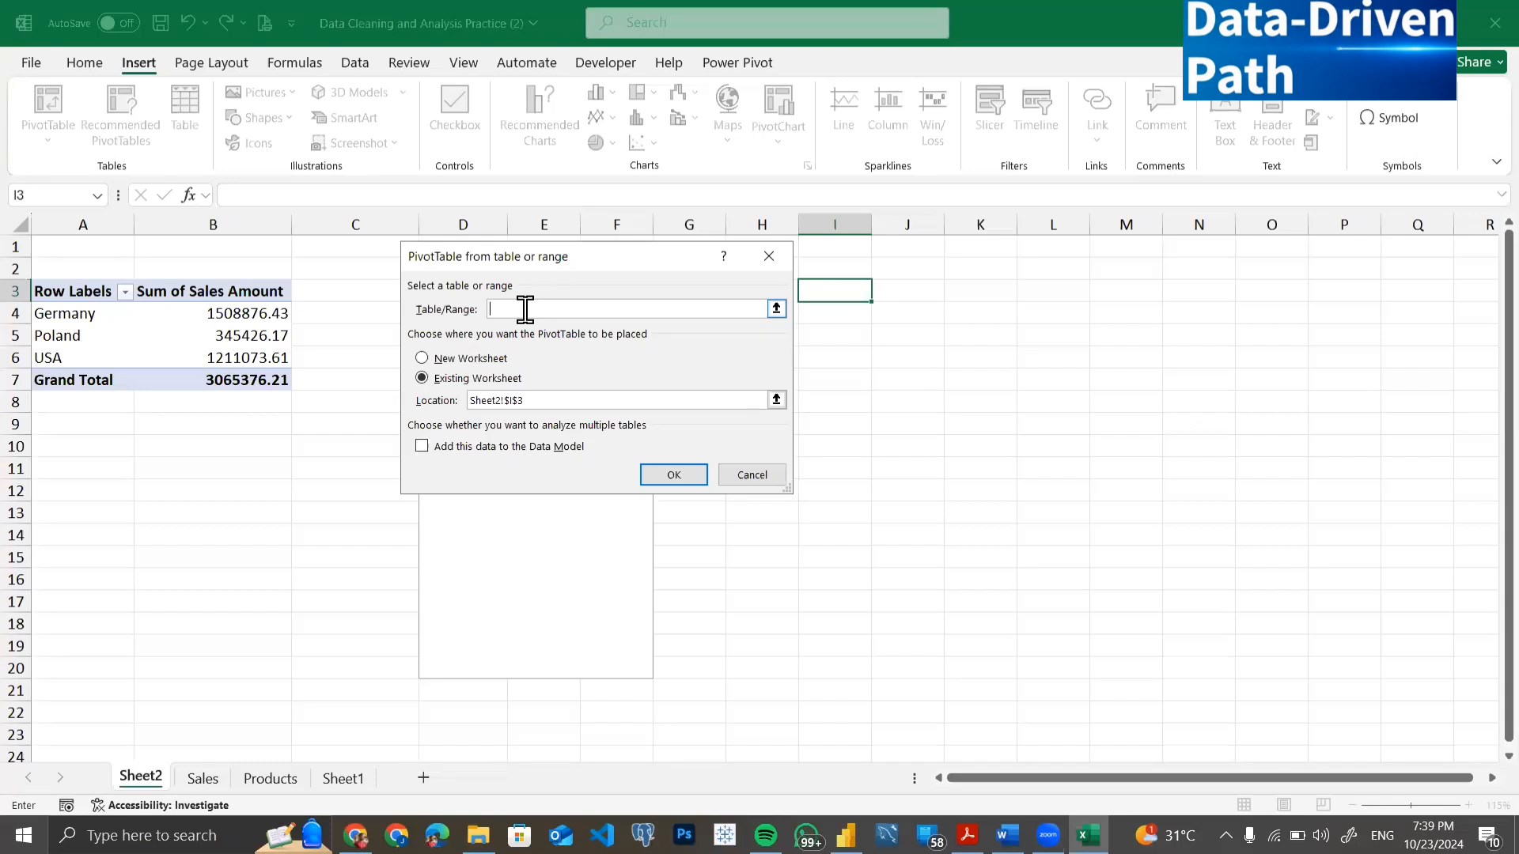
Try to create a PivotTable at cell I3 of Sheet2 from the source sales_data.
text(sales_data)
click(674, 477)
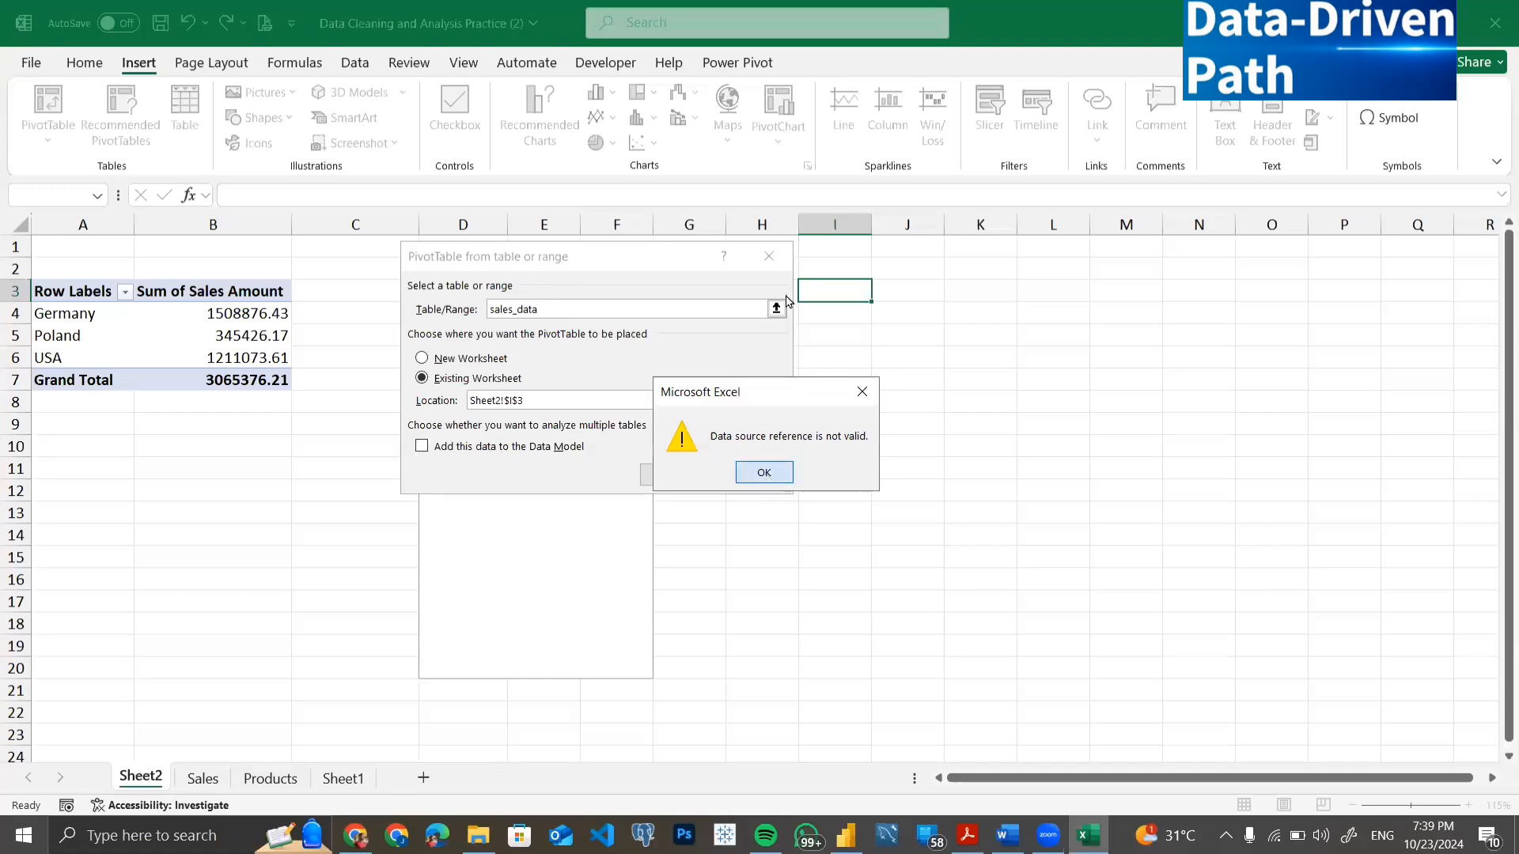
click(764, 474)
click(768, 256)
Check the table name on the Sales sheet and create a PivotTable from sales_table at cell I3 of Sheet2.
click(207, 786)
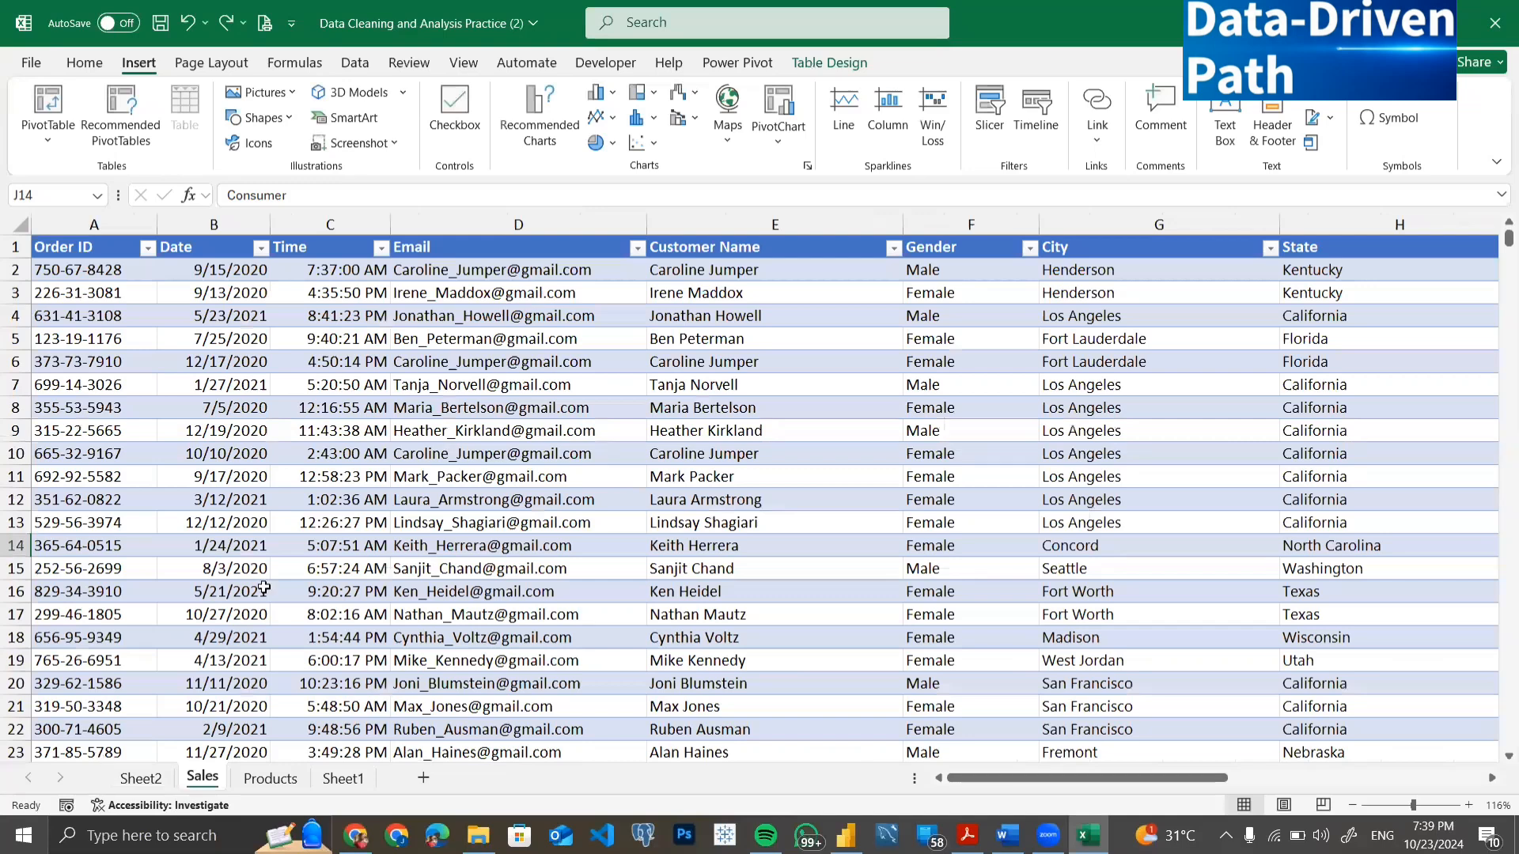
click(845, 67)
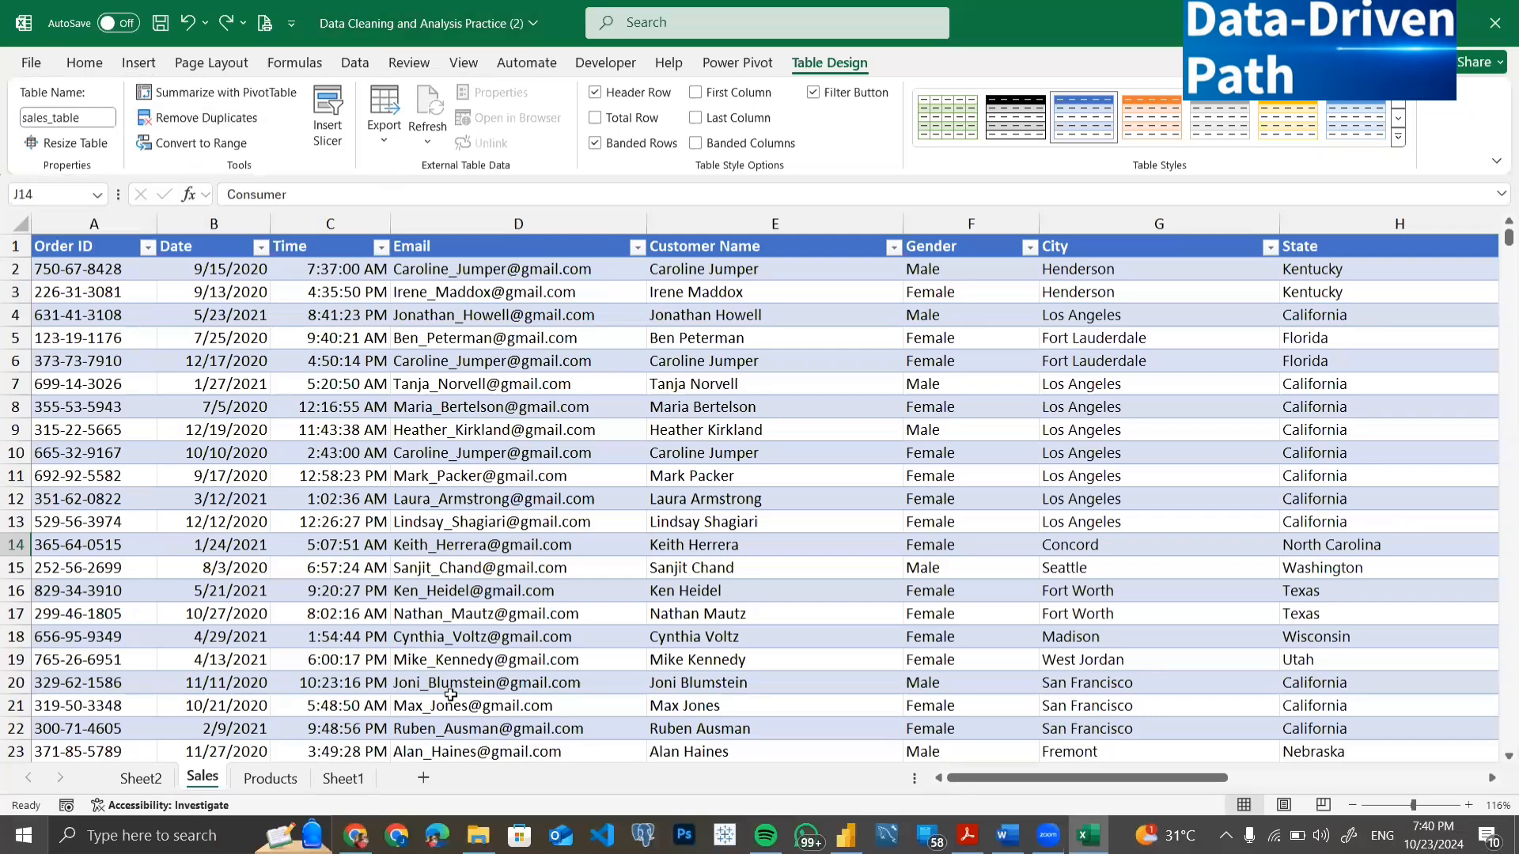
click(141, 778)
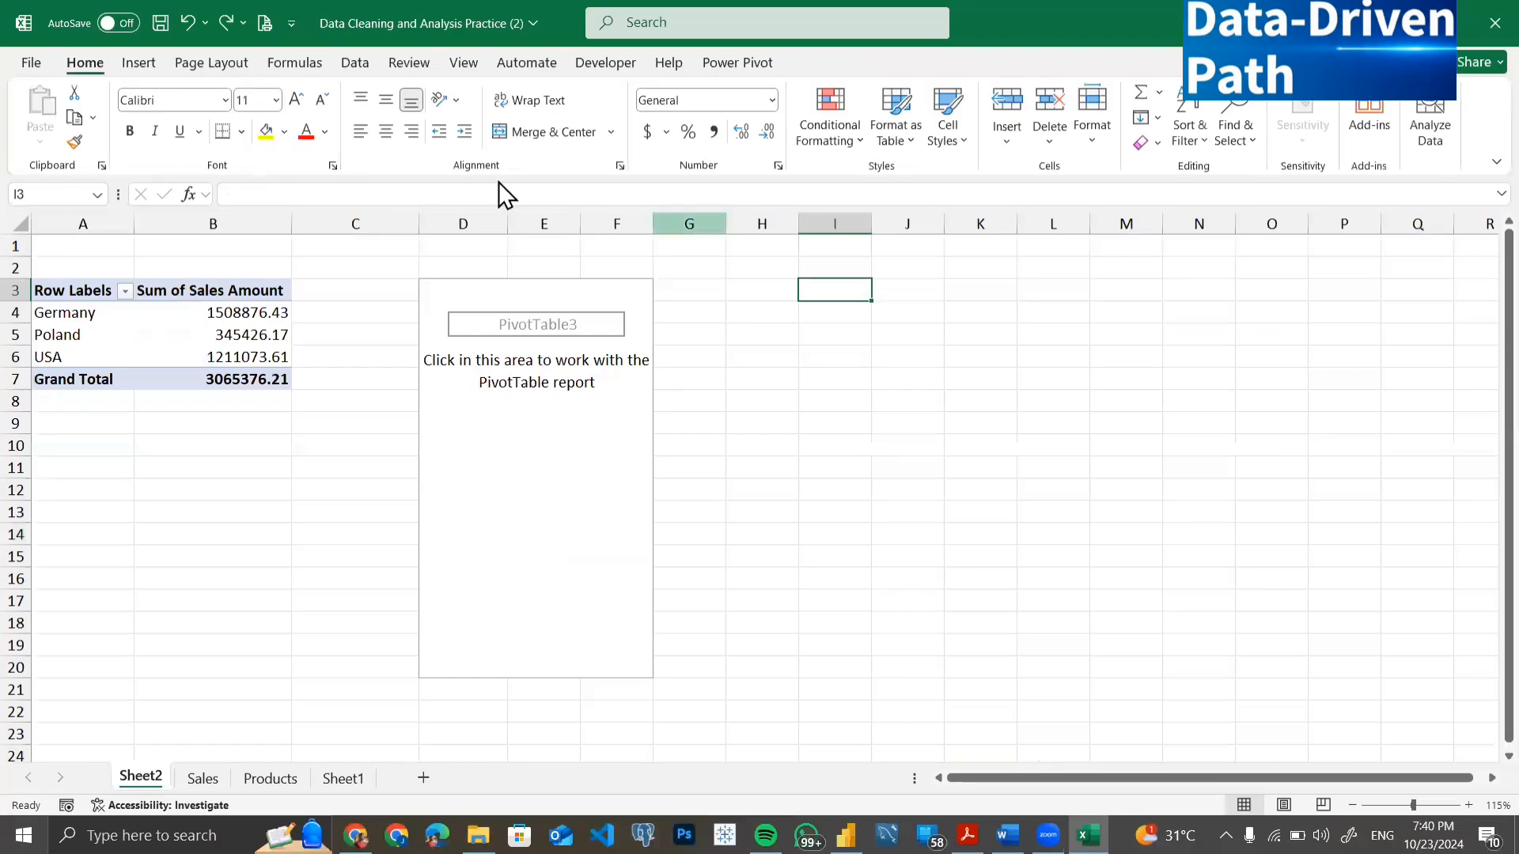
click(139, 63)
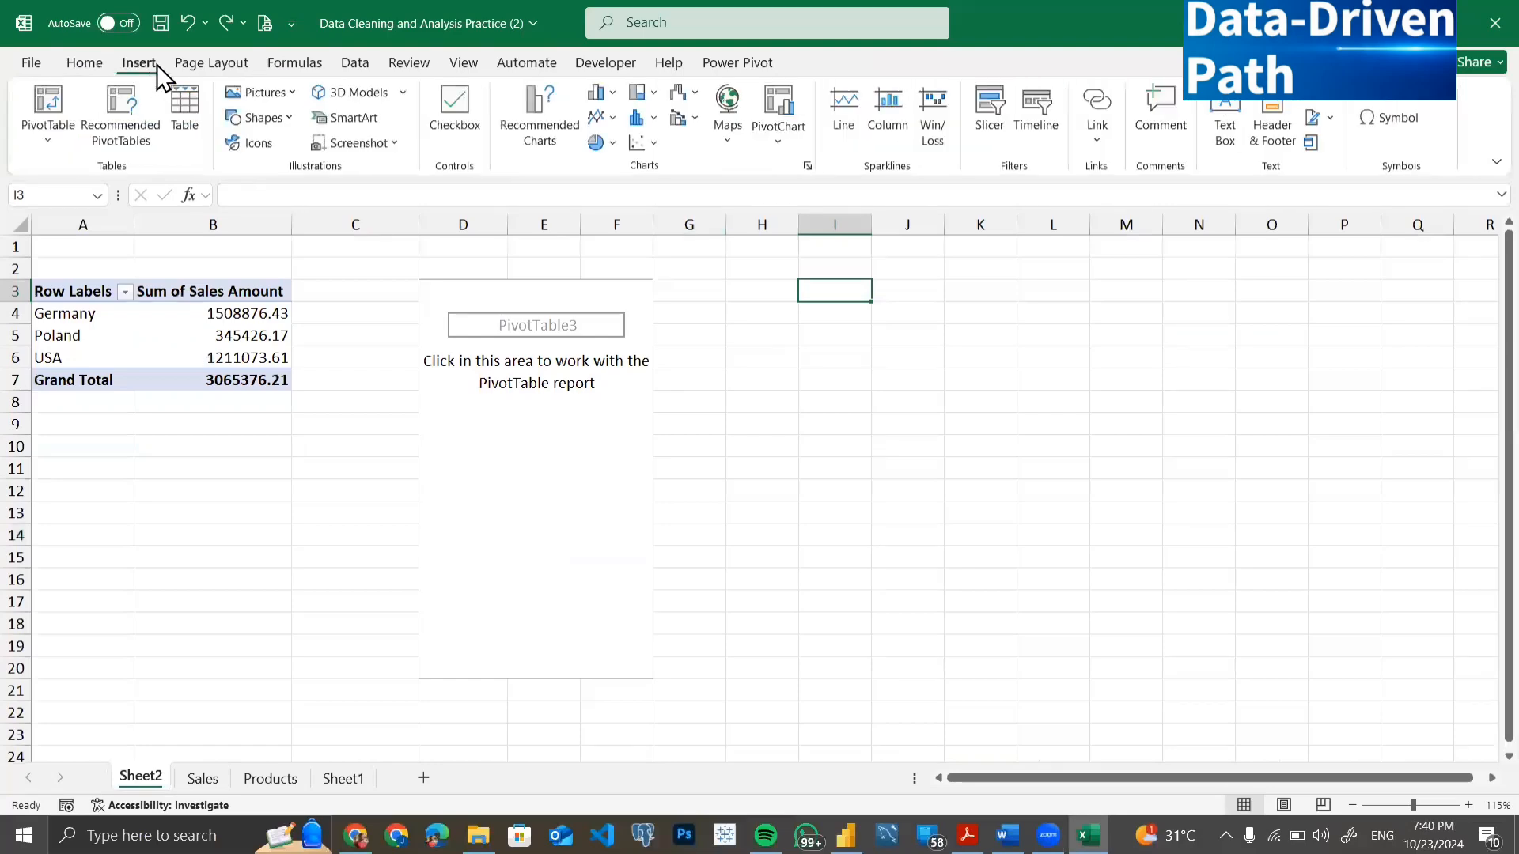
click(58, 98)
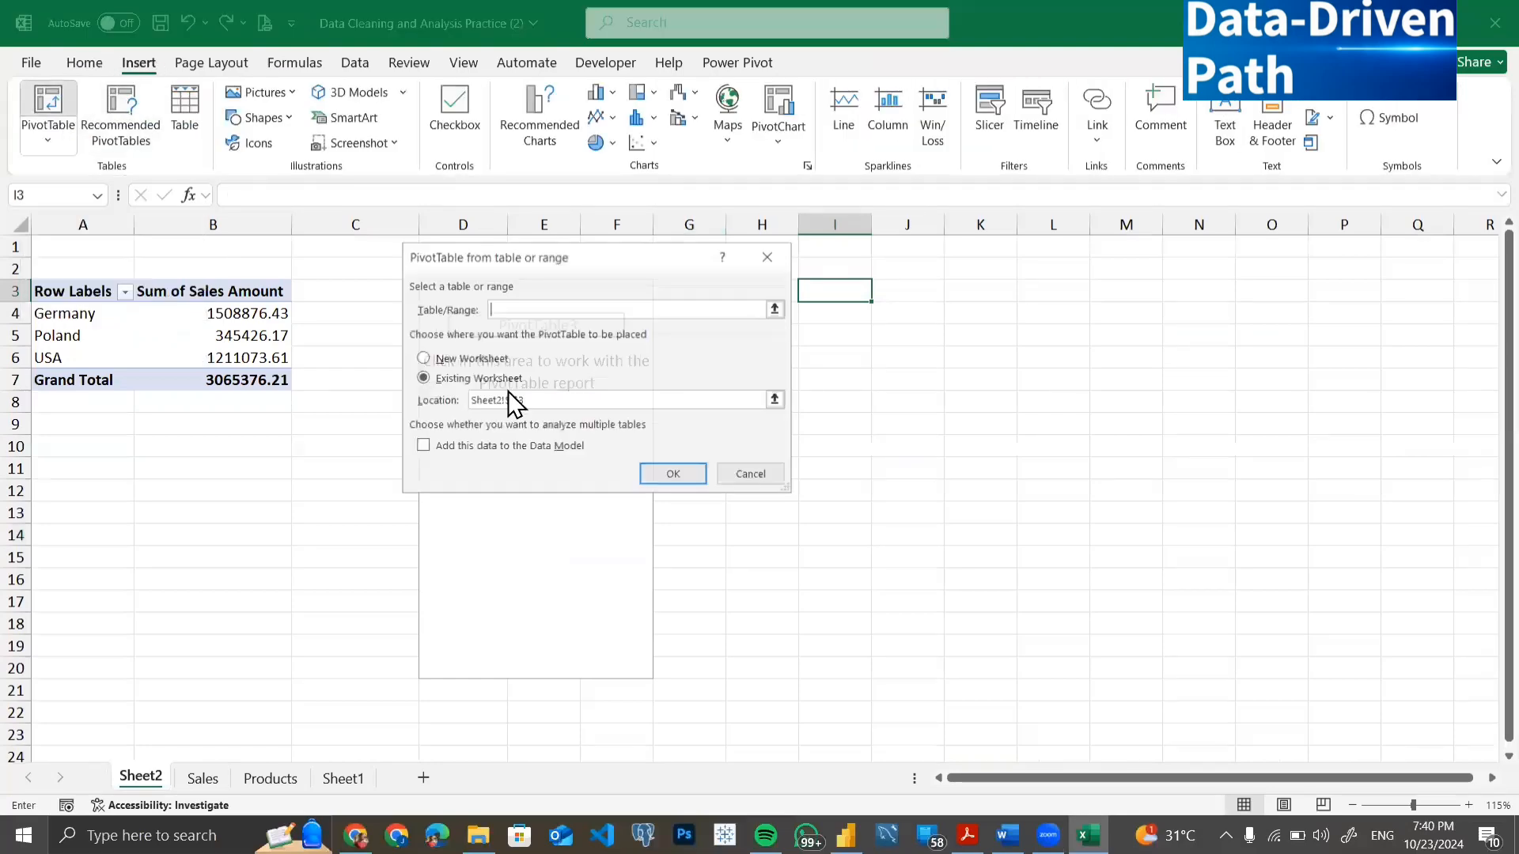
text(s)
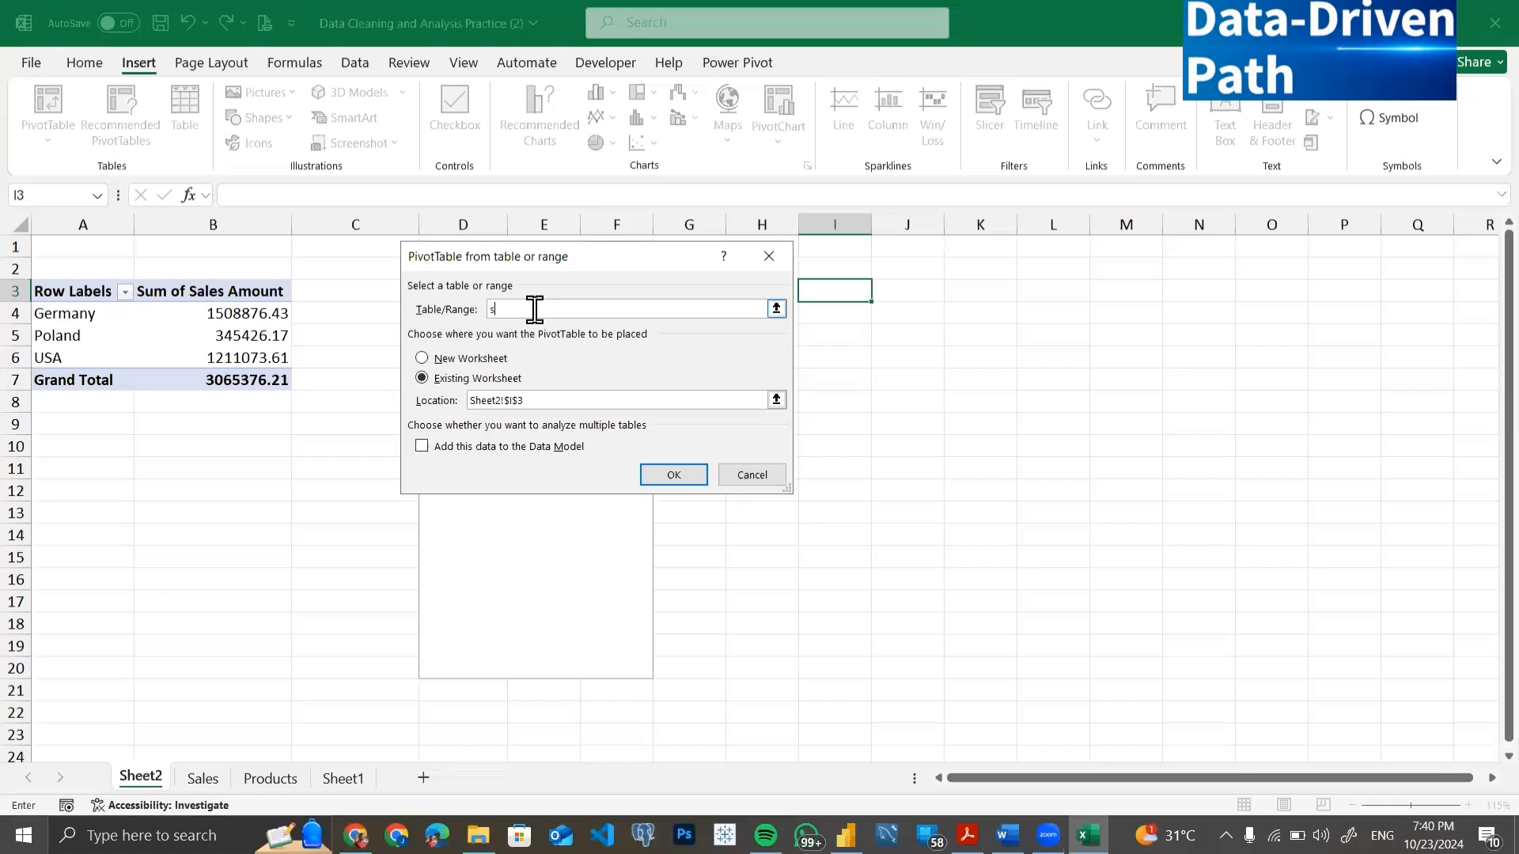
text(ales_table)
click(674, 475)
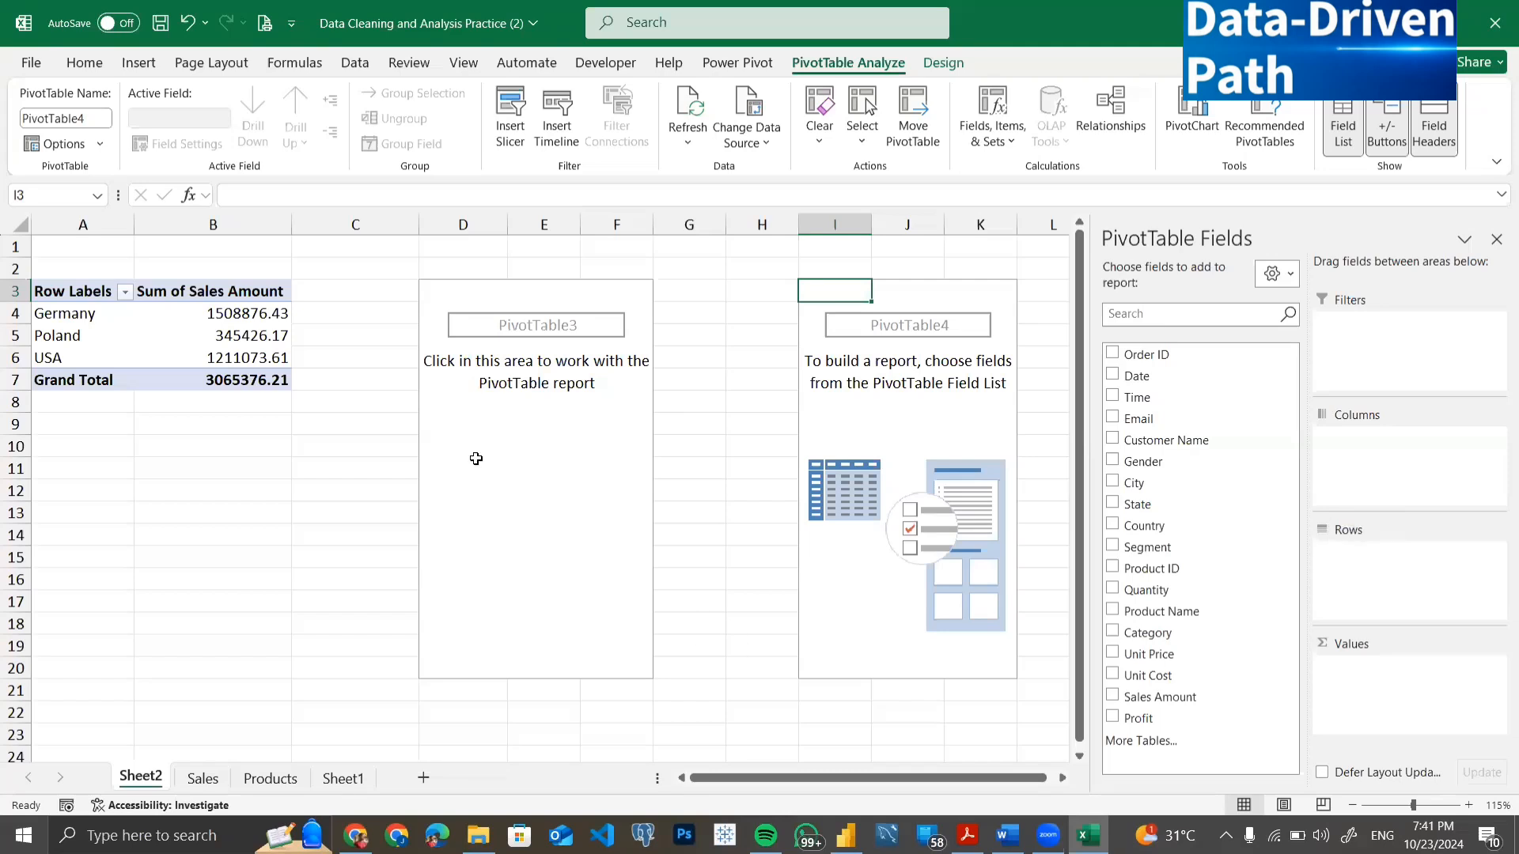
Undo the insertion of the empty PivotTable at cell I3.
click(188, 310)
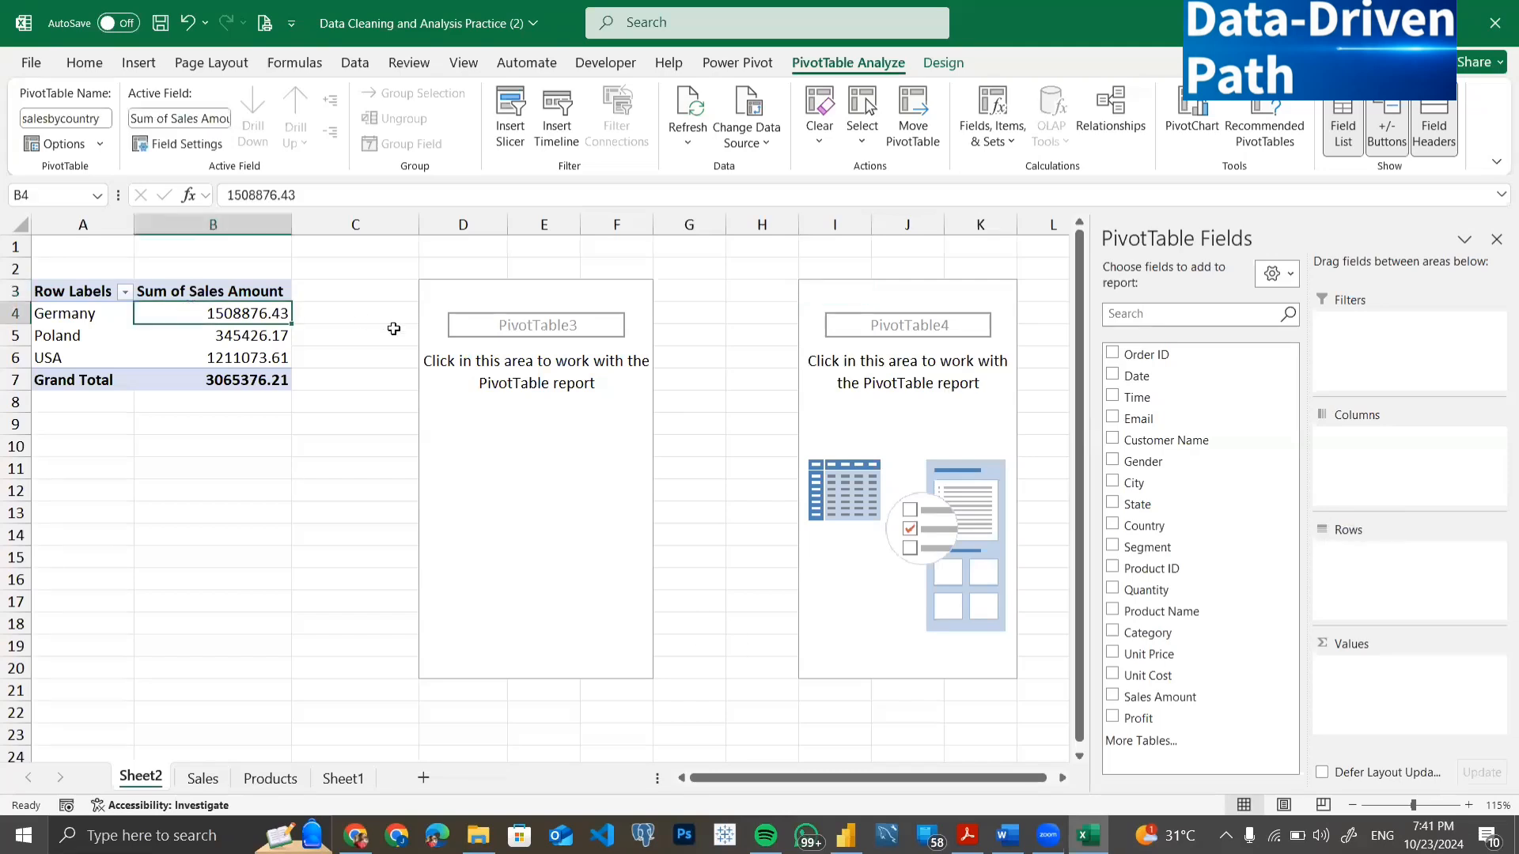
click(816, 291)
key(ctrl+z)
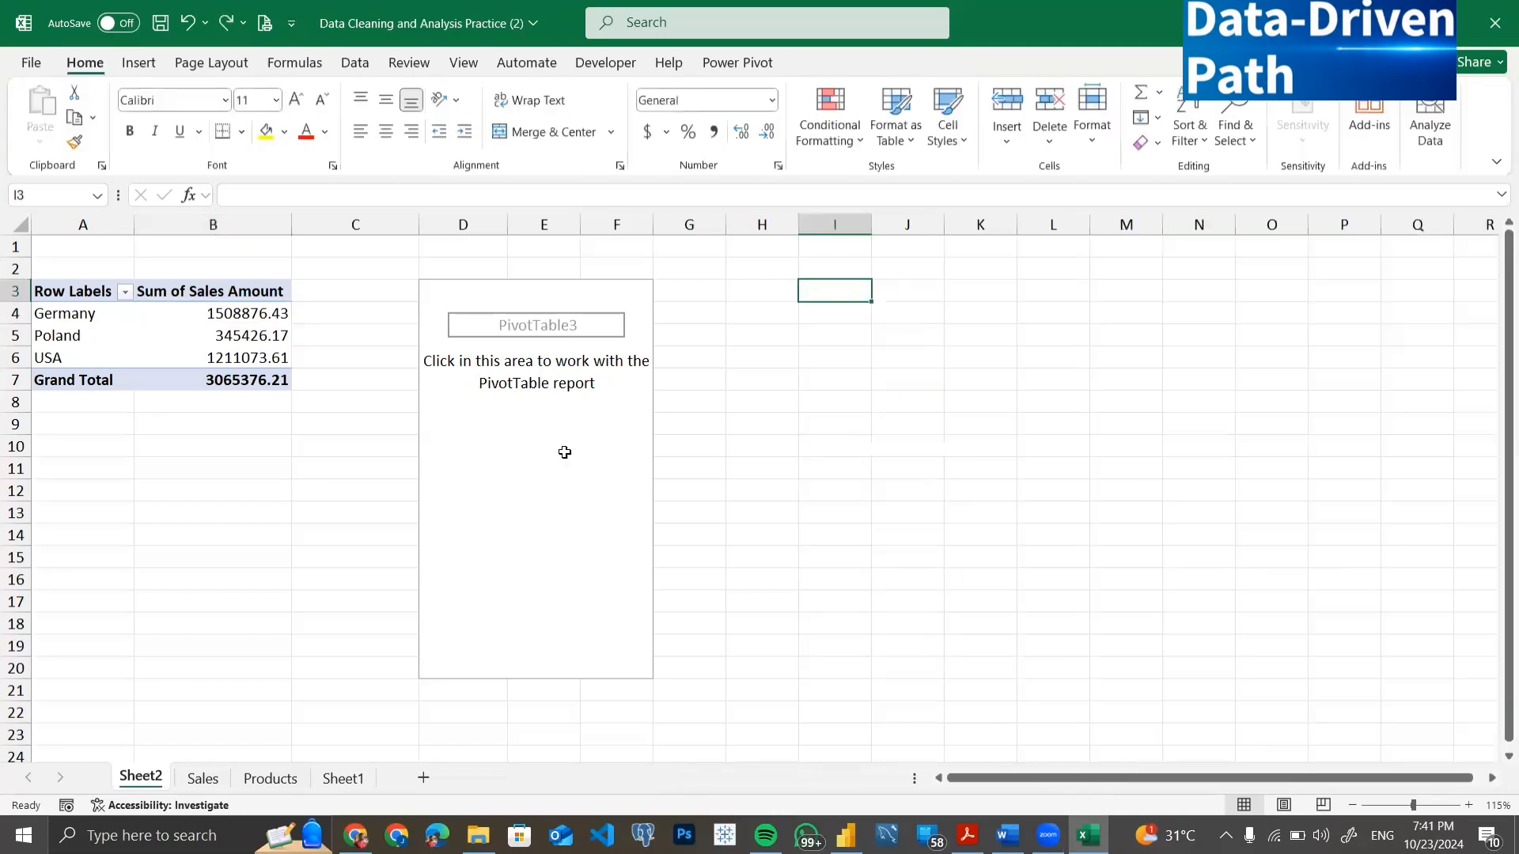
Delete the empty PivotTable in D3:F20 of Sheet2.
click(554, 504)
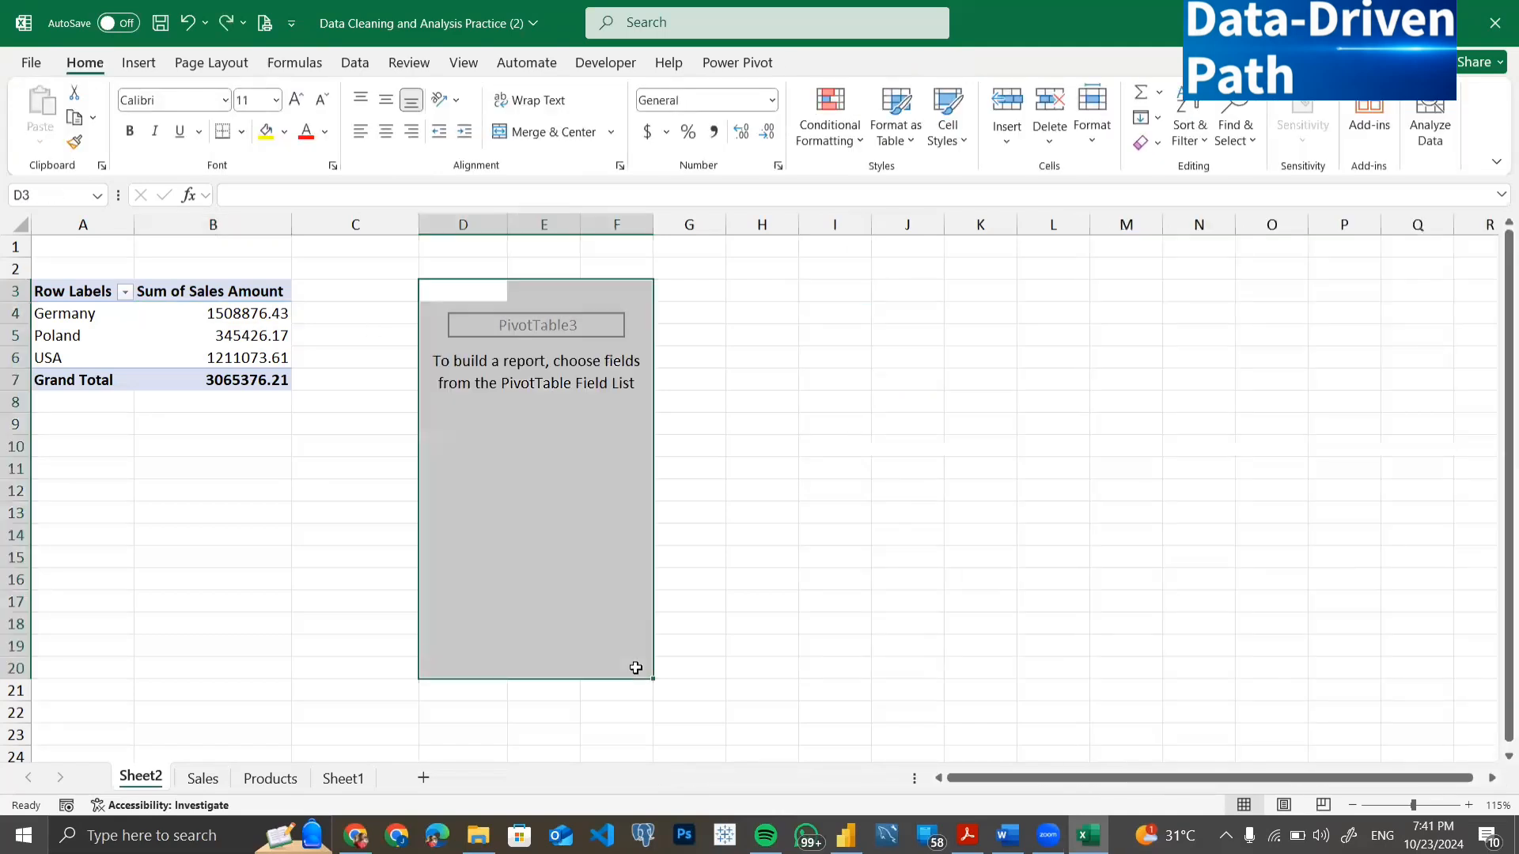
key(Delete)
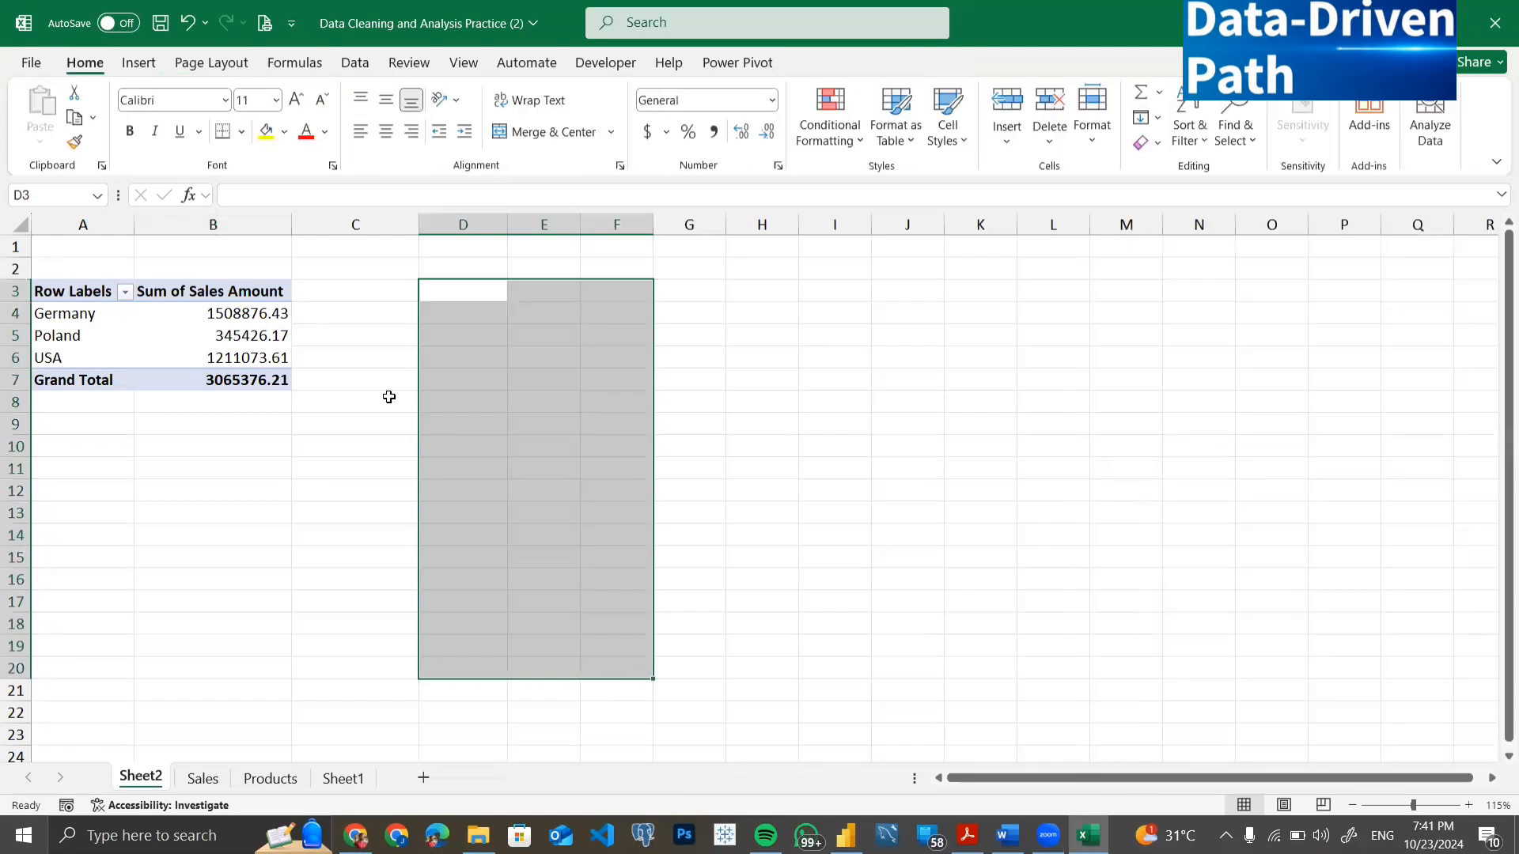
click(388, 400)
Examine the sales-by-country PivotTable, the list of sales performance analyses on Sheet1 and the source data on the Sales sheet.
click(83, 296)
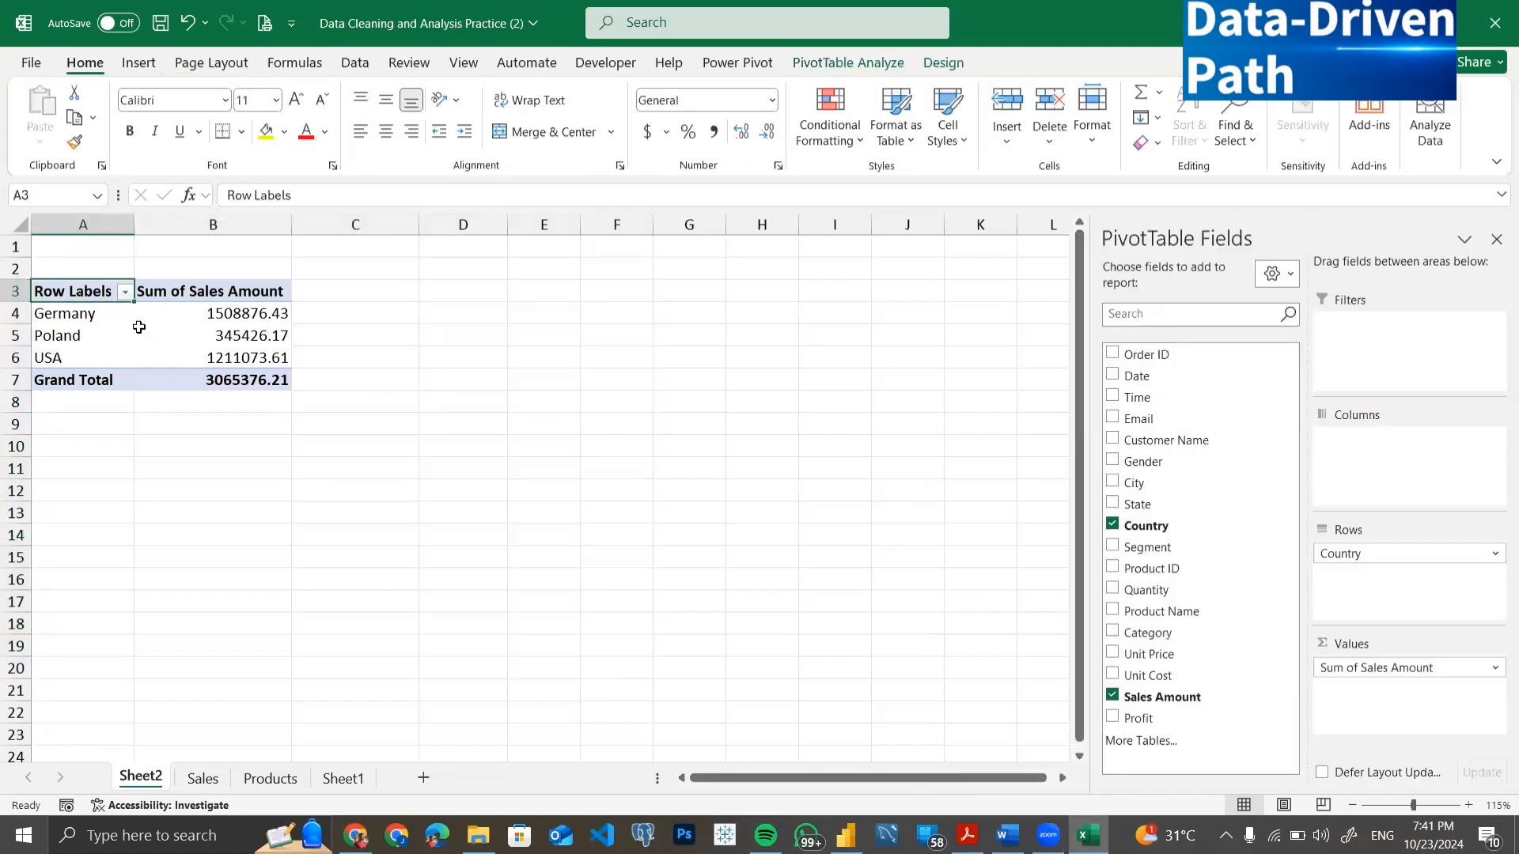
mouse_move(139, 327)
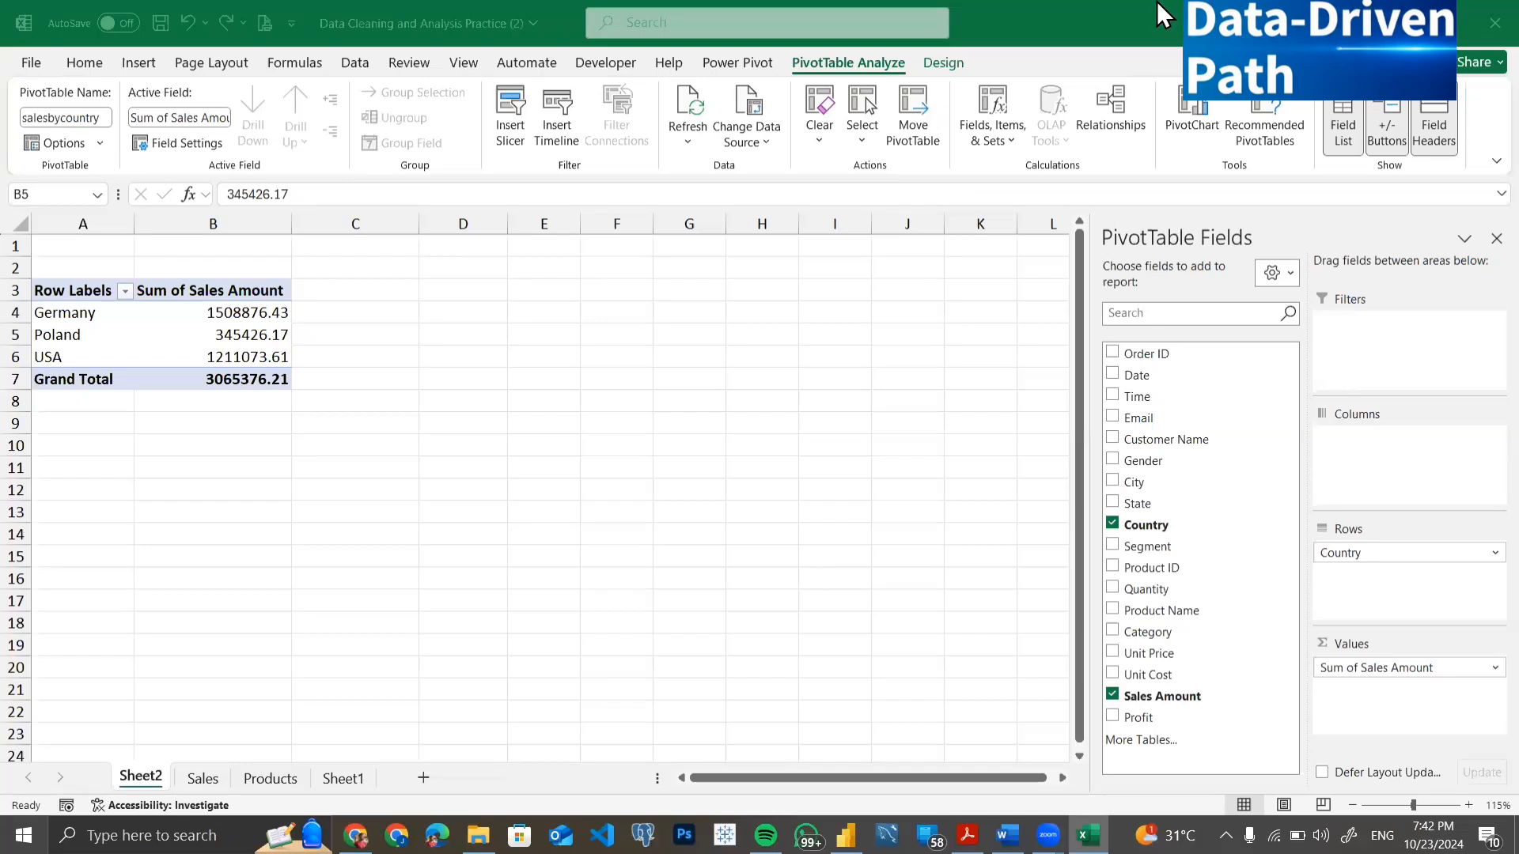
click(210, 303)
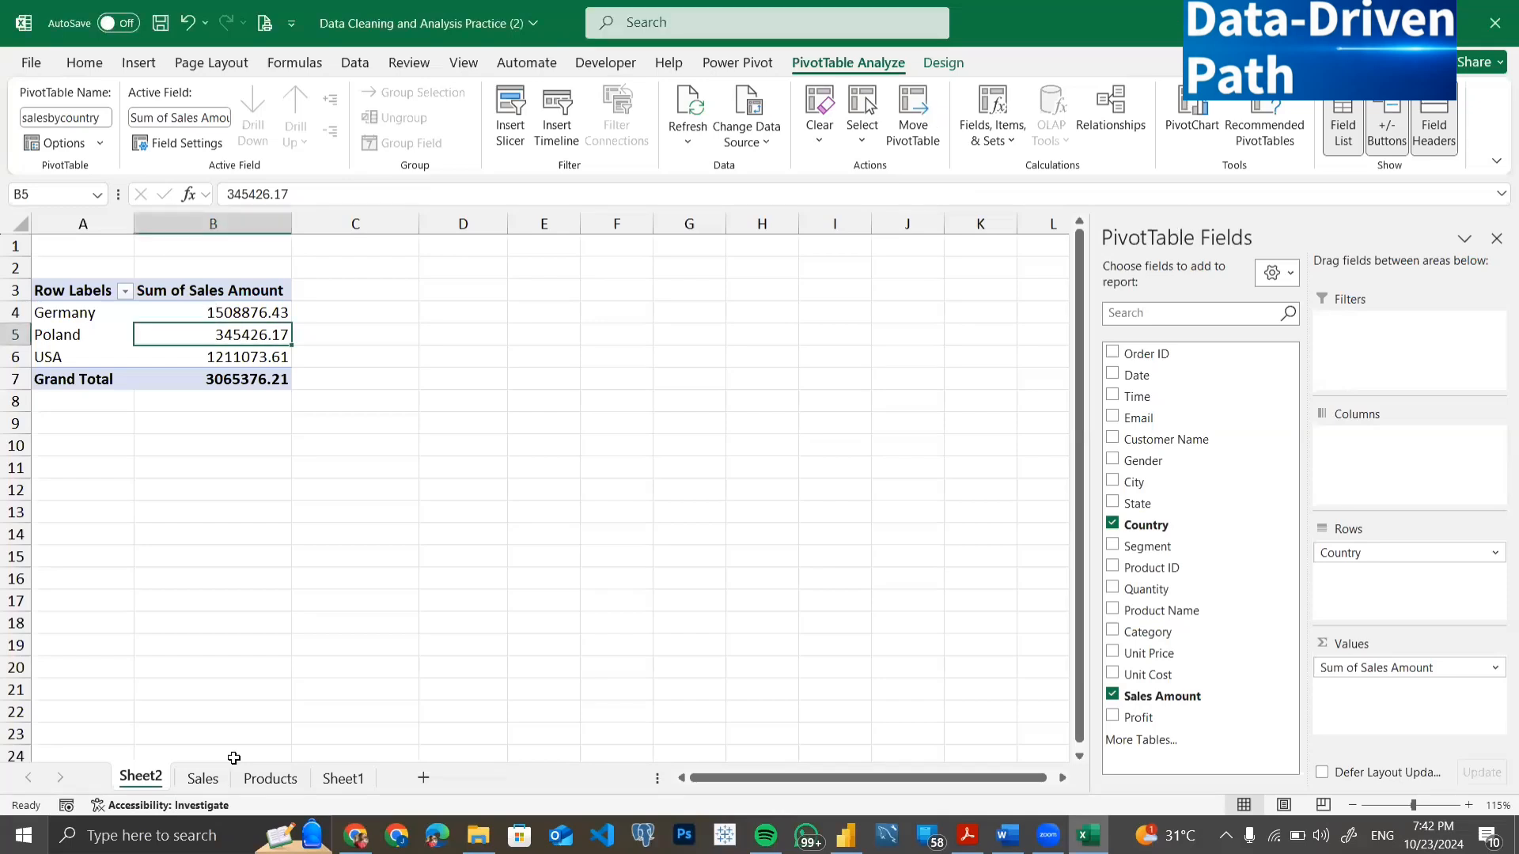
click(343, 779)
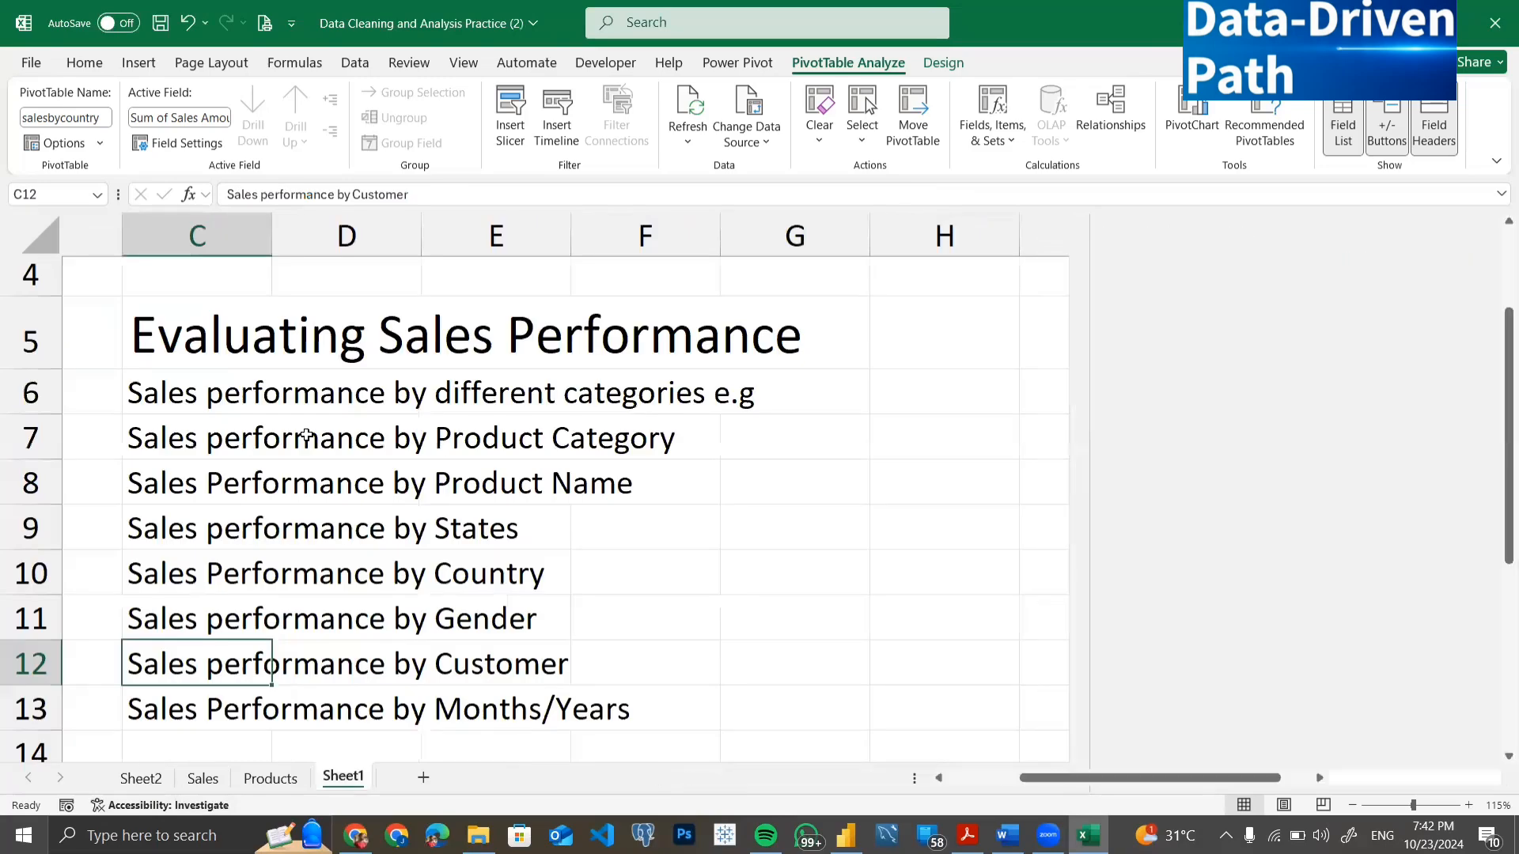
click(213, 403)
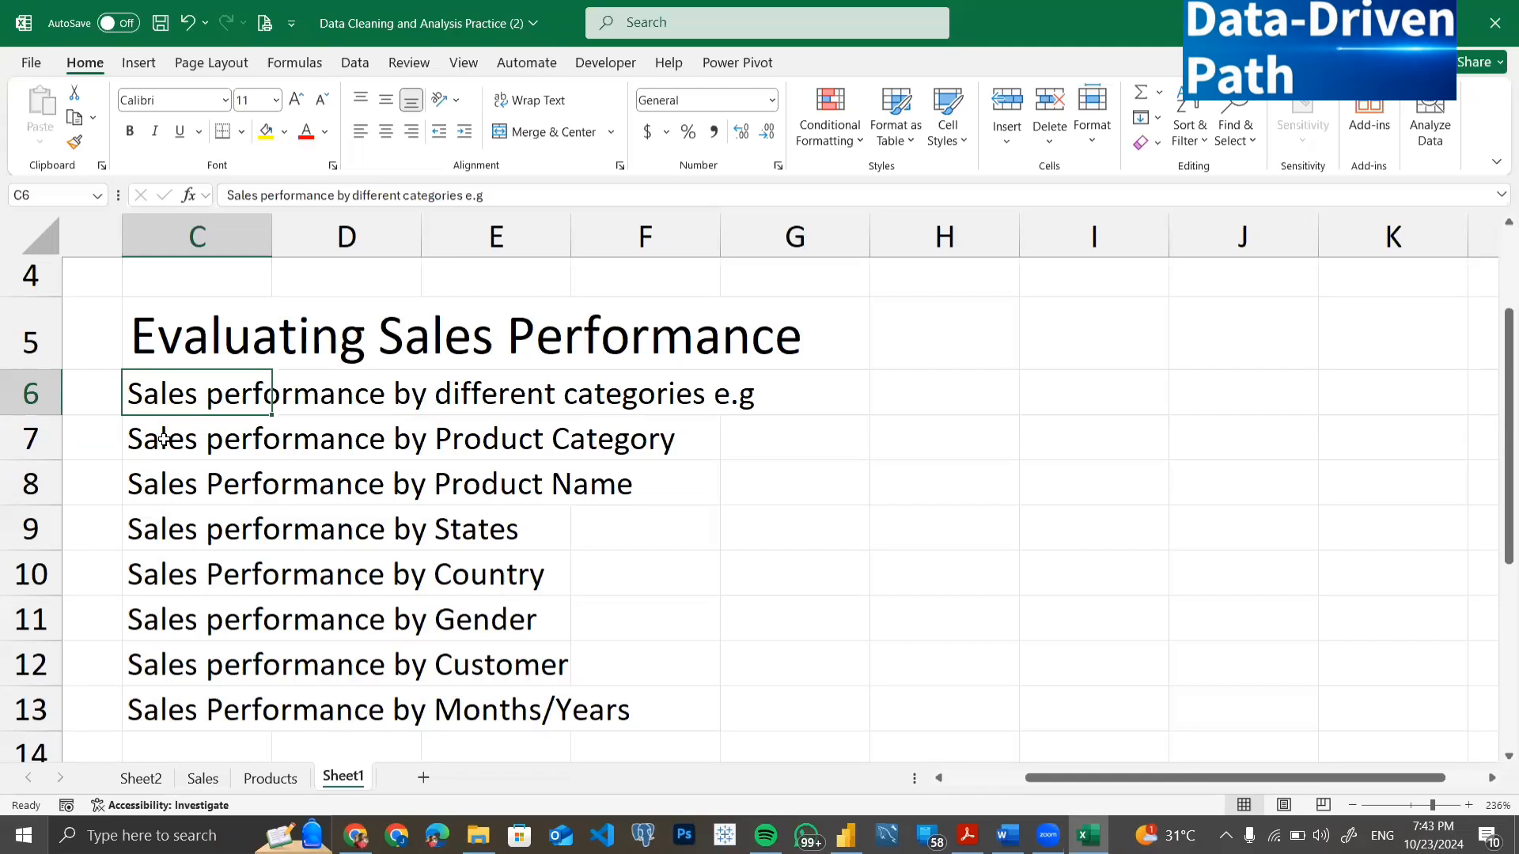
drag(164, 440, 488, 486)
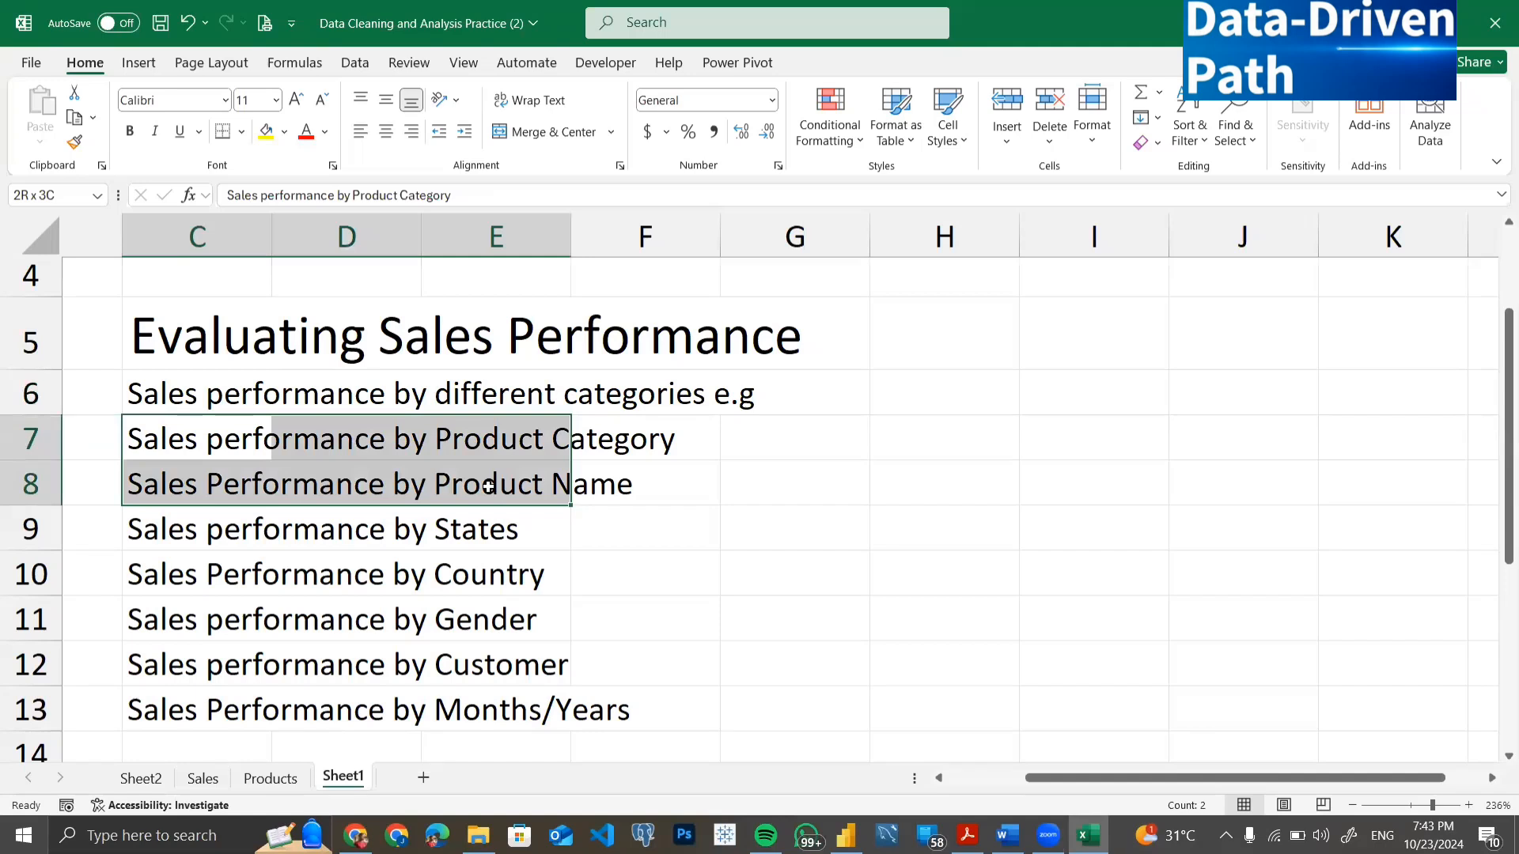
drag(489, 486, 489, 487)
click(202, 779)
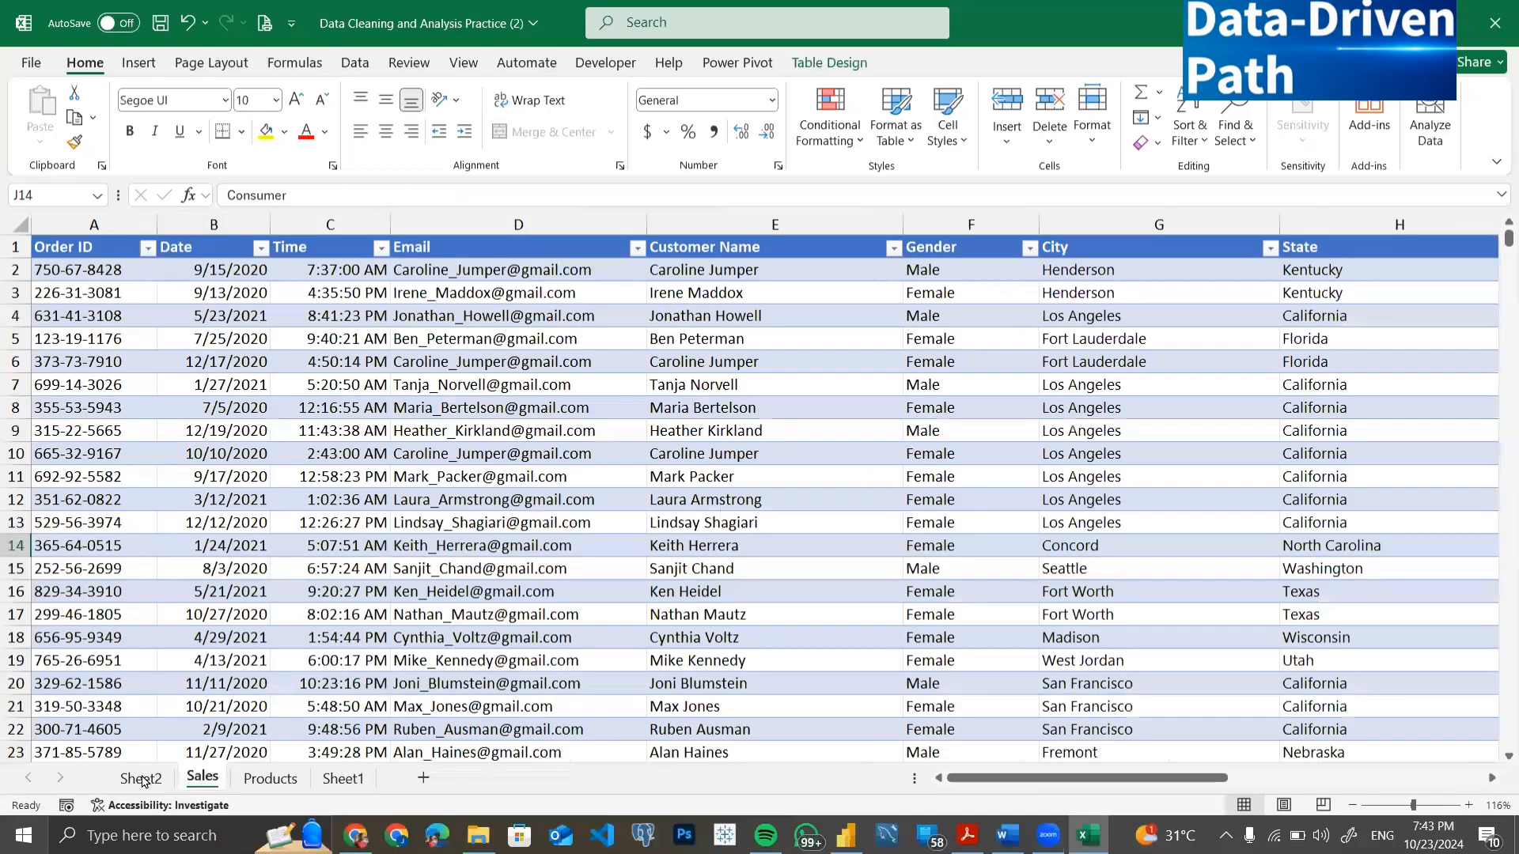
Remove the Country and Sales Amount fields from the PivotTable on Sheet2.
click(141, 779)
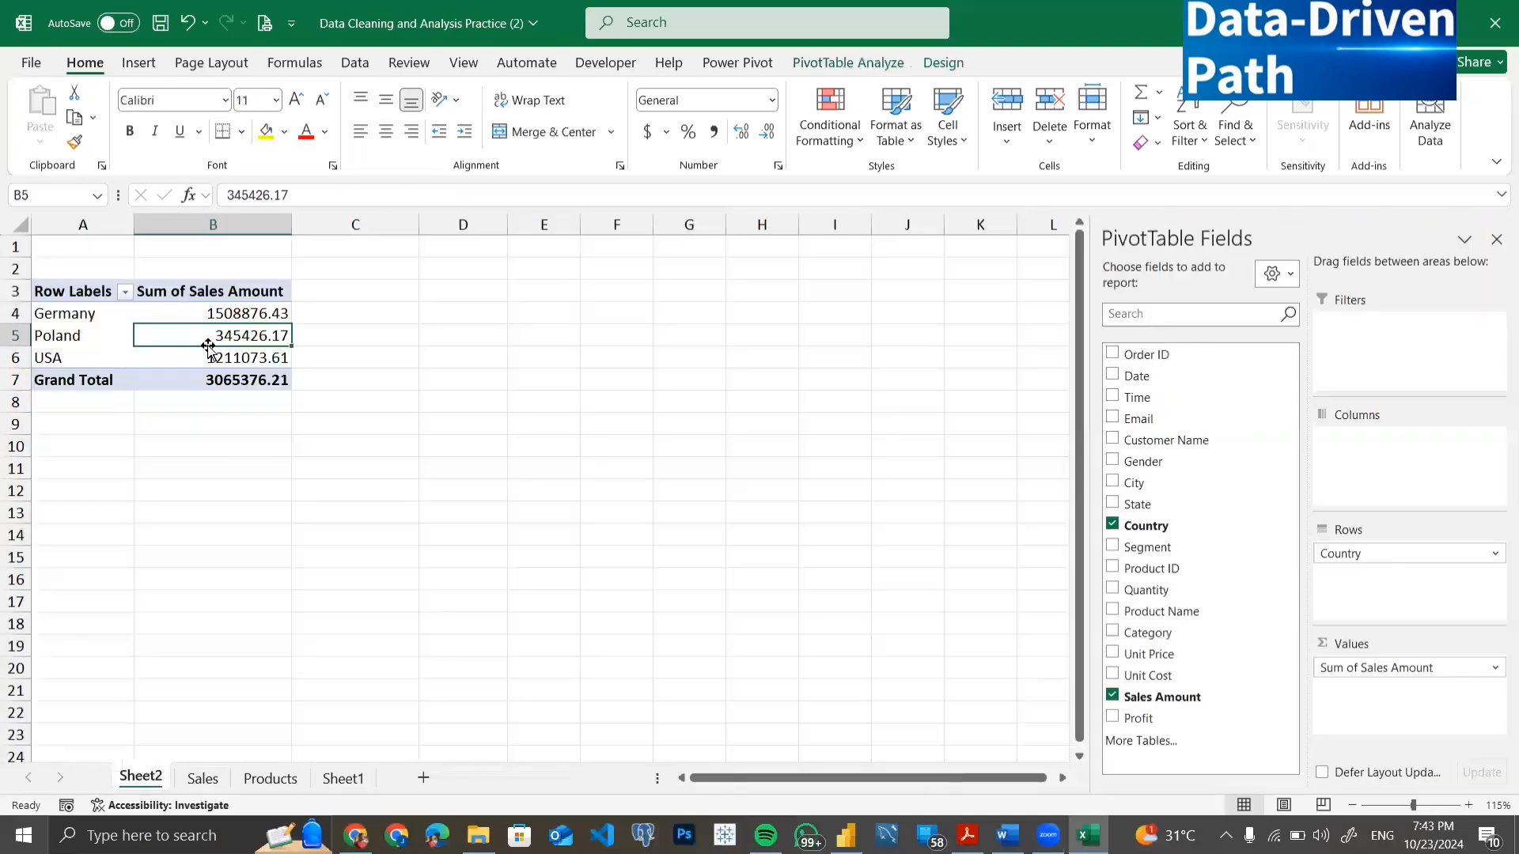
click(1118, 526)
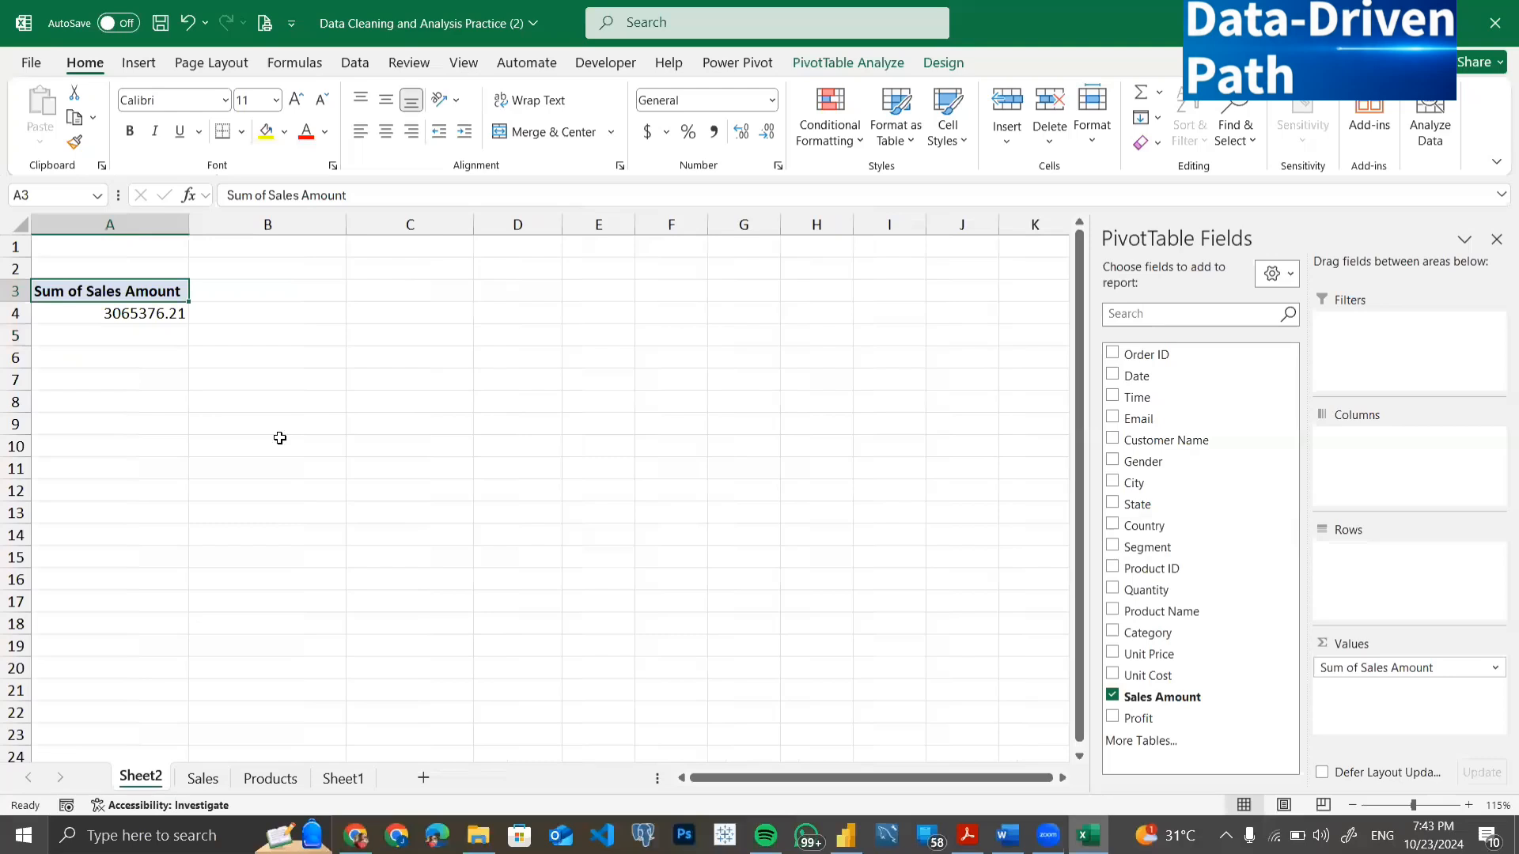
click(1113, 696)
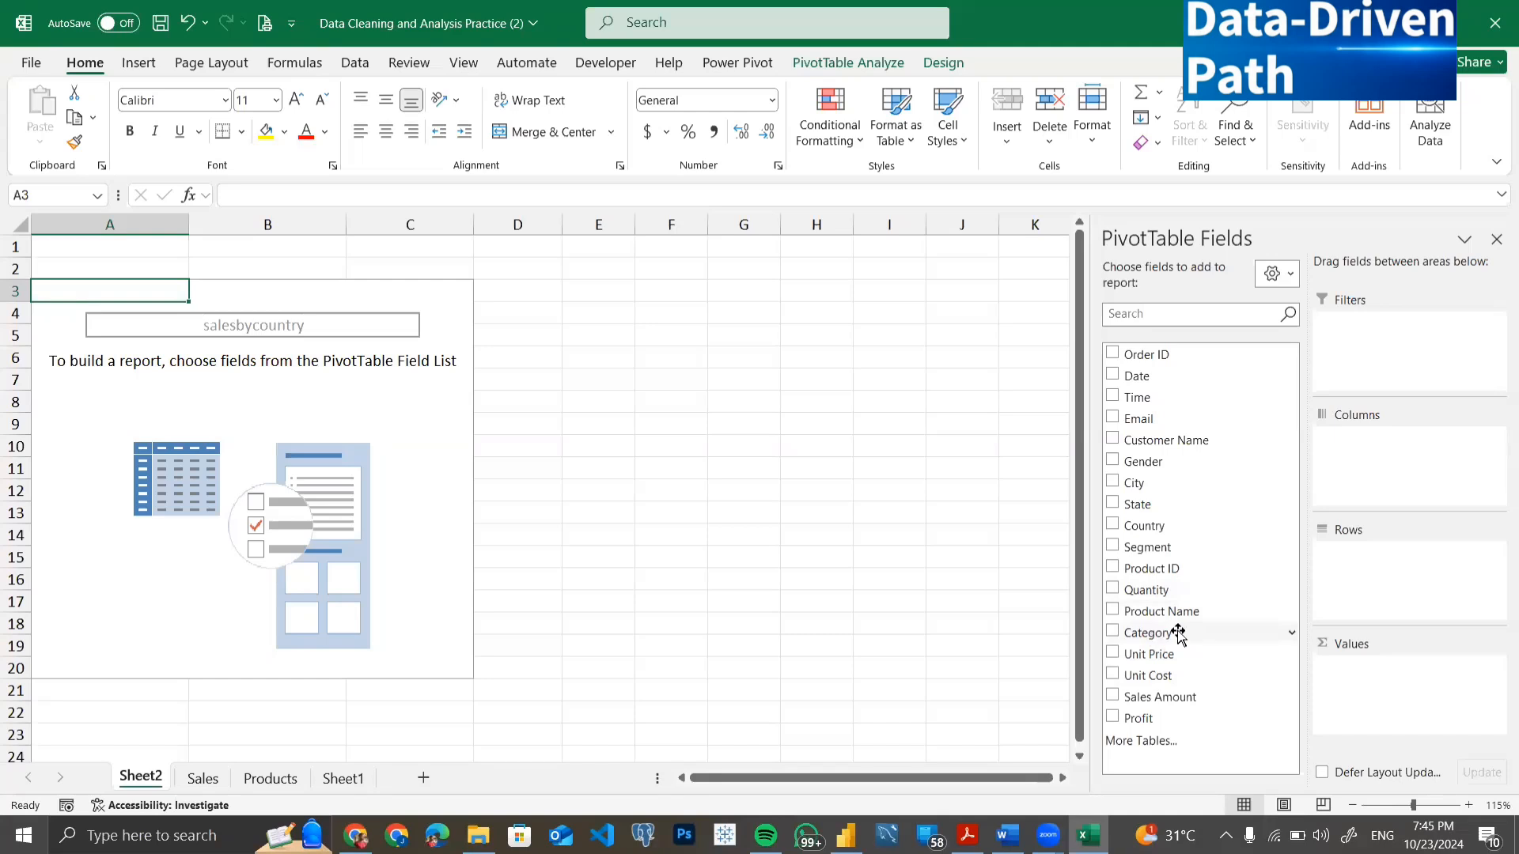
Build the PivotTable with Category as rows and the sum of Sales Amount as values.
drag(1181, 633, 1368, 562)
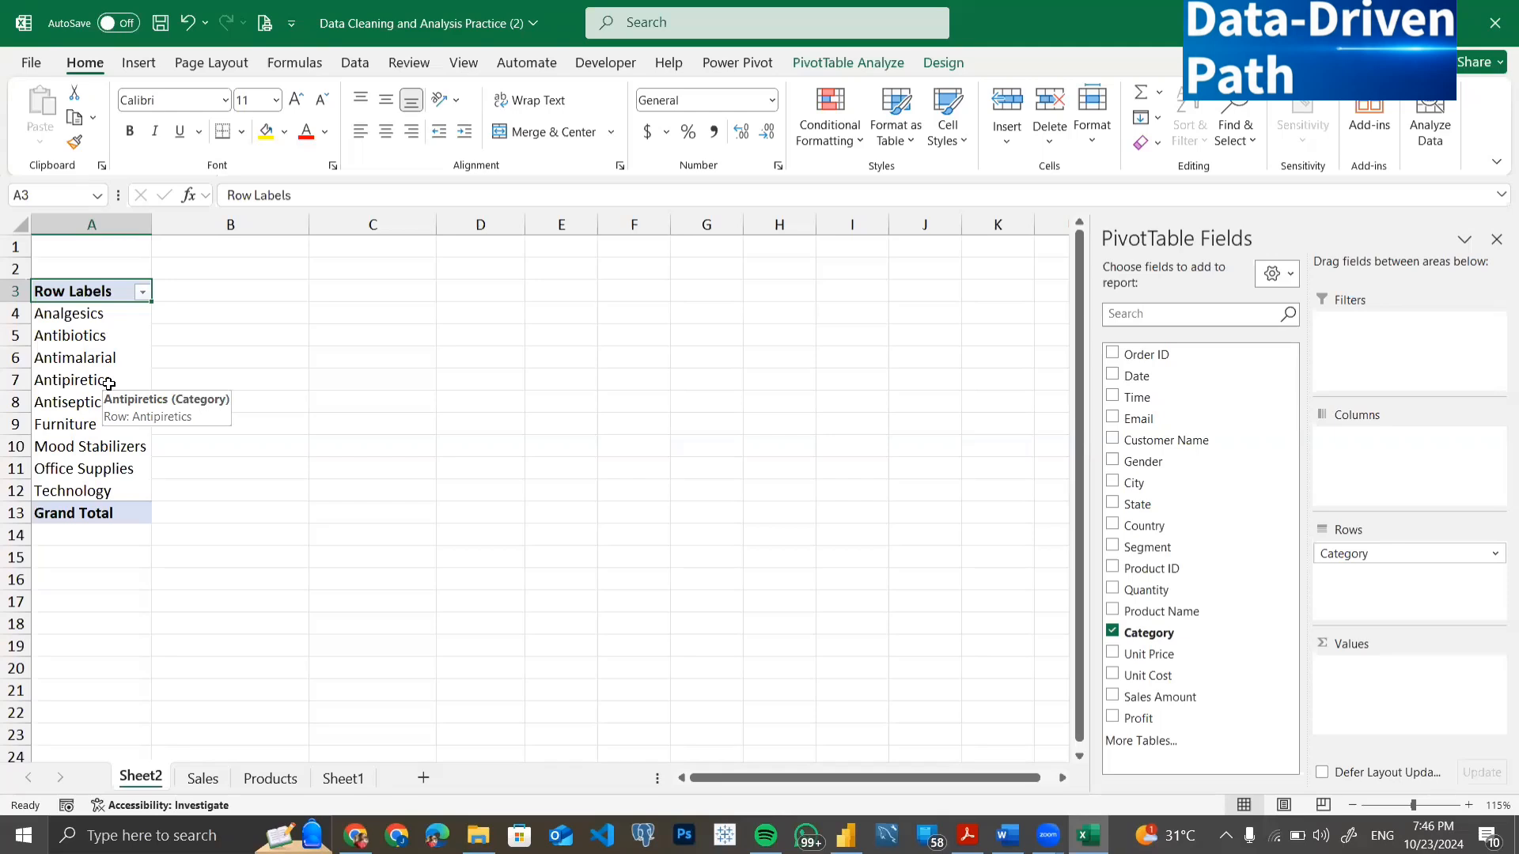
click(104, 311)
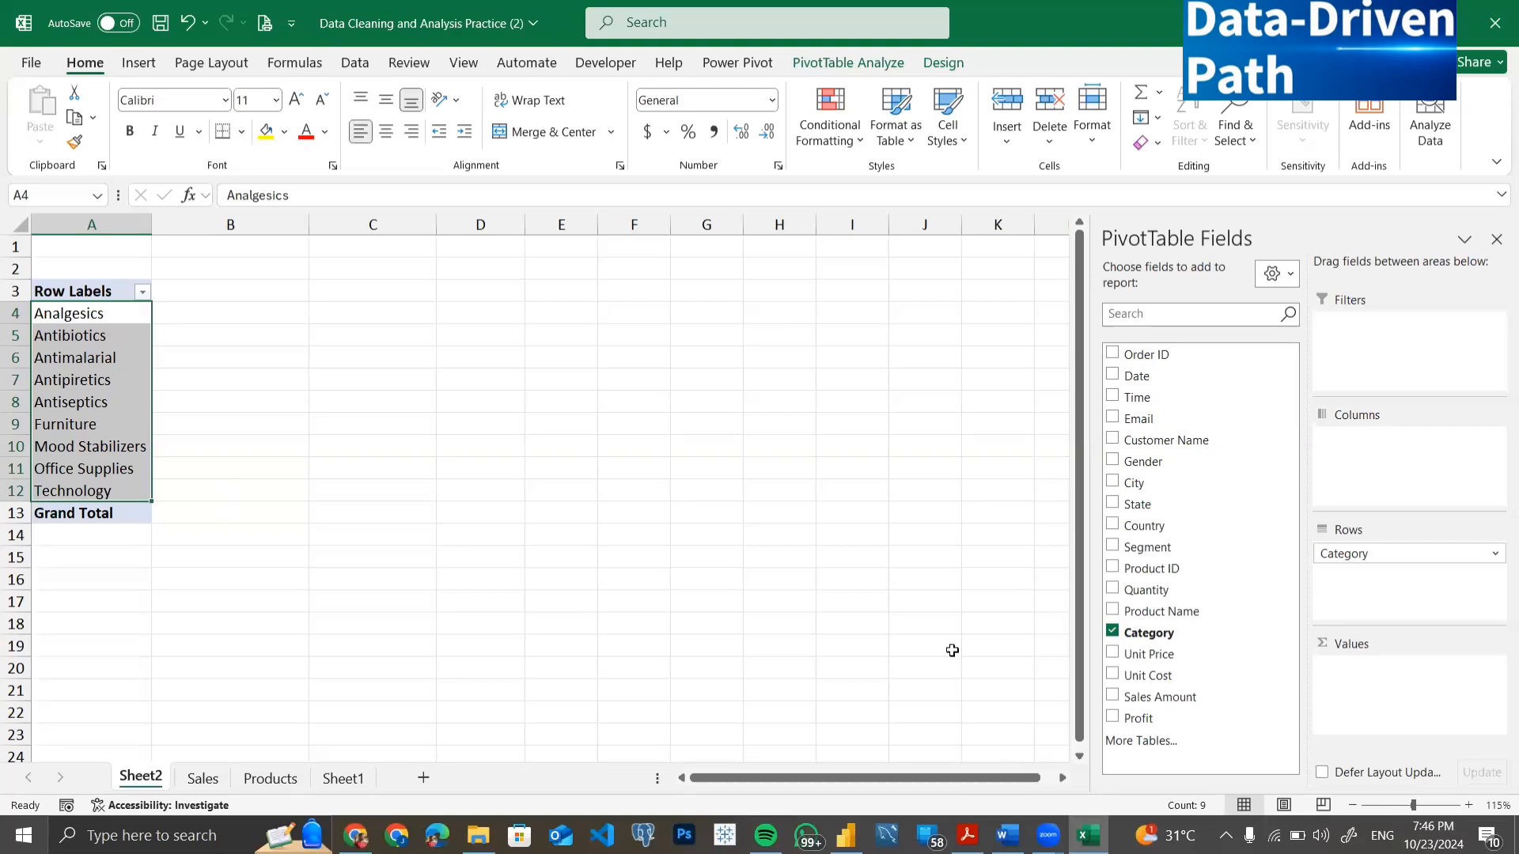
drag(1187, 697, 1180, 699)
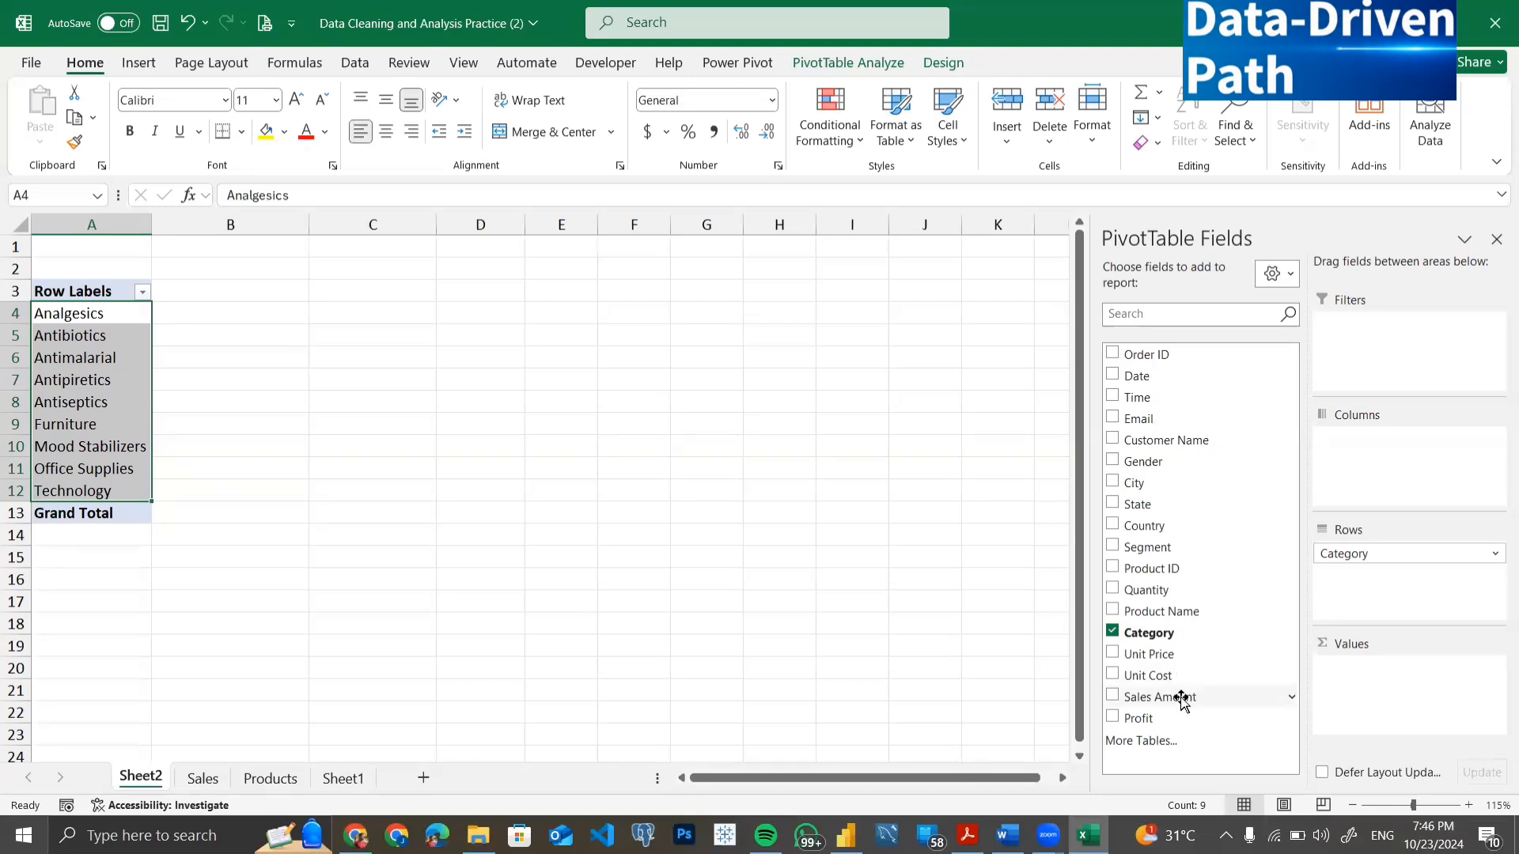
drag(1181, 698, 1343, 690)
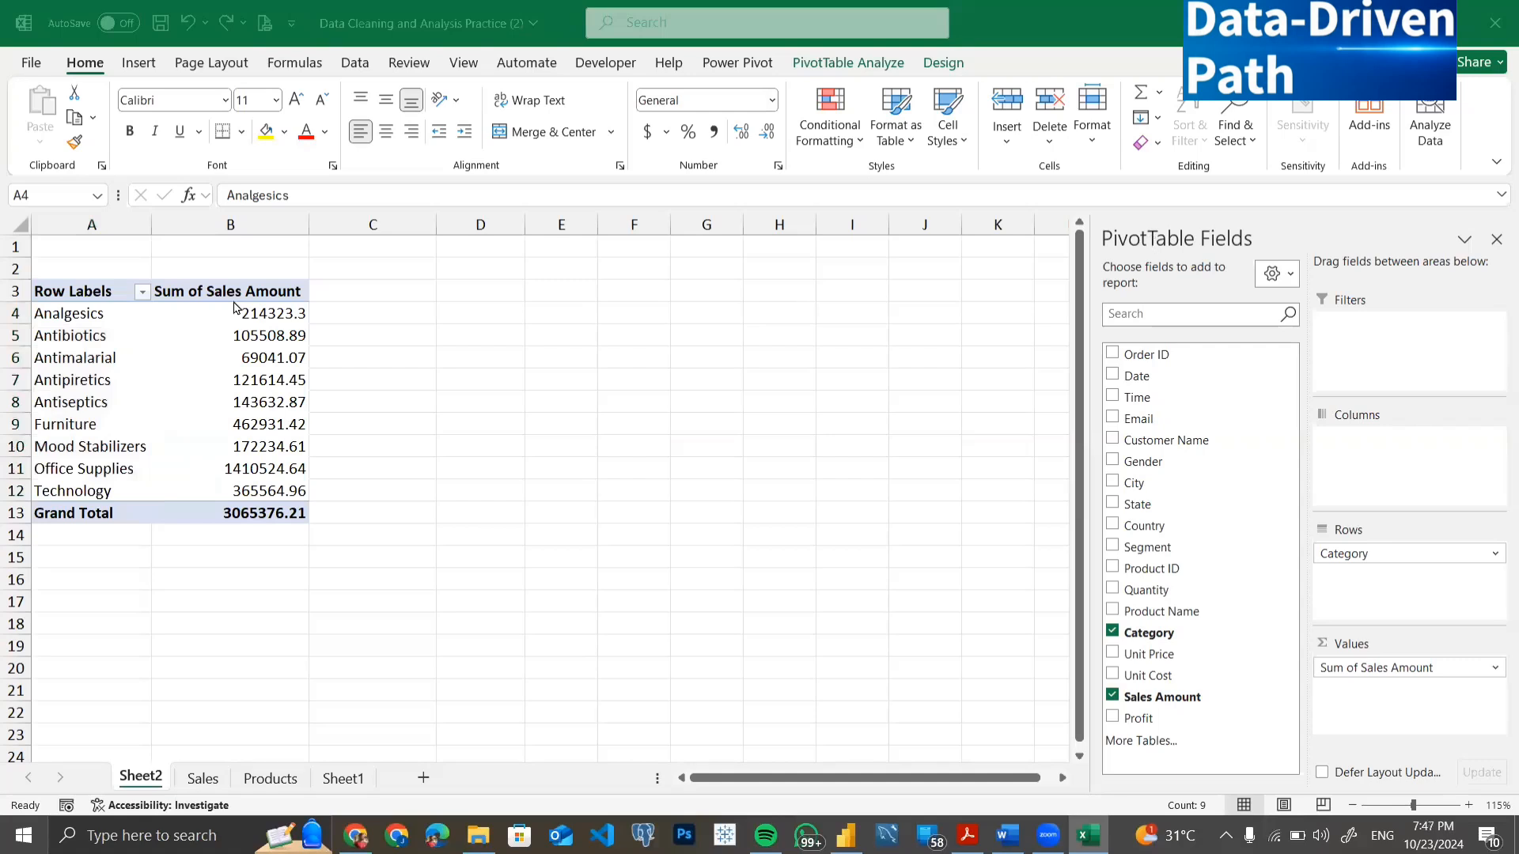
Rename the PivotTable showing sales by category to salesbyproduct.
click(141, 389)
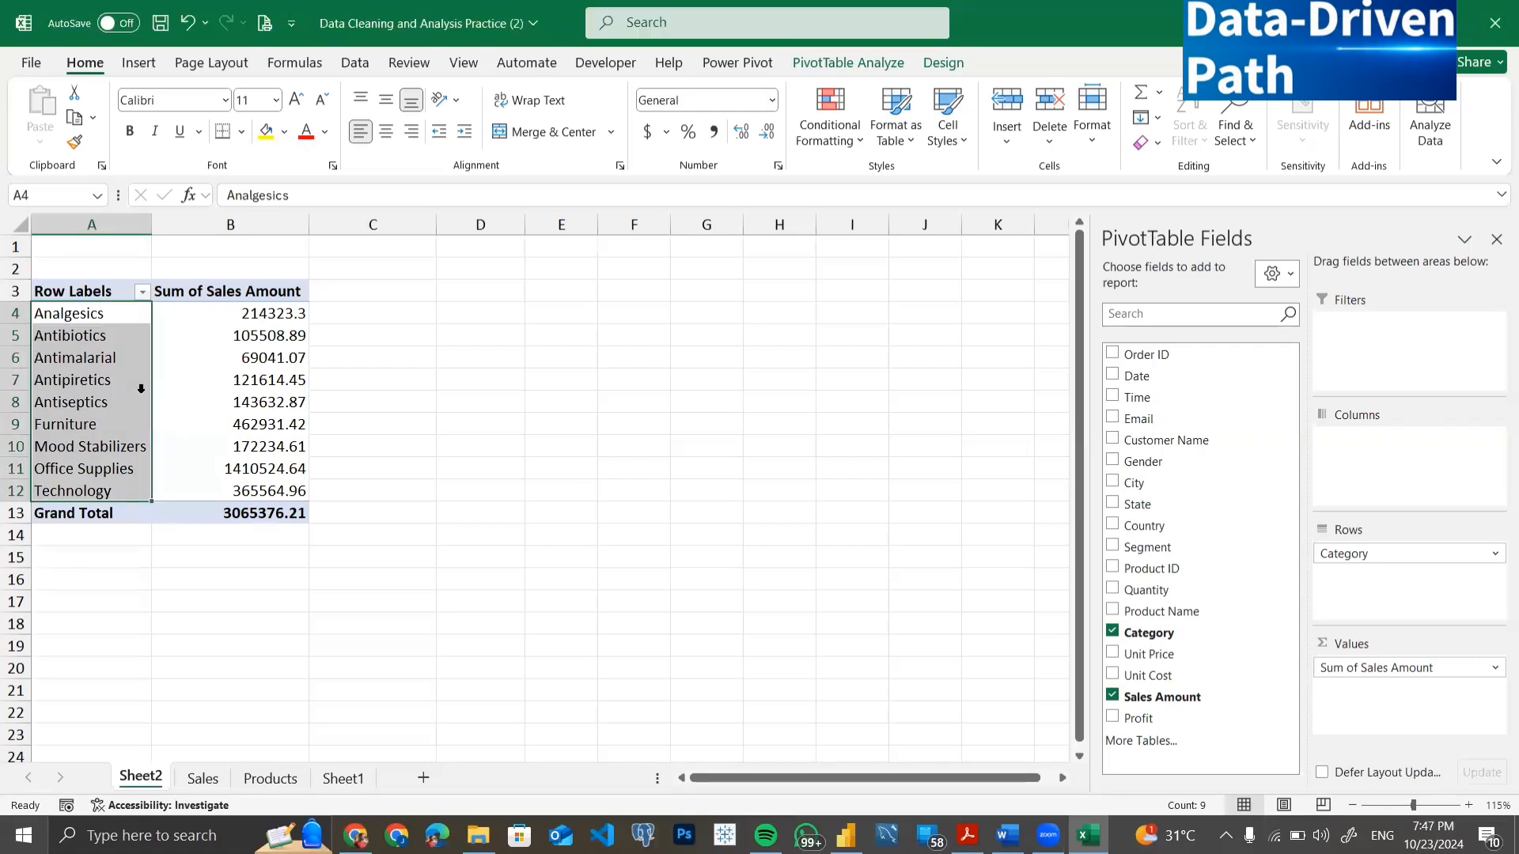
click(245, 370)
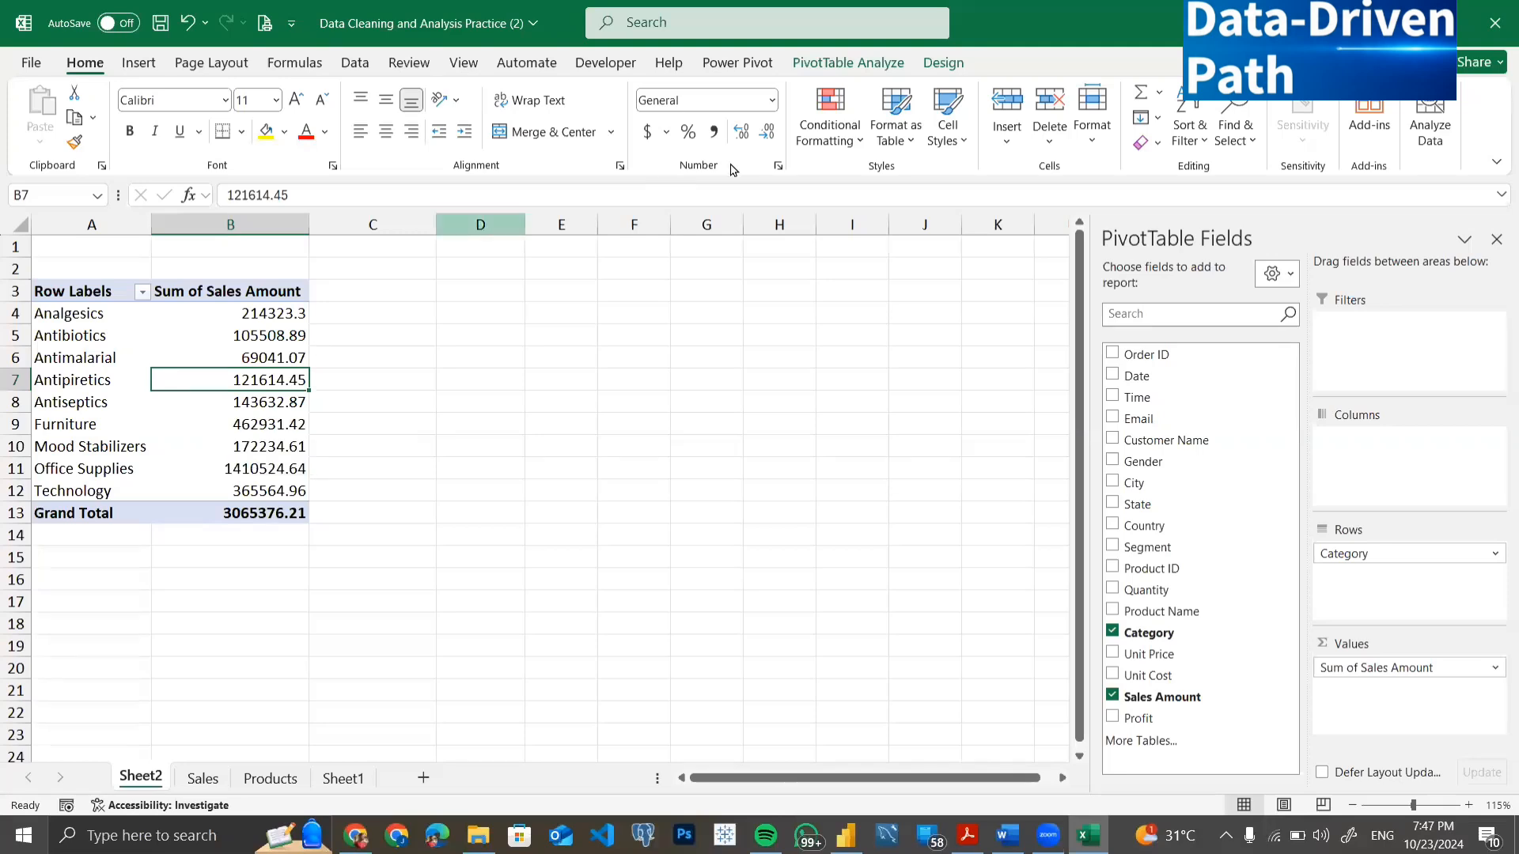
click(849, 64)
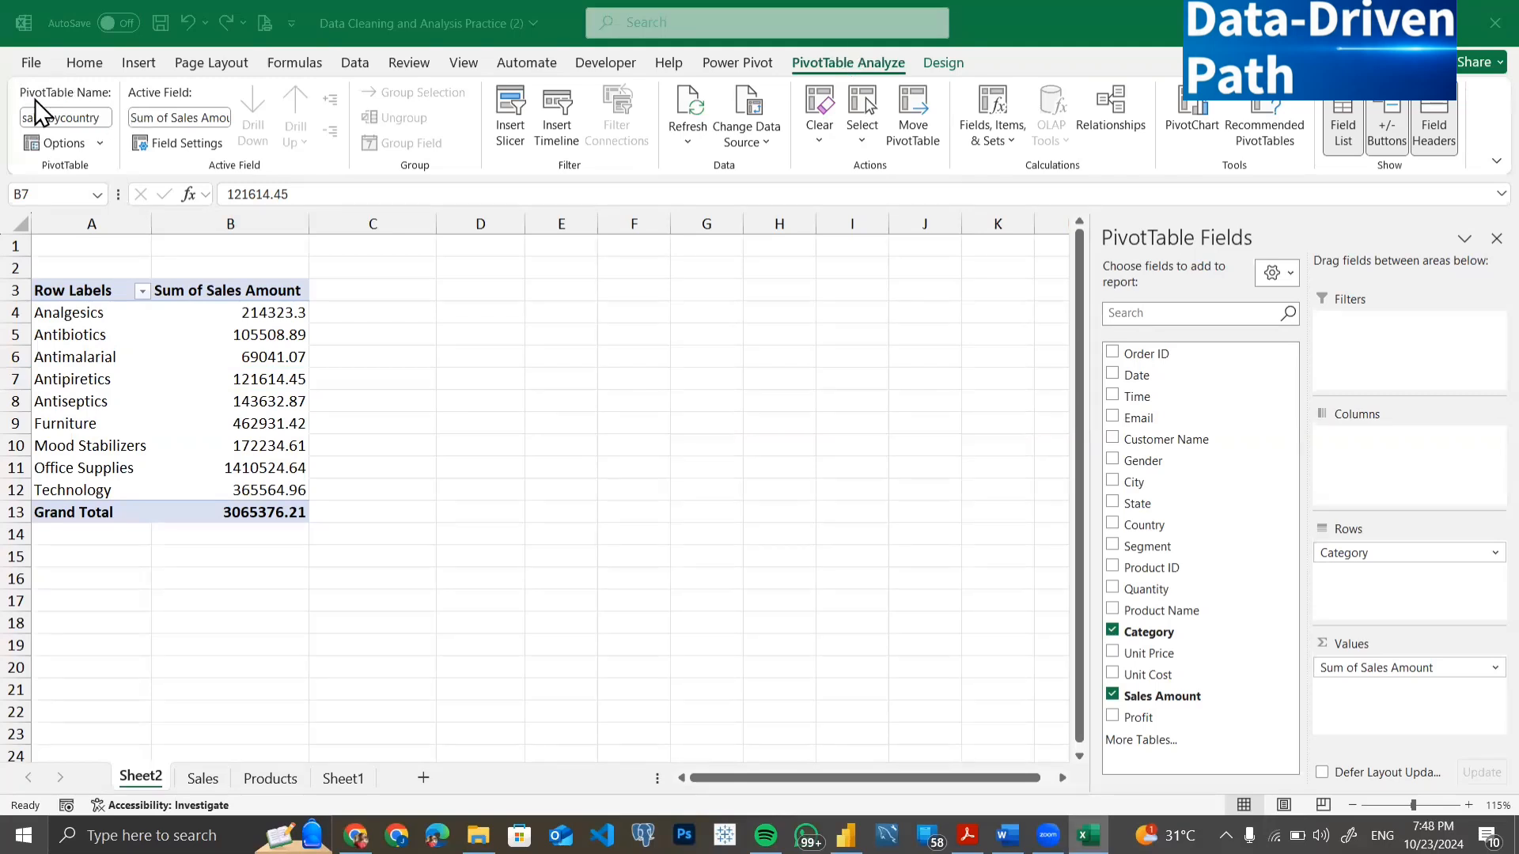
click(80, 102)
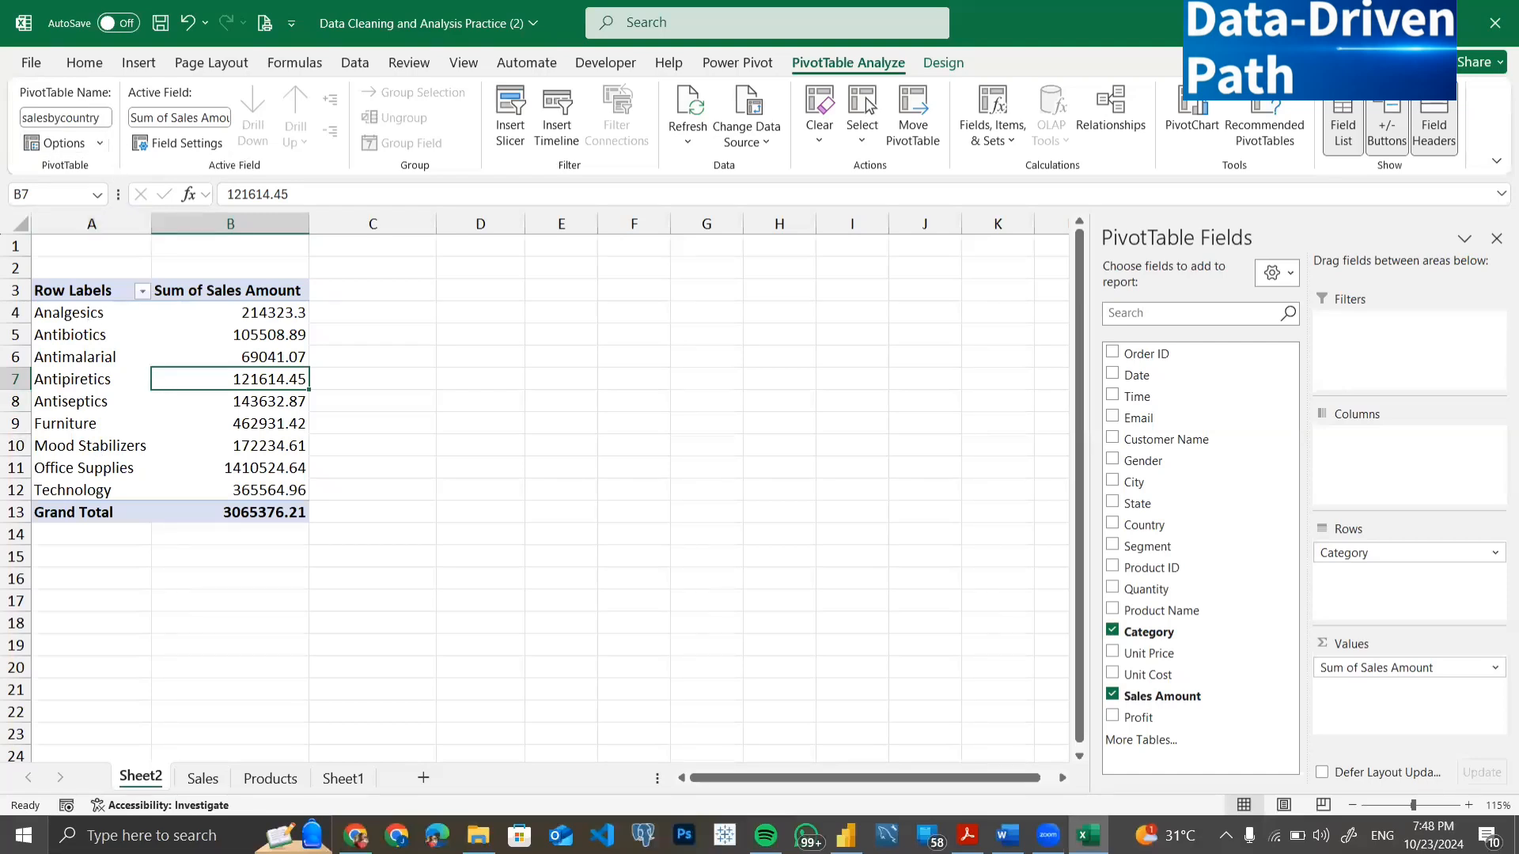
click(65, 118)
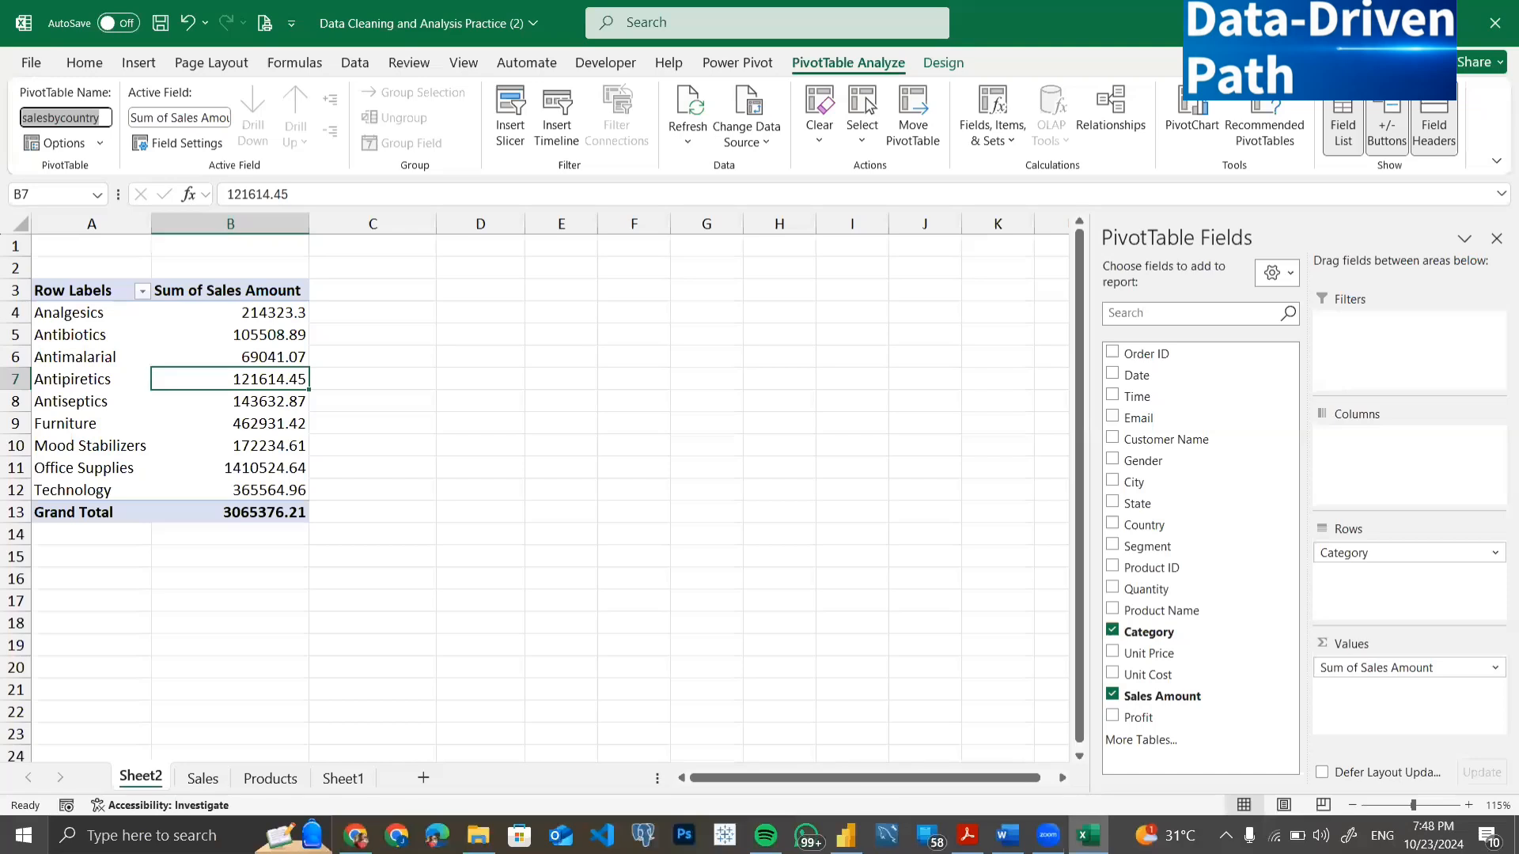
click(100, 118)
key(BackSpace)
key(BackSpace)
key(BackSpace)
key(BackSpace)
key(BackSpace)
key(BackSpace)
key(BackSpace)
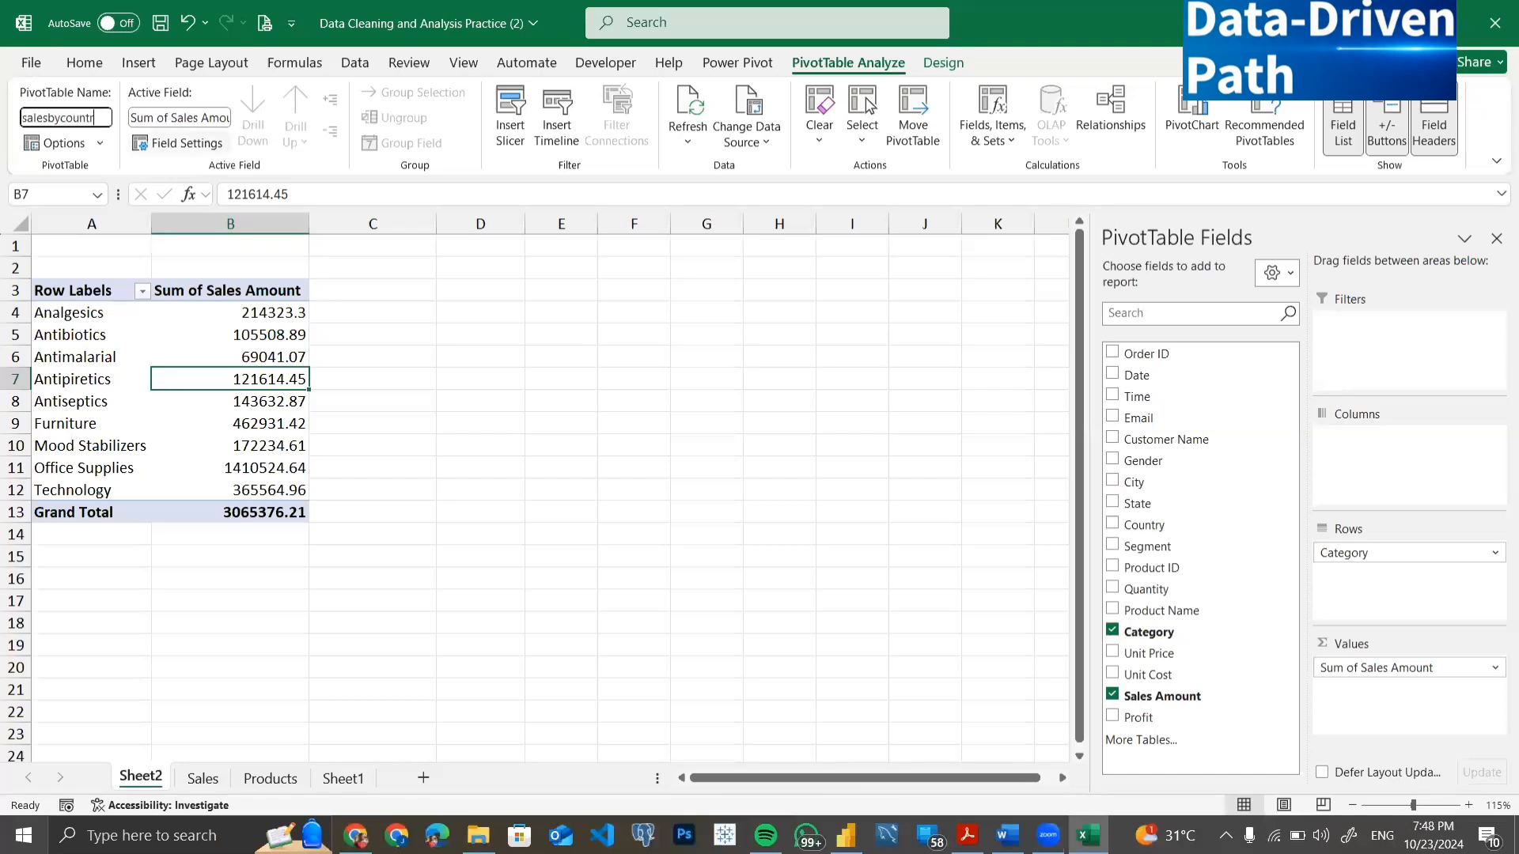
text(product)
key(Return)
Change the PivotTable's row header in cell A3 to Product Category.
double_click(127, 289)
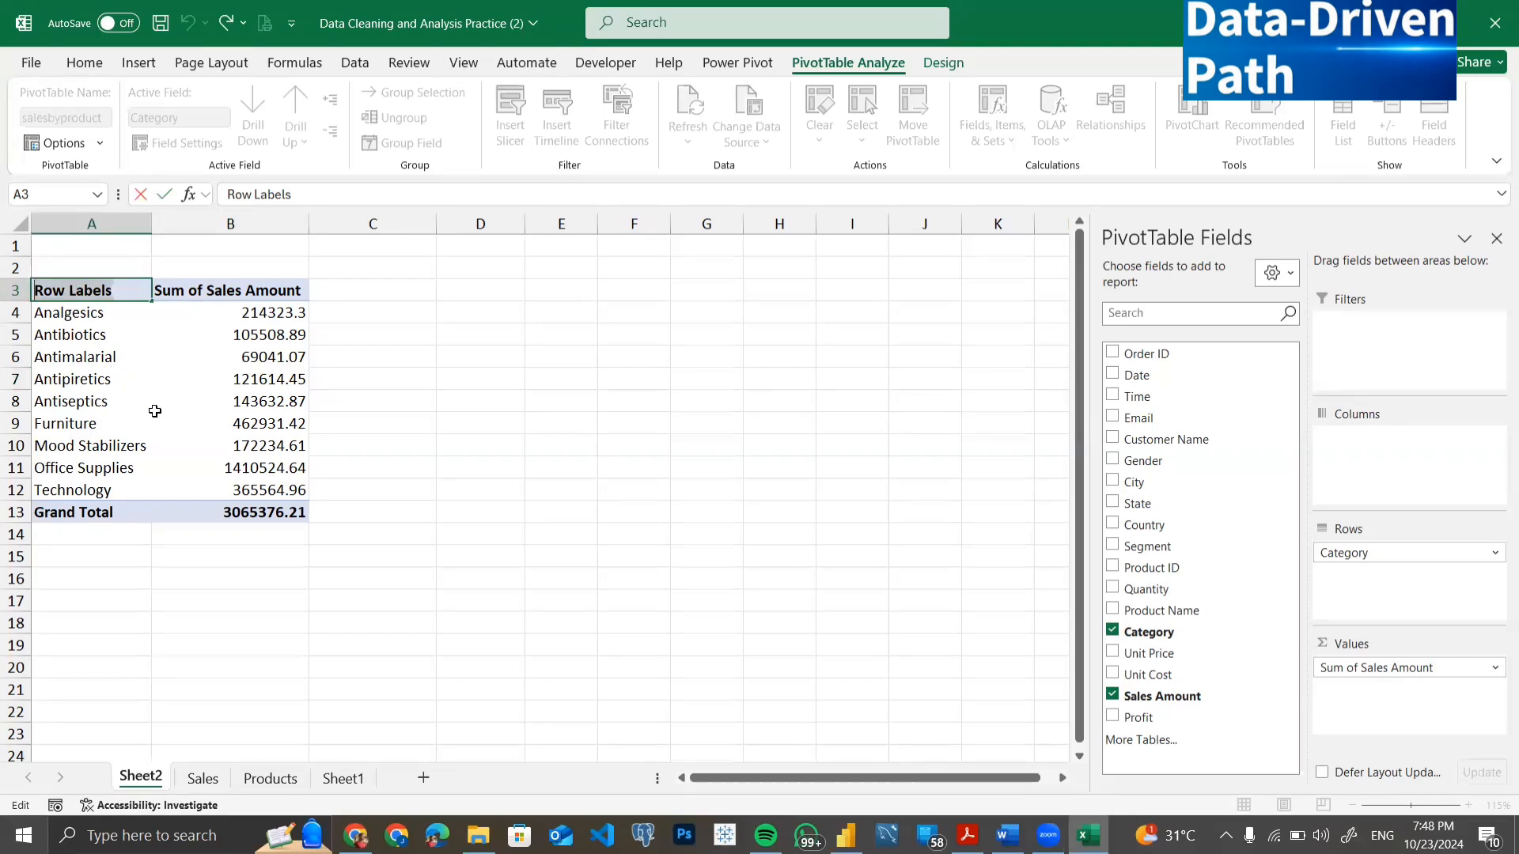
text(Product)
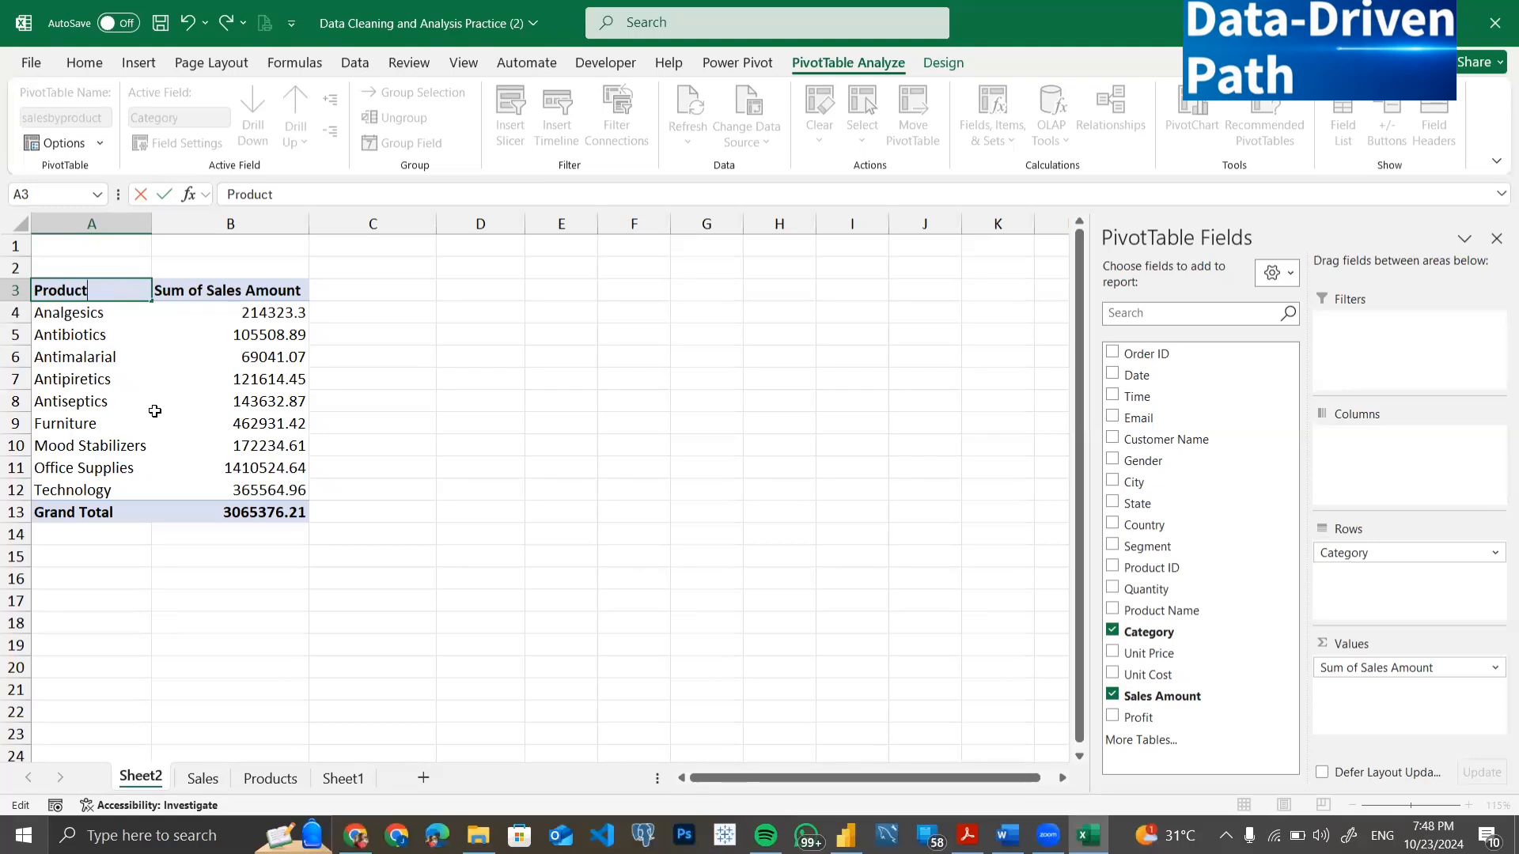
text( Category)
key(Return)
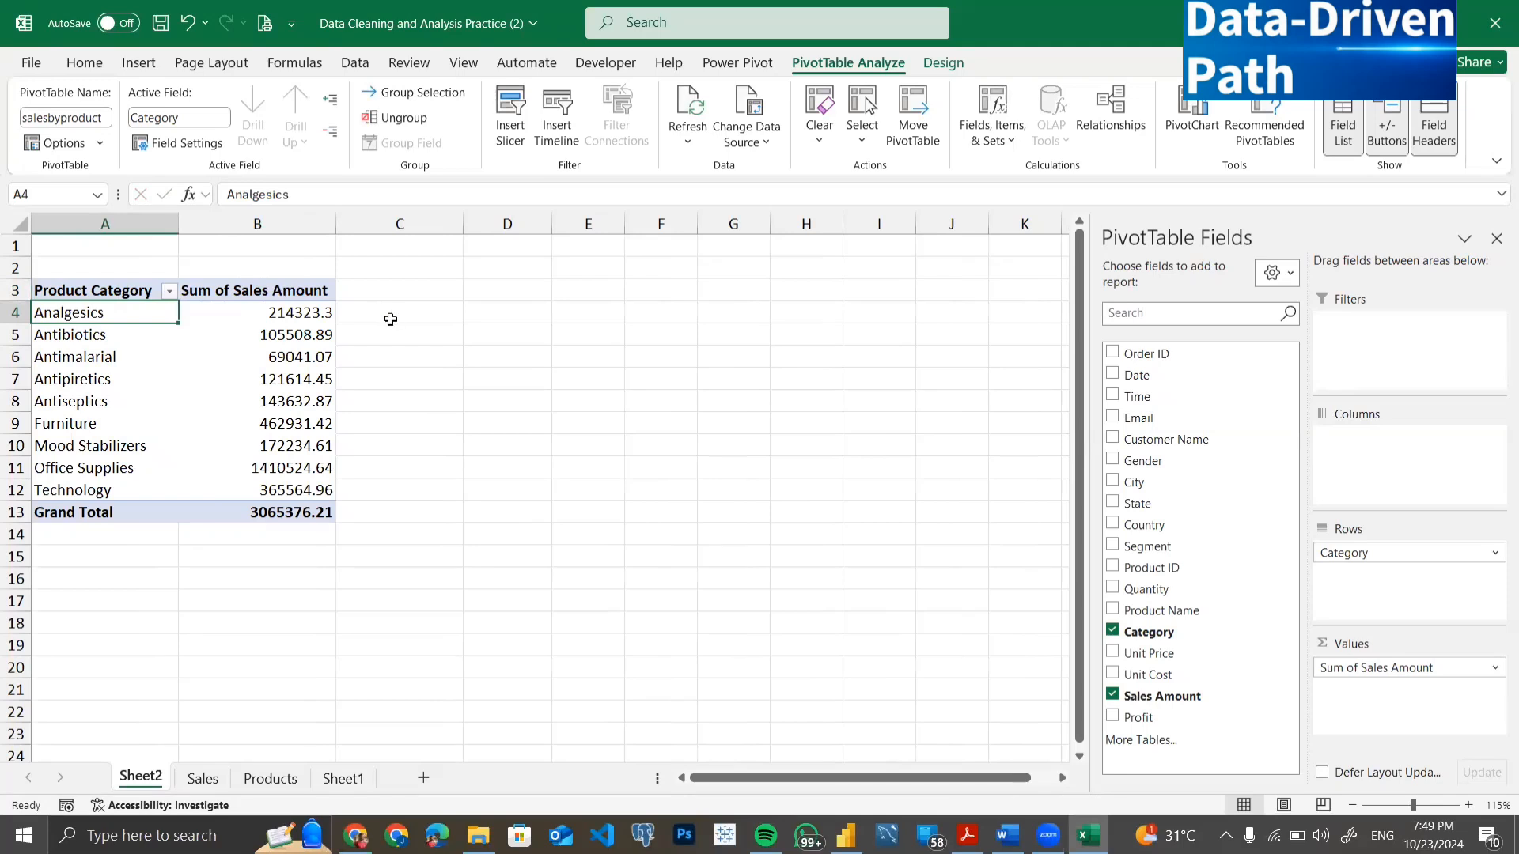
Open the value field settings for Sales Amount, check the show-values-as options, and summarize the field by Sum.
double_click(243, 290)
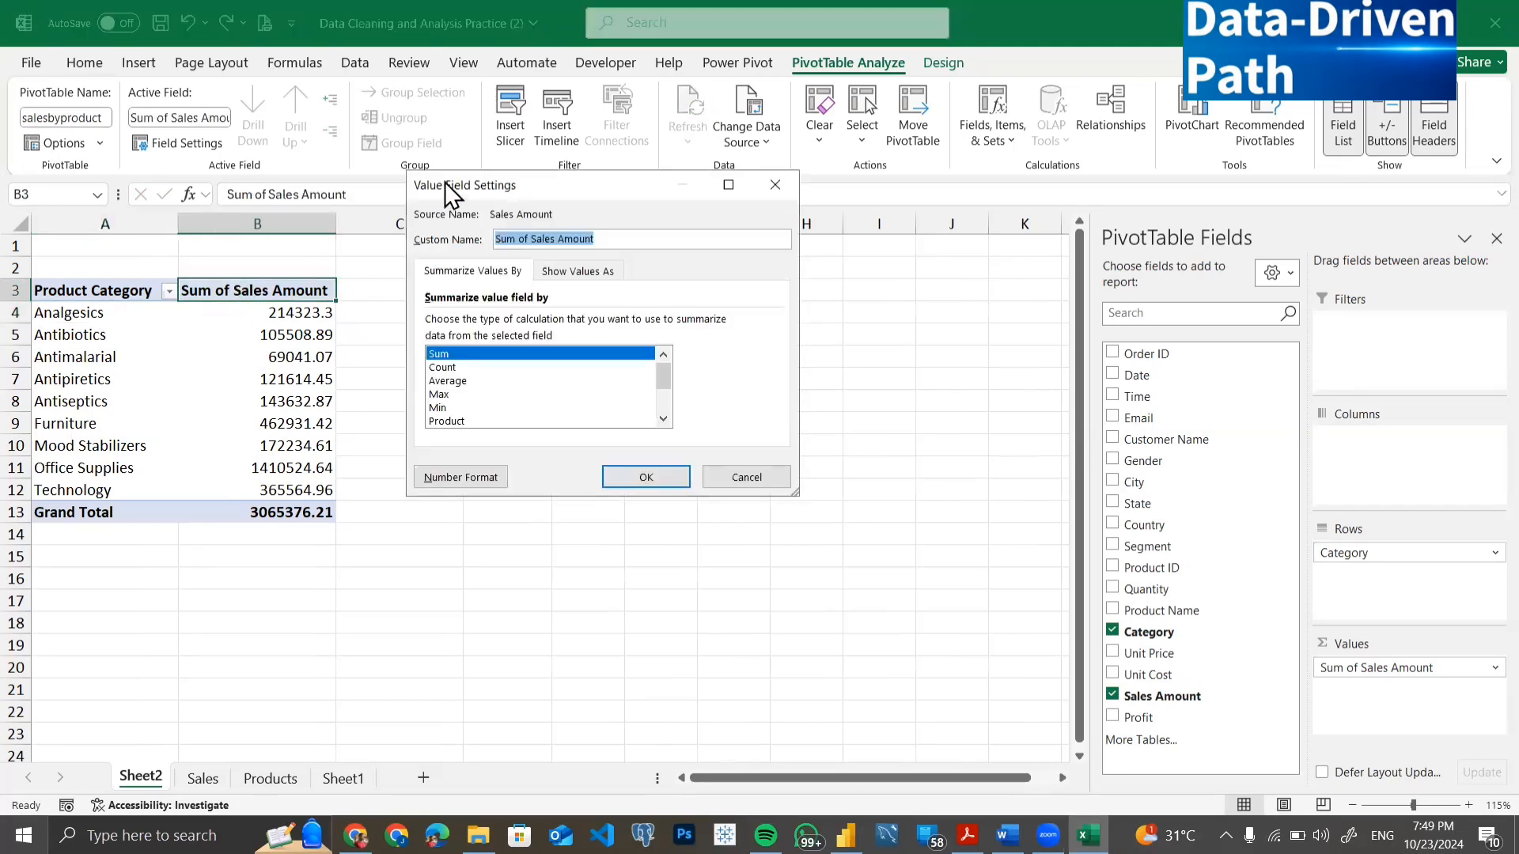
drag(445, 182, 471, 180)
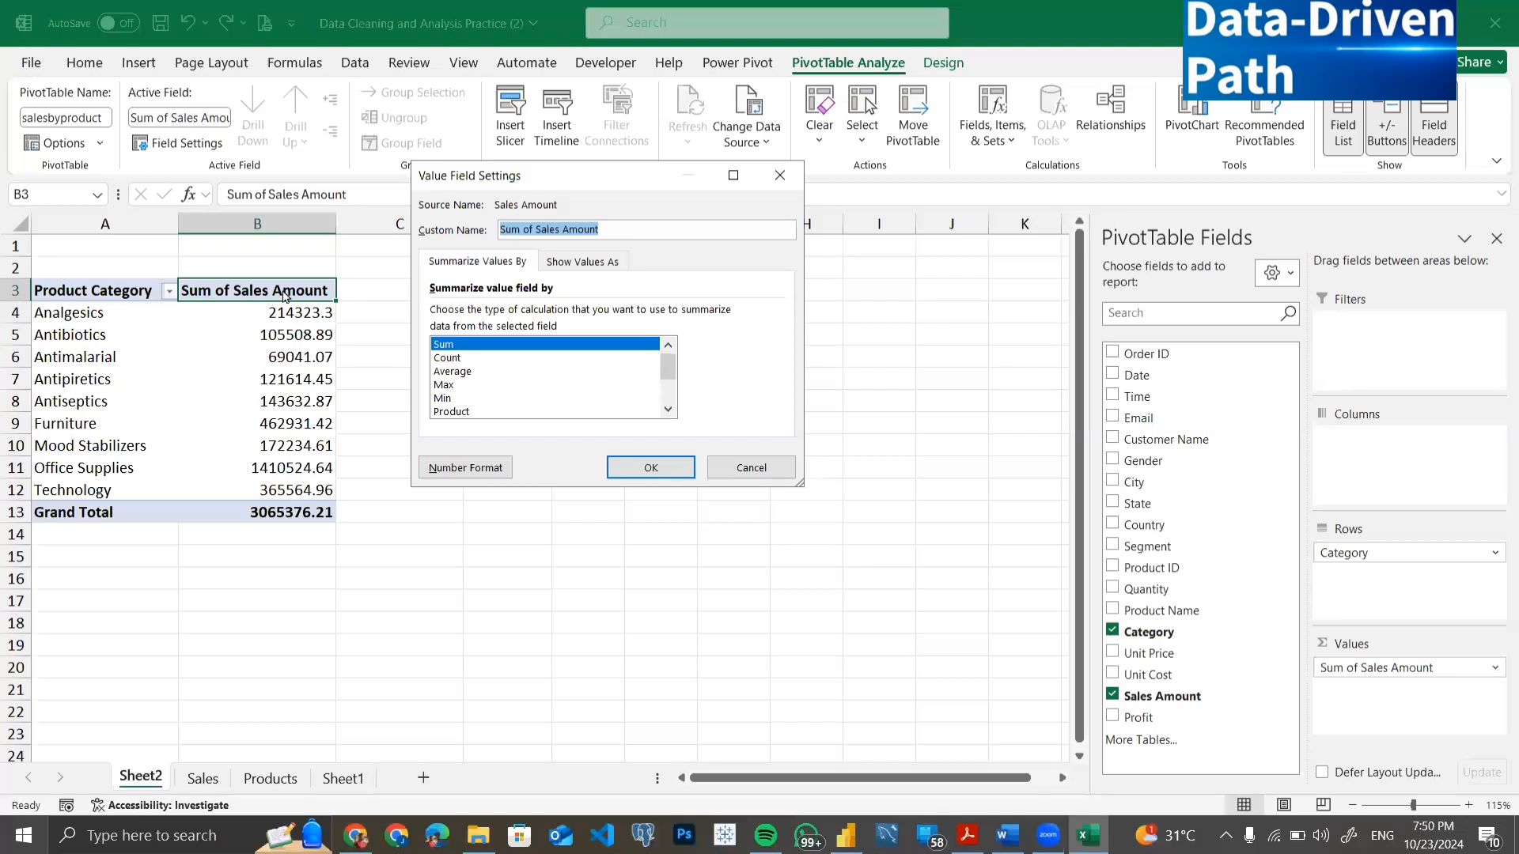
click(560, 269)
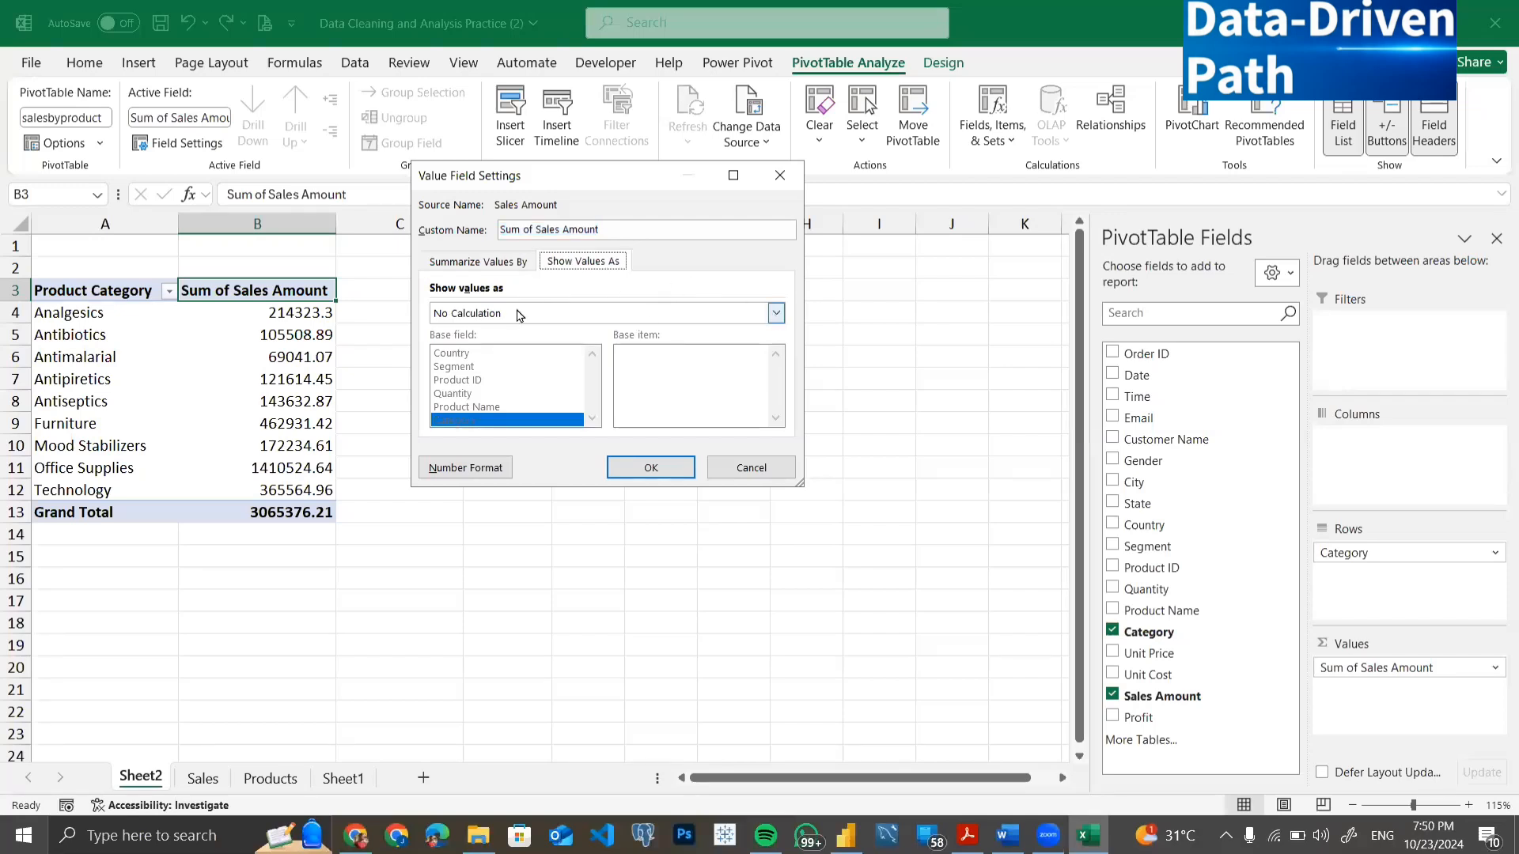
click(777, 312)
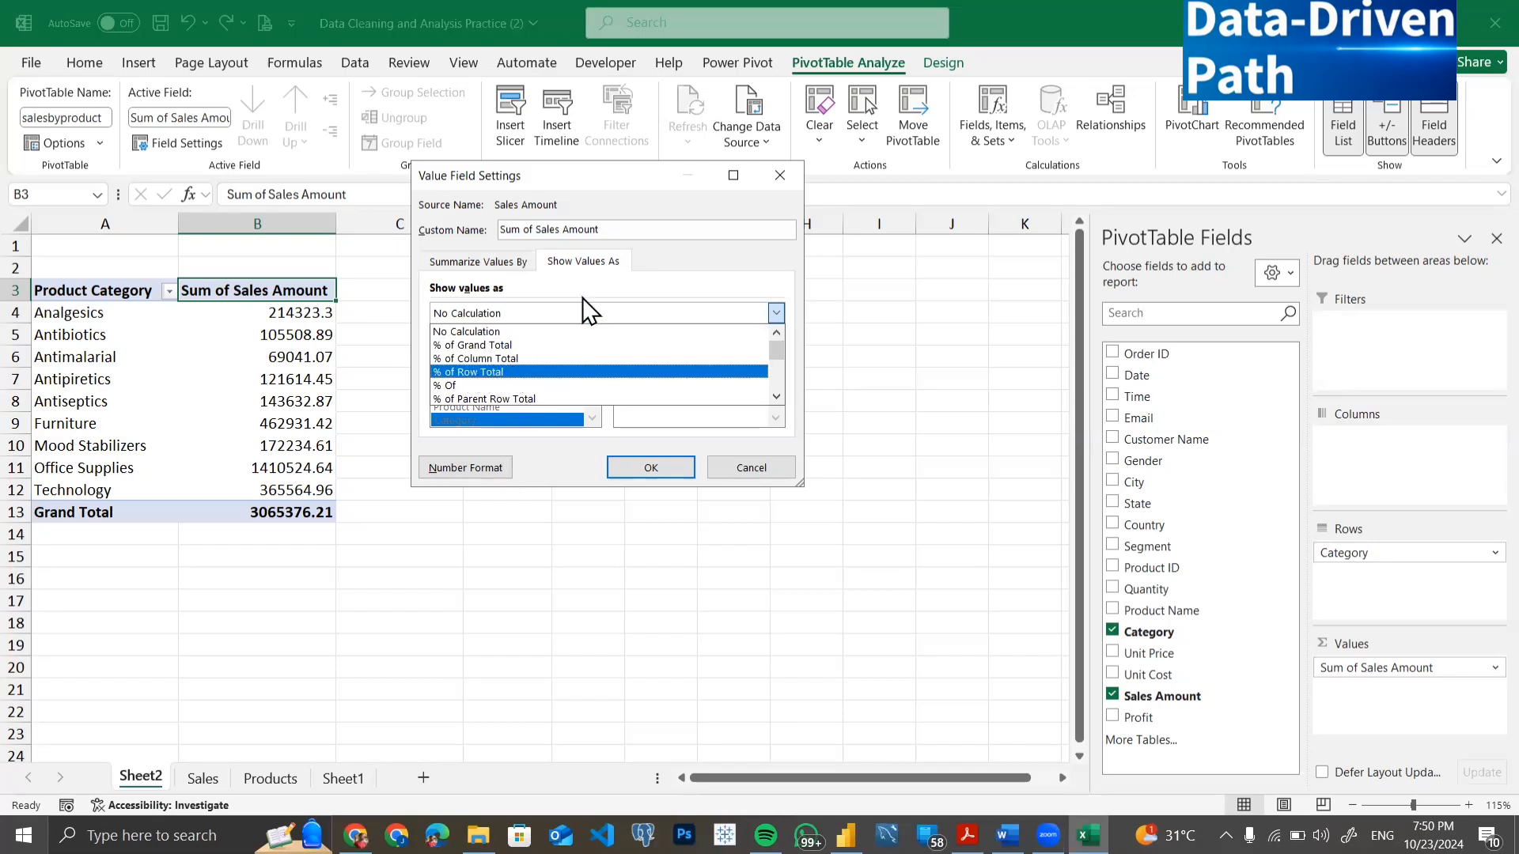
click(497, 260)
click(497, 260)
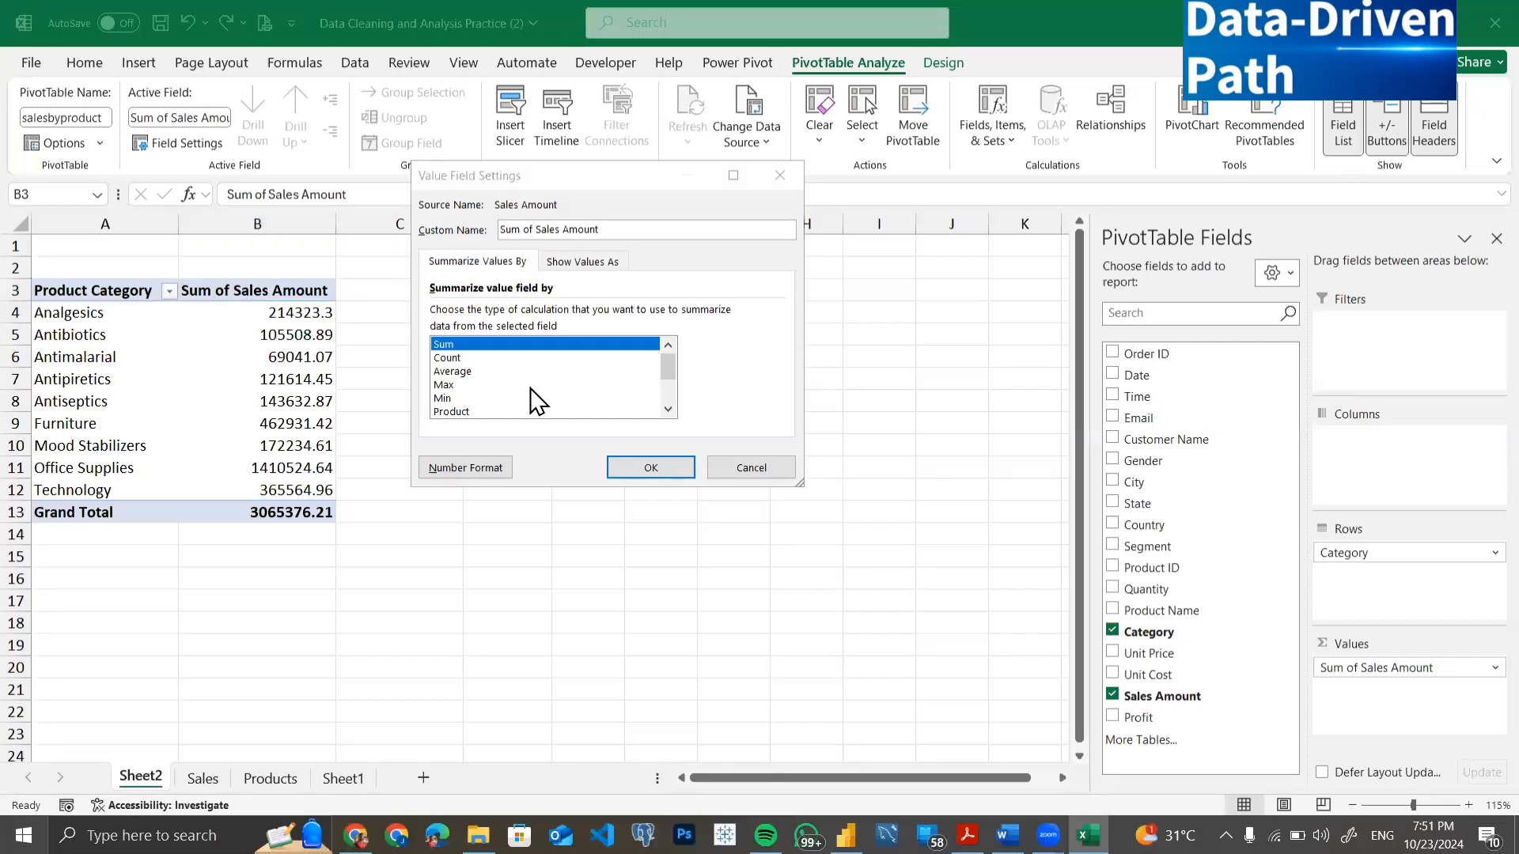
click(465, 342)
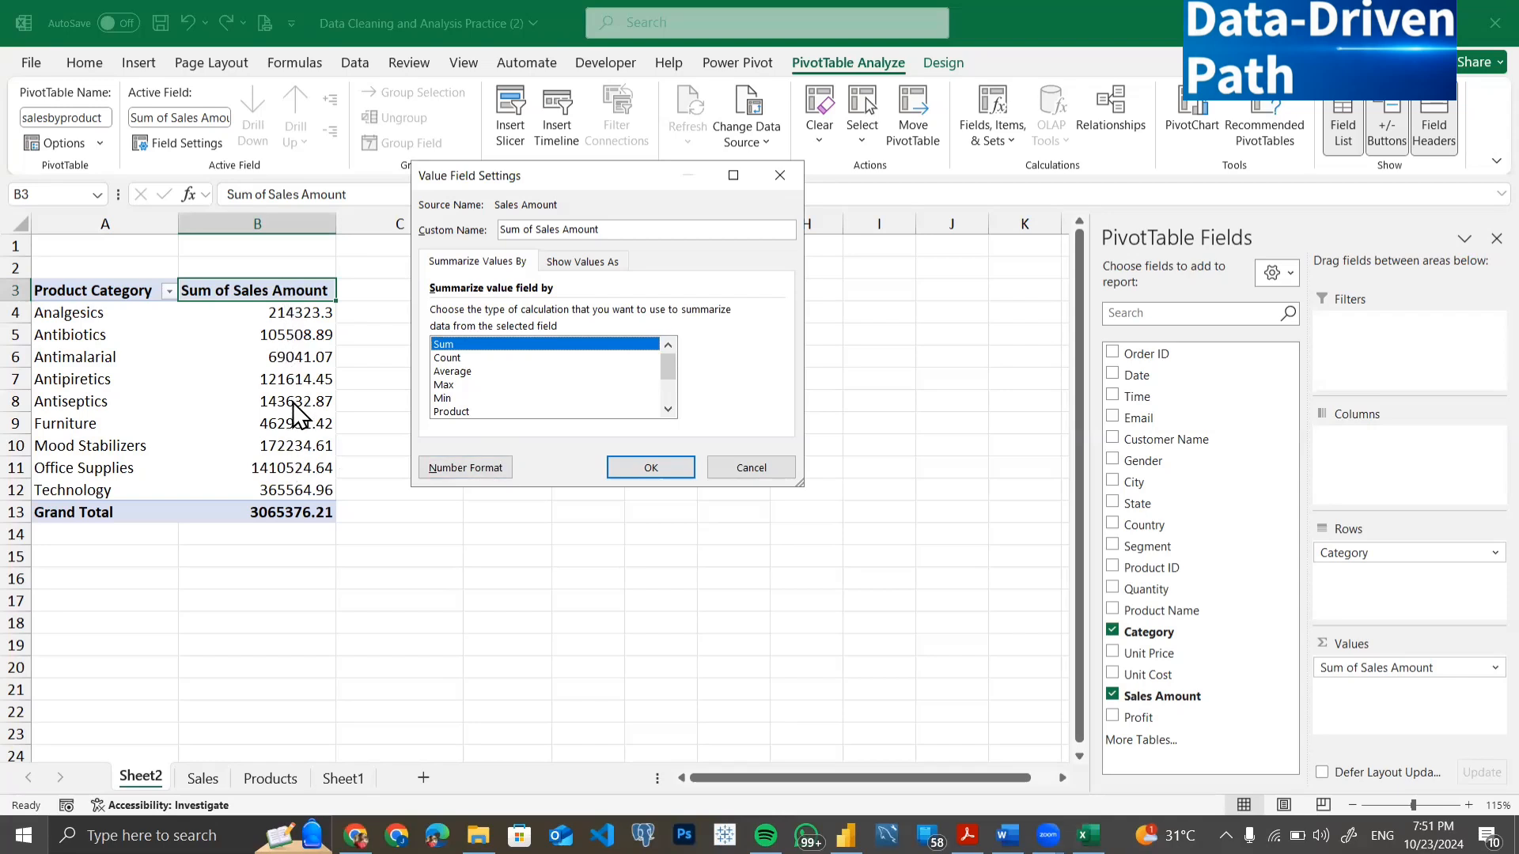
Format the Sales Amount value field as Currency with the $ symbol and 2 decimal places.
click(439, 467)
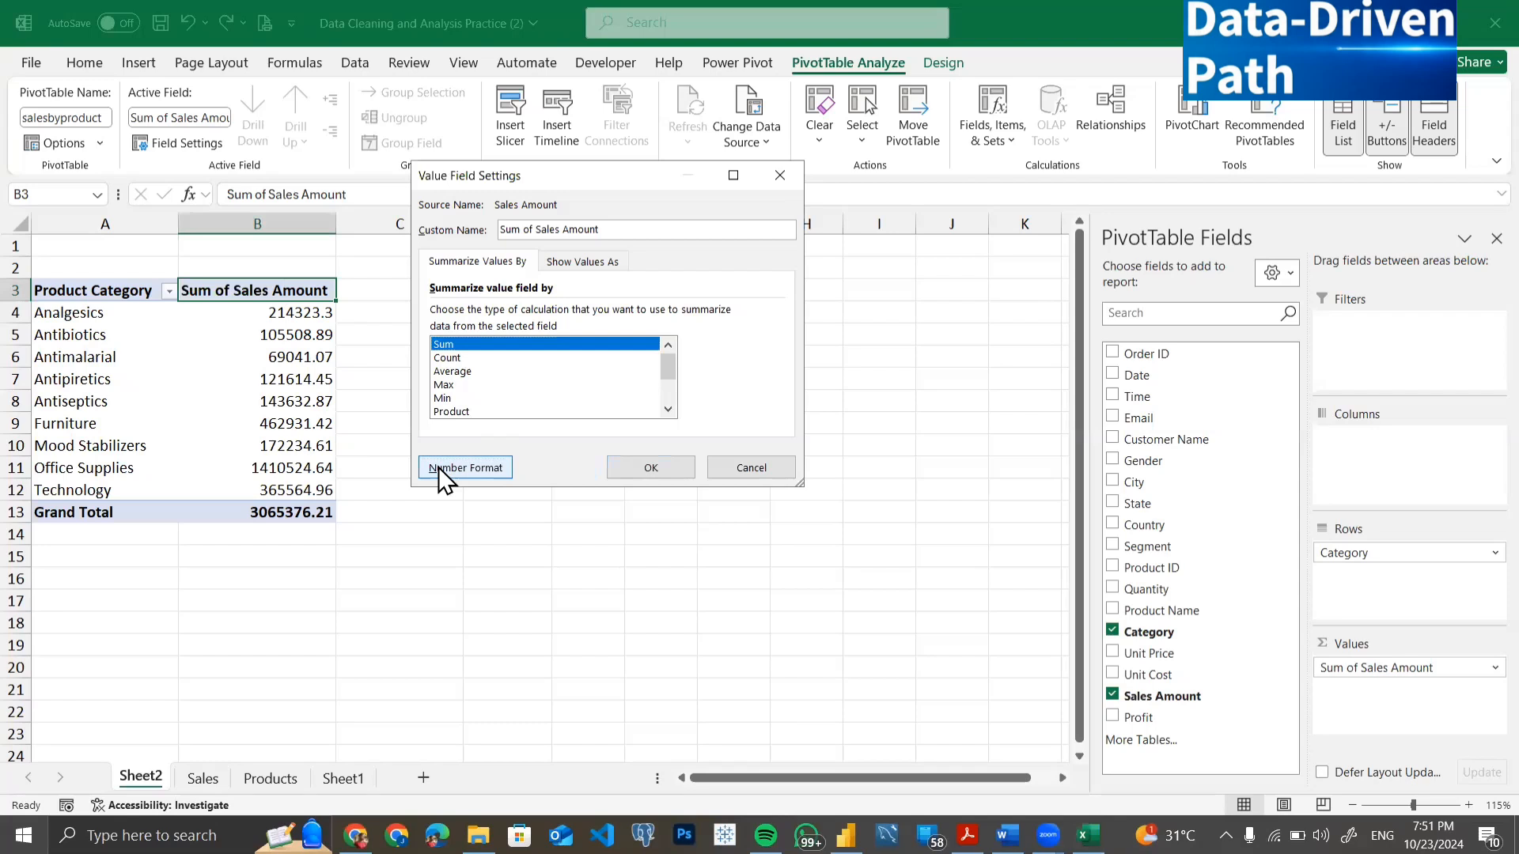
click(465, 465)
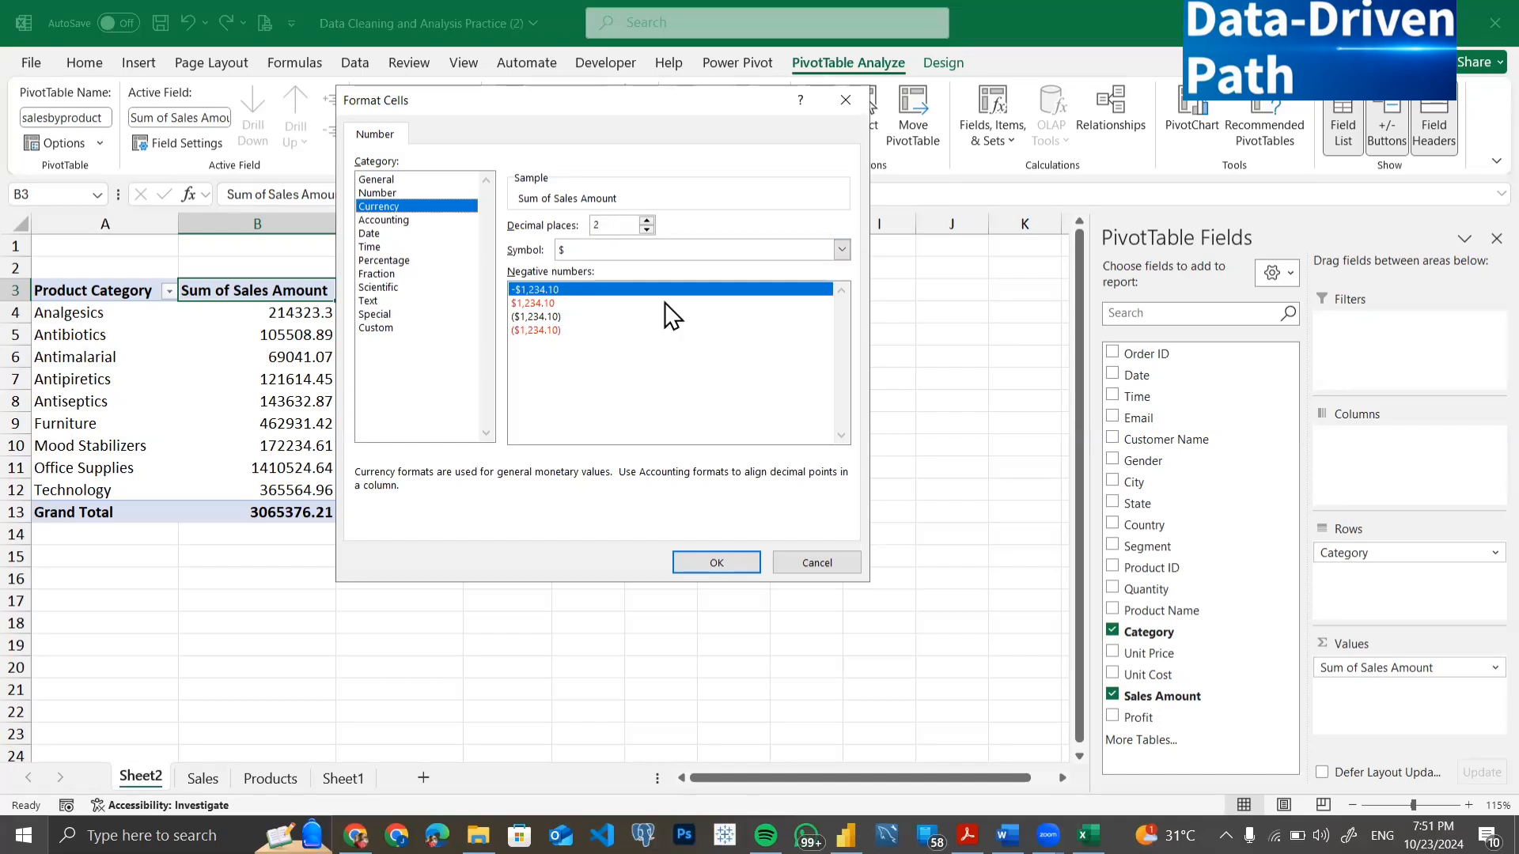
click(717, 563)
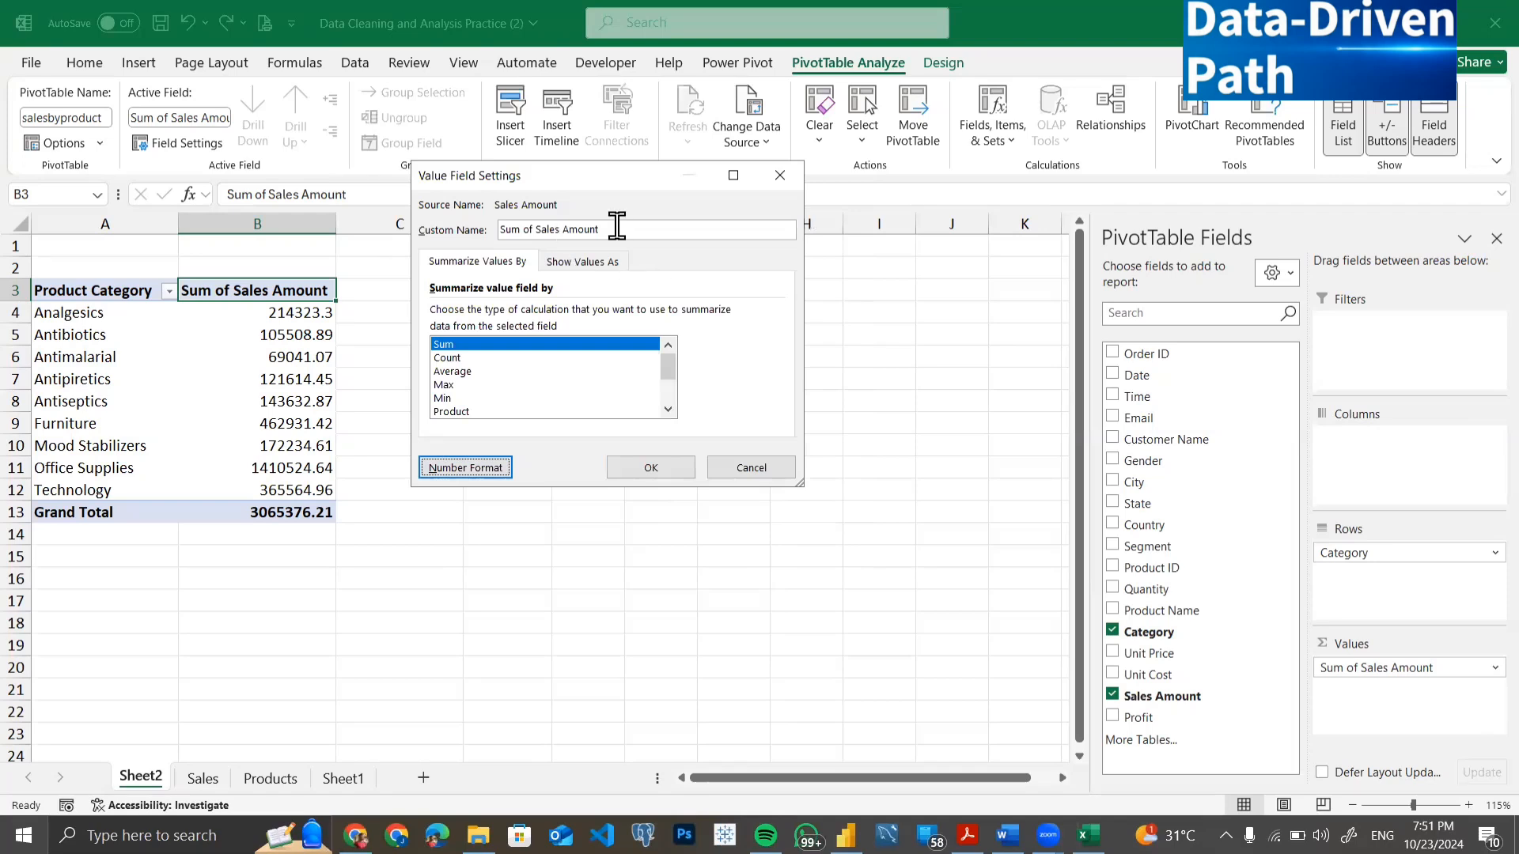
Give the Sales Amount value field the custom name Total Sales and apply the field settings.
click(502, 232)
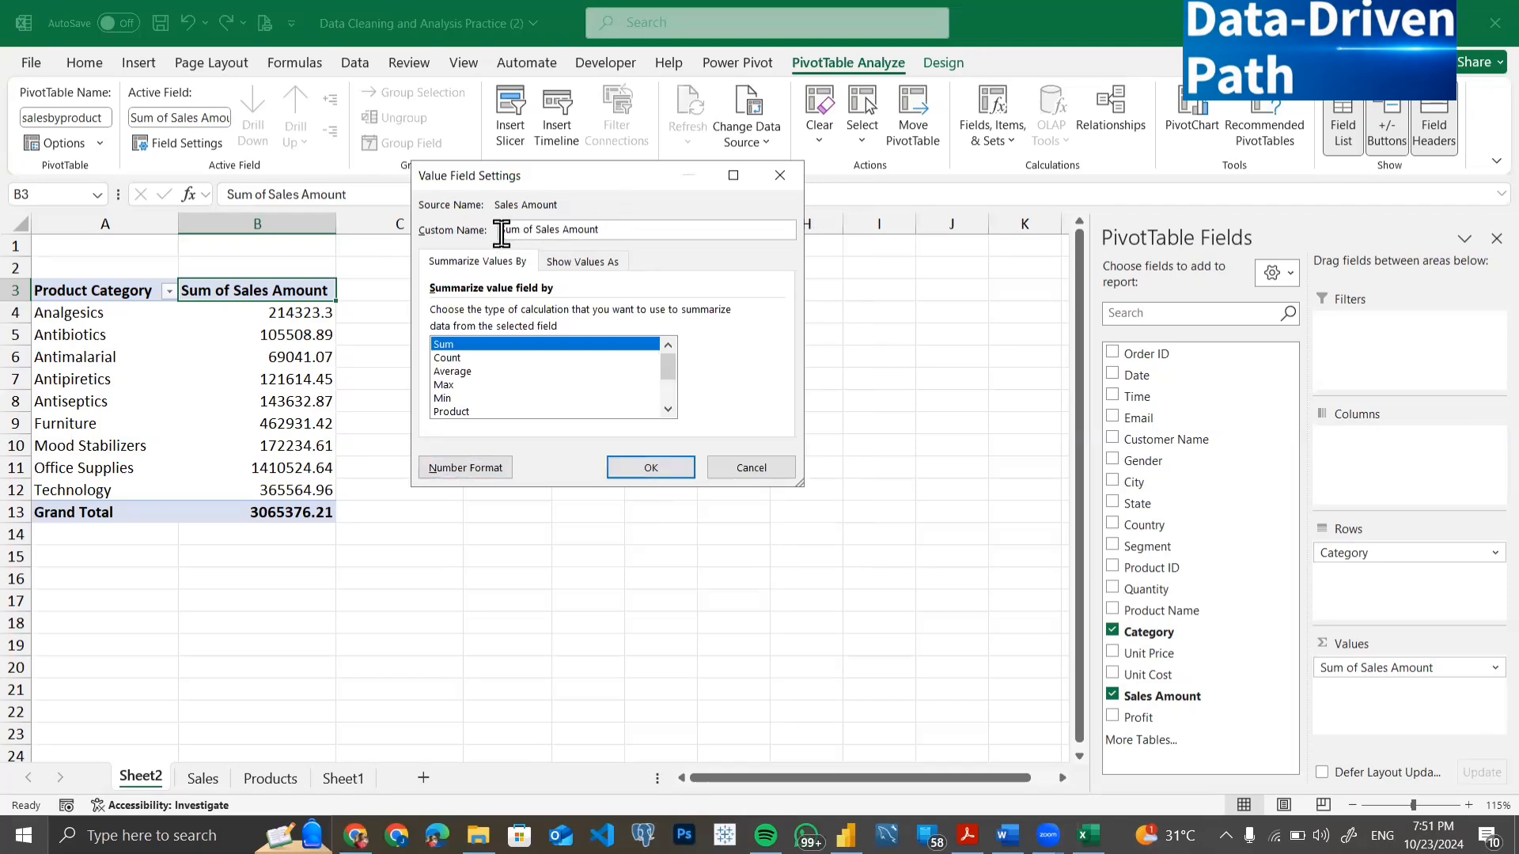
drag(502, 232, 598, 230)
text(Total Sales)
key(ctrl+a)
key(Return)
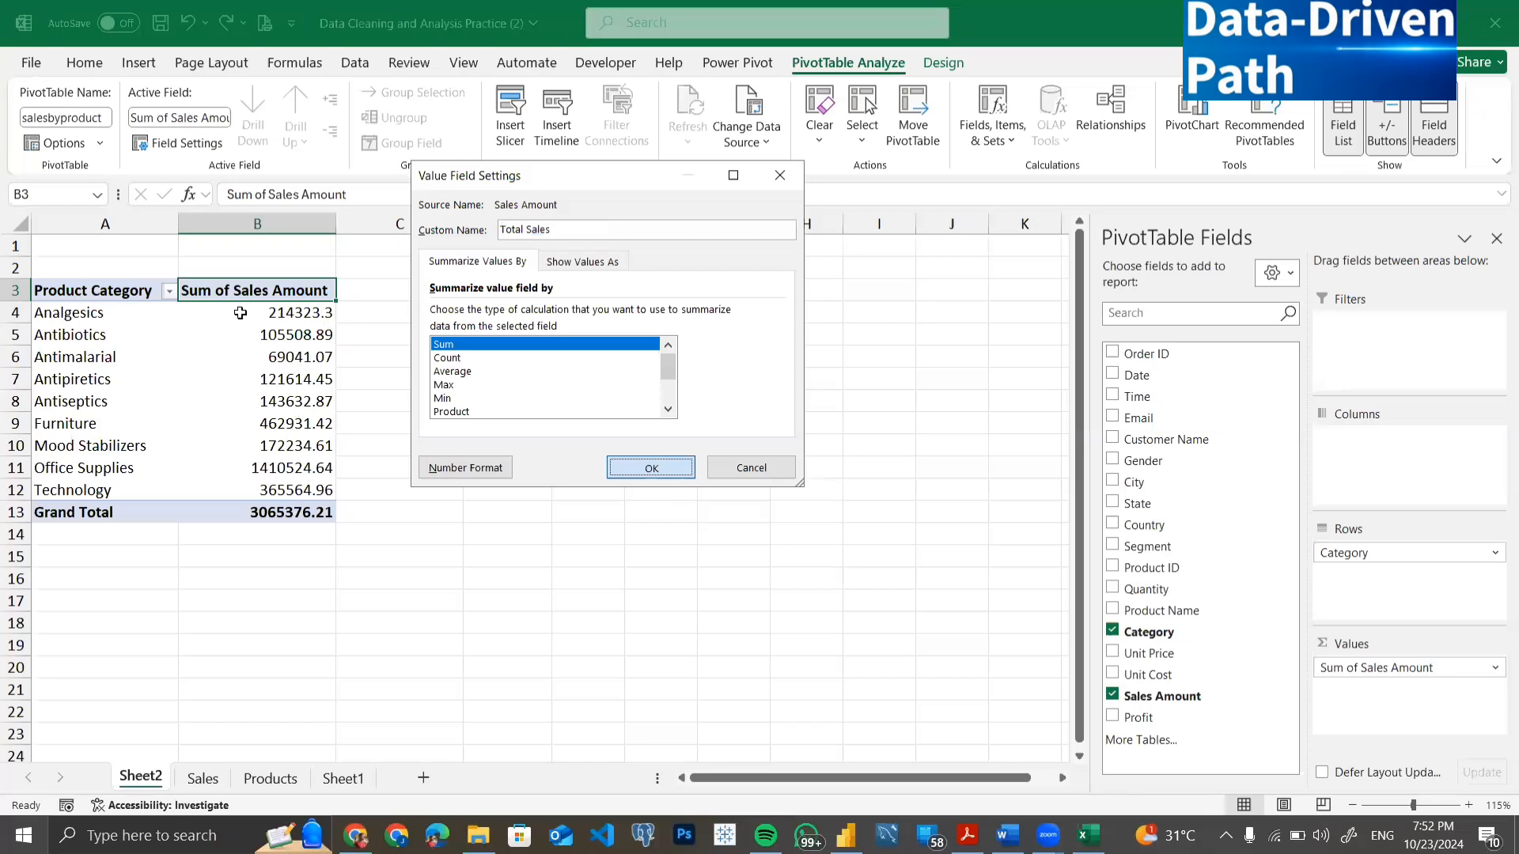
key(Return)
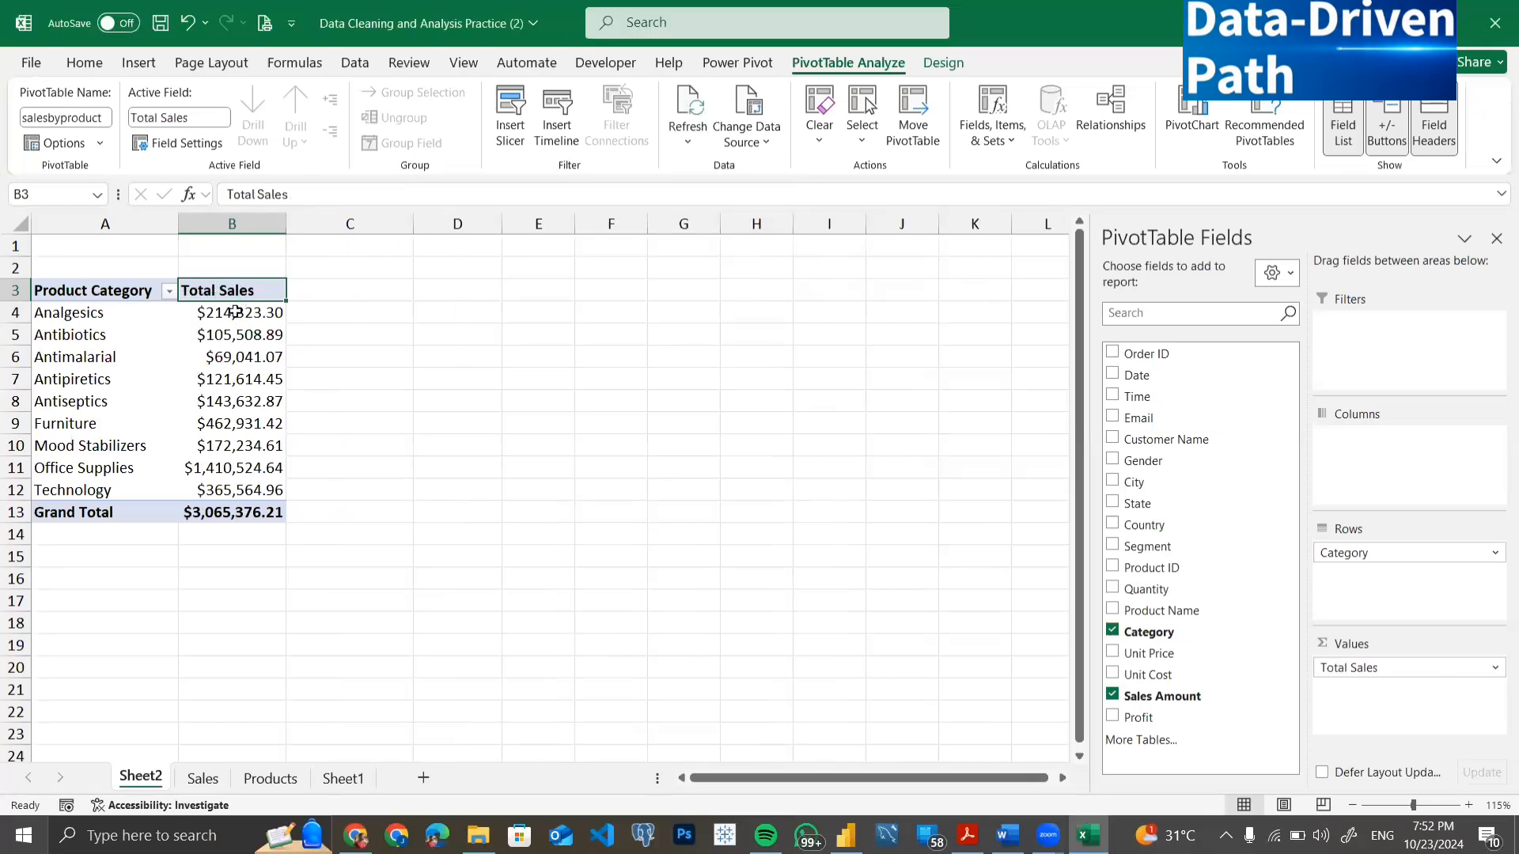
Turn off the PivotTable's grand totals for rows and columns.
drag(236, 313, 234, 492)
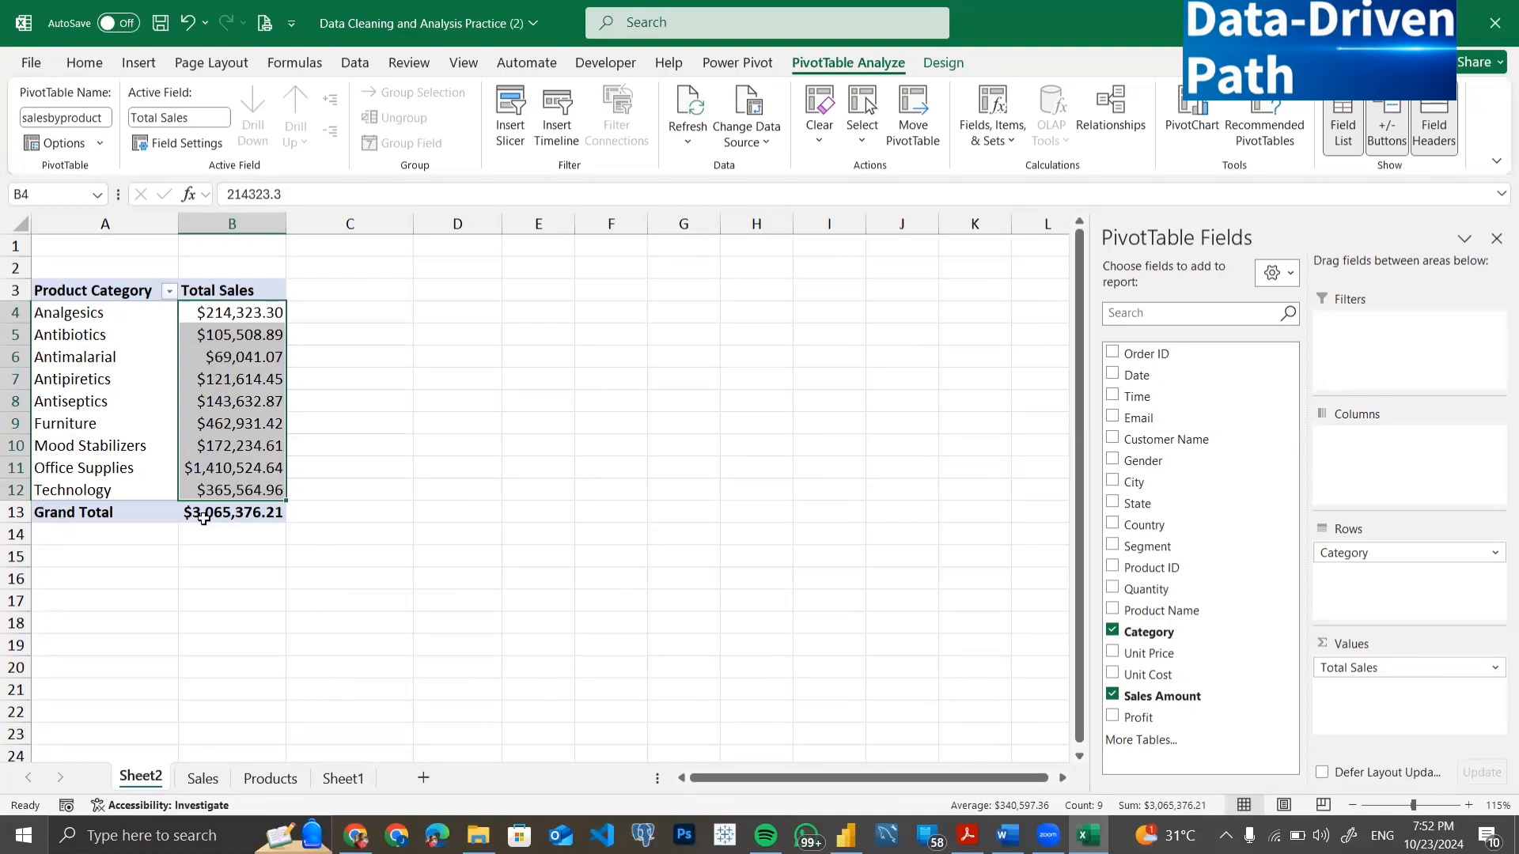
key(ctrl+Down)
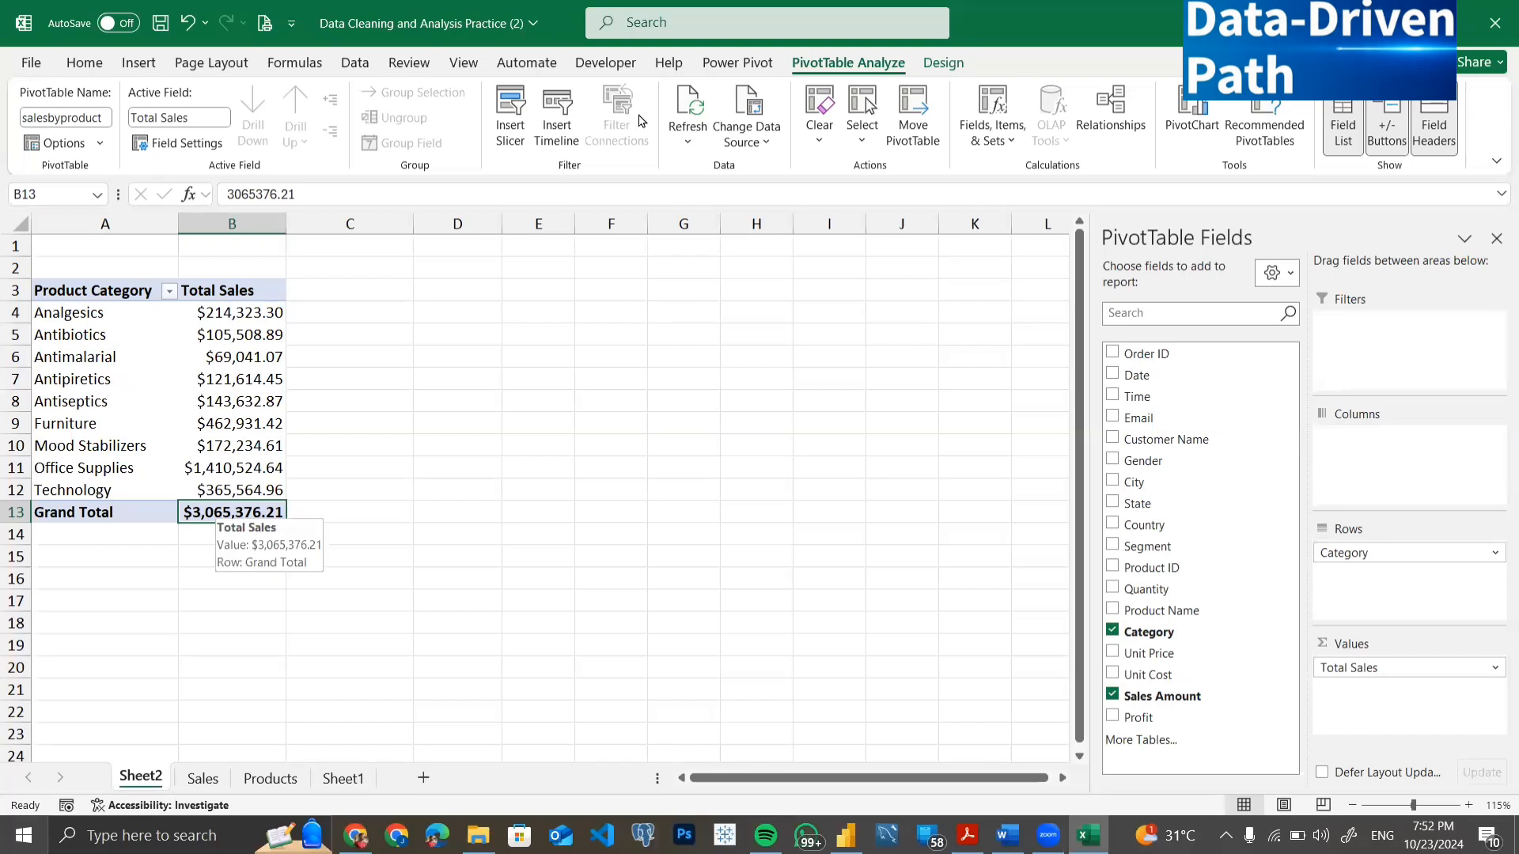
click(960, 70)
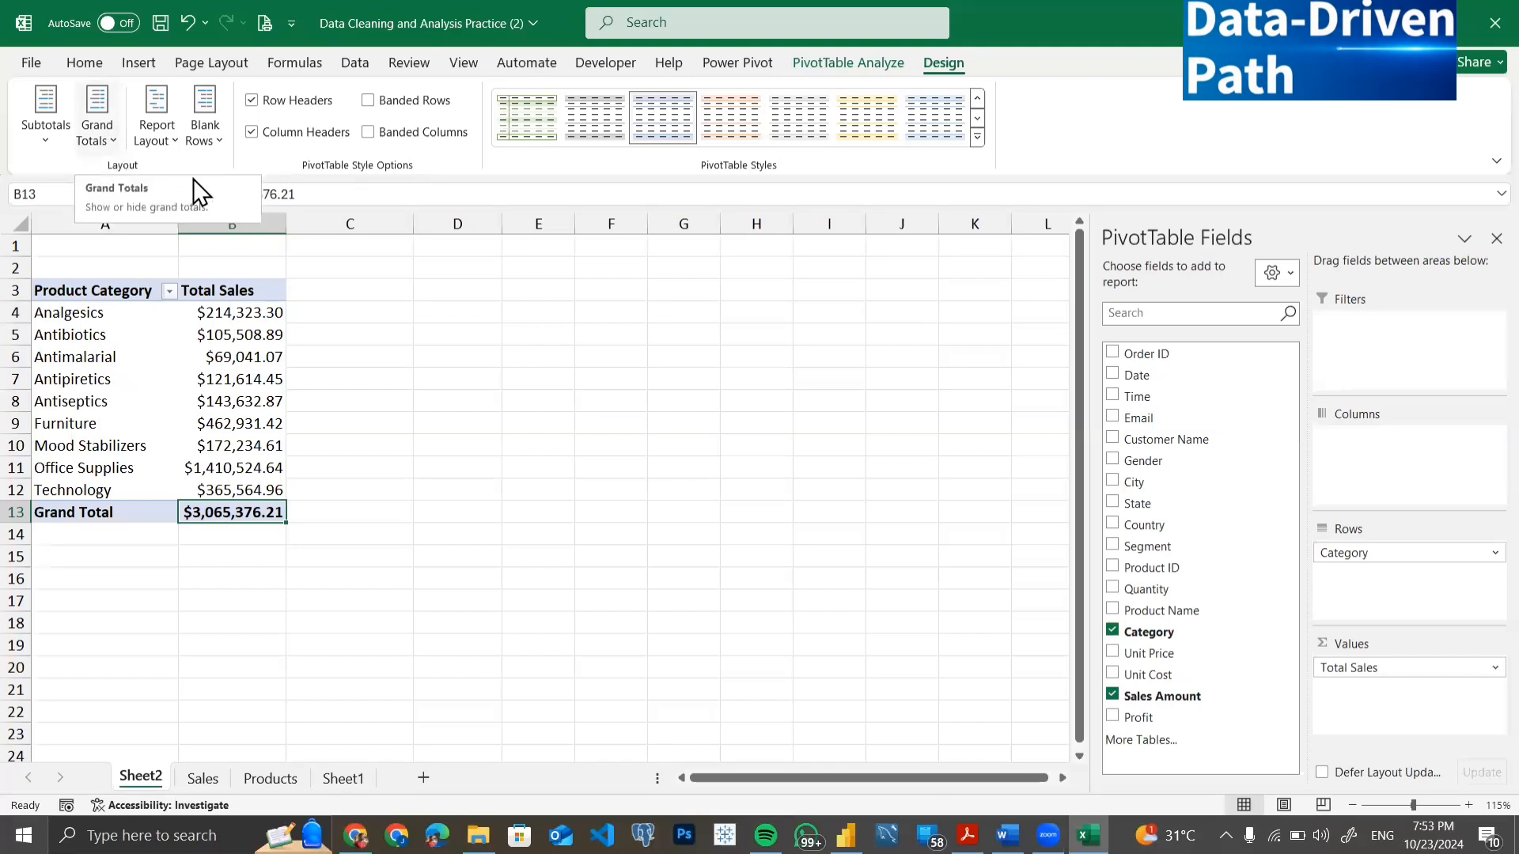
click(97, 126)
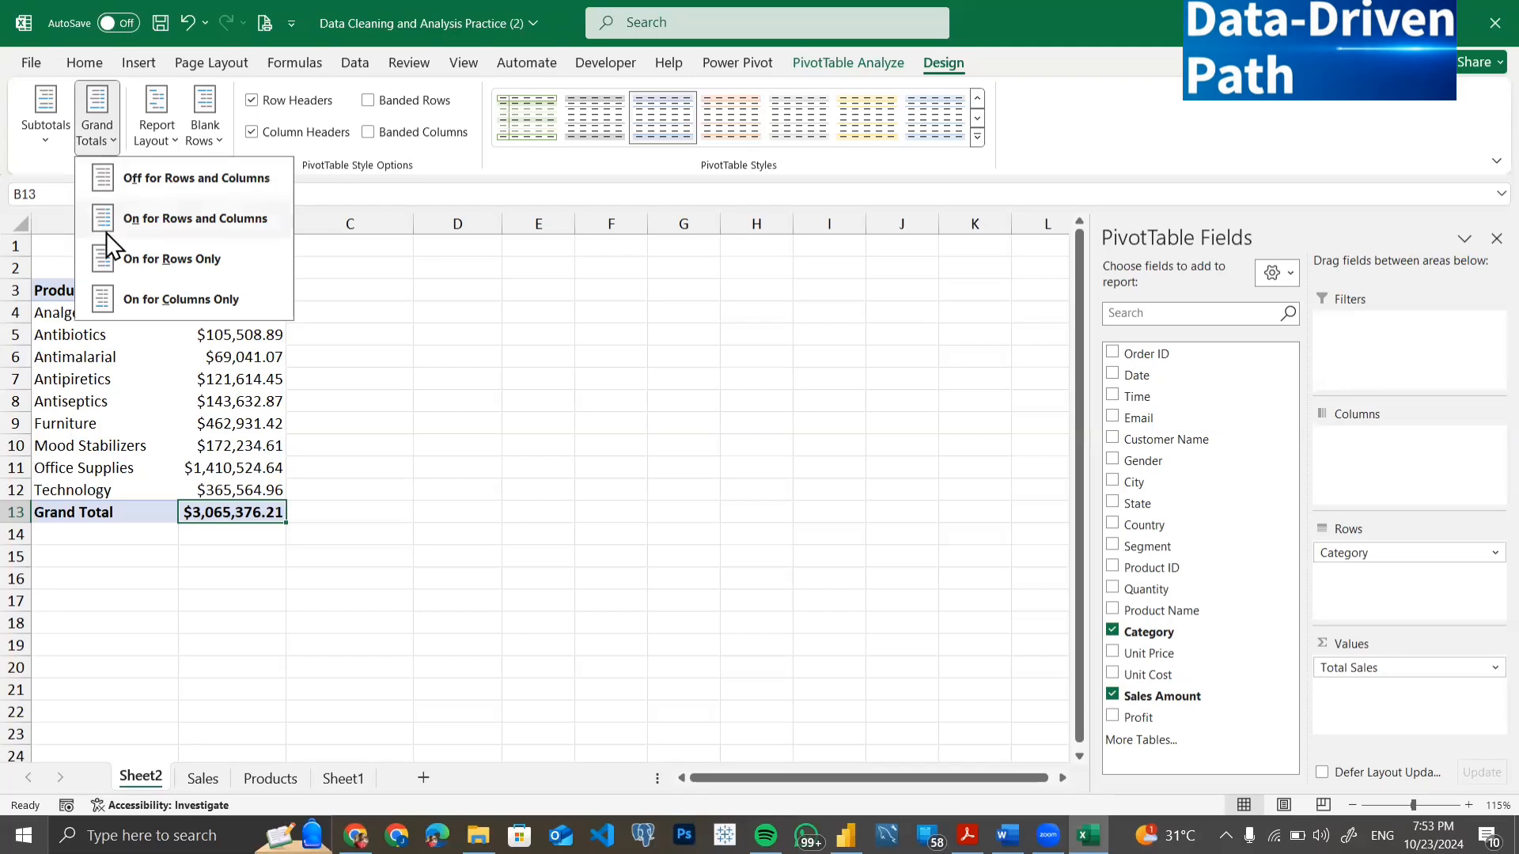
click(154, 175)
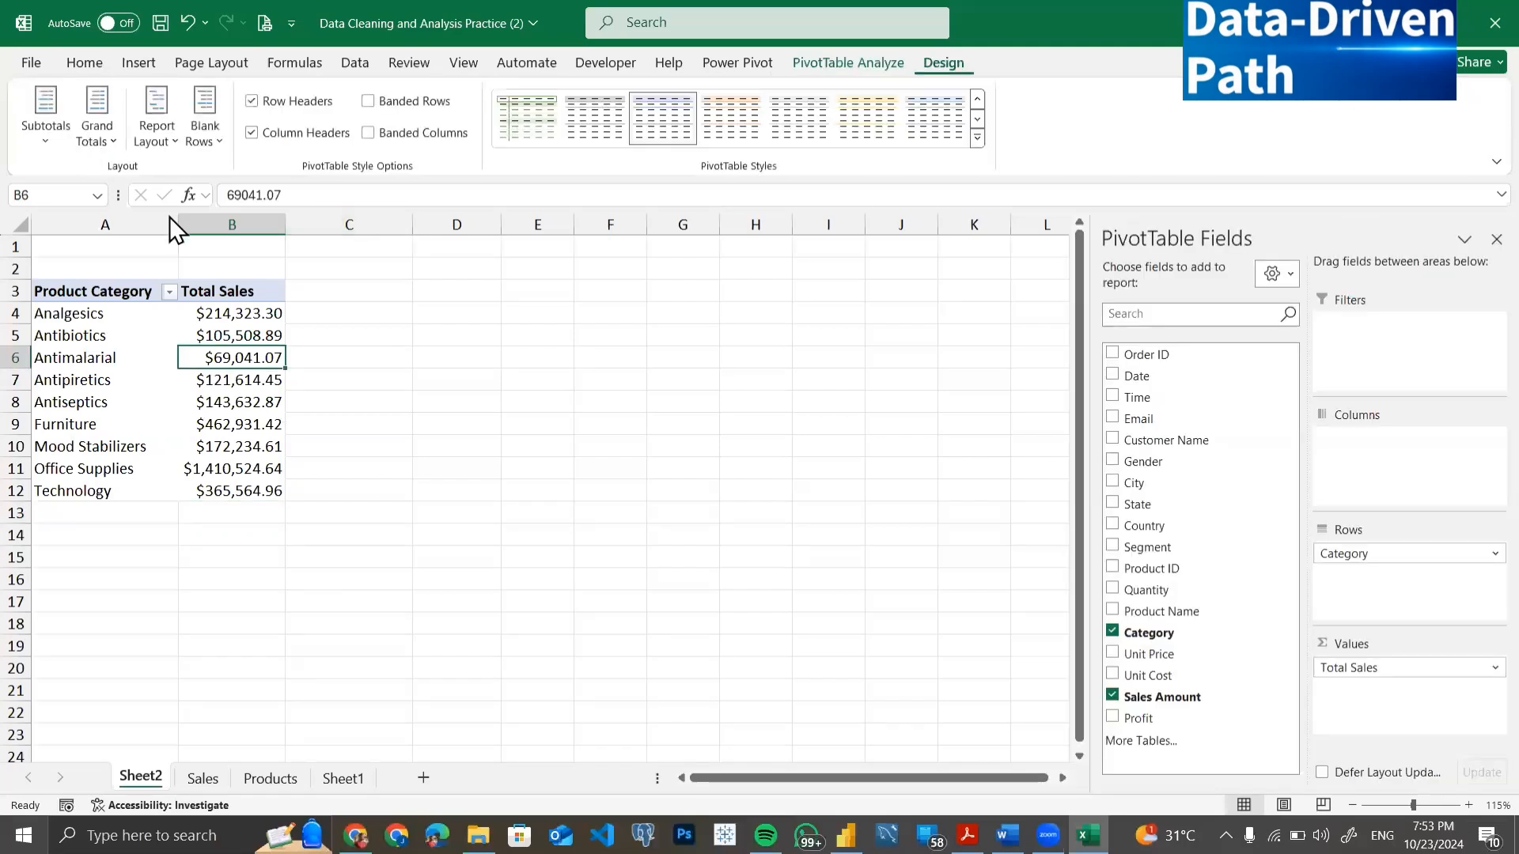
Turn the PivotTable's grand total back on and apply the light green PivotTable style.
click(97, 126)
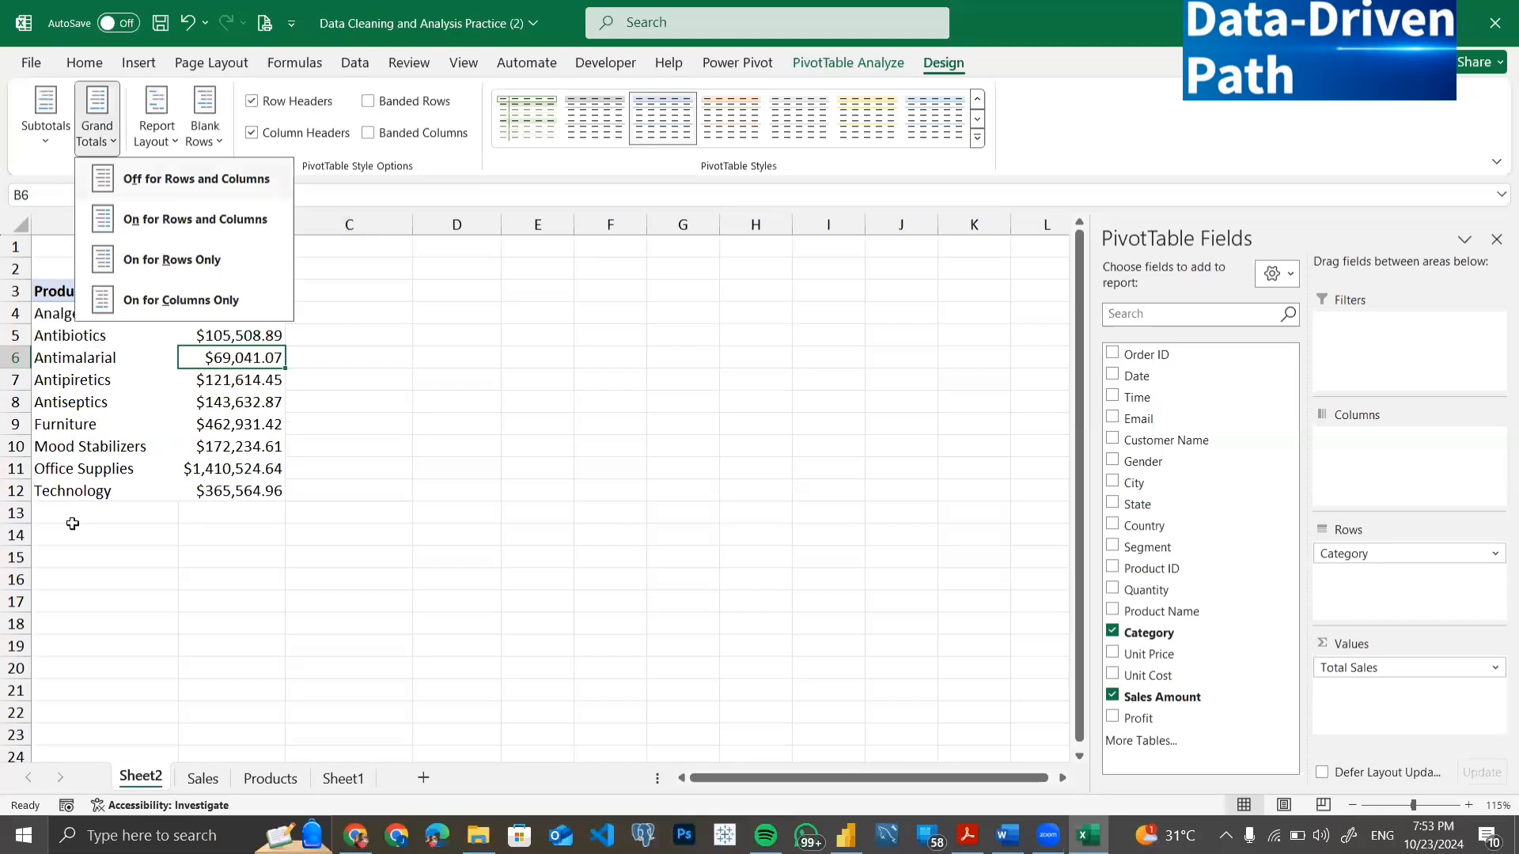
click(41, 525)
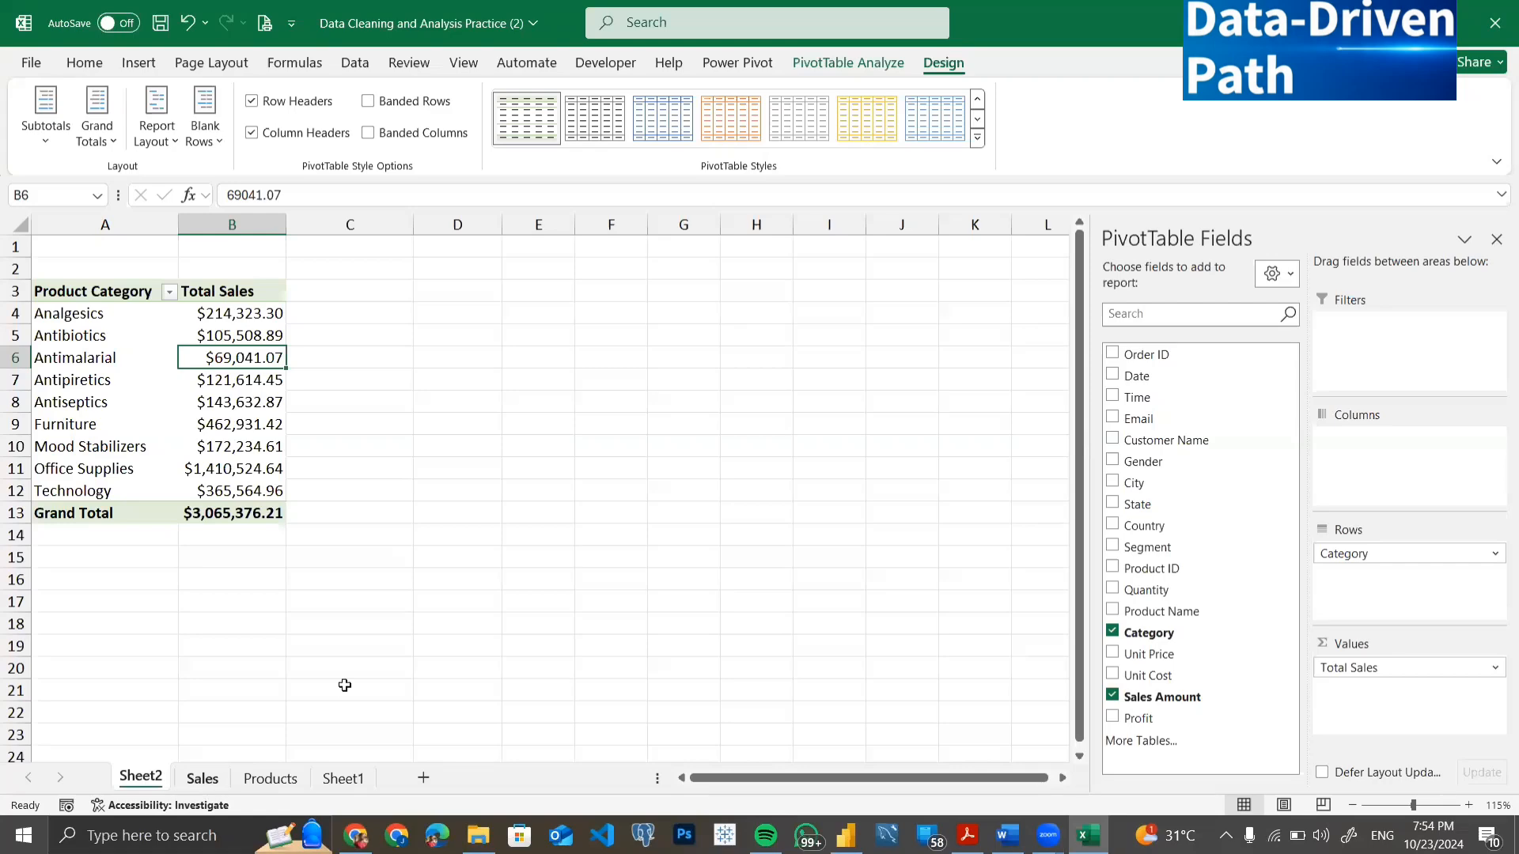
Review the Sales table, the list of sales performance analyses on Sheet1, and the category totals in the PivotTable.
key(ctrl+Page_Down)
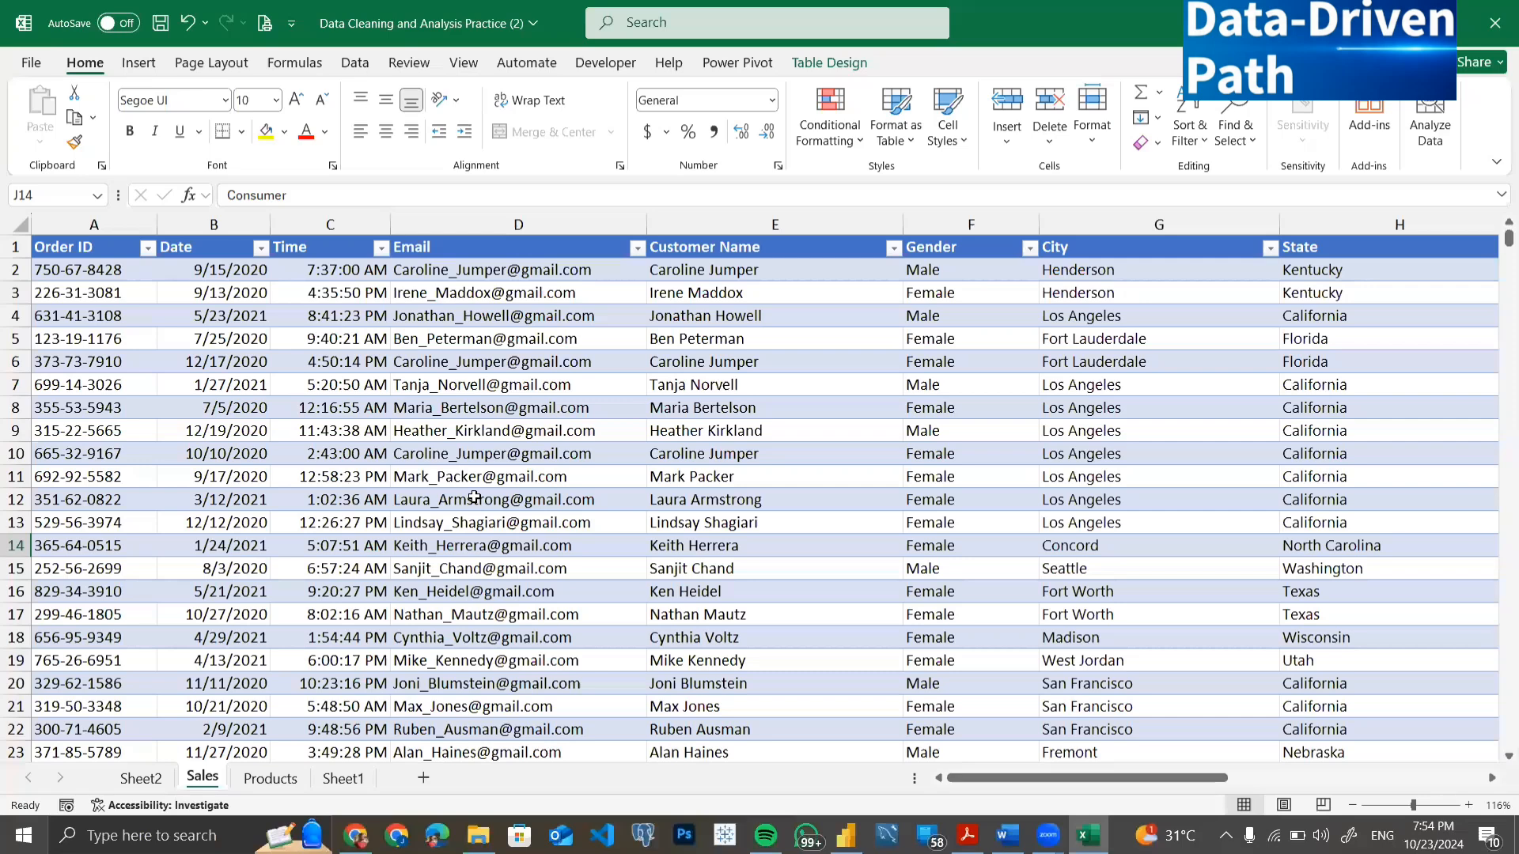
key(ctrl+Page_Down)
key(ctrl+Page_Down)
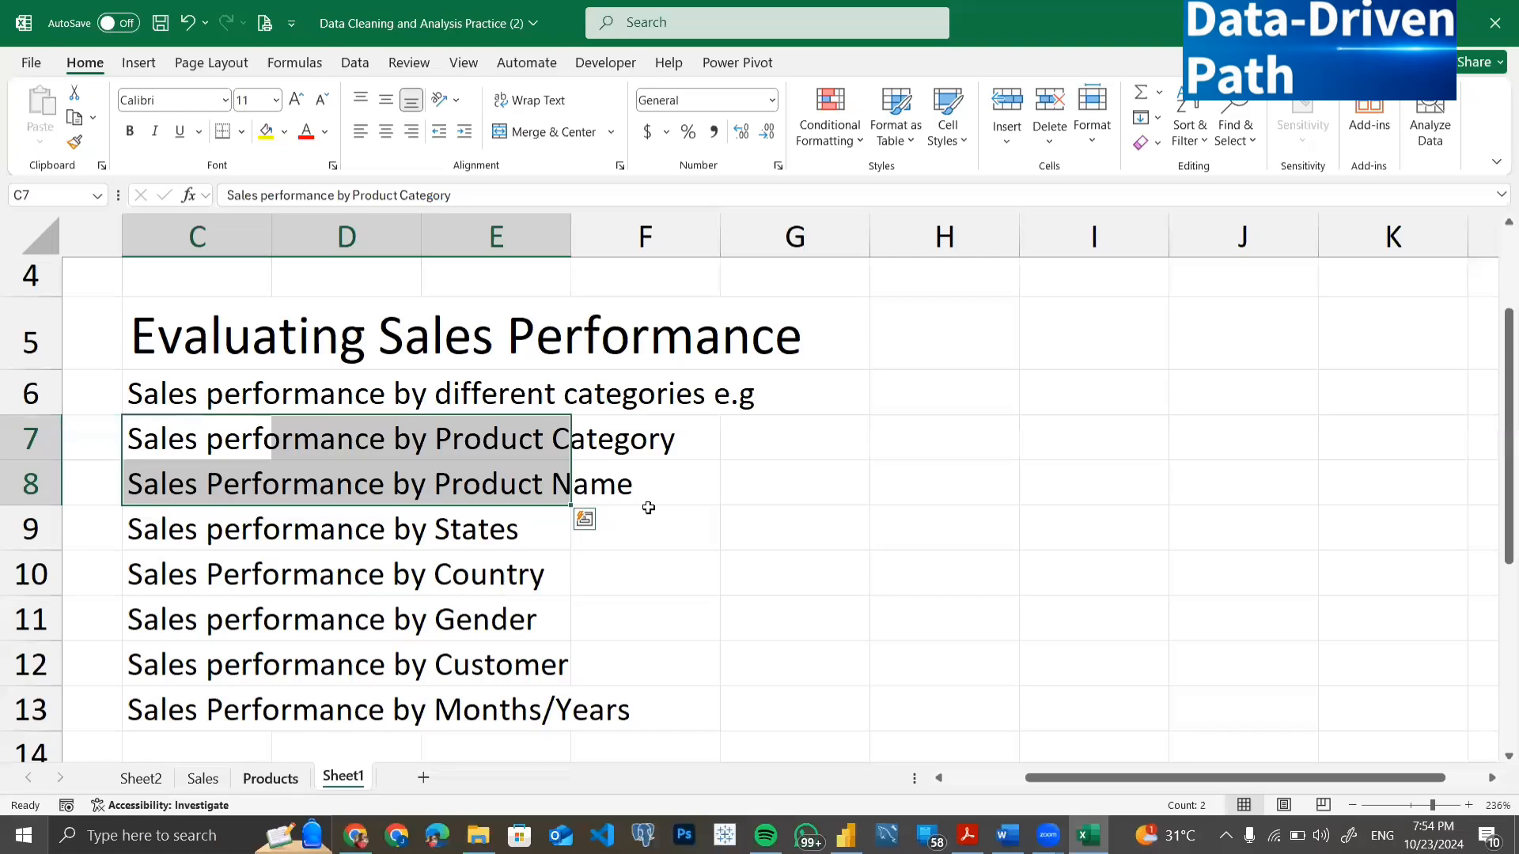
key(ctrl+Page_Up)
key(ctrl+Page_Up)
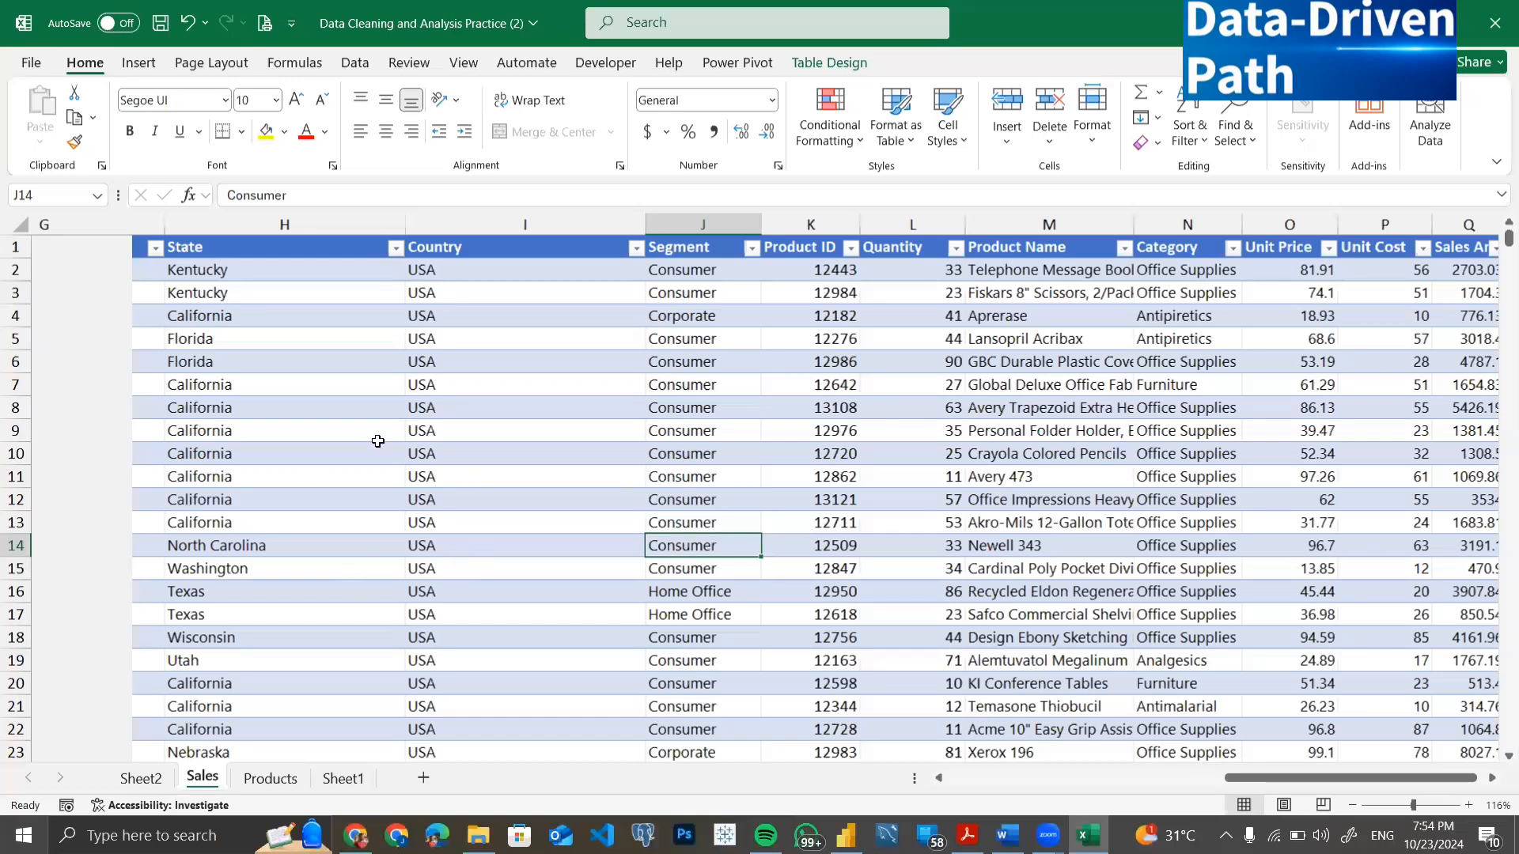
scroll(378, 441, left, 2)
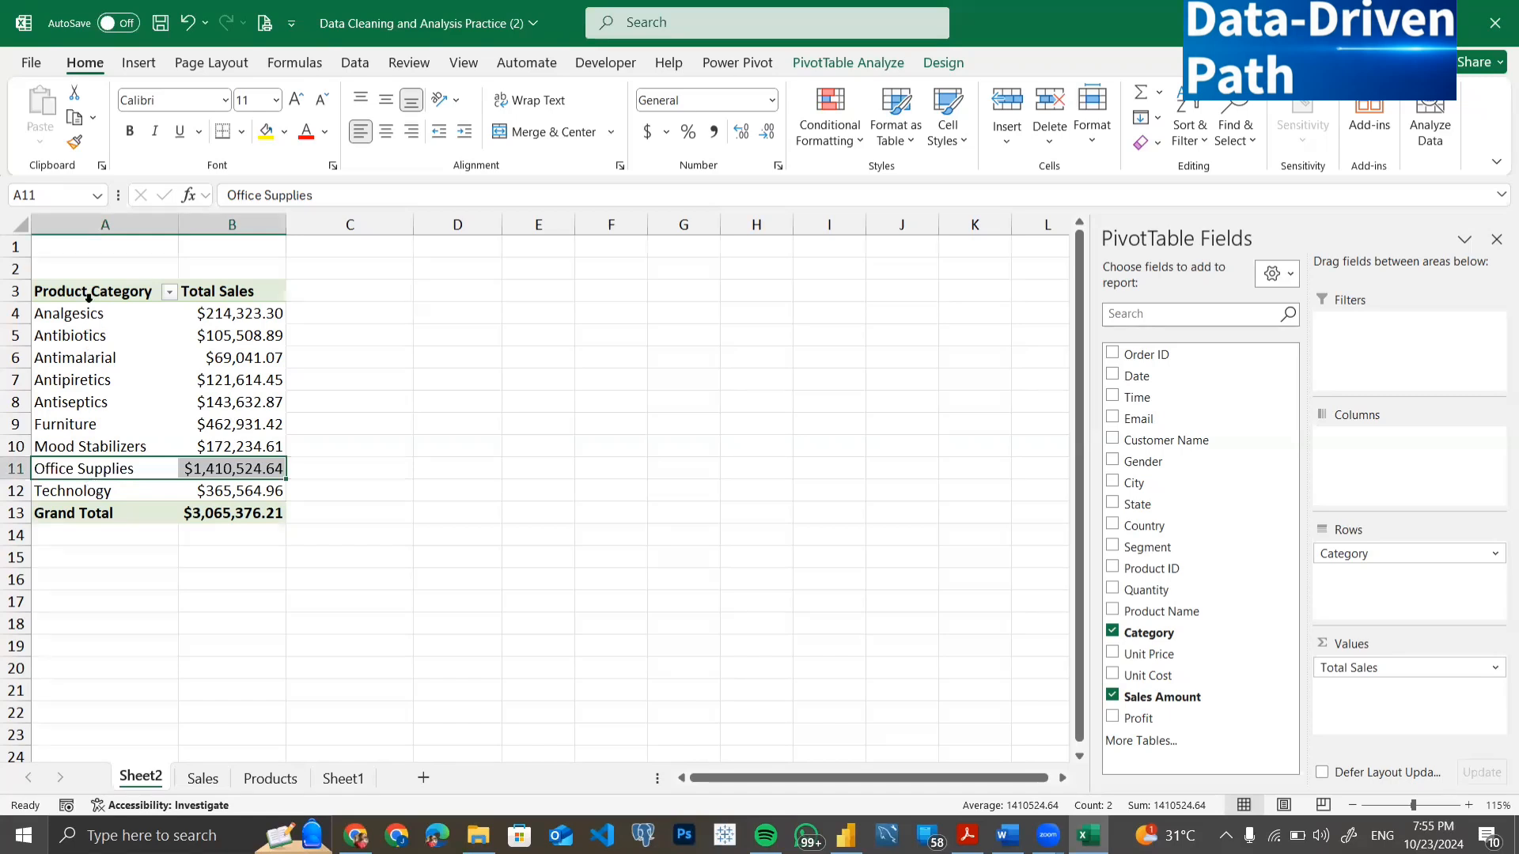
click(88, 297)
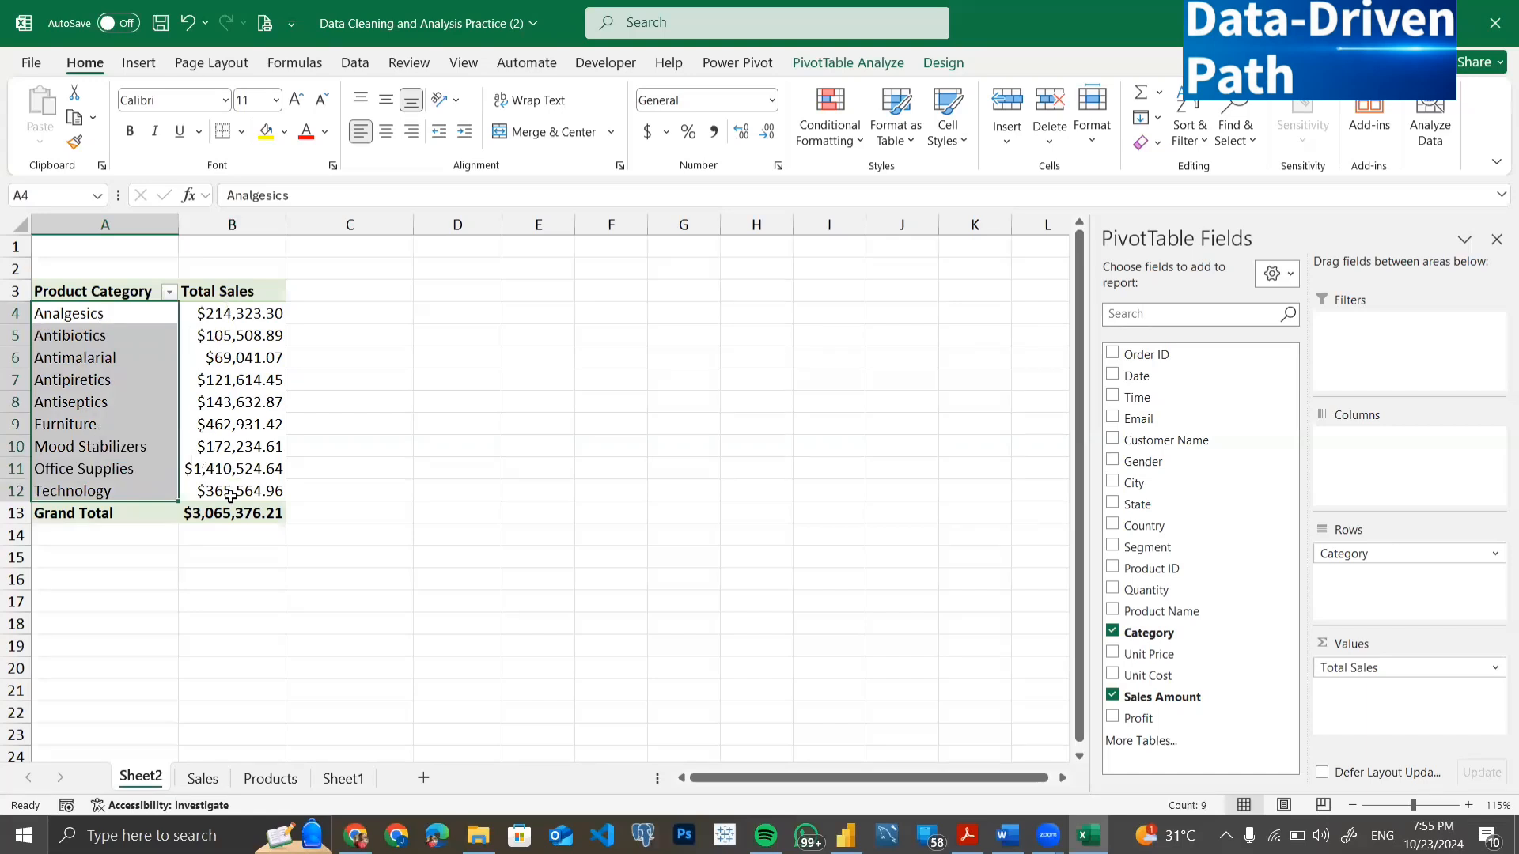
drag(247, 317, 272, 494)
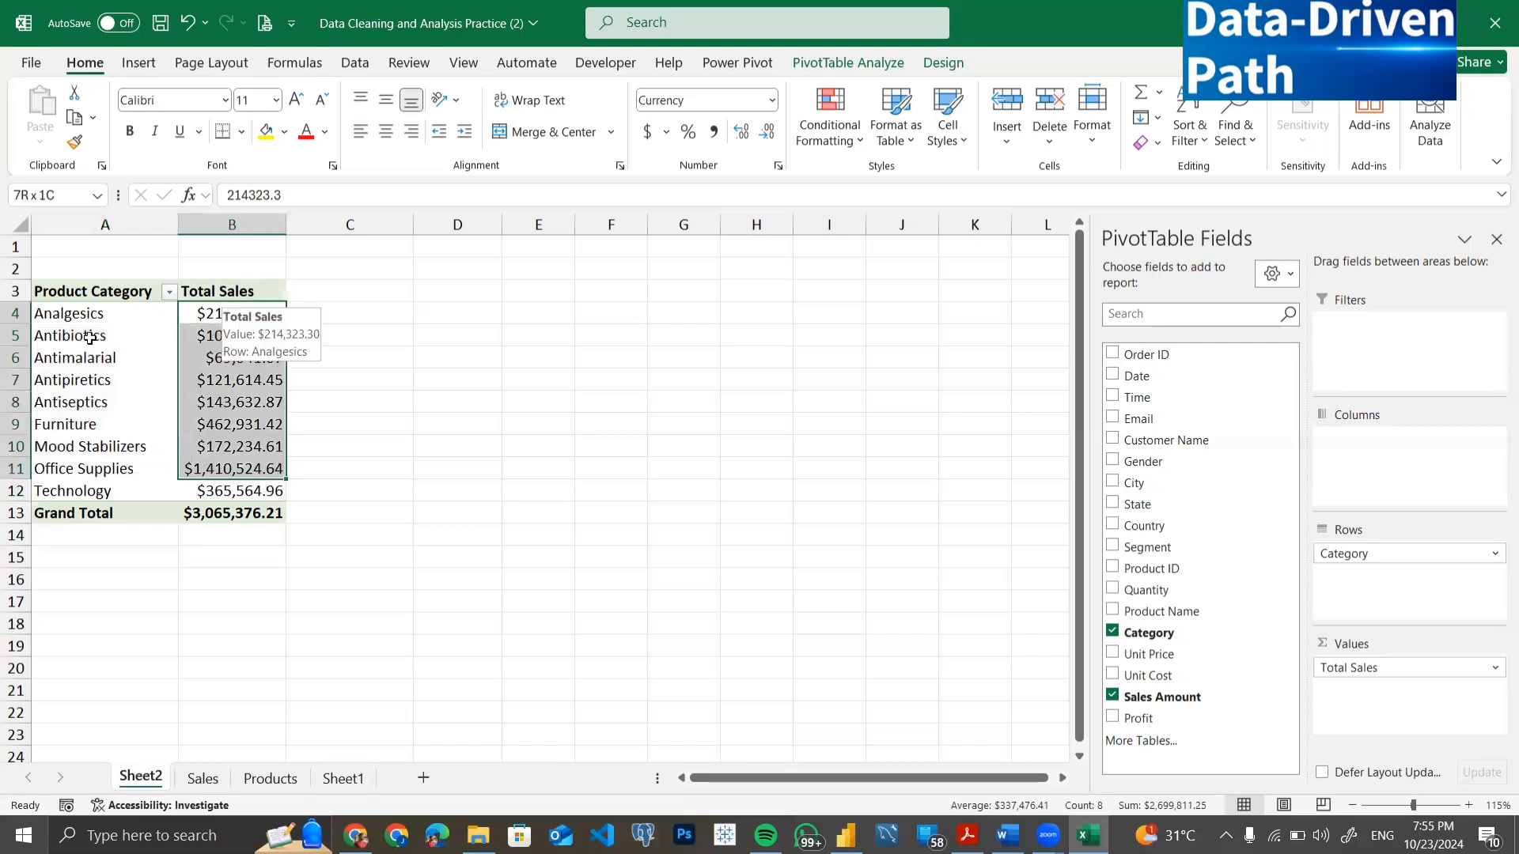
key(shift+Down)
click(232, 380)
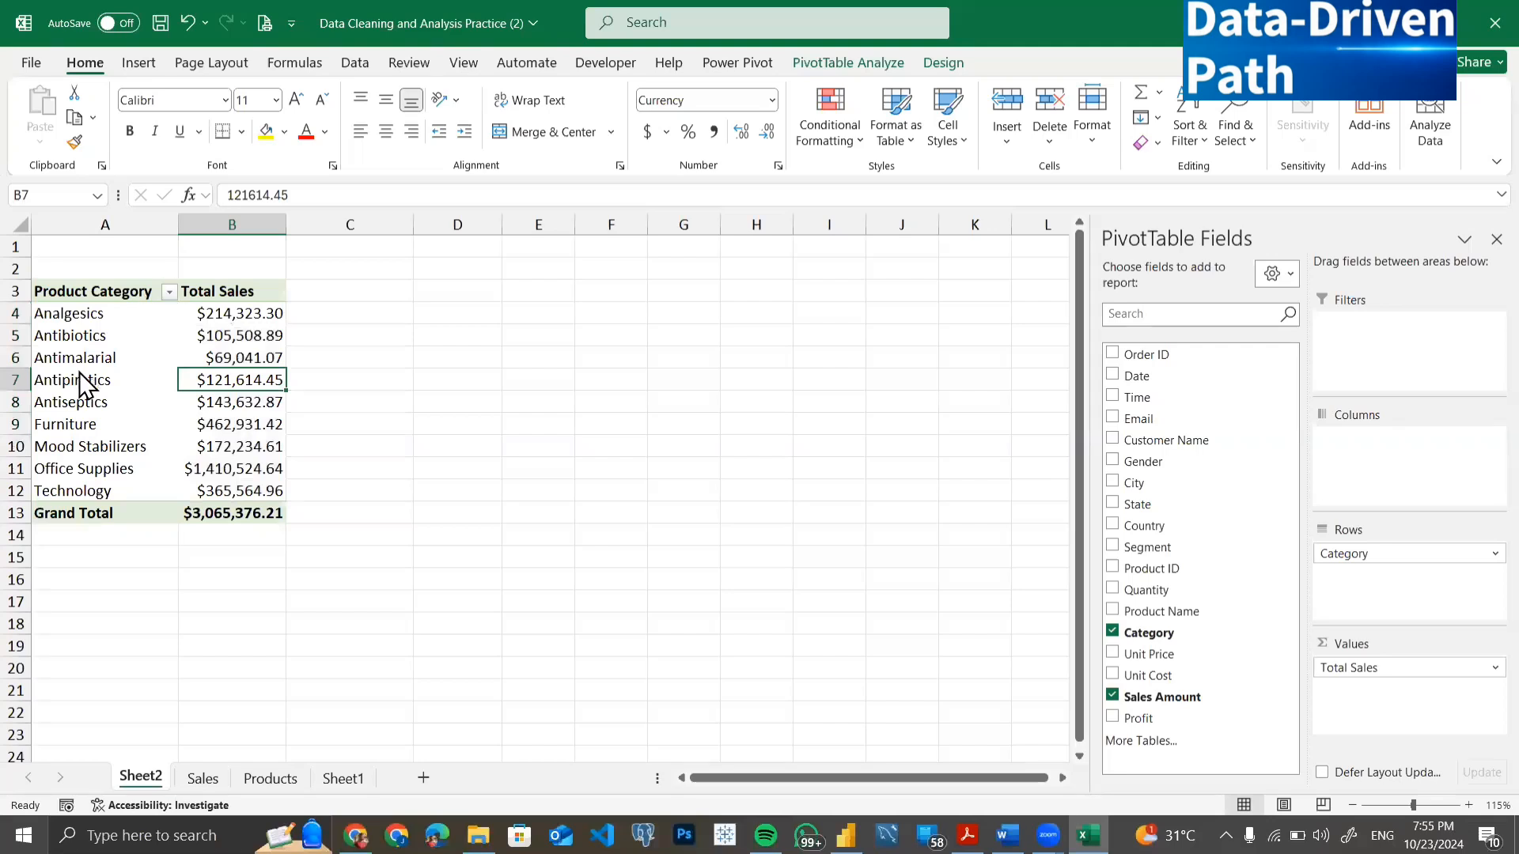
Sort the product categories by Total Sales from largest to smallest.
click(168, 292)
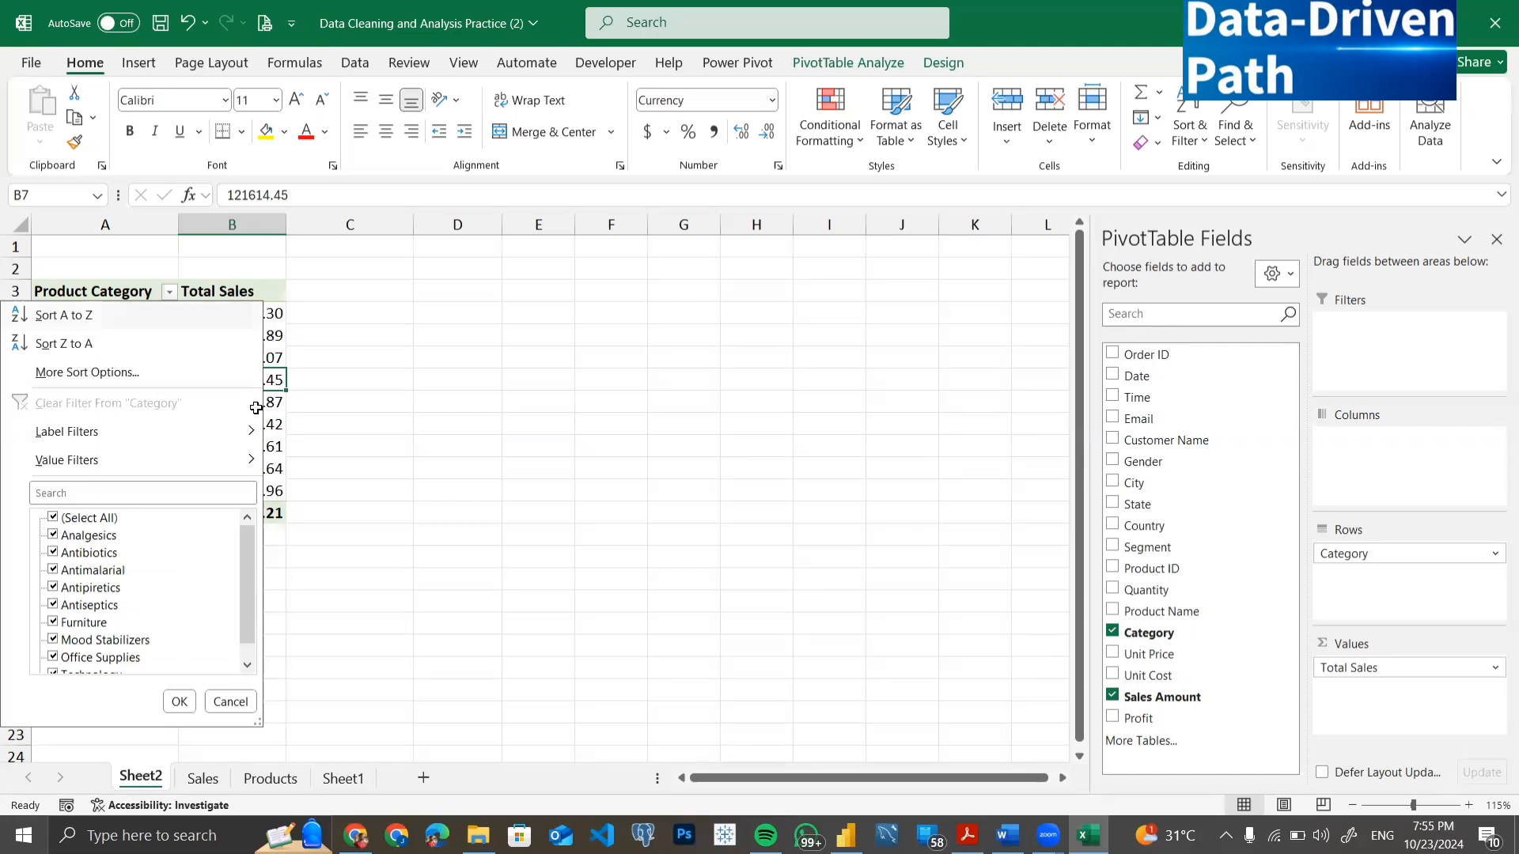
click(261, 292)
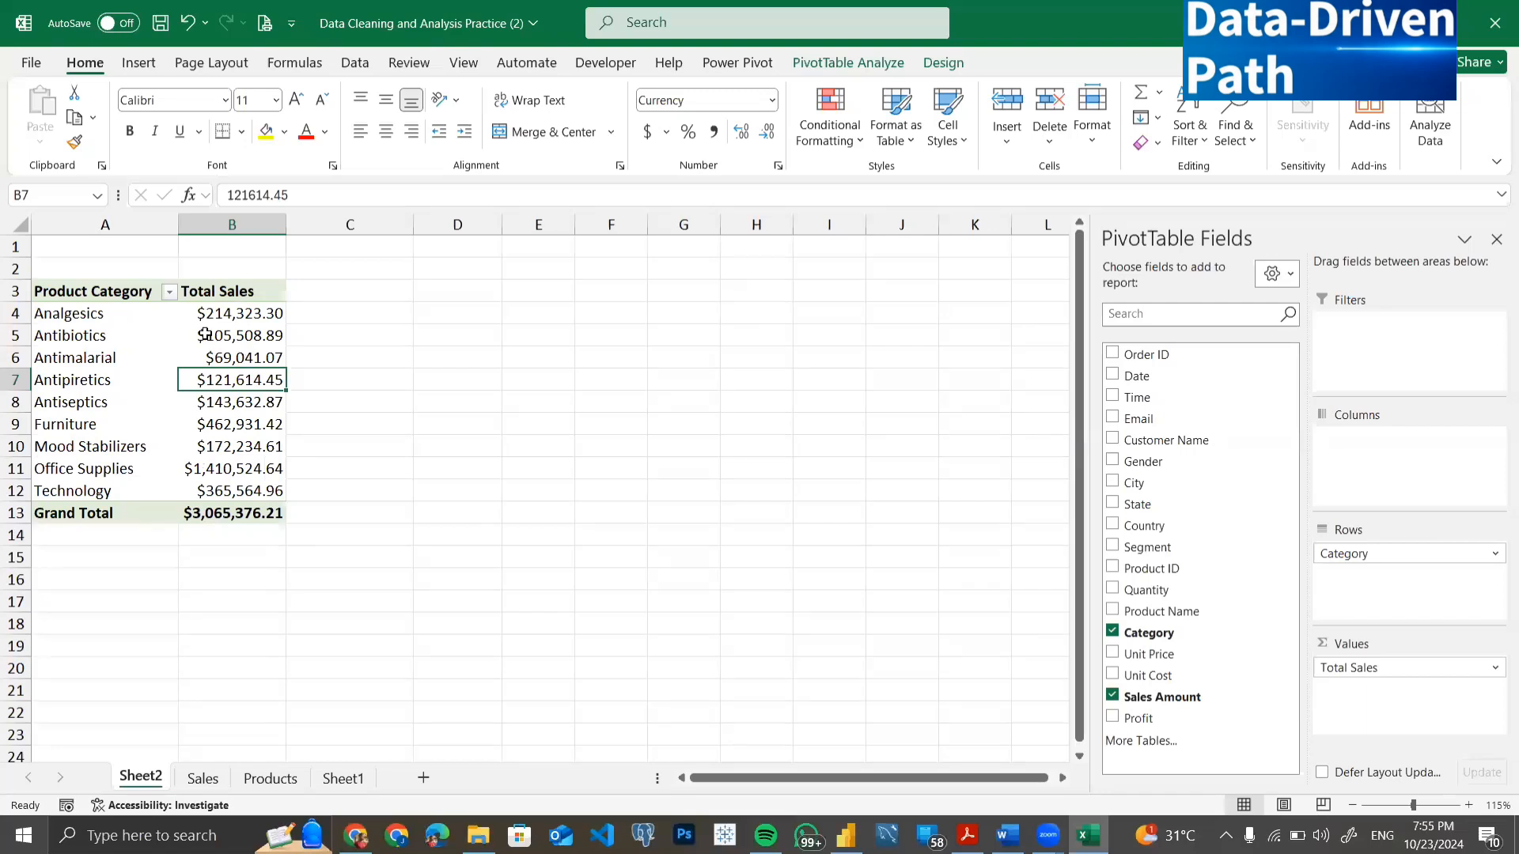
click(232, 359)
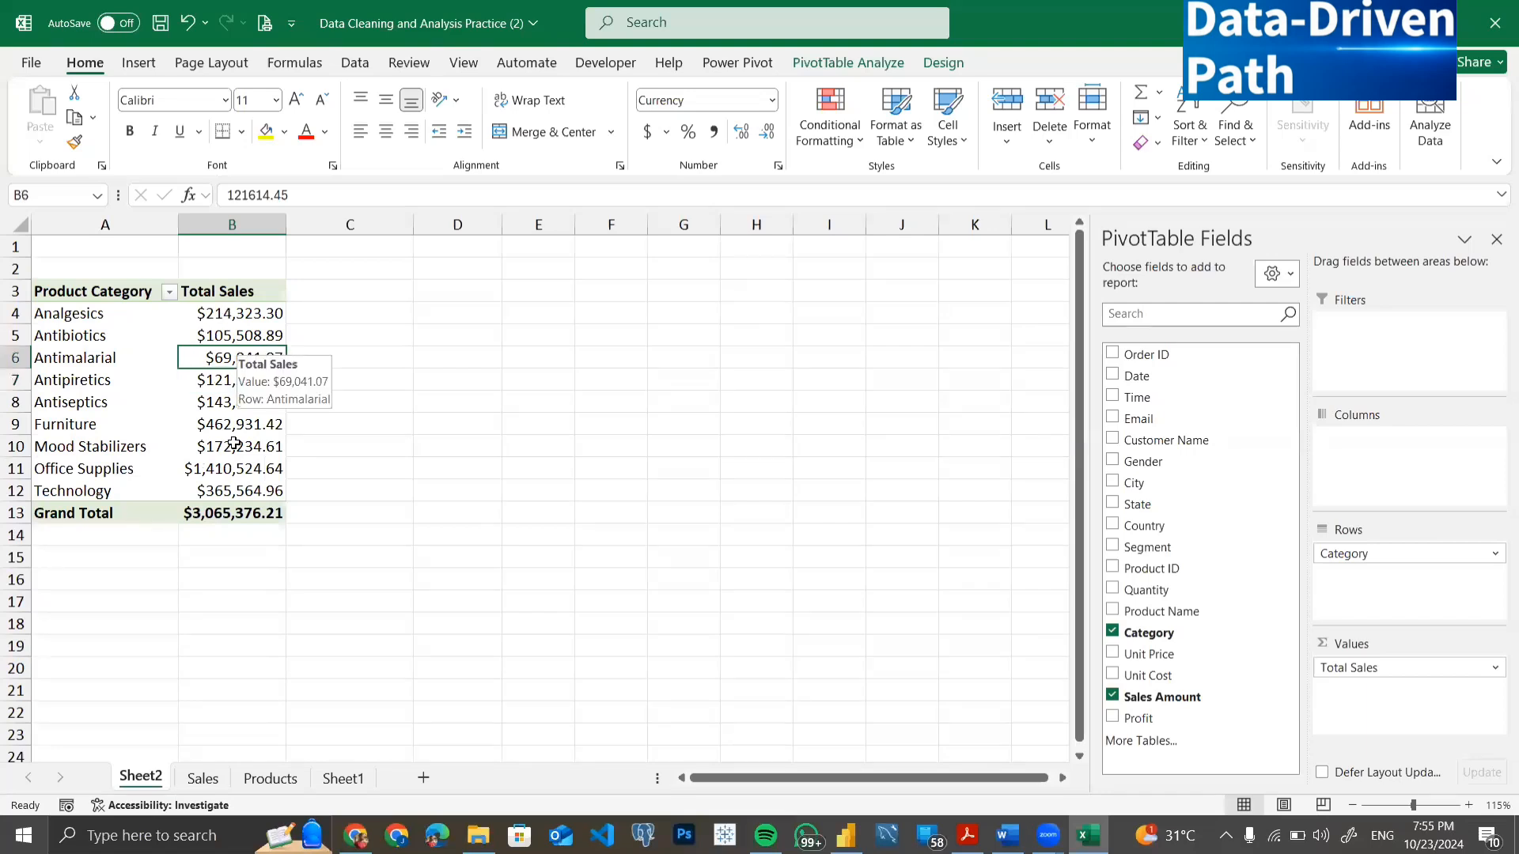
key(Up)
click(234, 445)
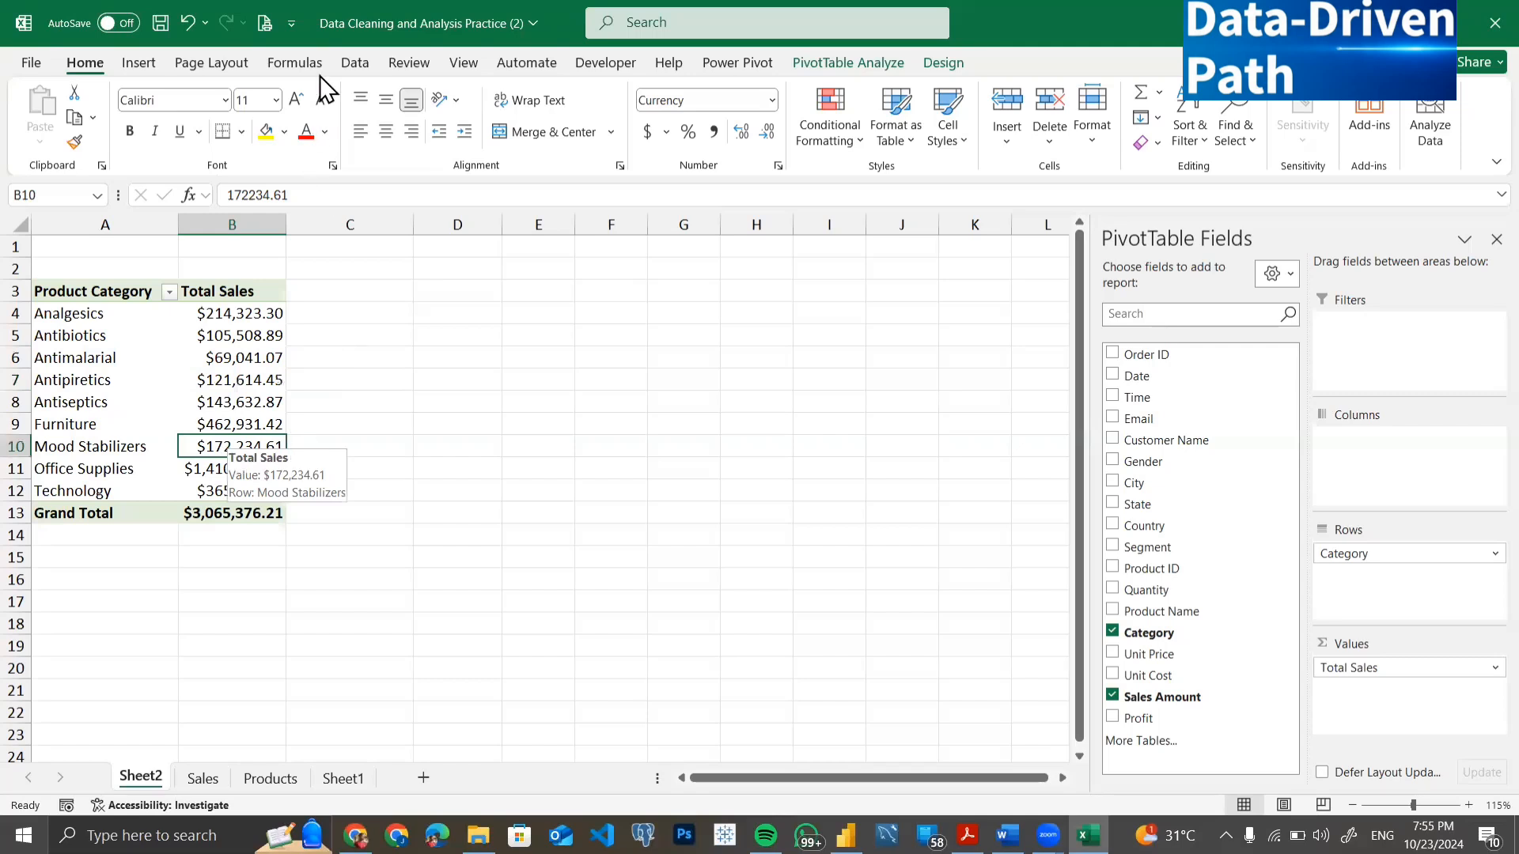
right_click(236, 450)
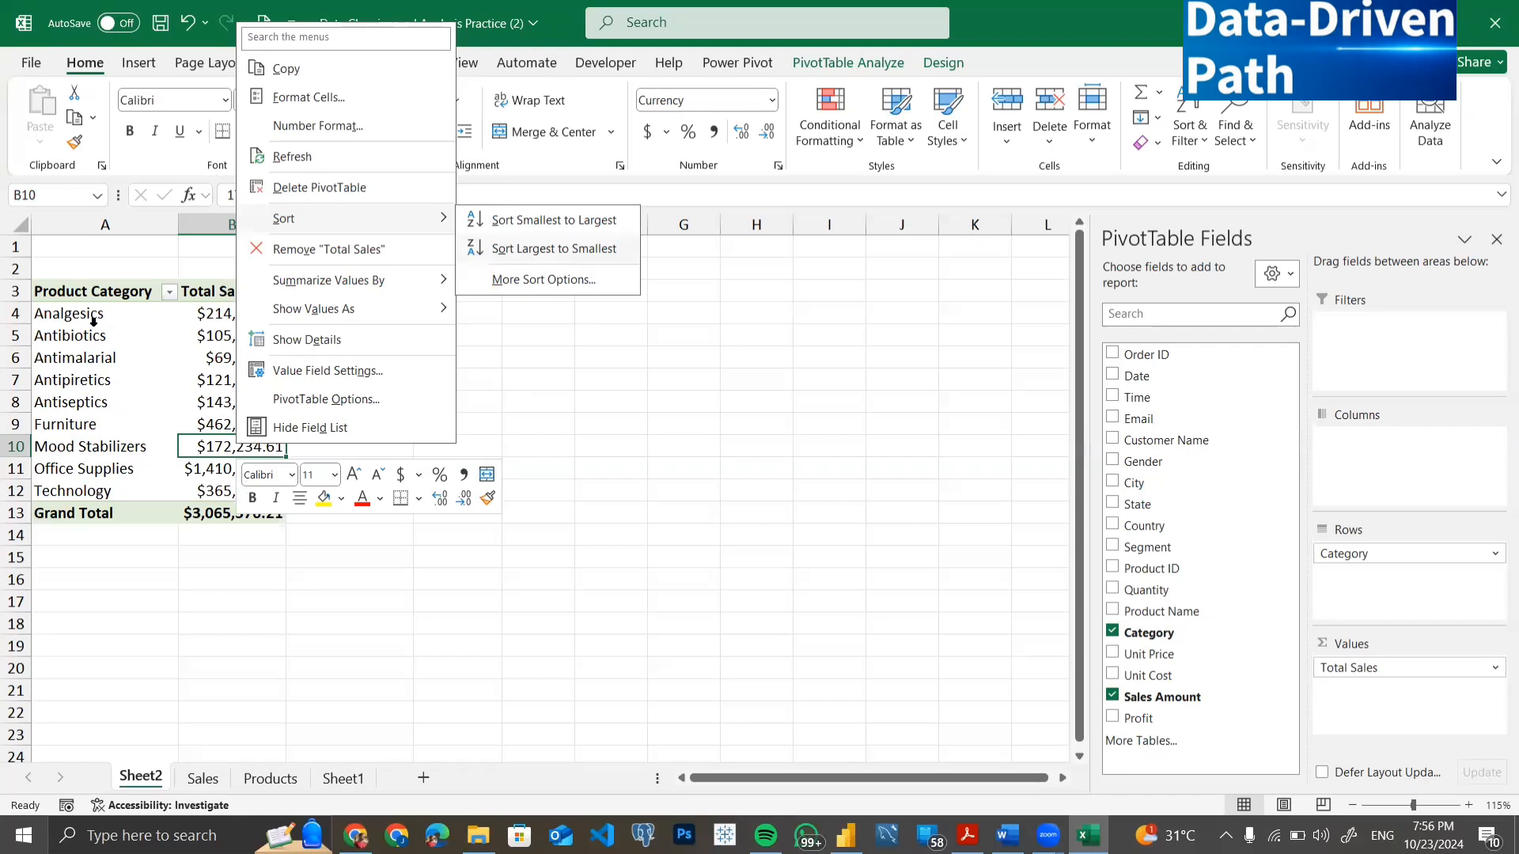
drag(198, 317, 265, 487)
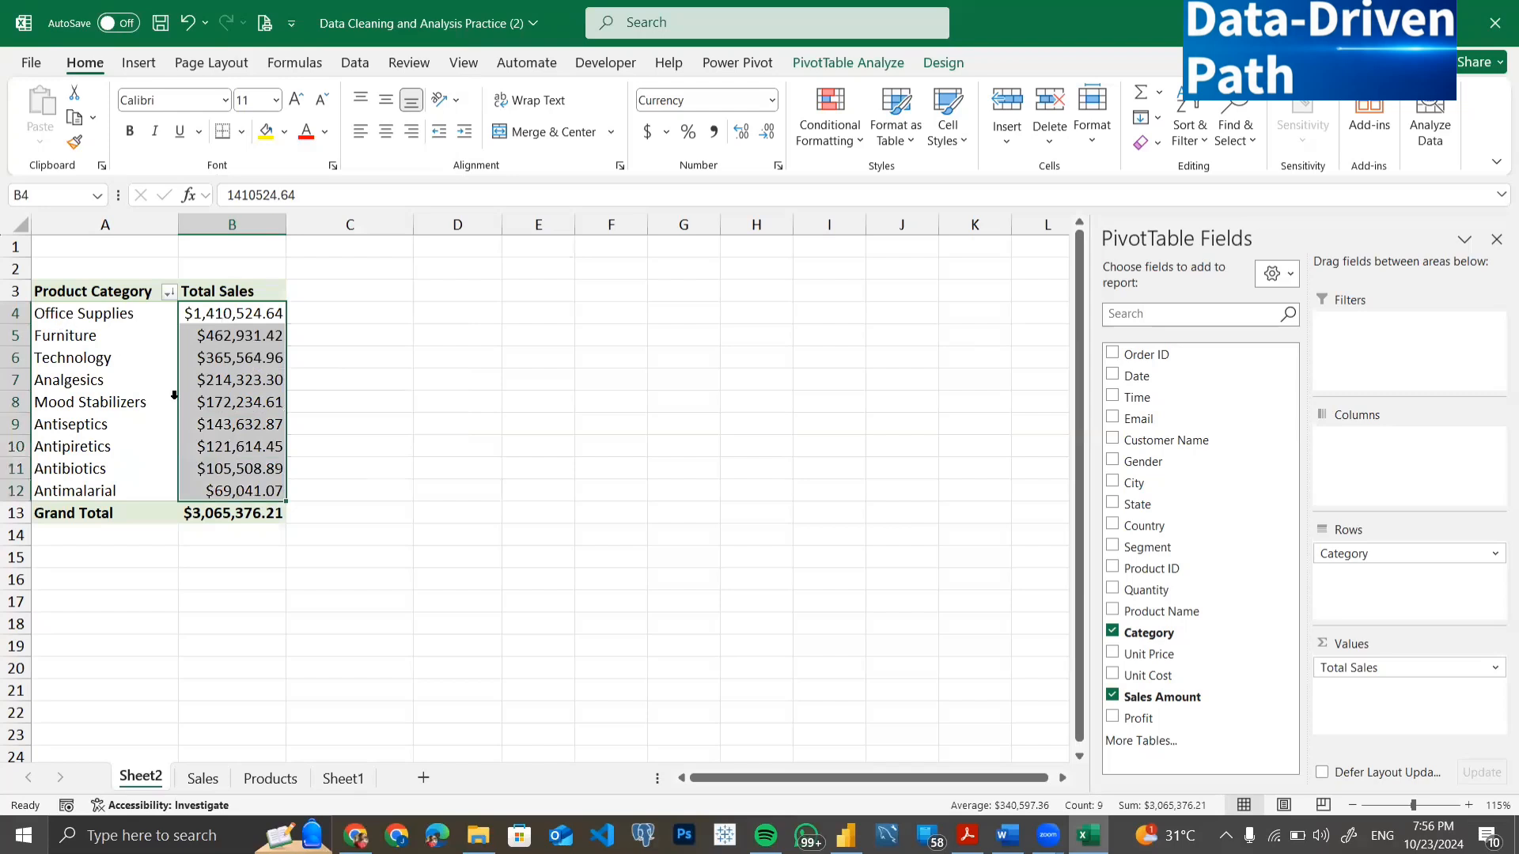
Examine the sorted ranking of product categories, from Office Supplies and Furniture down to the medicine categories in rows 7 to 12.
click(38, 314)
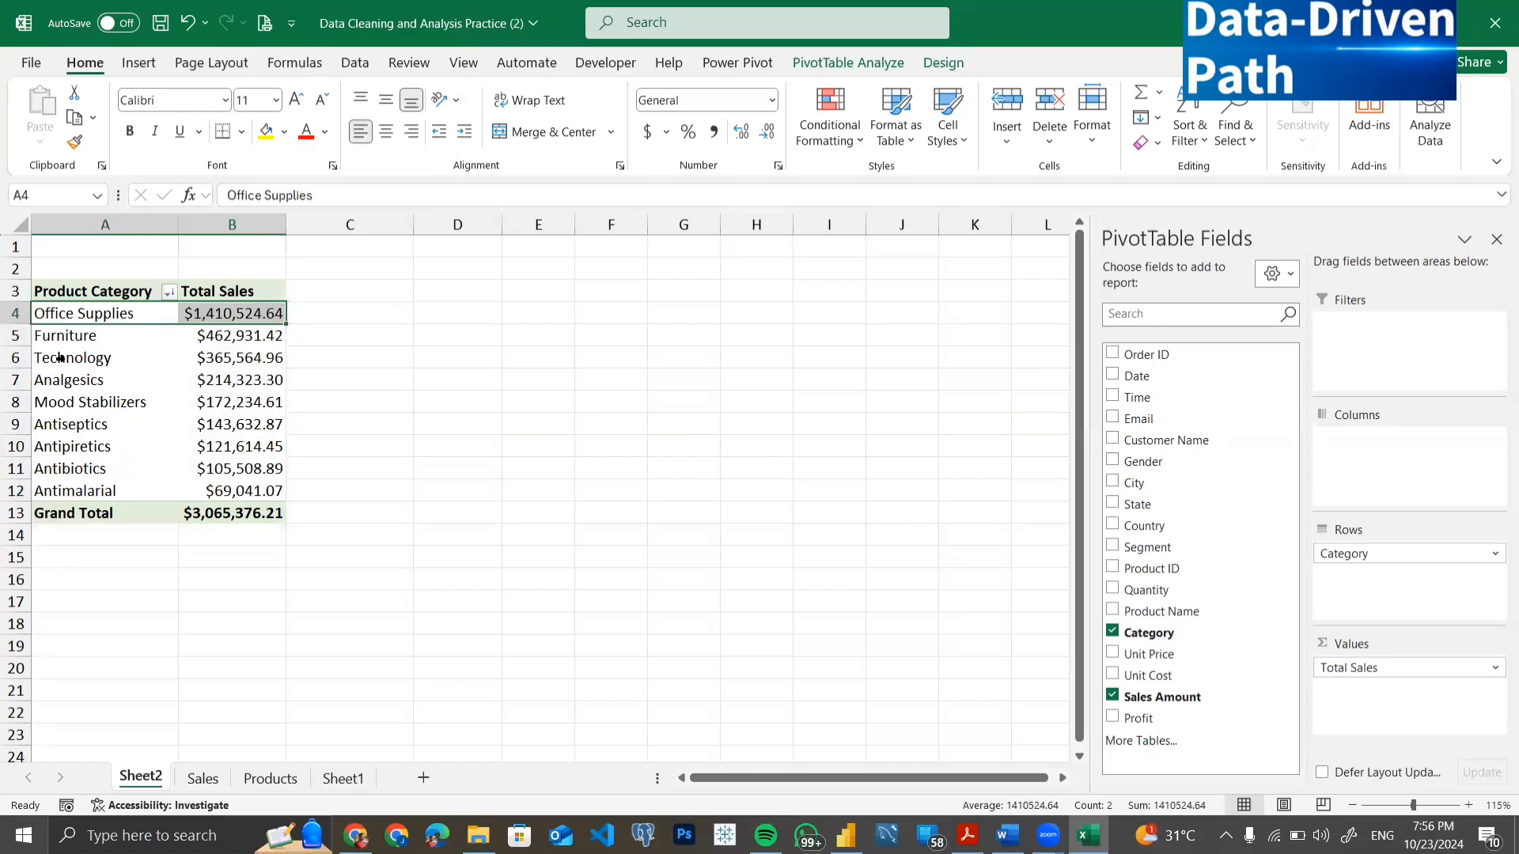
click(40, 337)
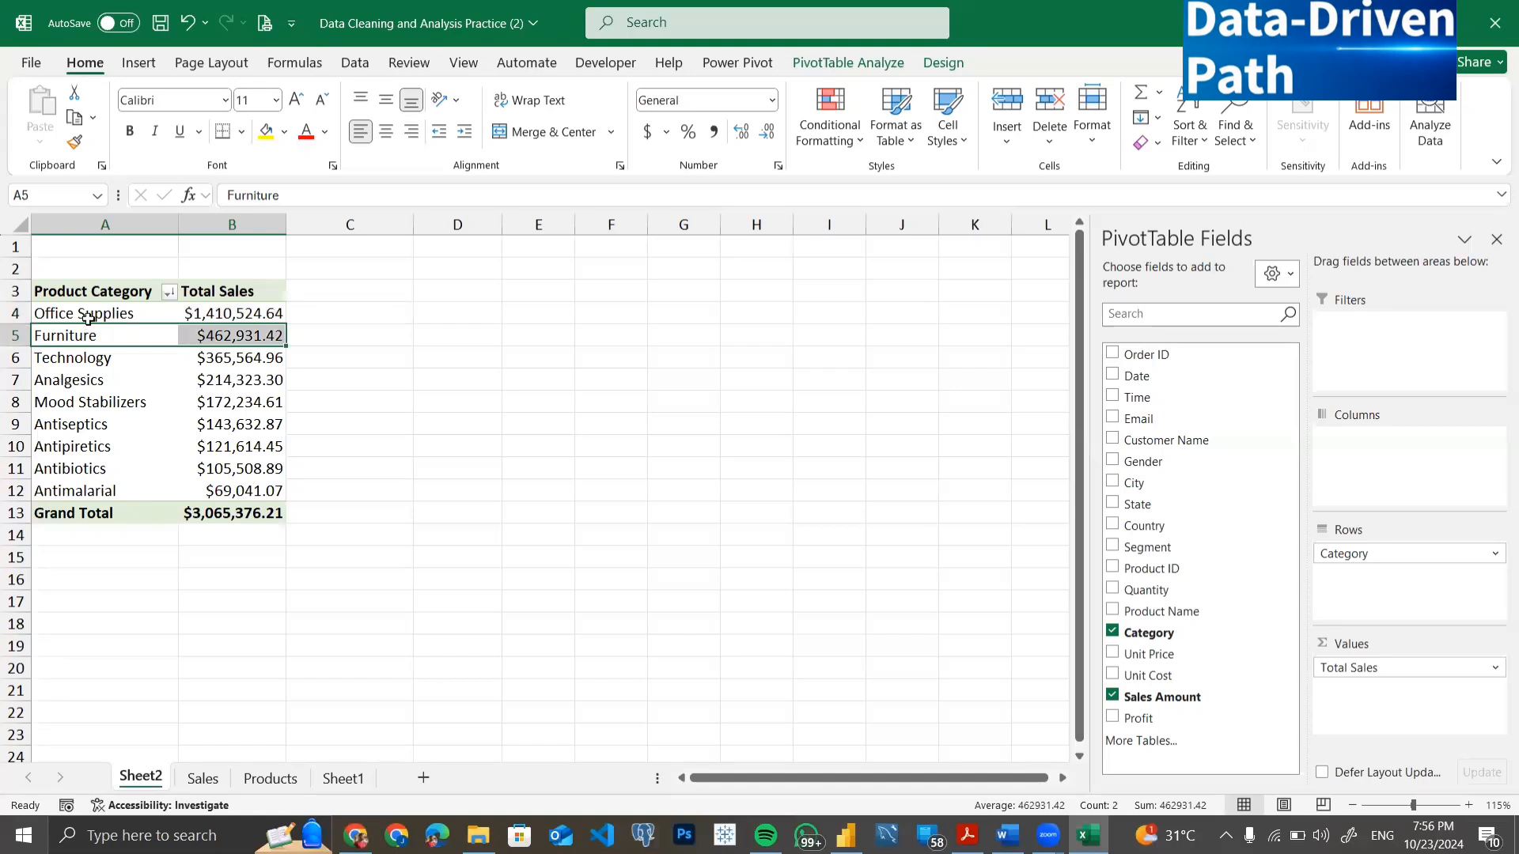
key(Down)
key(Down)
key(shift+Down)
key(shift+Down)
key(shift+Down)
key(shift+Down)
key(shift+Down)
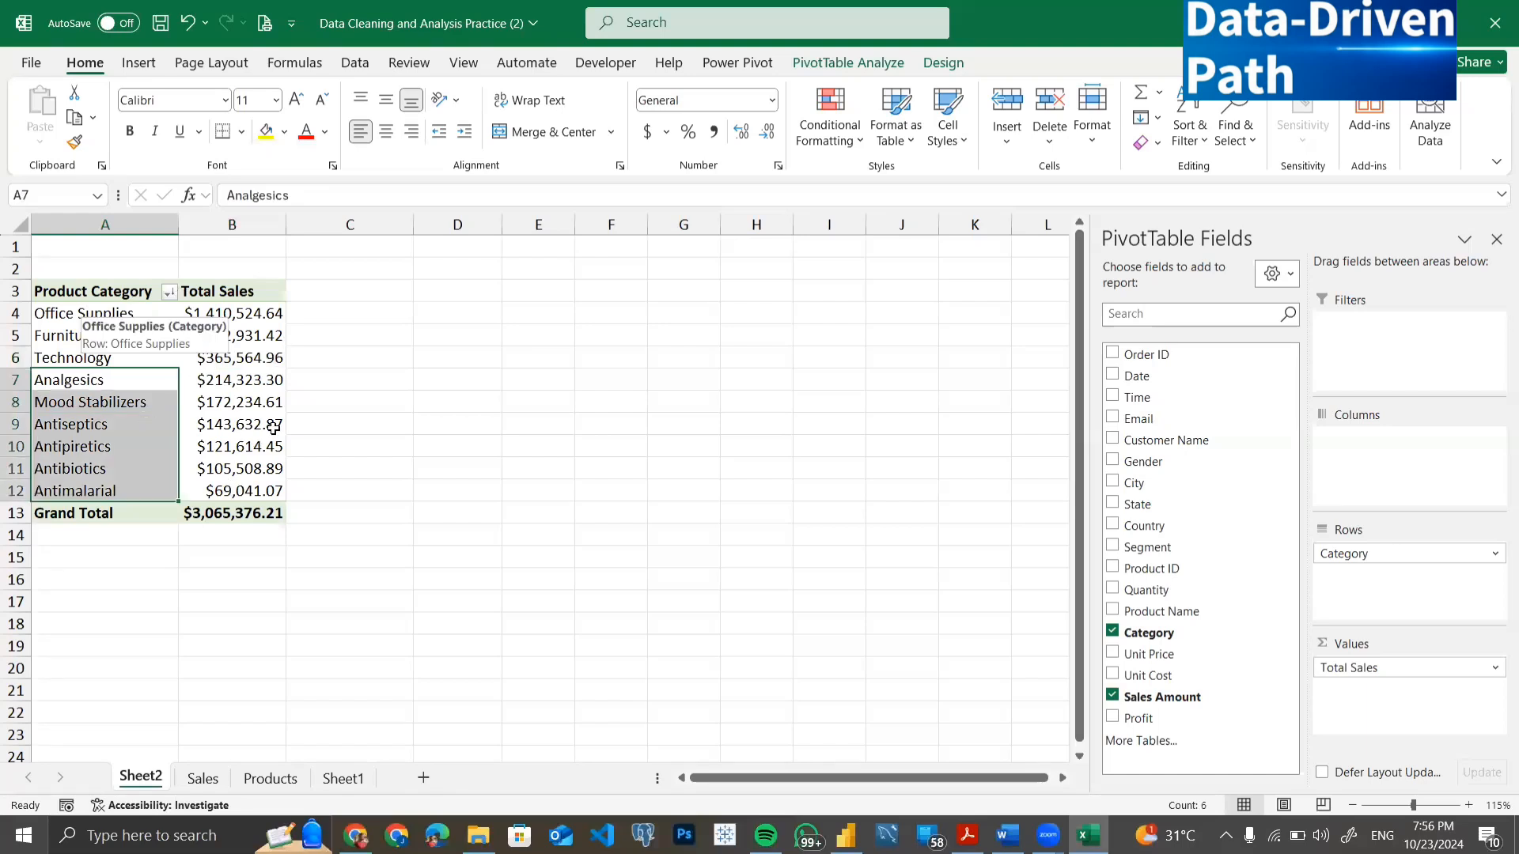
Compare the sales of Office Supplies, Furniture and Technology with the medicine categories in rows 7 to 12.
drag(95, 314, 238, 358)
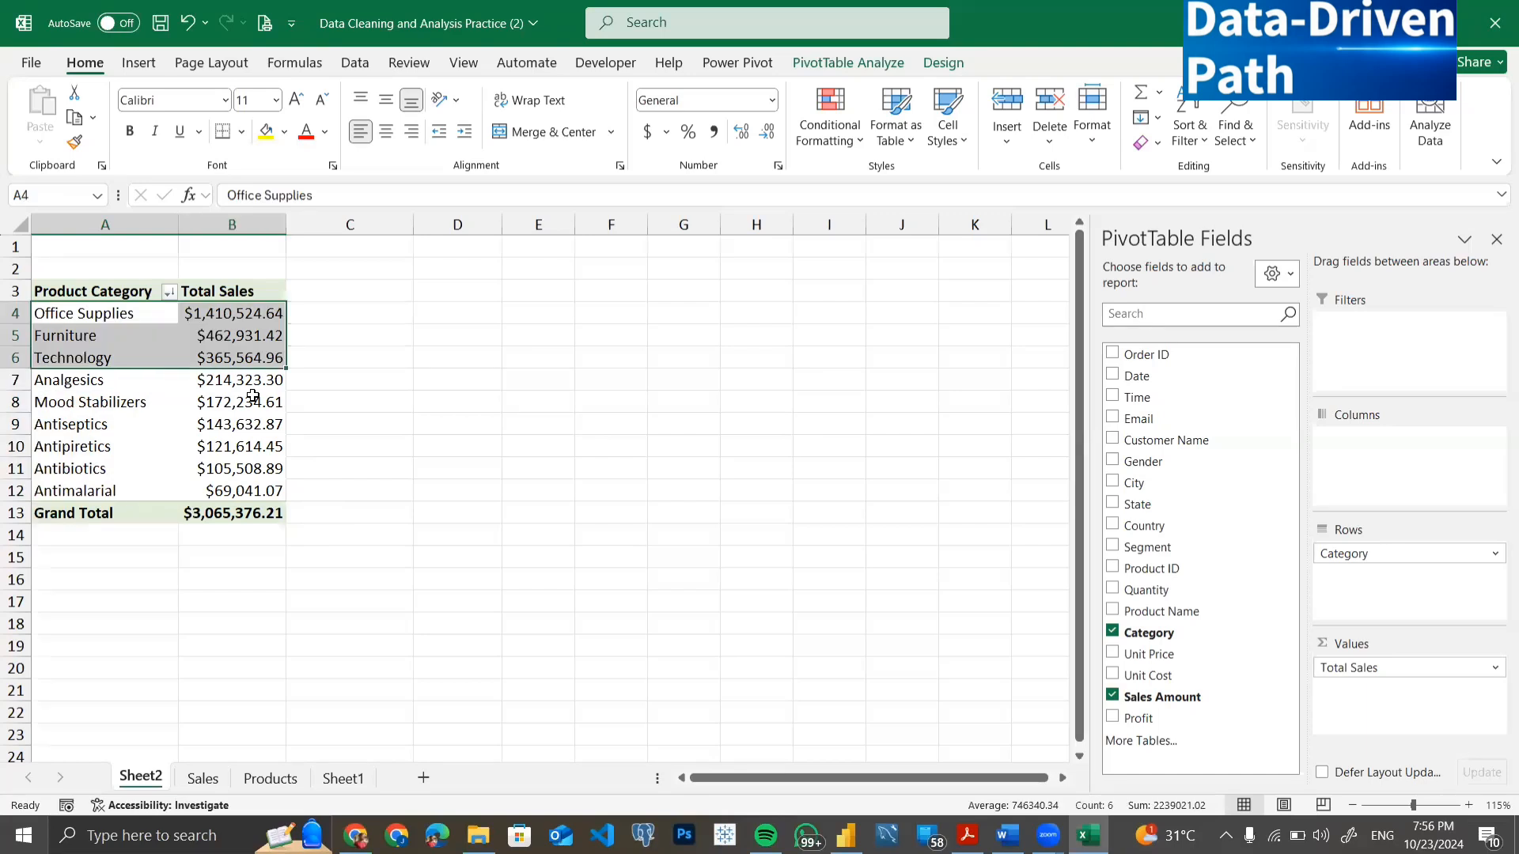
drag(79, 381, 261, 492)
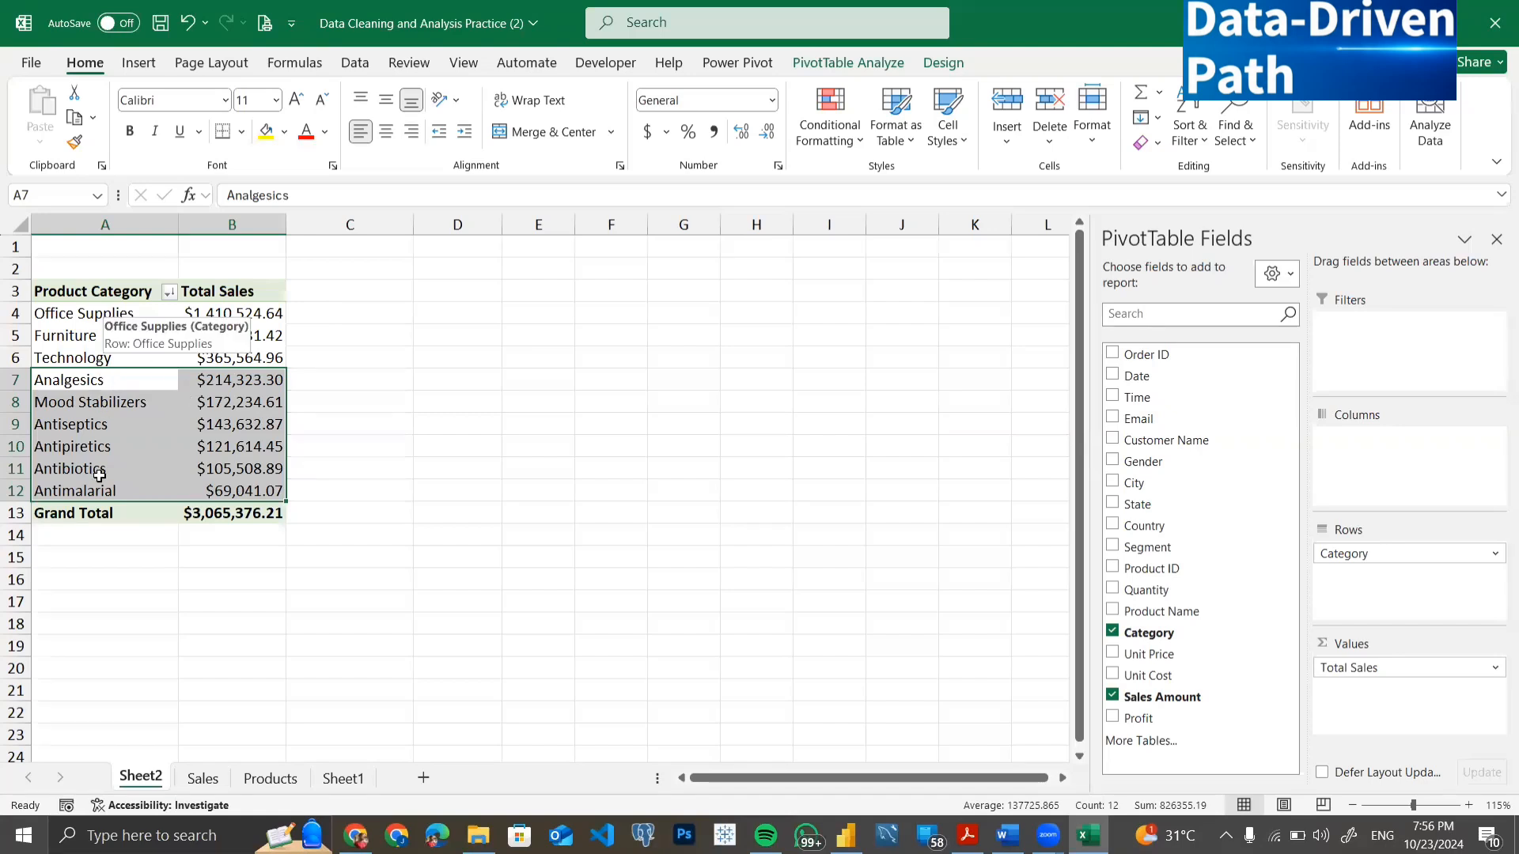
drag(100, 309, 108, 479)
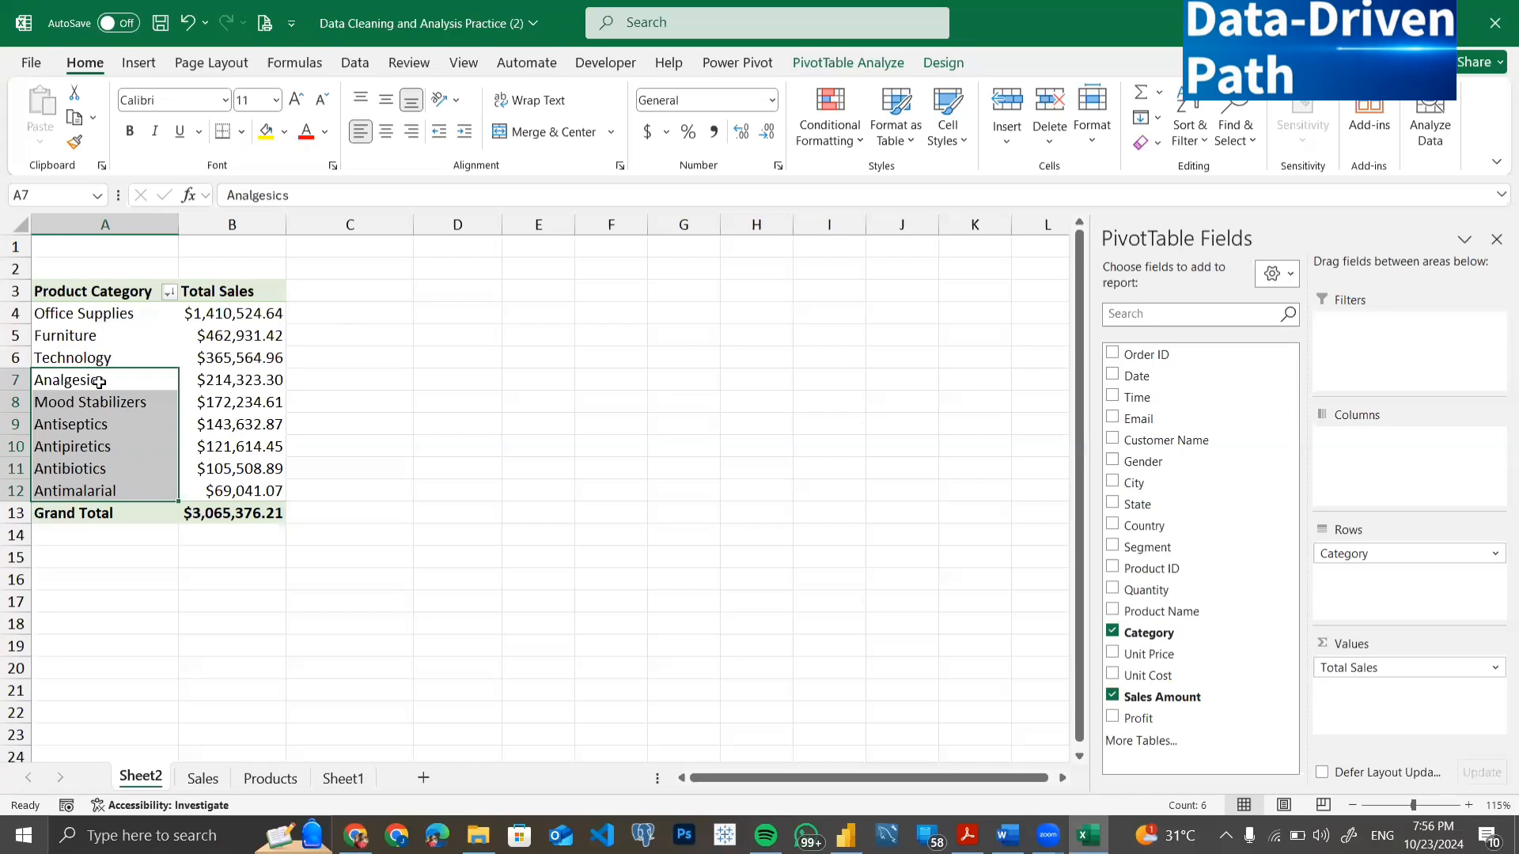
drag(99, 382, 99, 489)
click(221, 331)
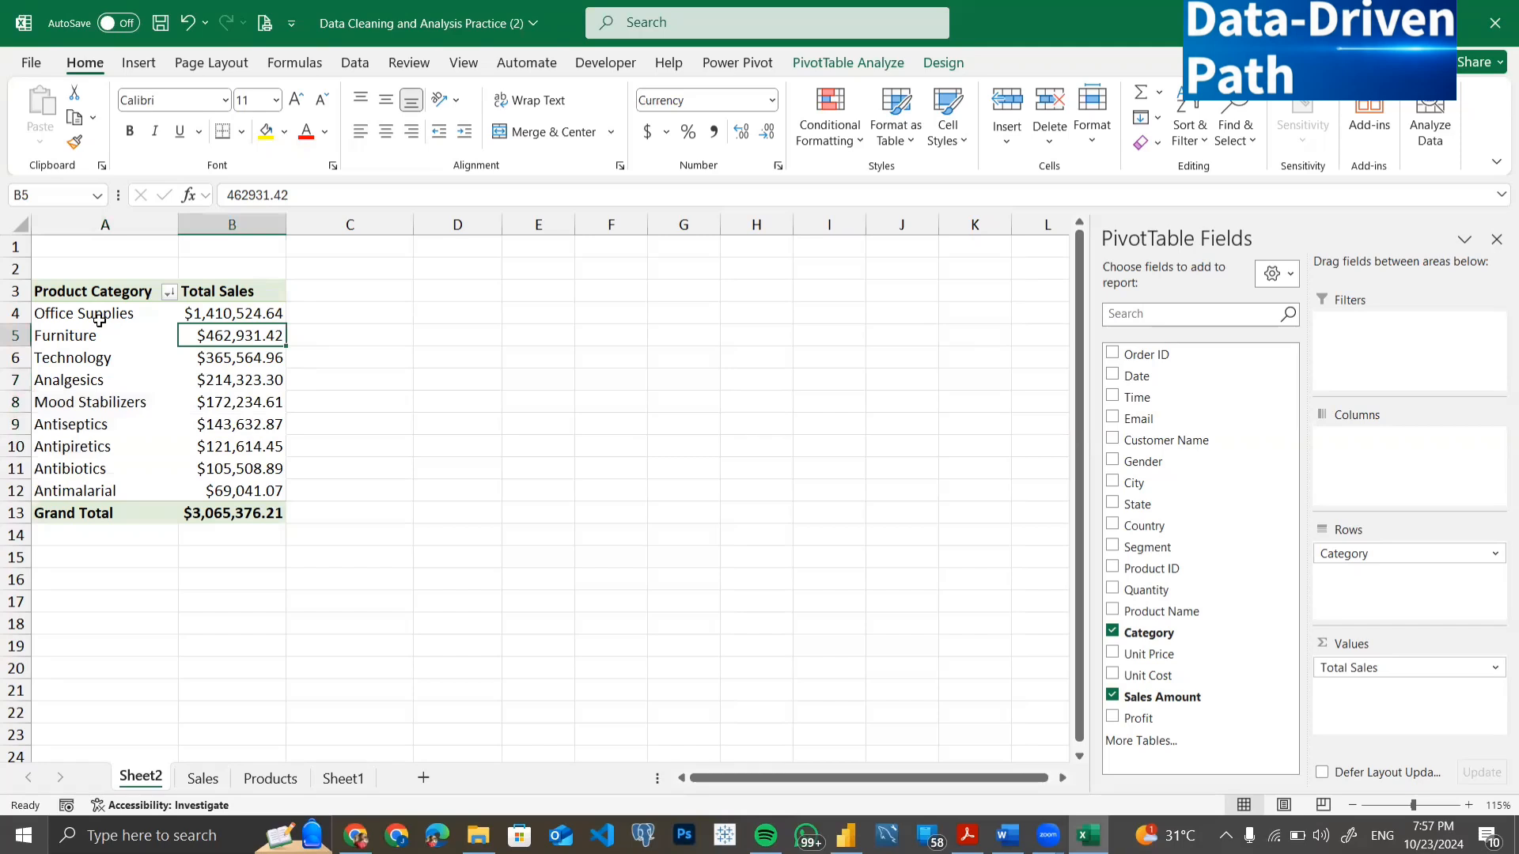
click(99, 321)
click(75, 357)
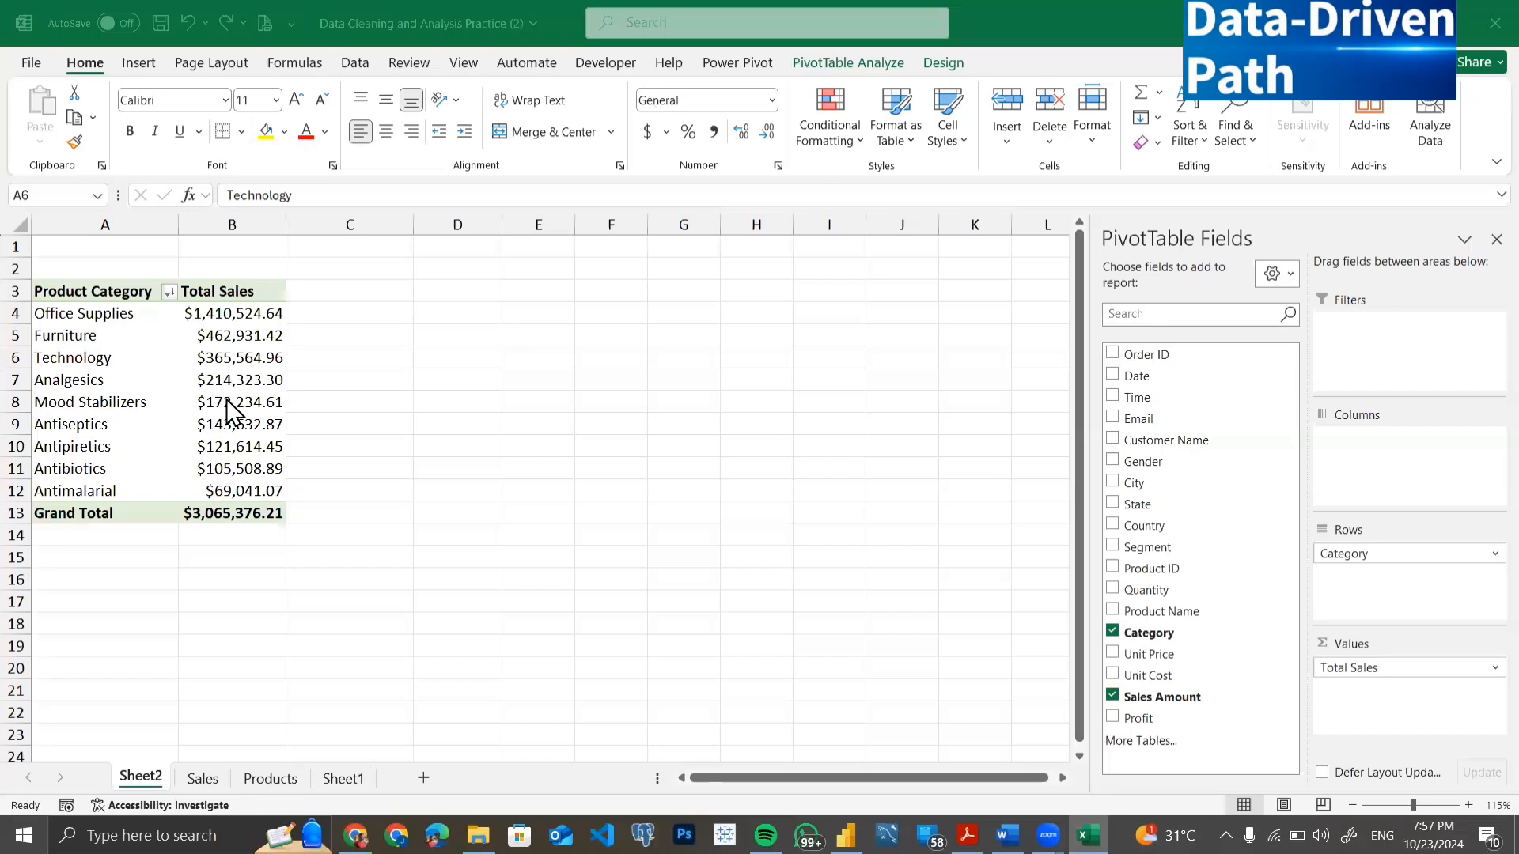
click(230, 402)
click(230, 402)
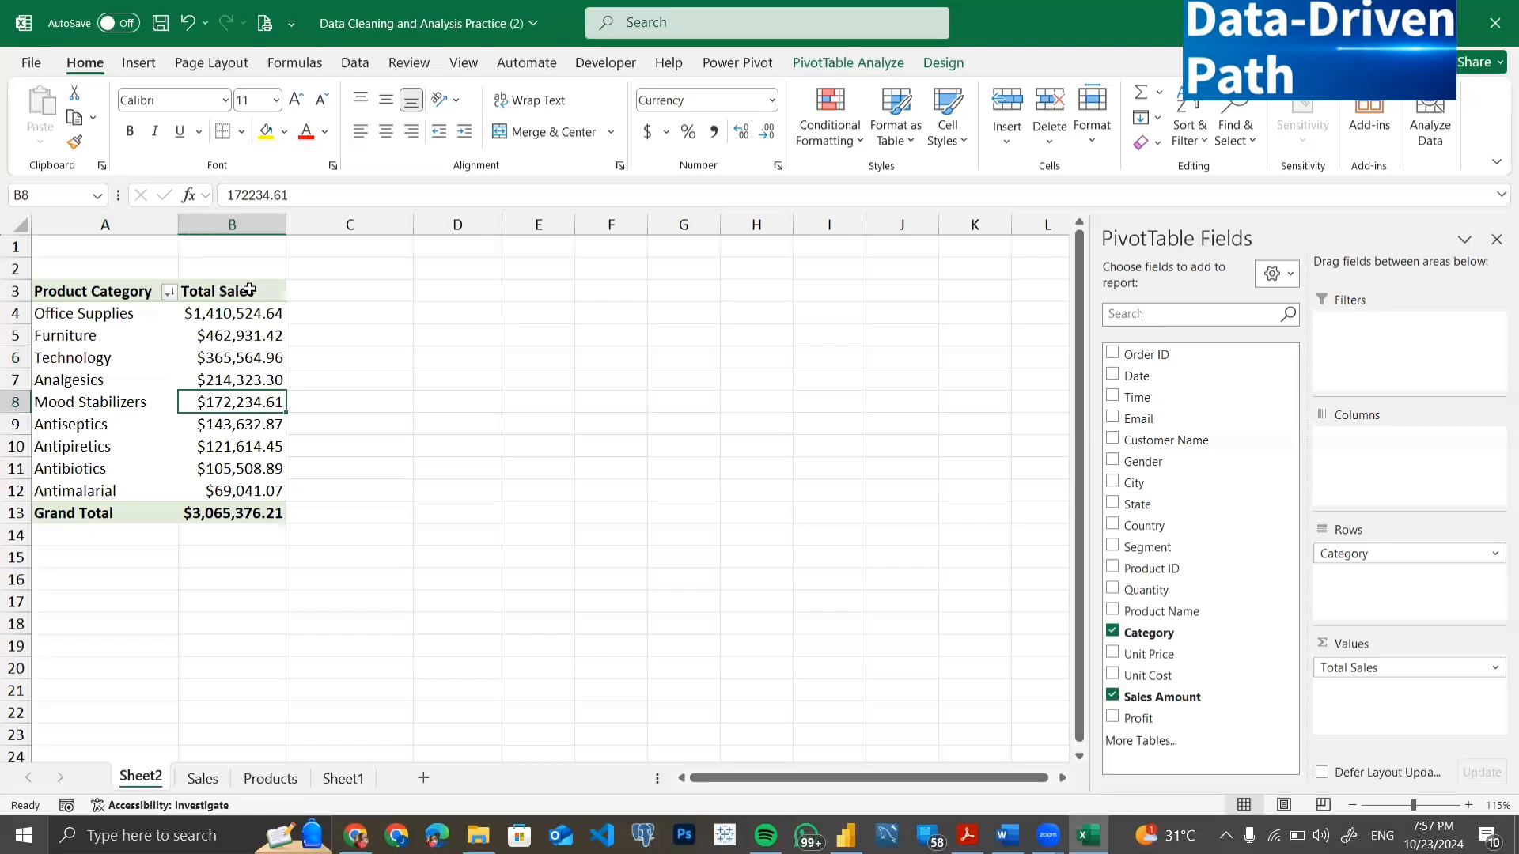
Examine the Total Sales column, the whole category PivotTable and the empty cells C3:C13 beside it.
click(250, 290)
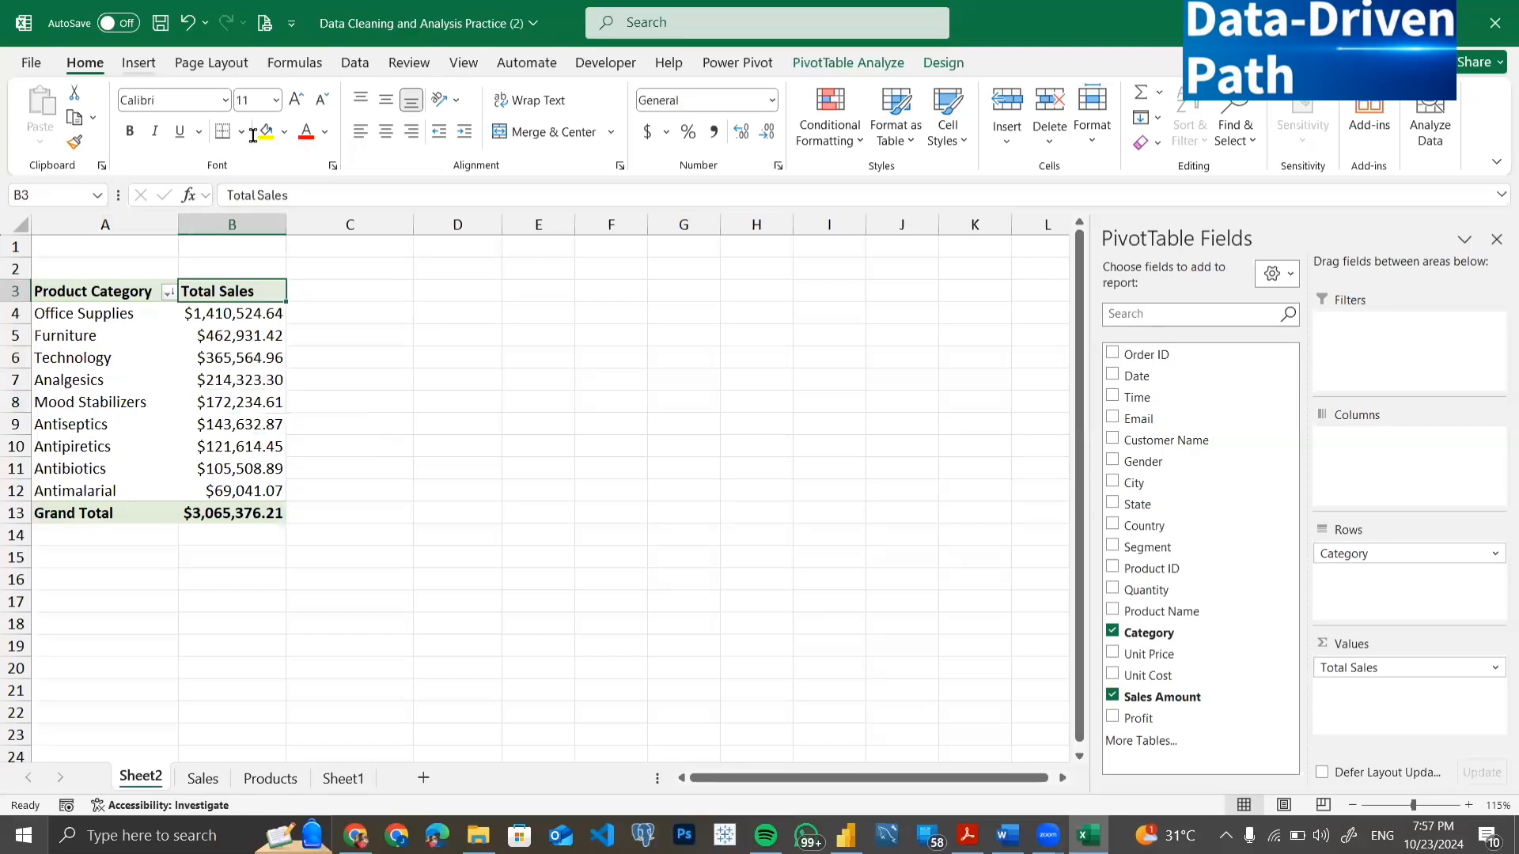
click(137, 62)
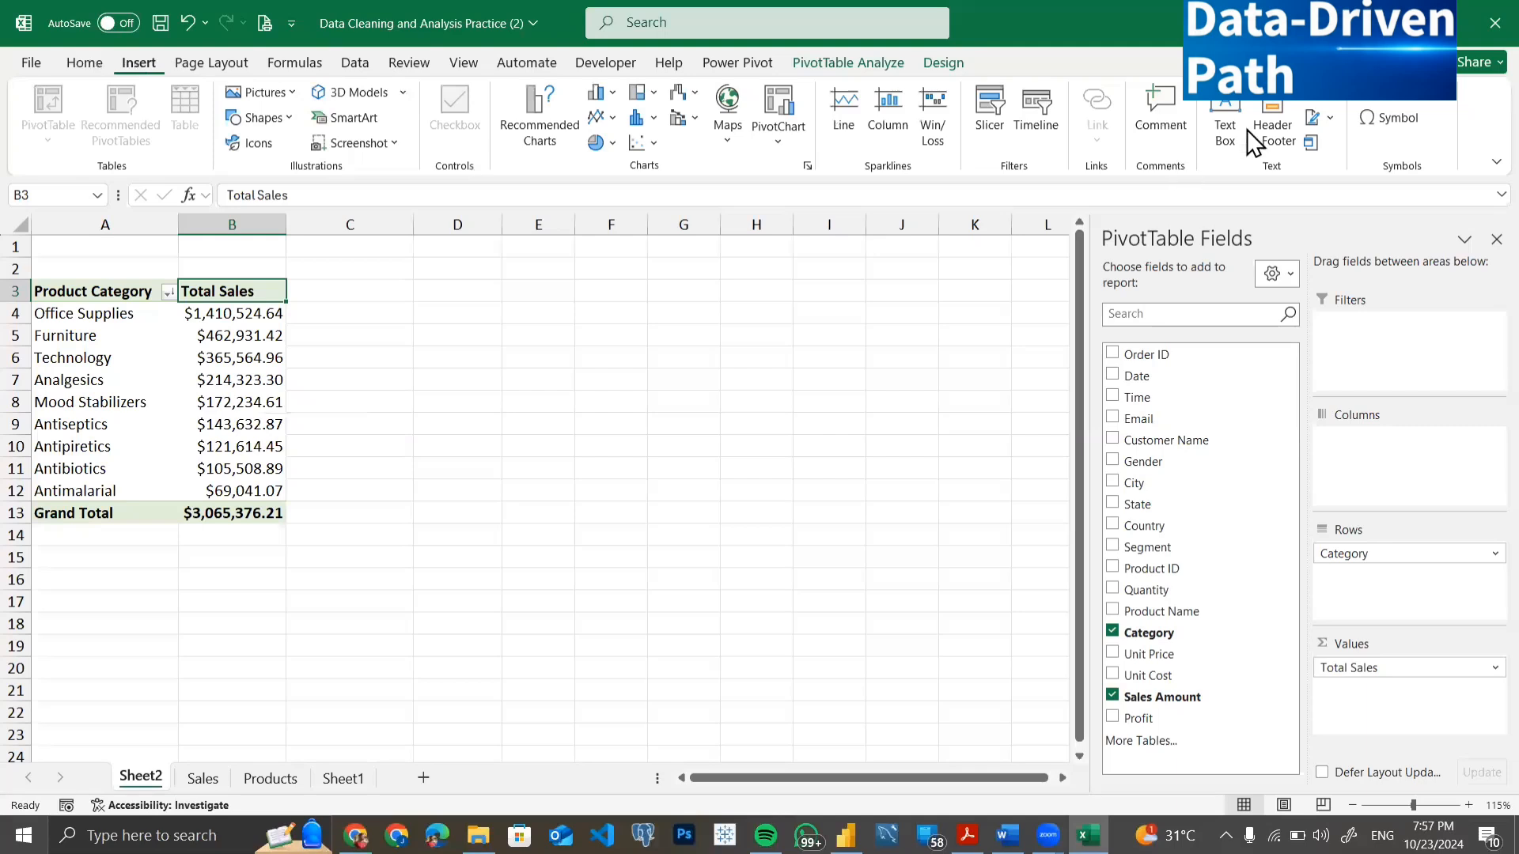
scroll(1246, 129, up, 1)
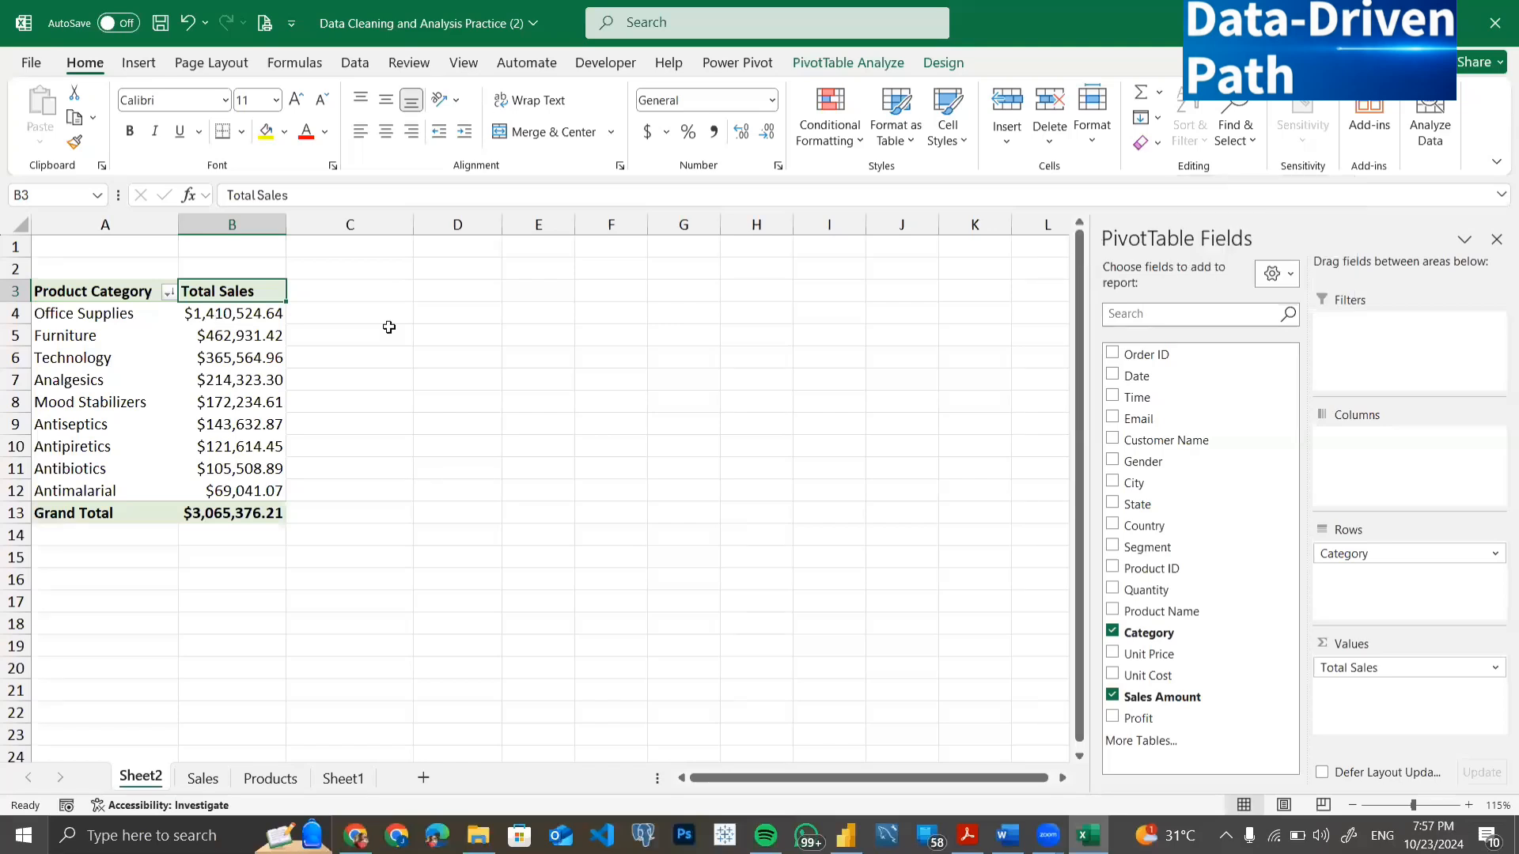
shift+click(255, 513)
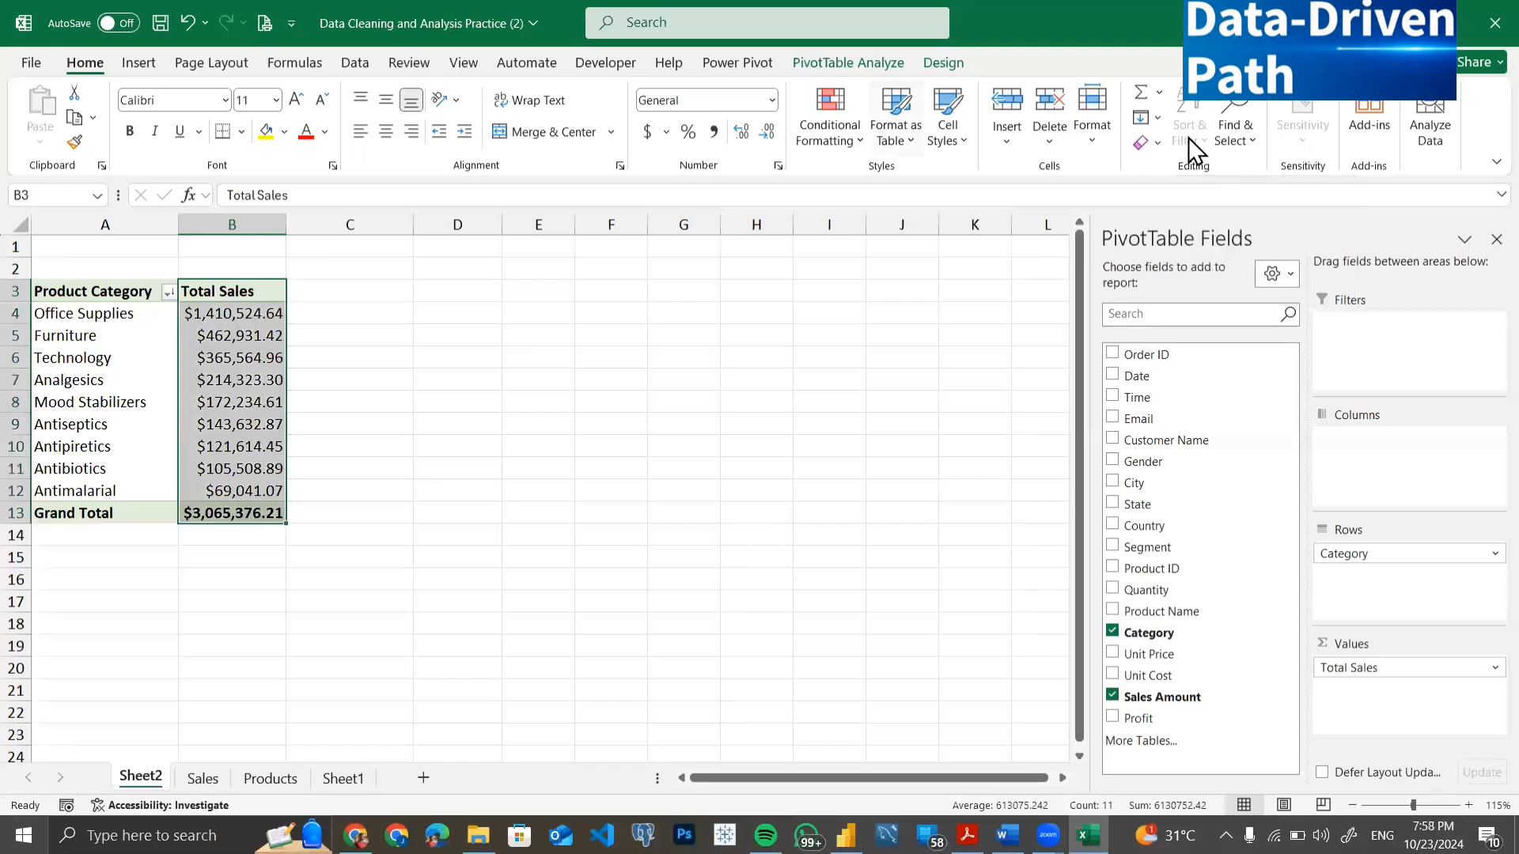
click(125, 324)
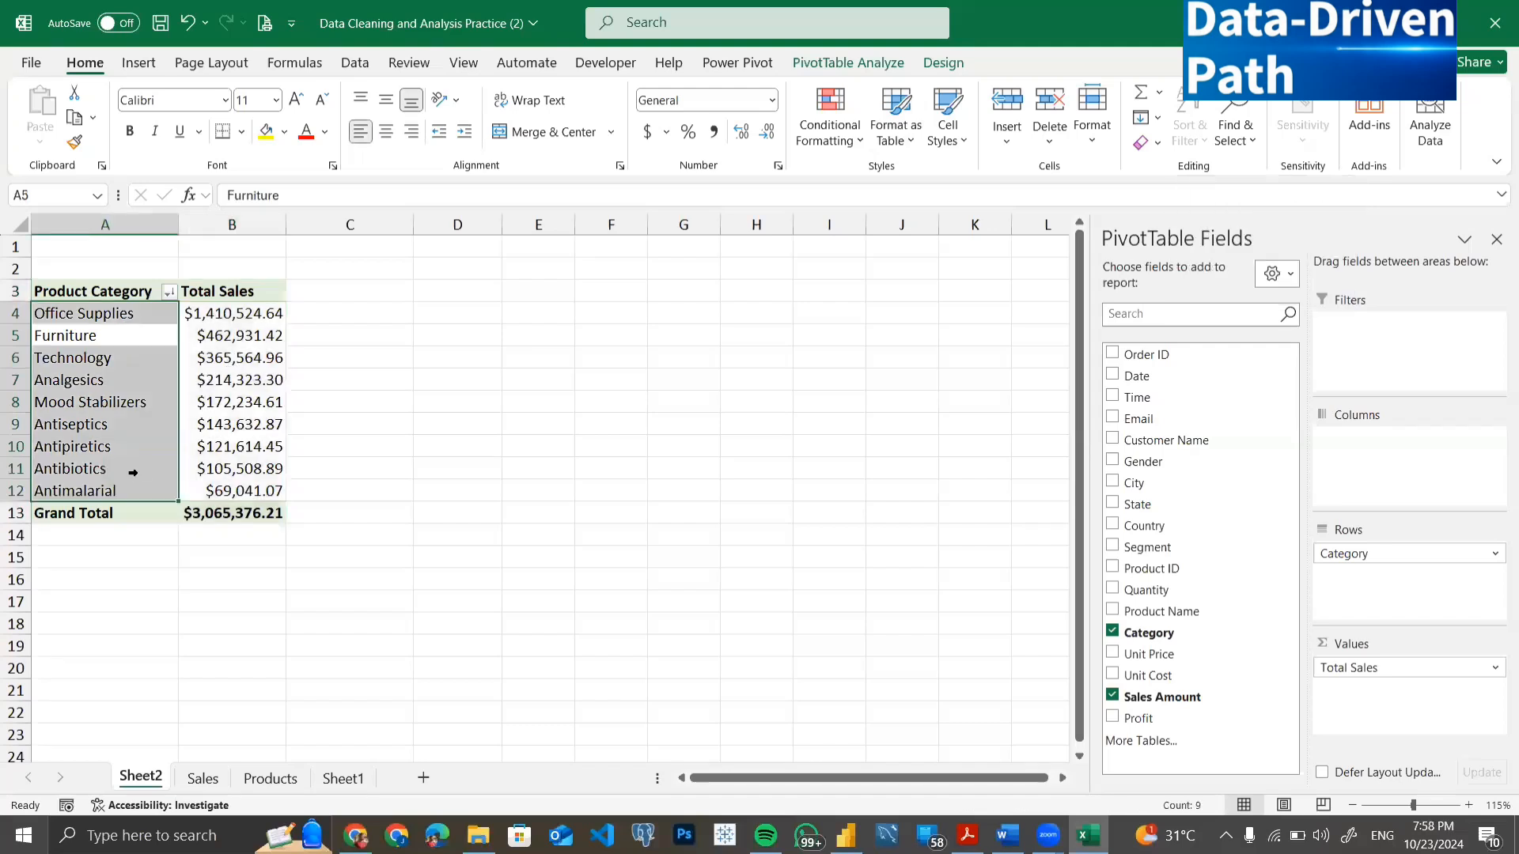
click(229, 378)
drag(93, 291, 230, 512)
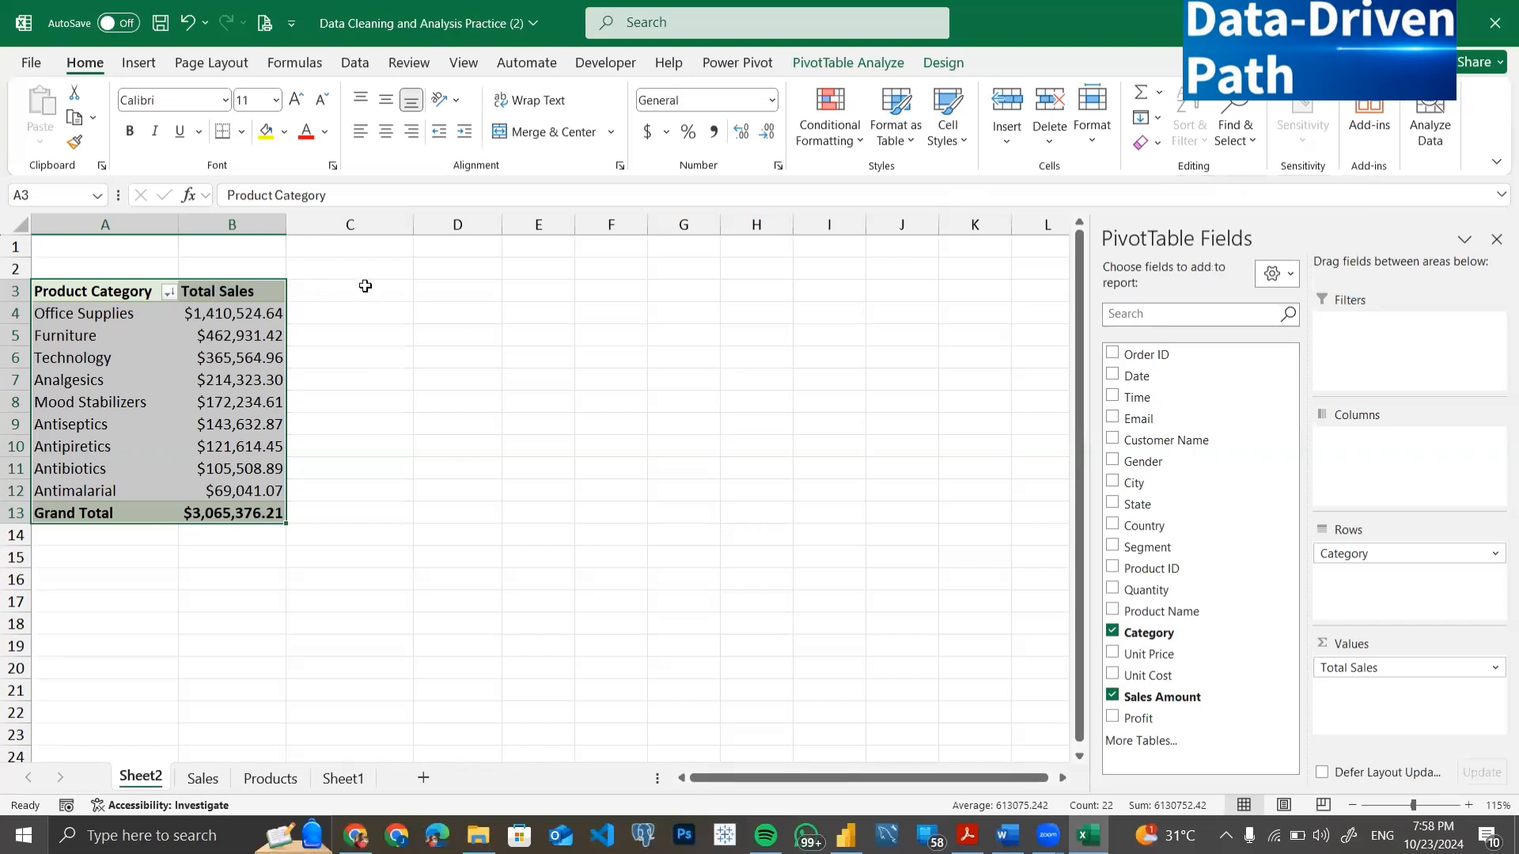
click(201, 340)
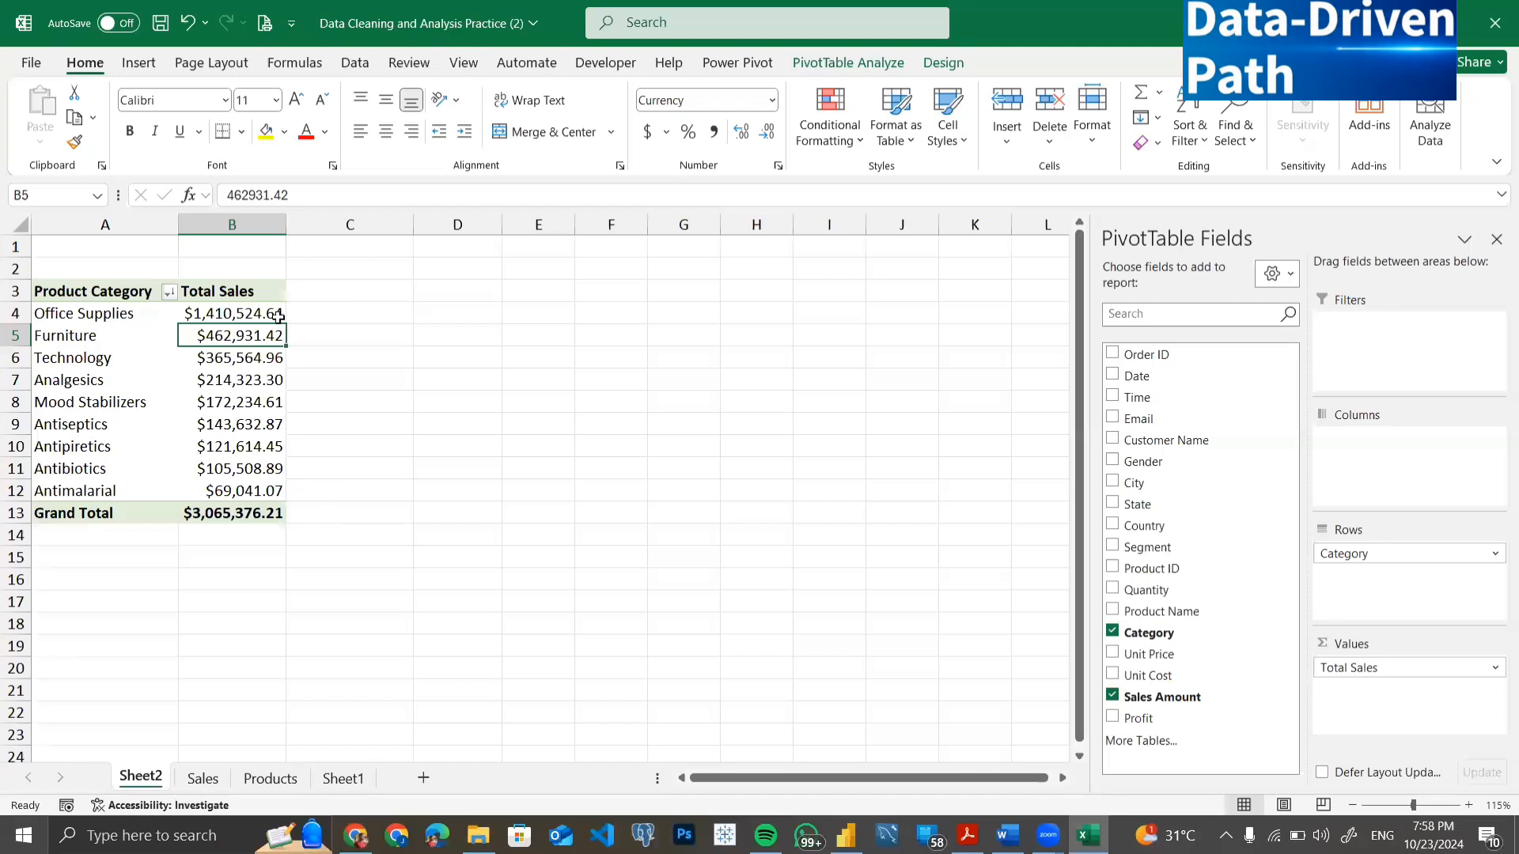
drag(332, 291, 332, 512)
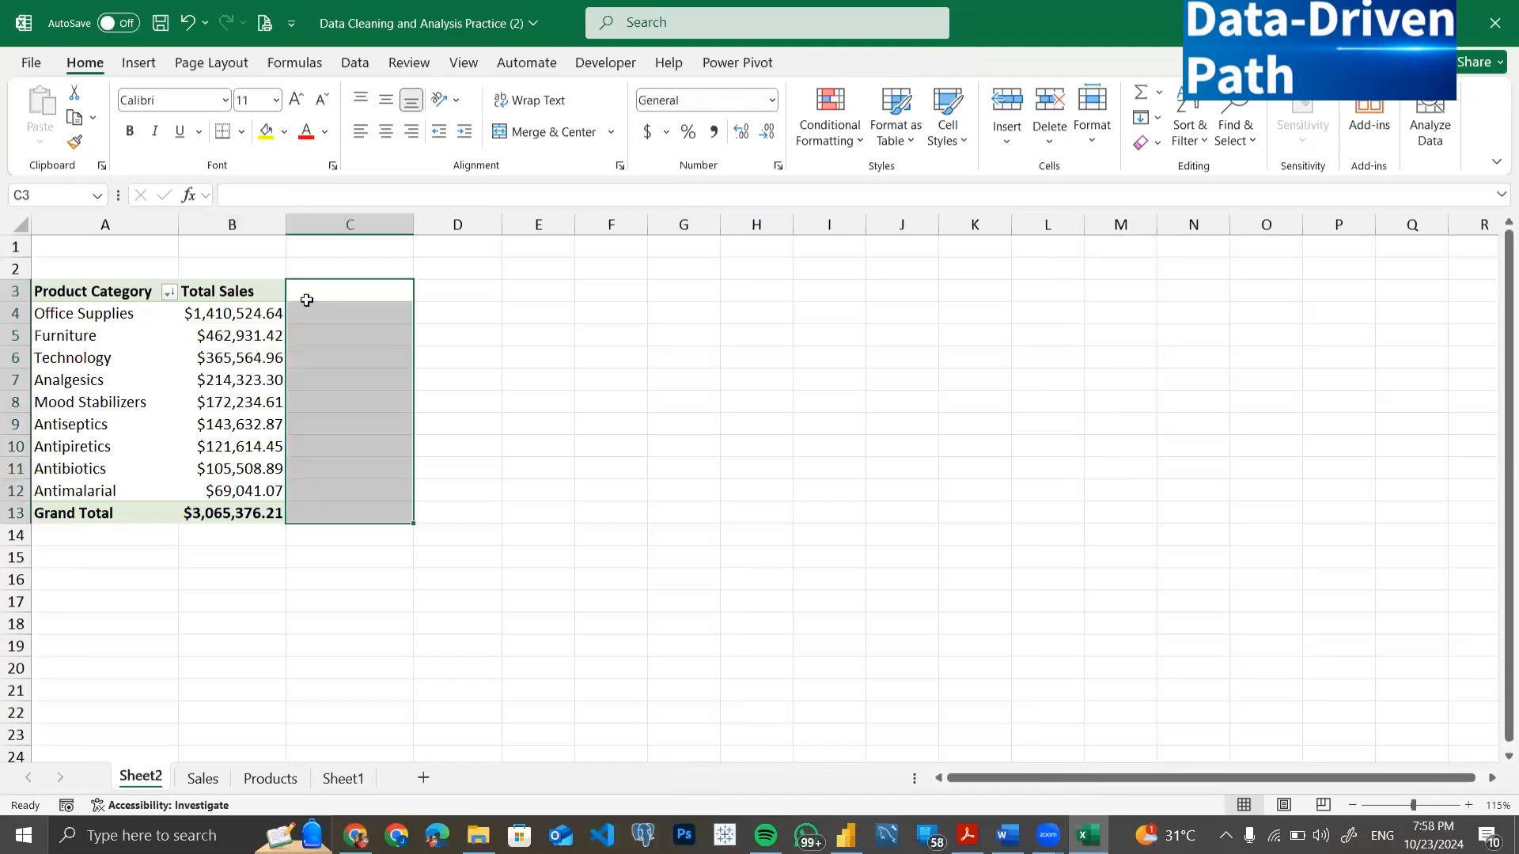
Add the Profit field to the PivotTable's values below Total Sales.
click(210, 388)
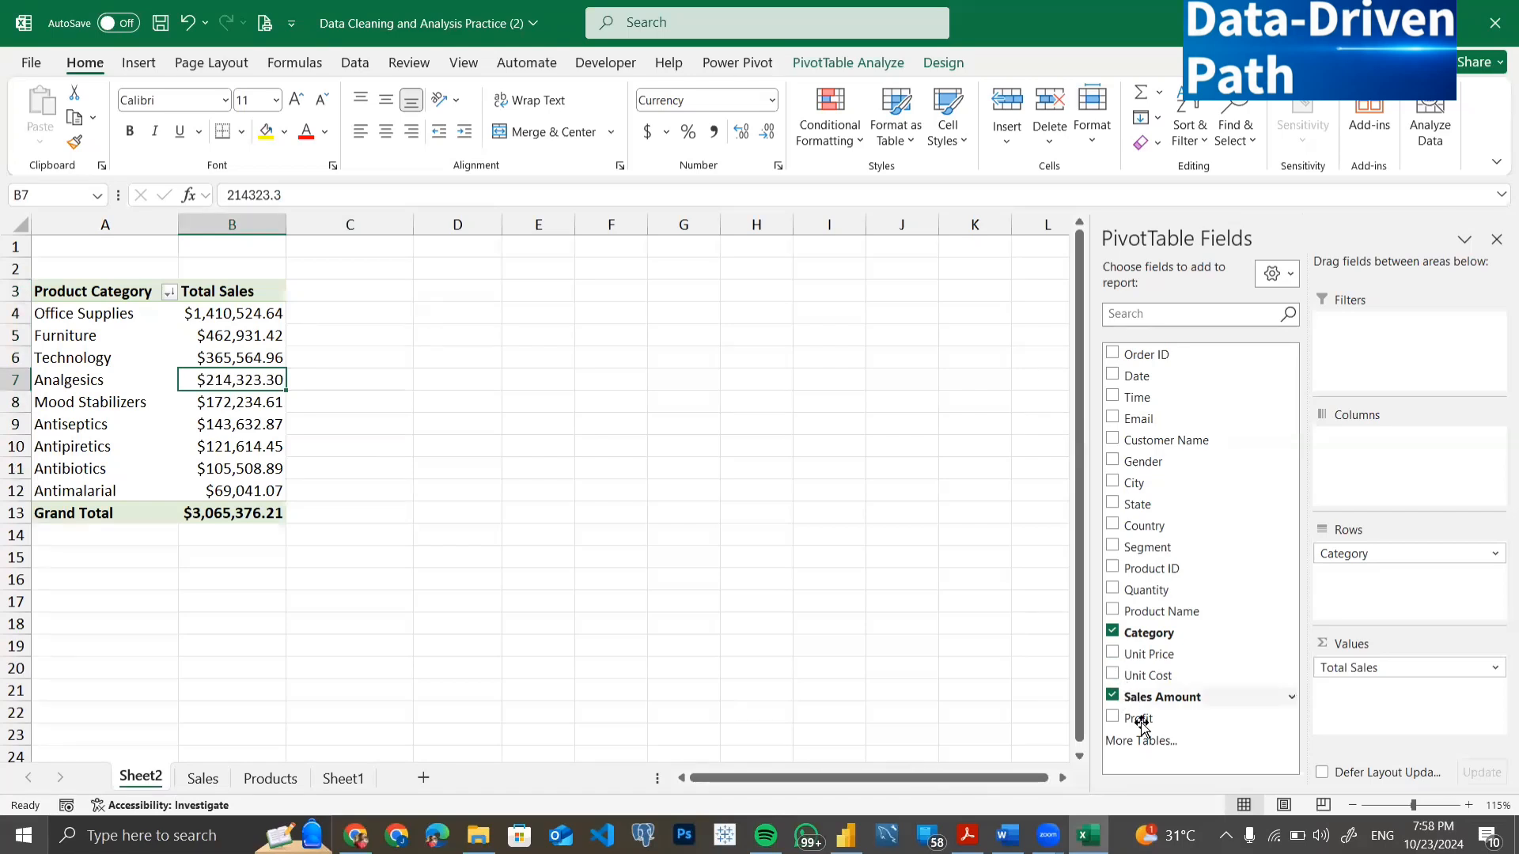
drag(1139, 700, 1401, 692)
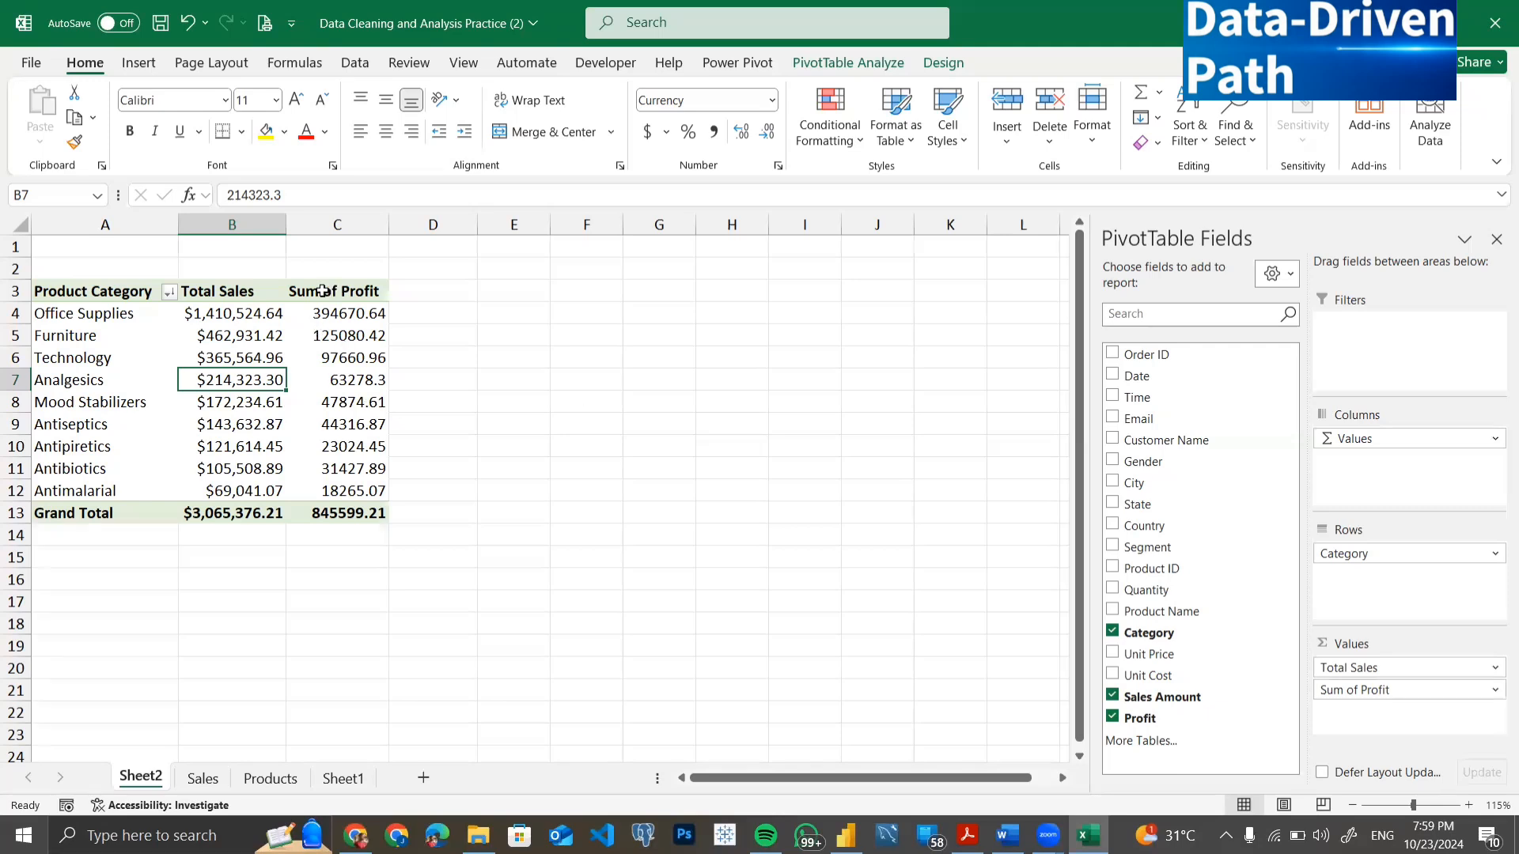
click(318, 334)
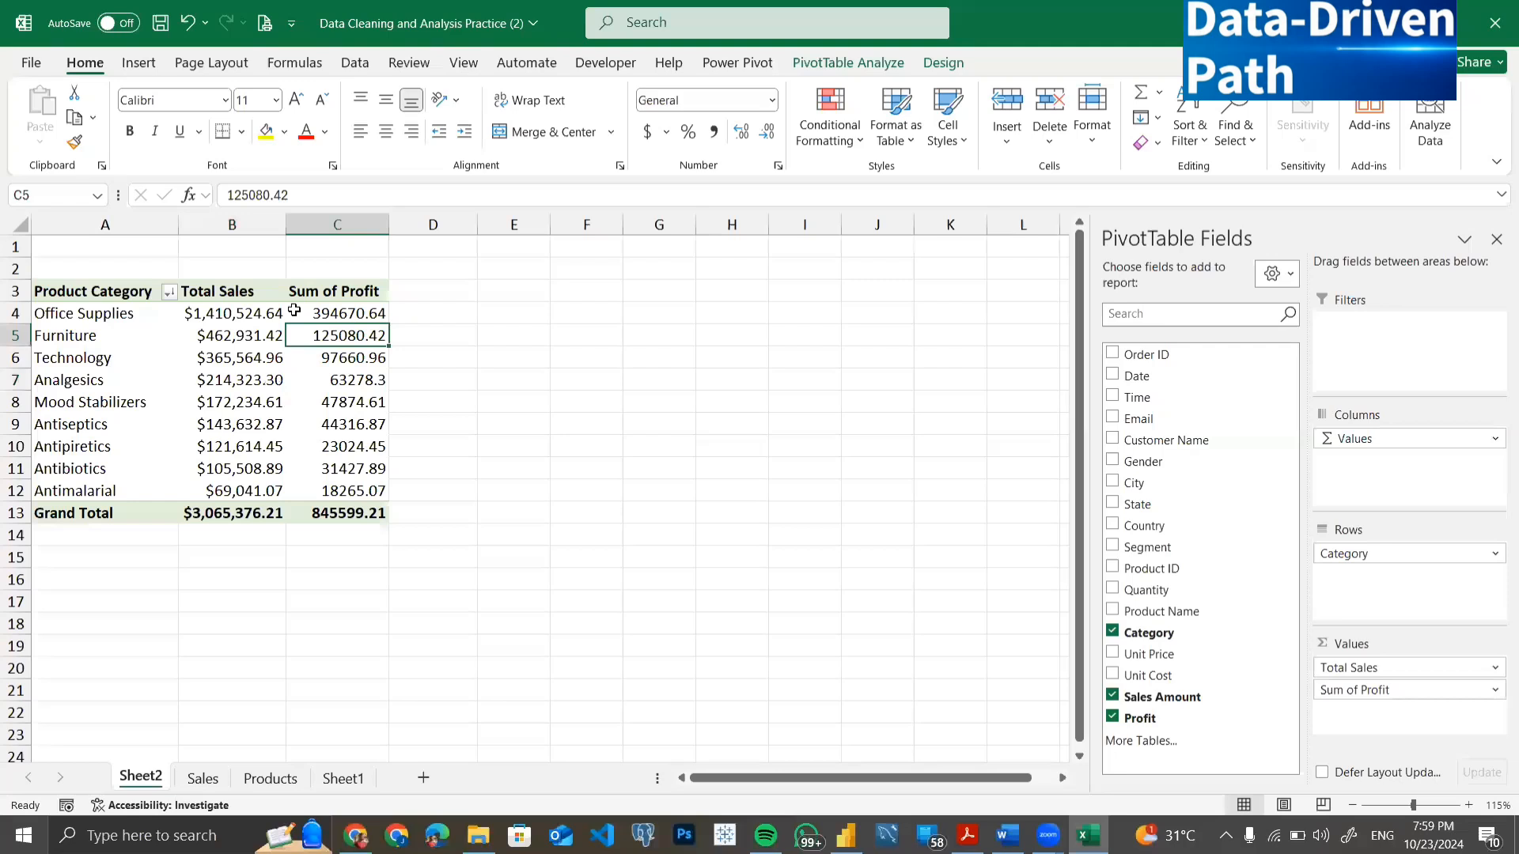
Rename the profit value field as Total Profit and format it as Currency with two decimal places and the $ symbol.
click(341, 293)
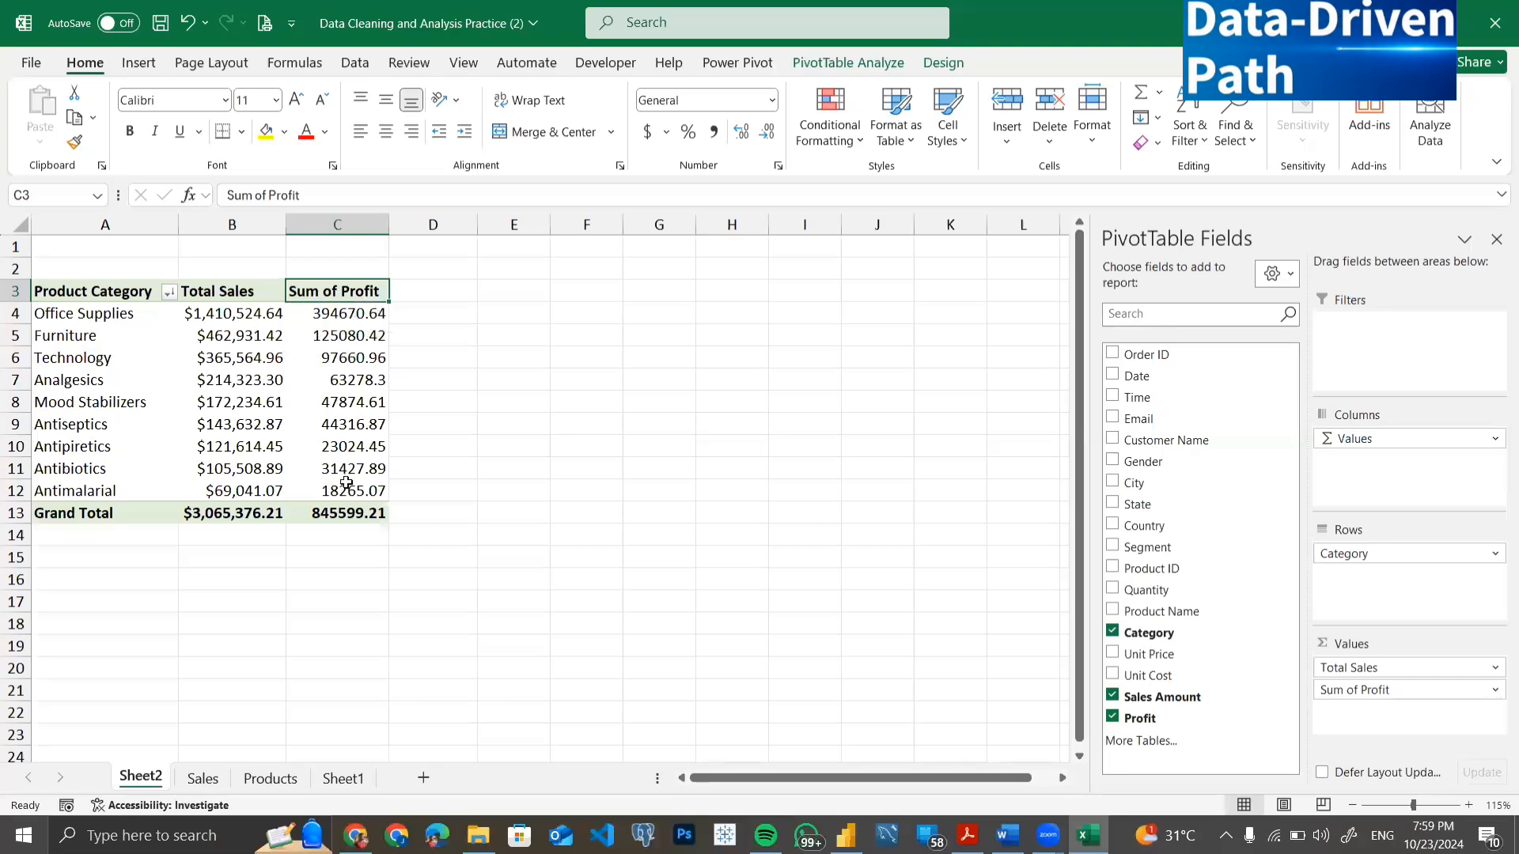
click(358, 308)
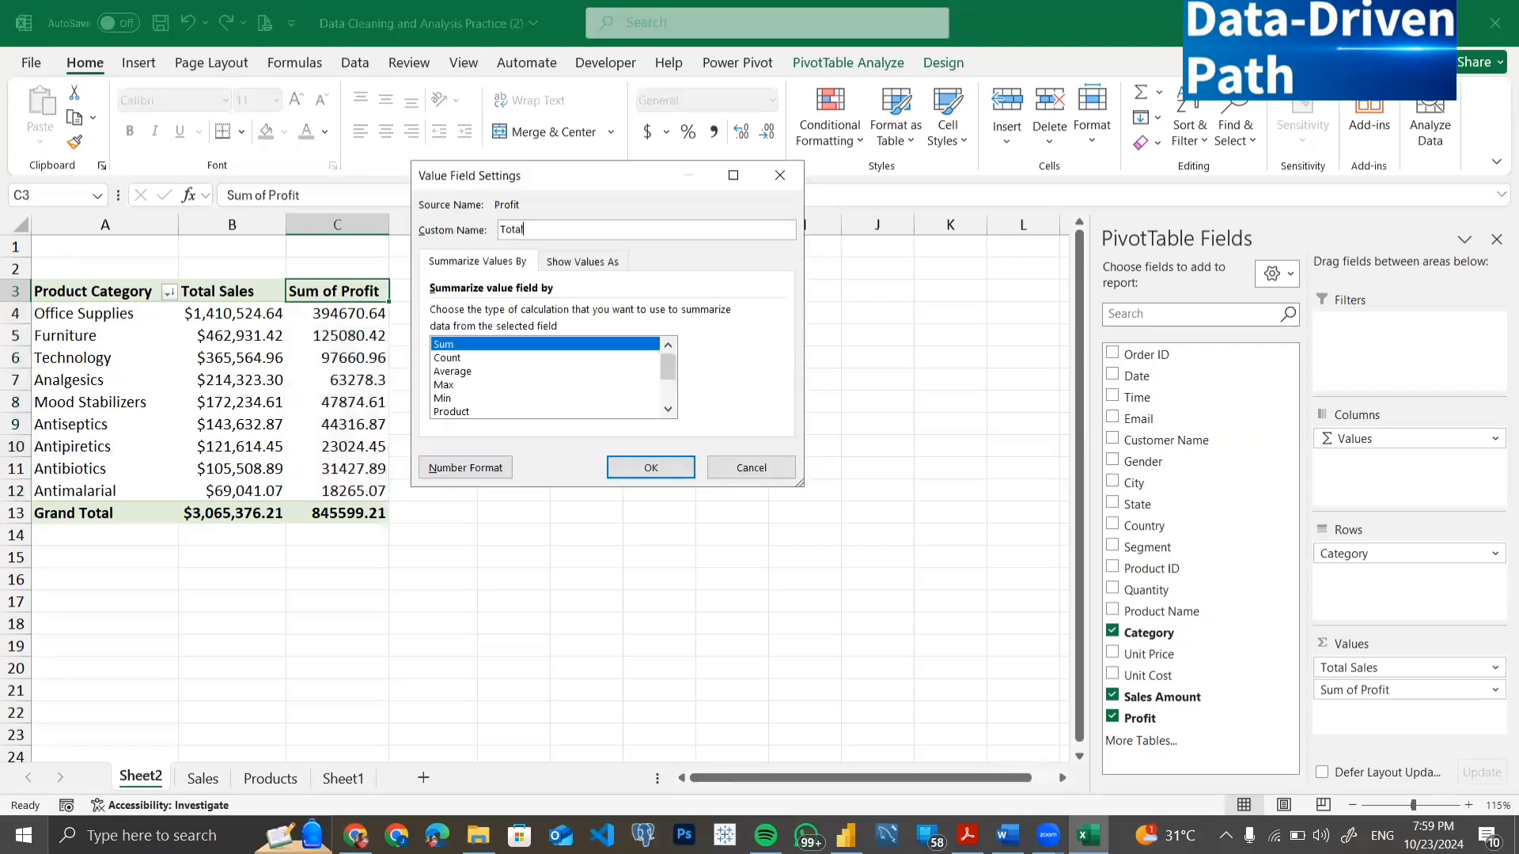
text(Profit)
key(alt+n)
click(398, 198)
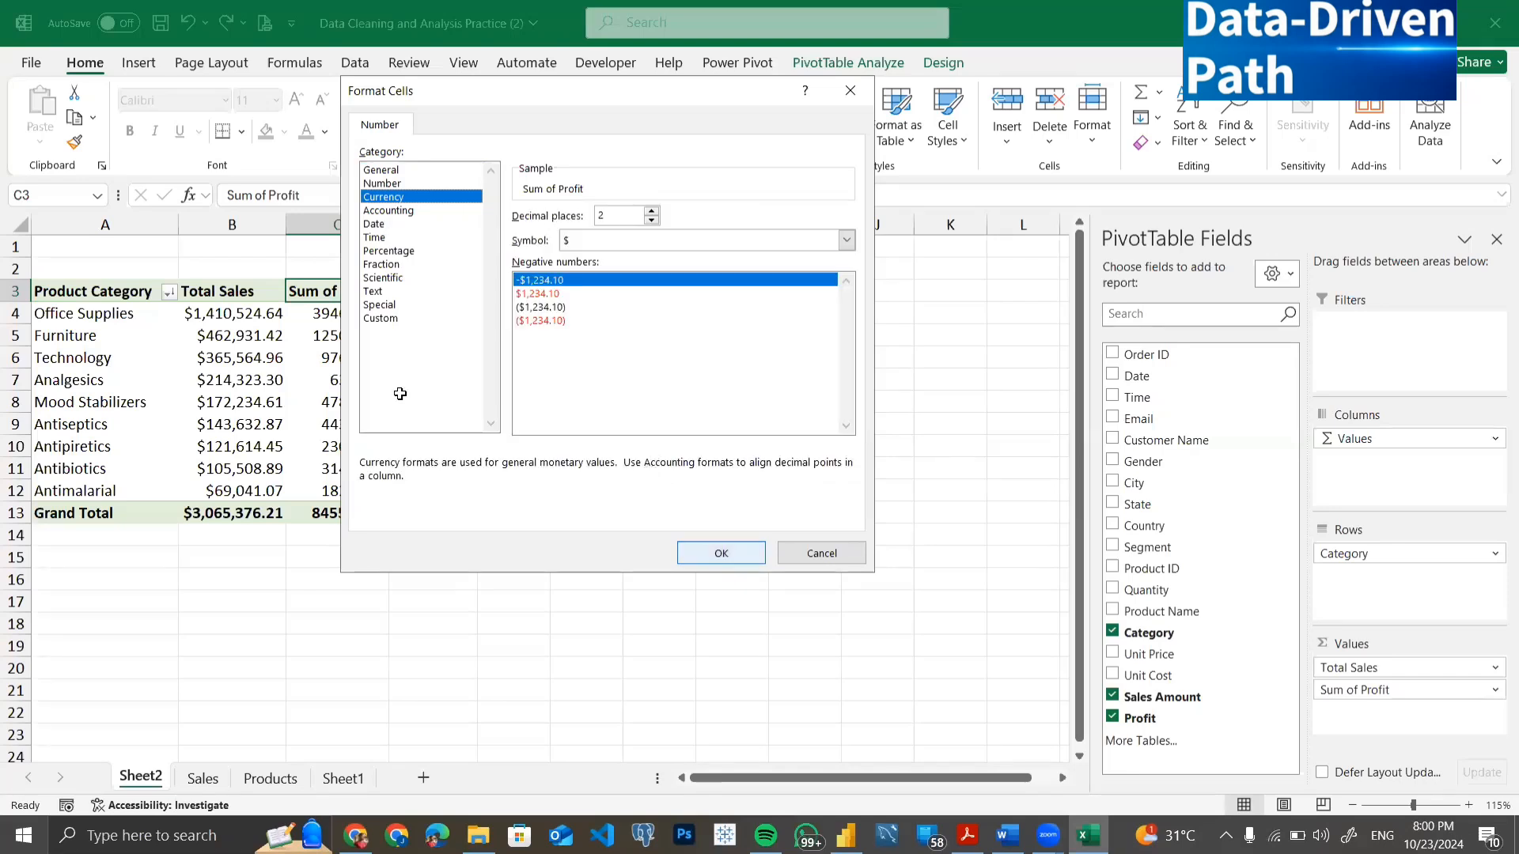
key(Return)
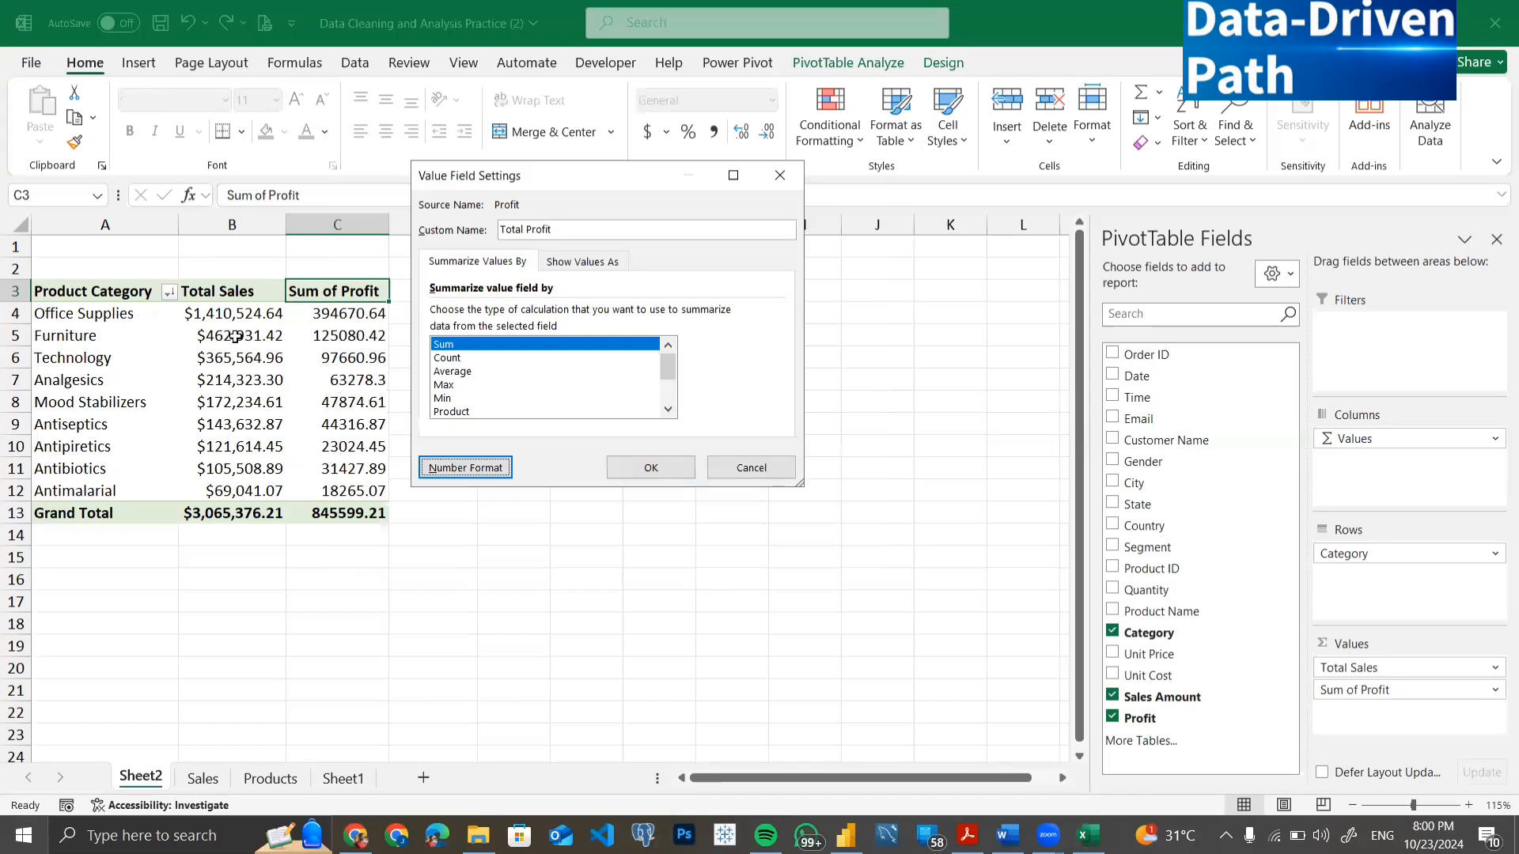
key(Return)
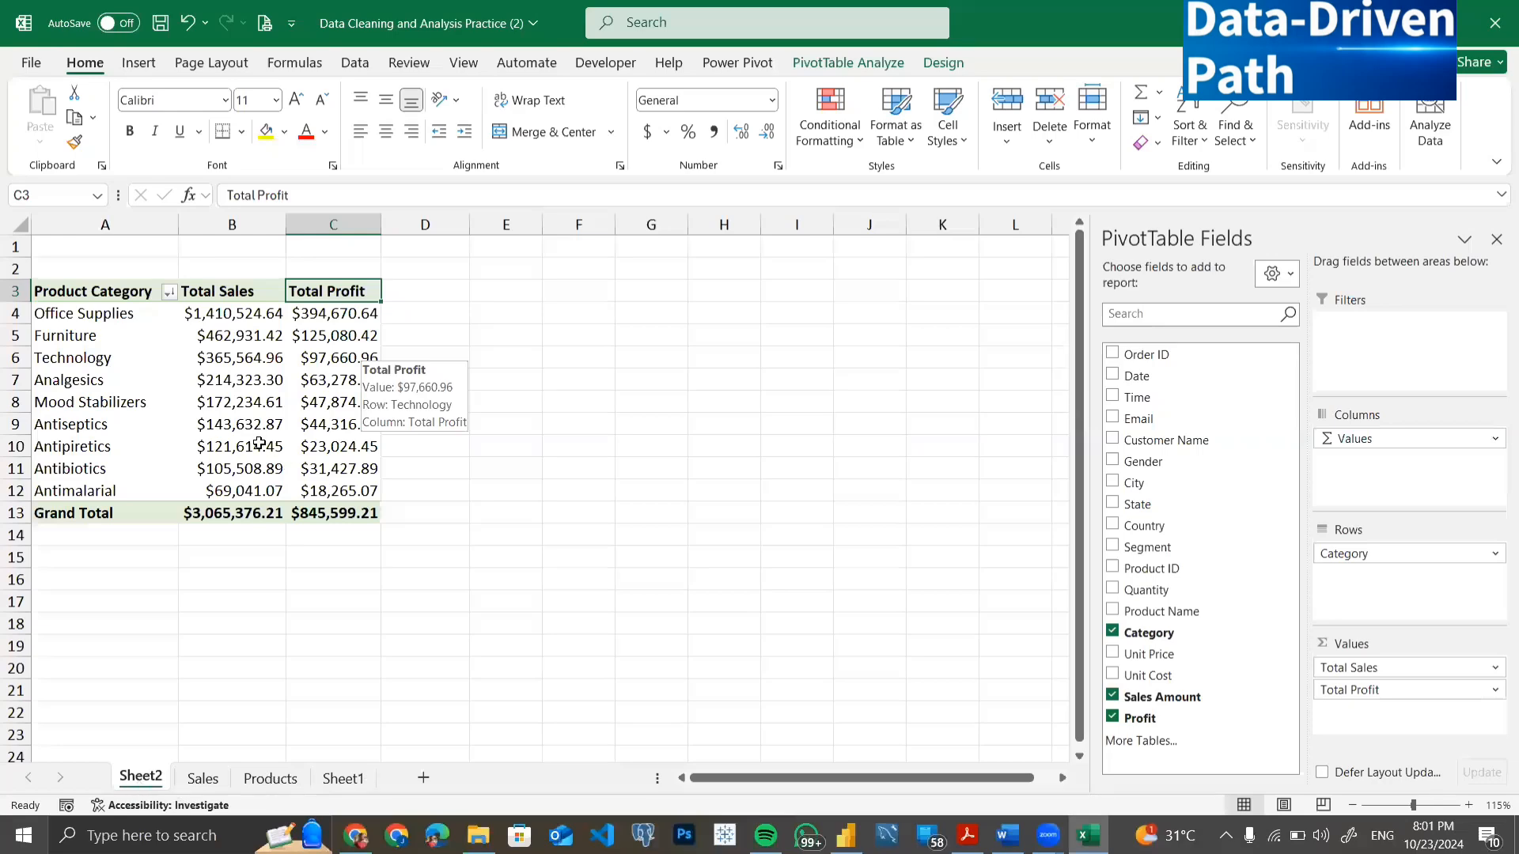
Check the source data on the Sales and Products sheets and return to the PivotTable on Sheet2.
key(ctrl+Page_Down)
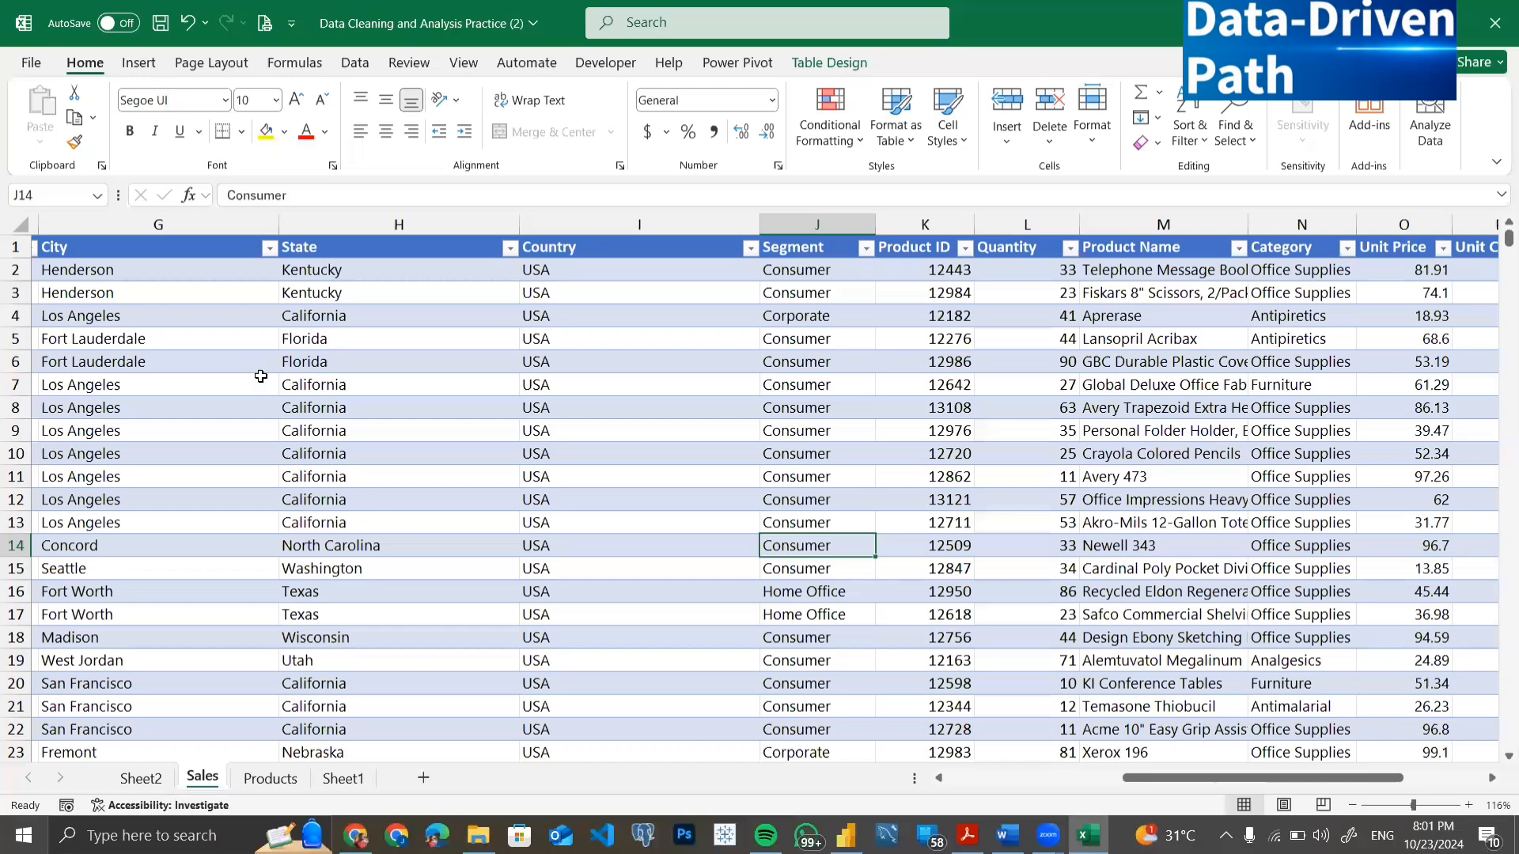
key(ctrl+Page_Down)
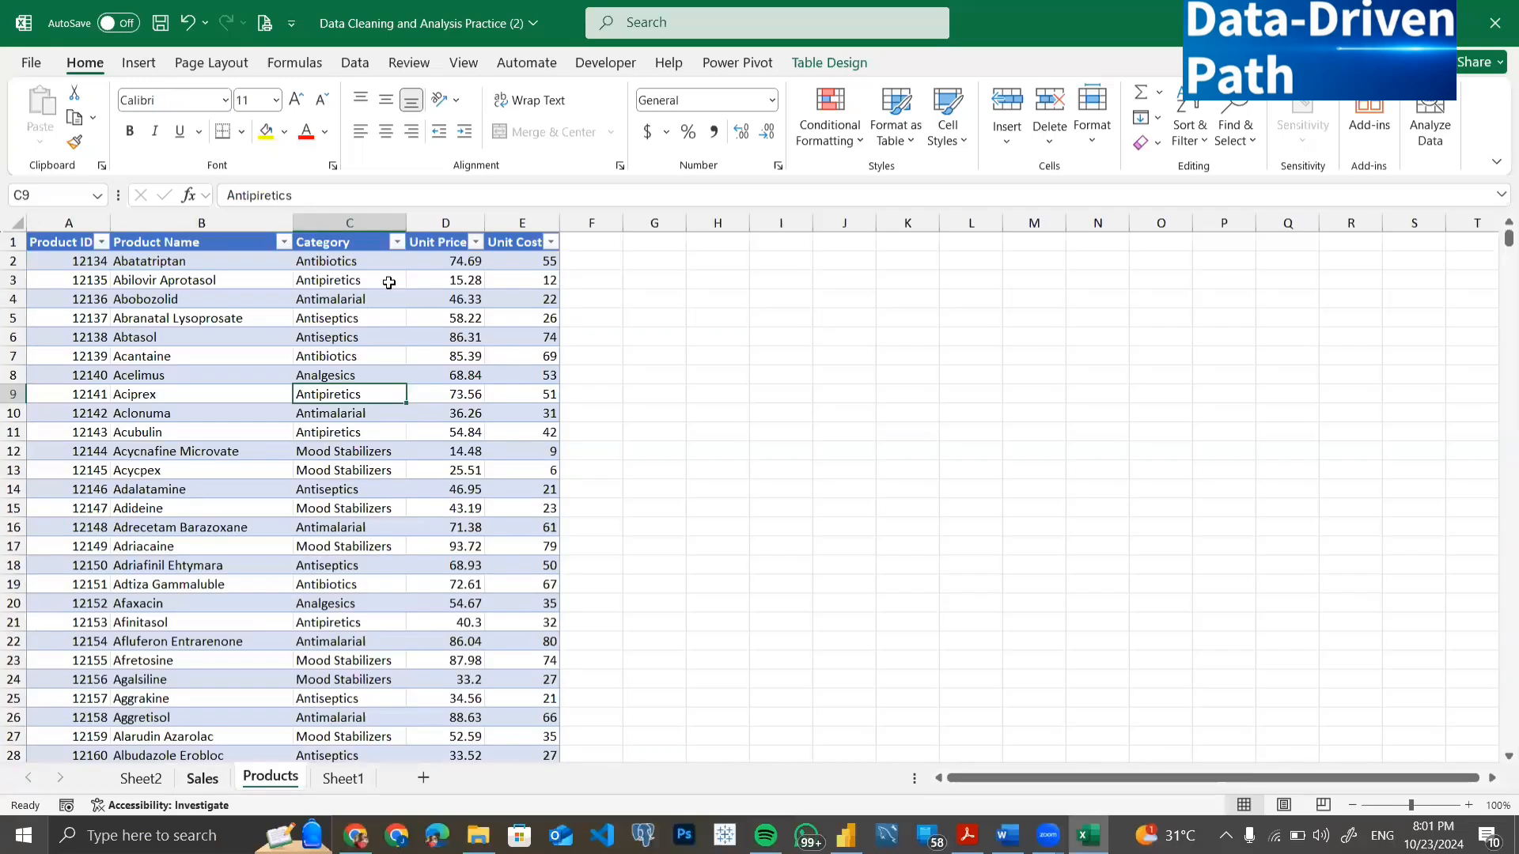
key(ctrl+Page_Up)
key(ctrl+Page_Up)
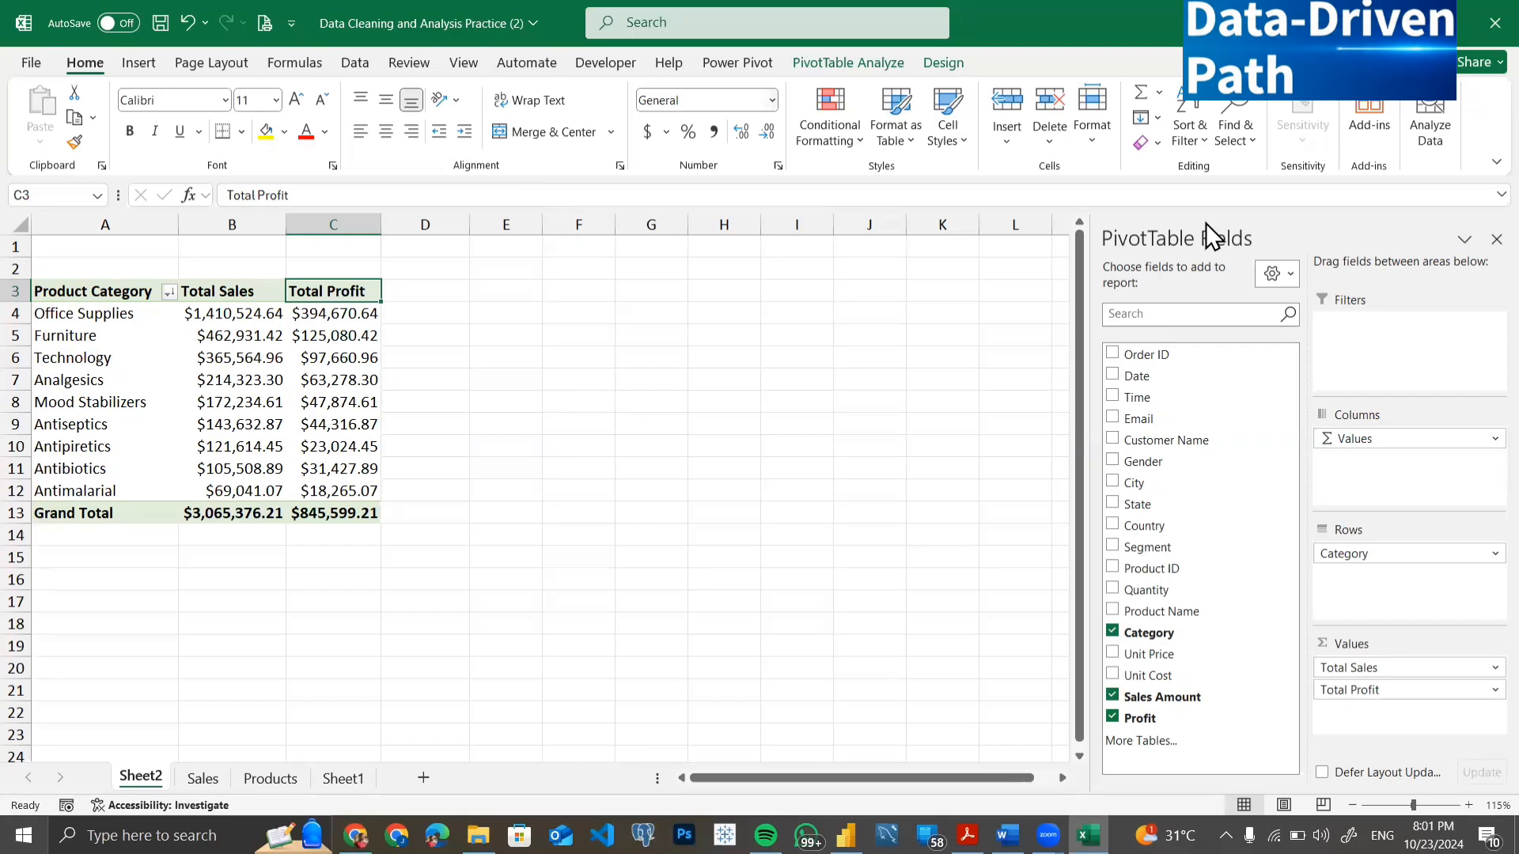
Start a PivotTable calculated field named Profit Margin and clear the default 0 from its formula.
click(878, 104)
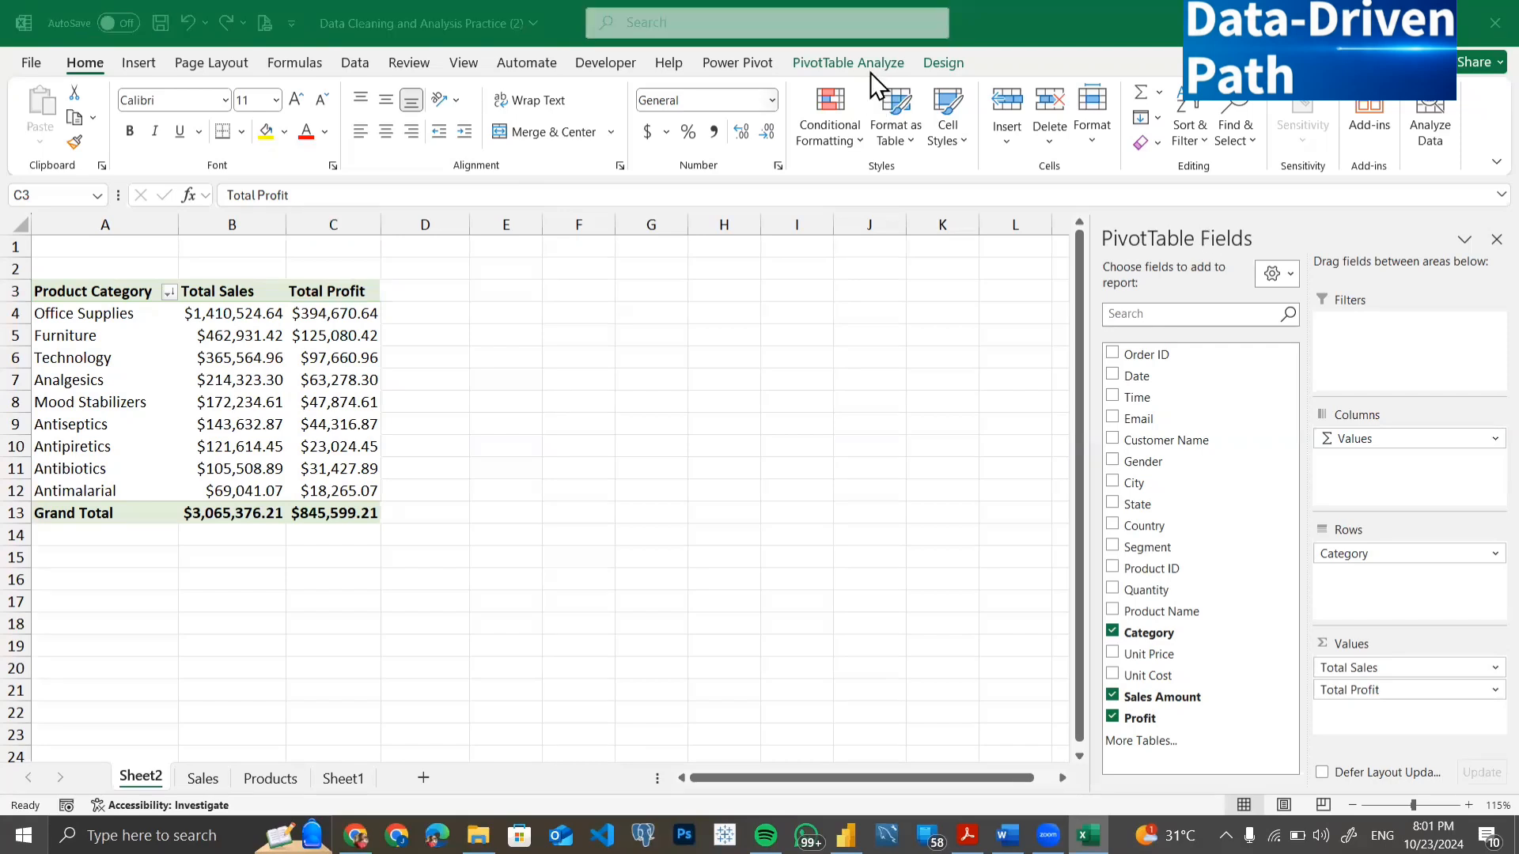
click(851, 58)
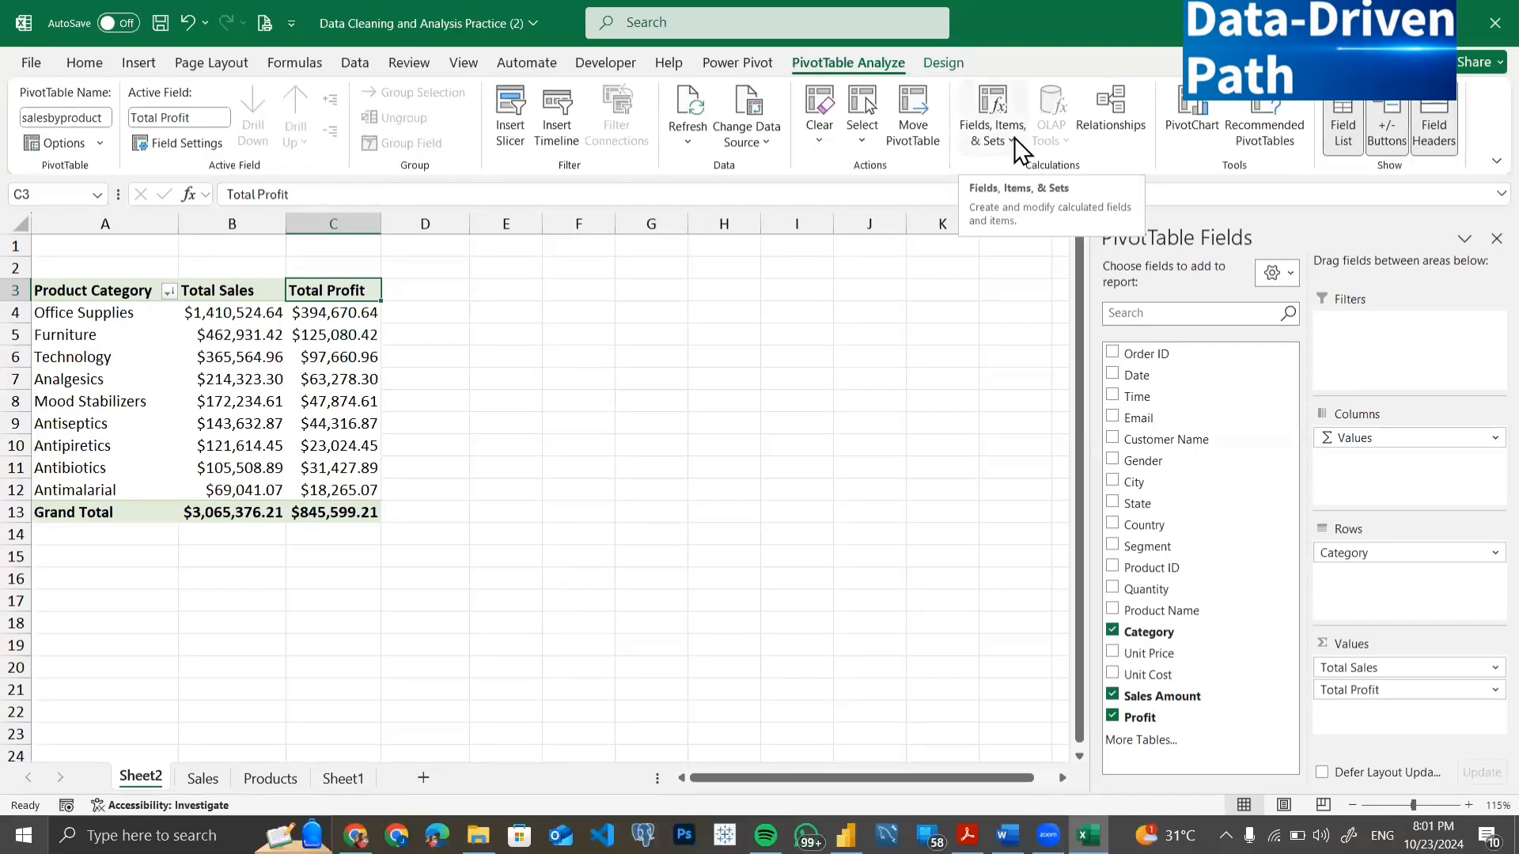
click(994, 118)
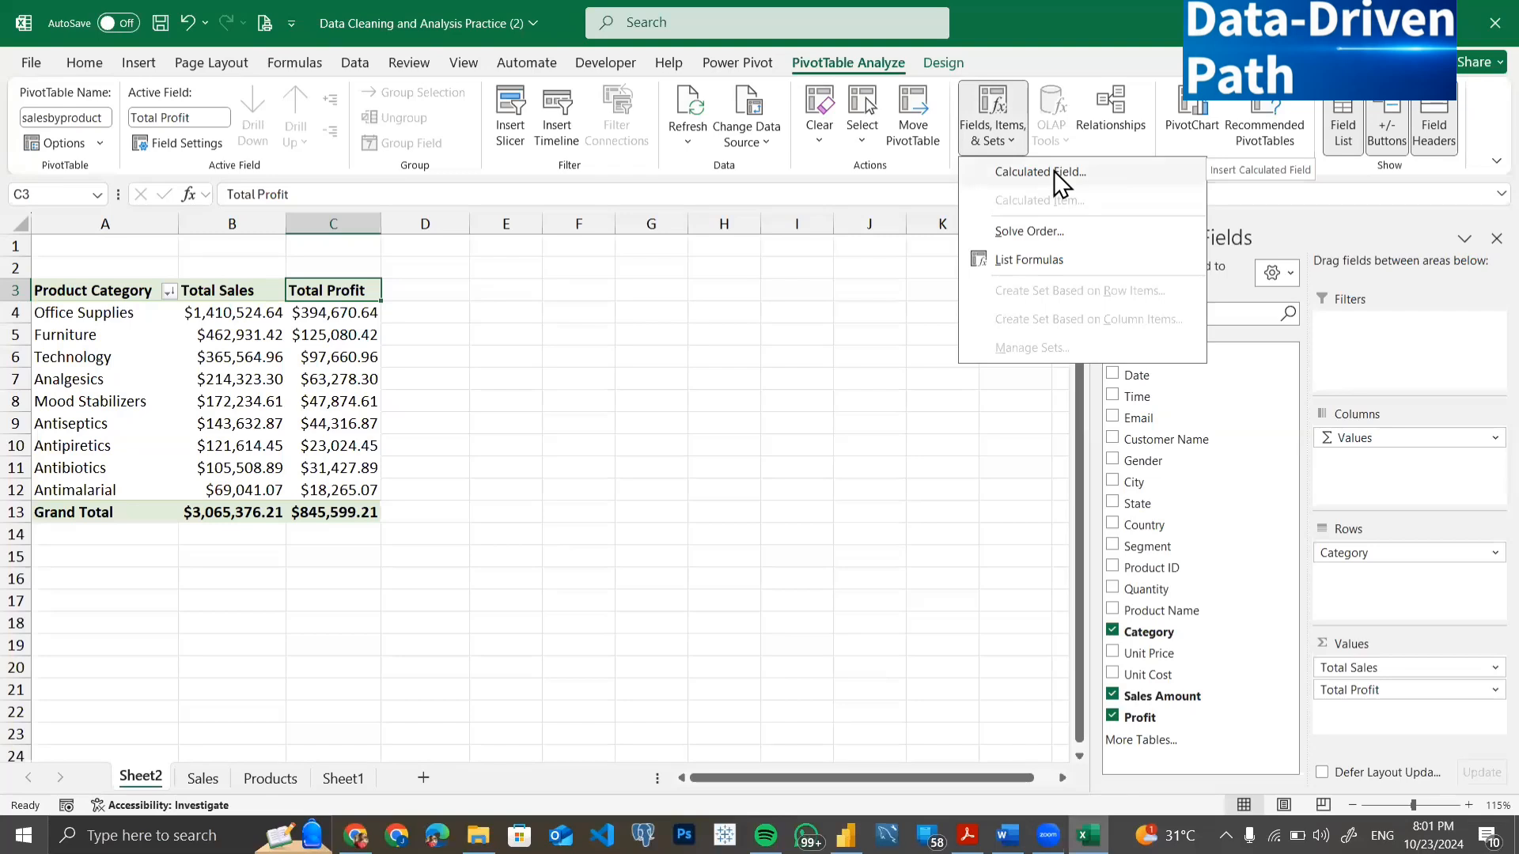
click(1054, 171)
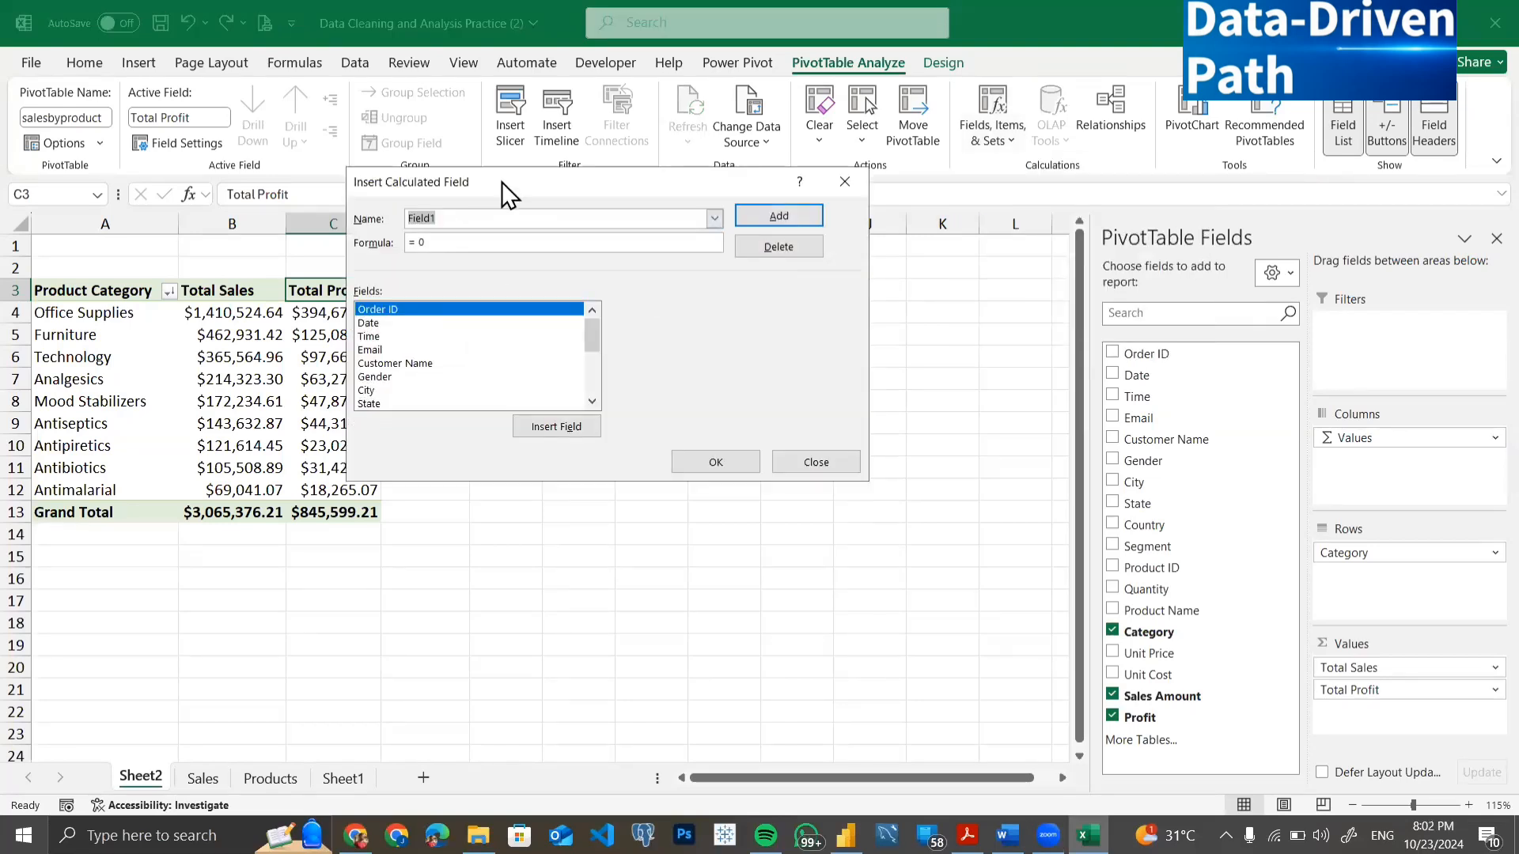
drag(501, 181, 740, 127)
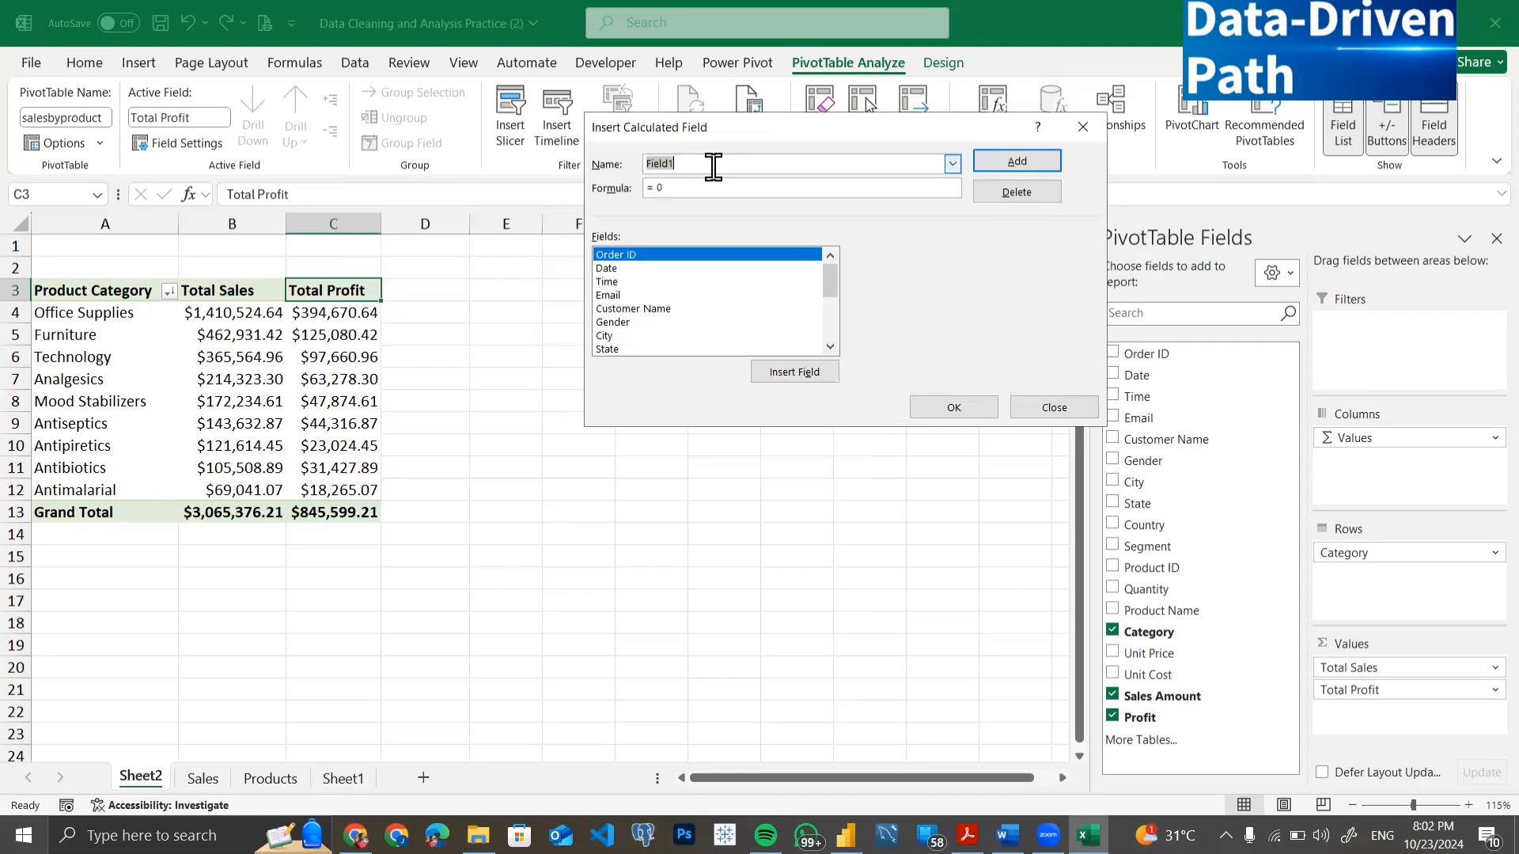
text(Pro)
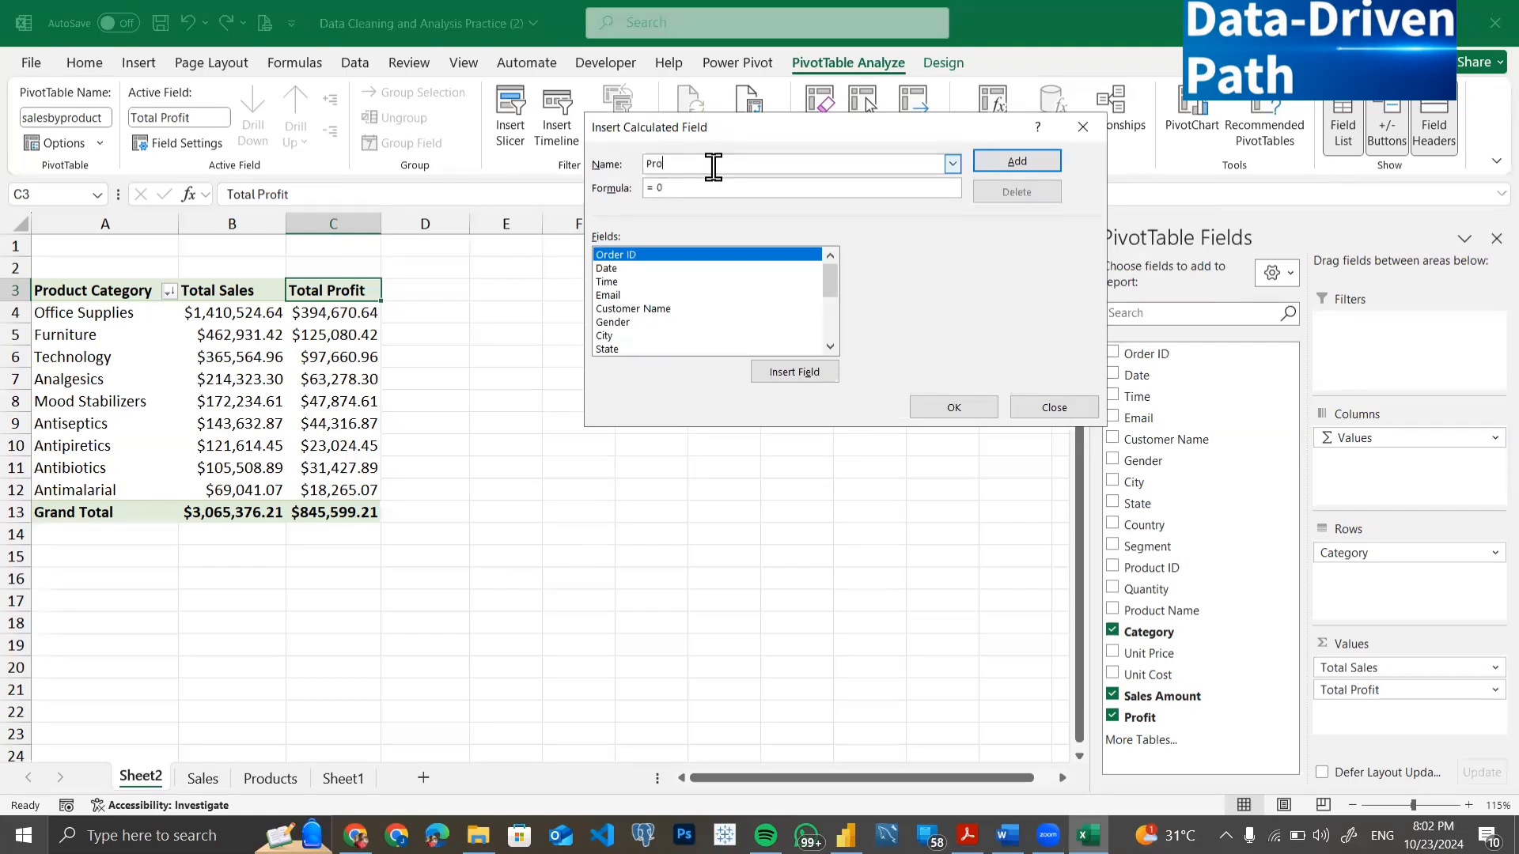
text(fit Margin)
key(BackSpace)
scroll(656, 324, down, 3)
scroll(643, 301, down, 1)
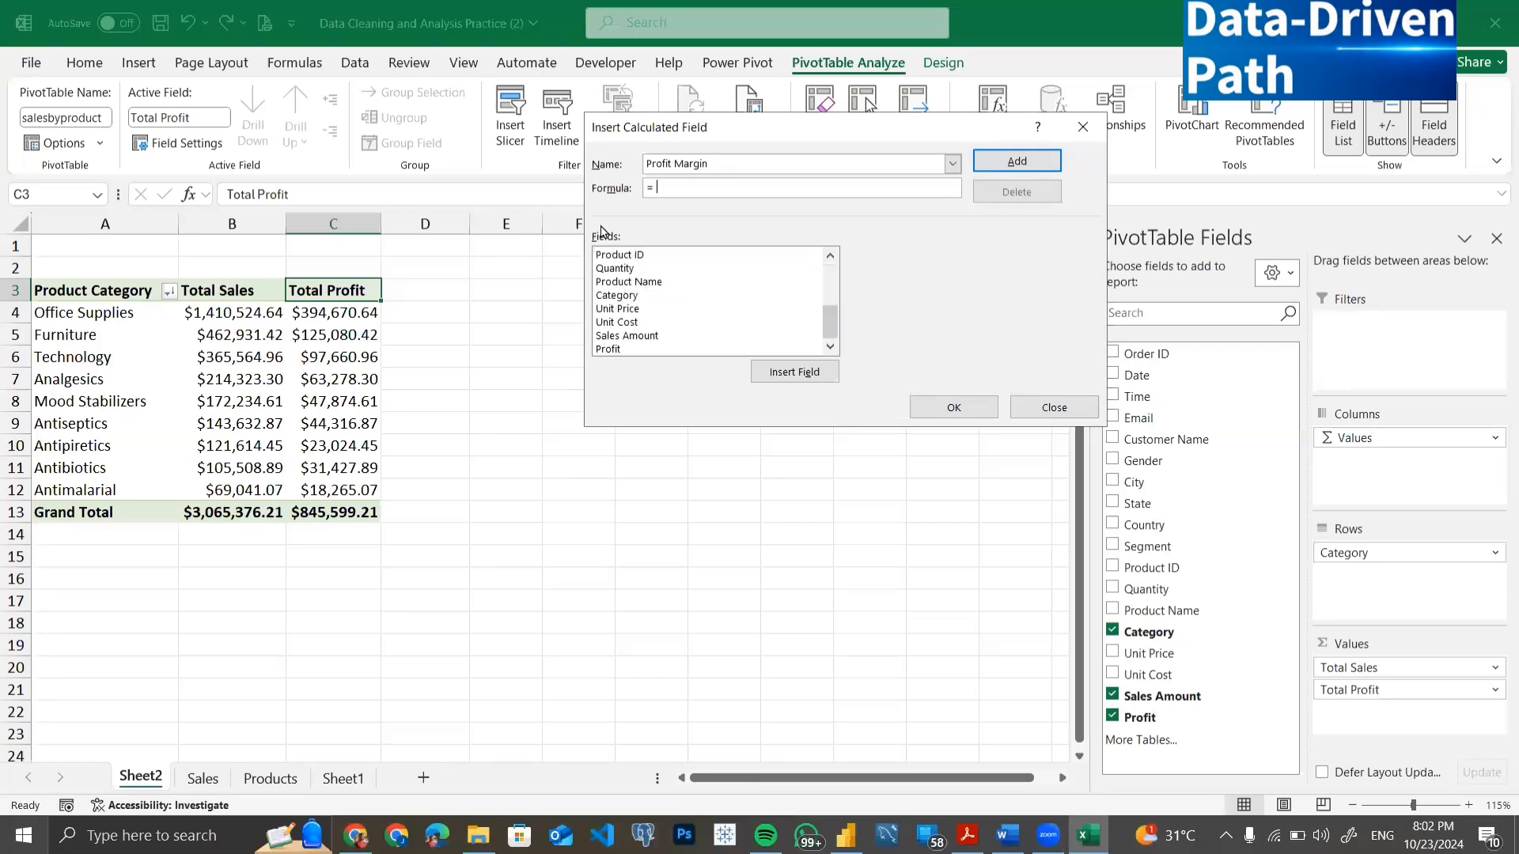
click(629, 336)
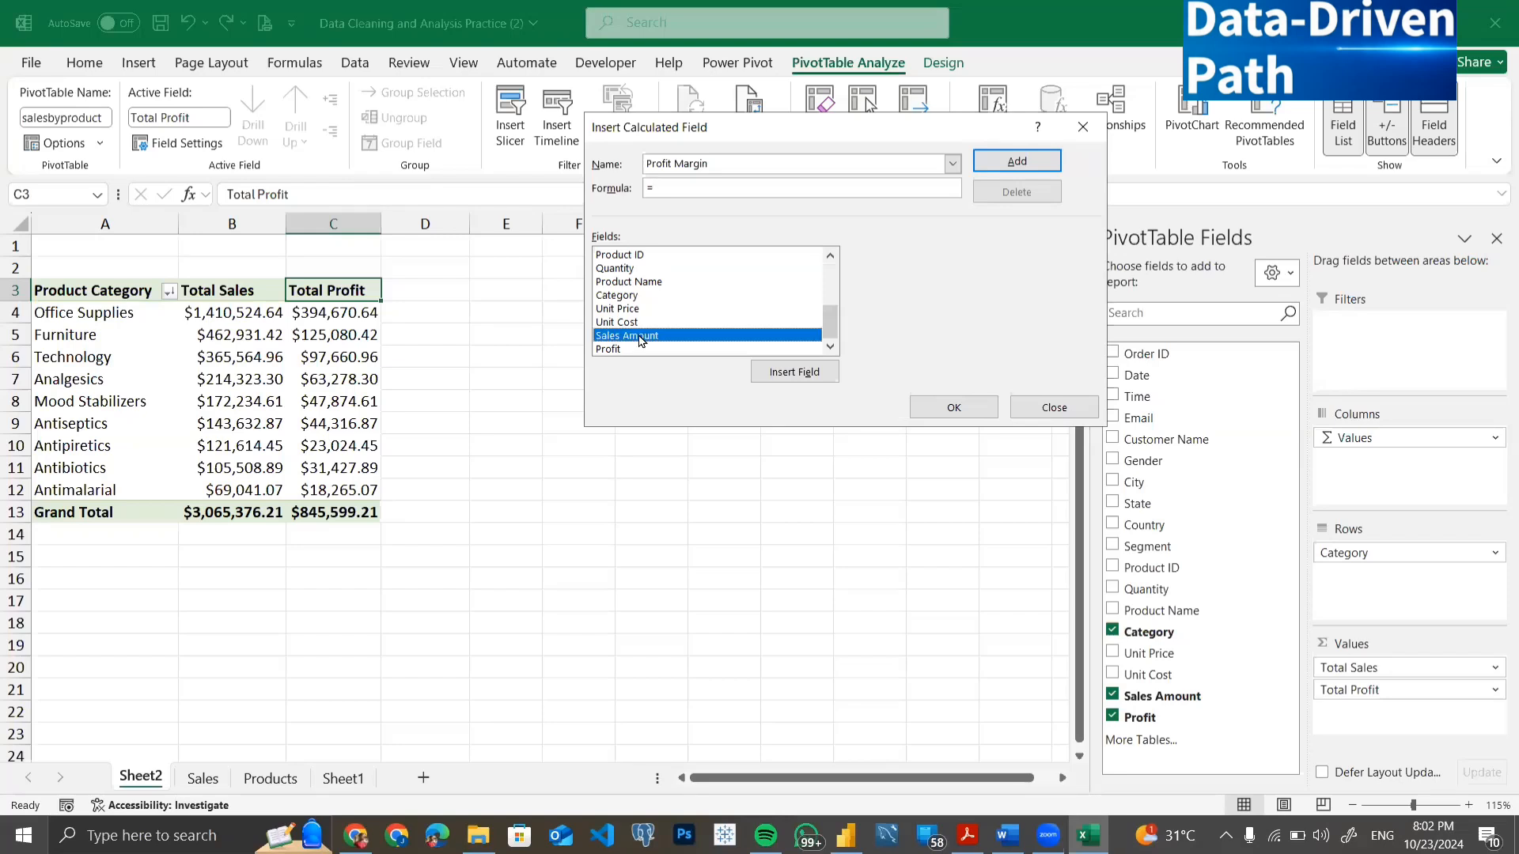
click(801, 375)
click(802, 375)
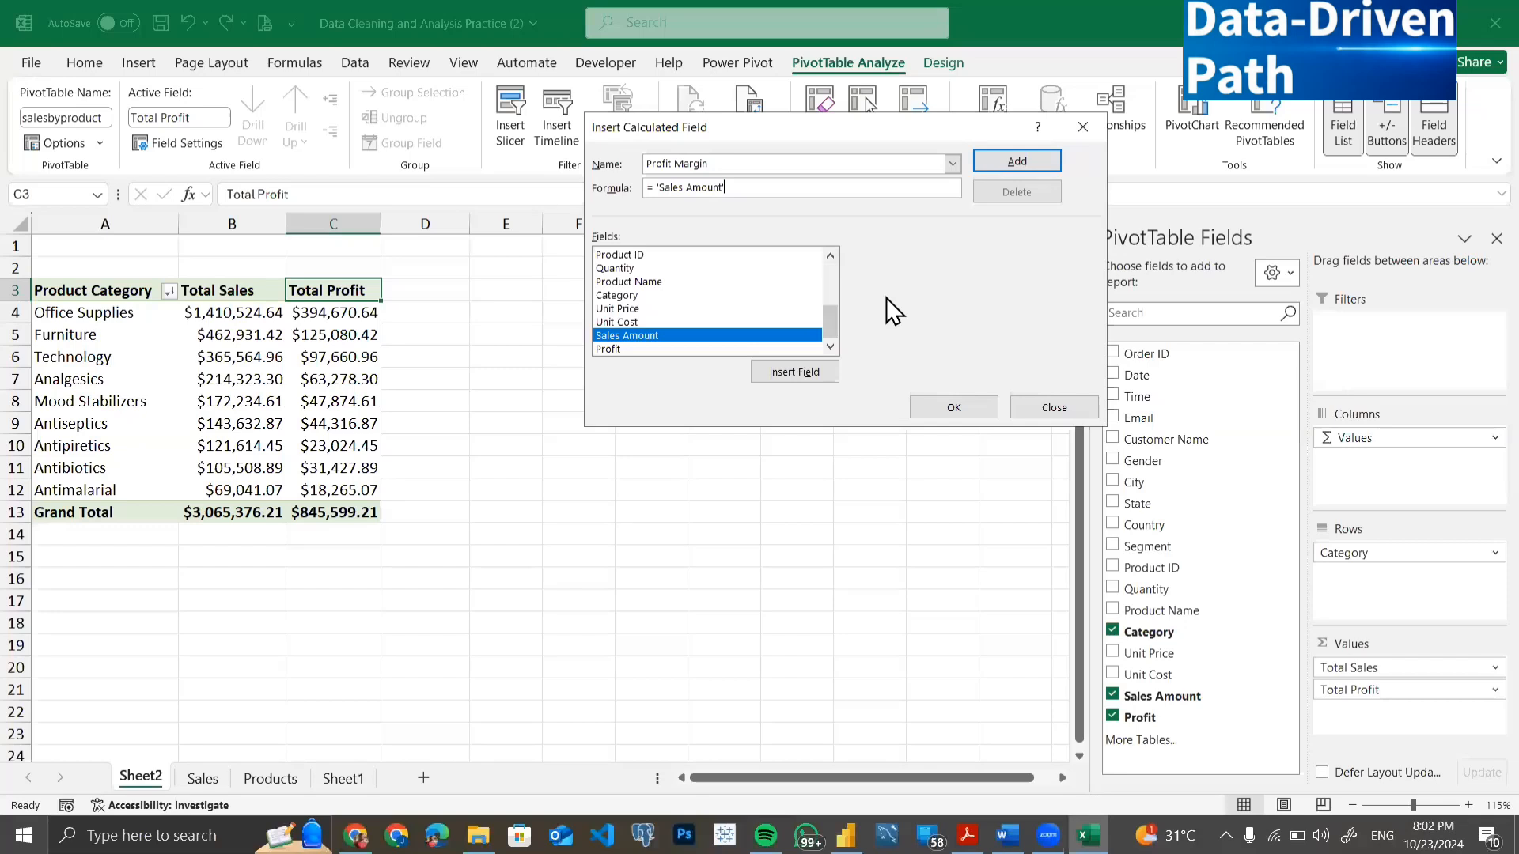
text(/)
click(648, 192)
key(shift+Down)
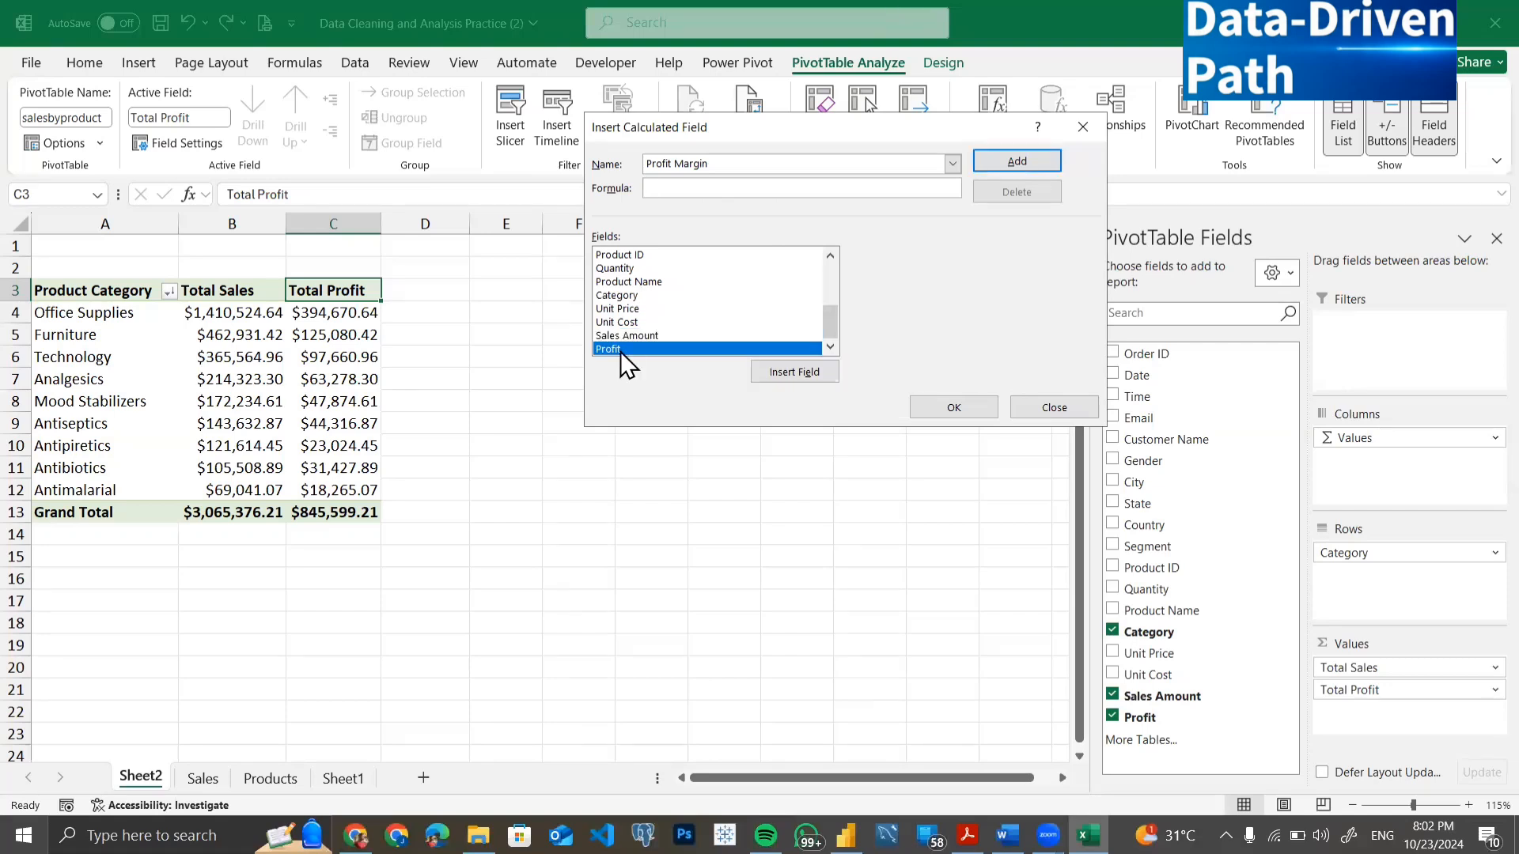
Define the Profit Margin calculated field as Profit divided by Sales Amount and add it to the PivotTable.
click(774, 374)
text(/)
click(674, 333)
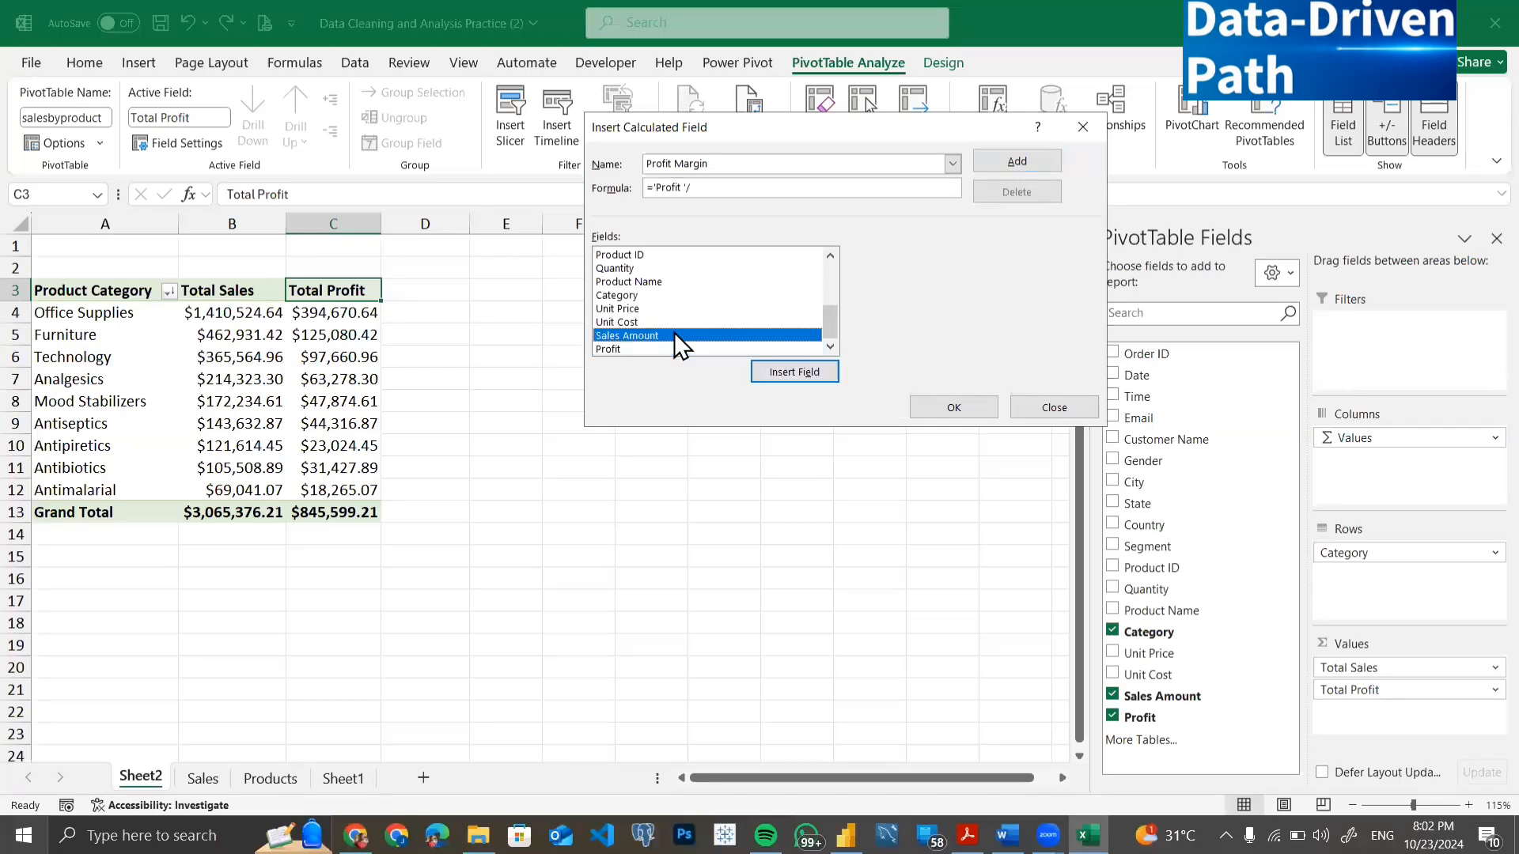
click(768, 373)
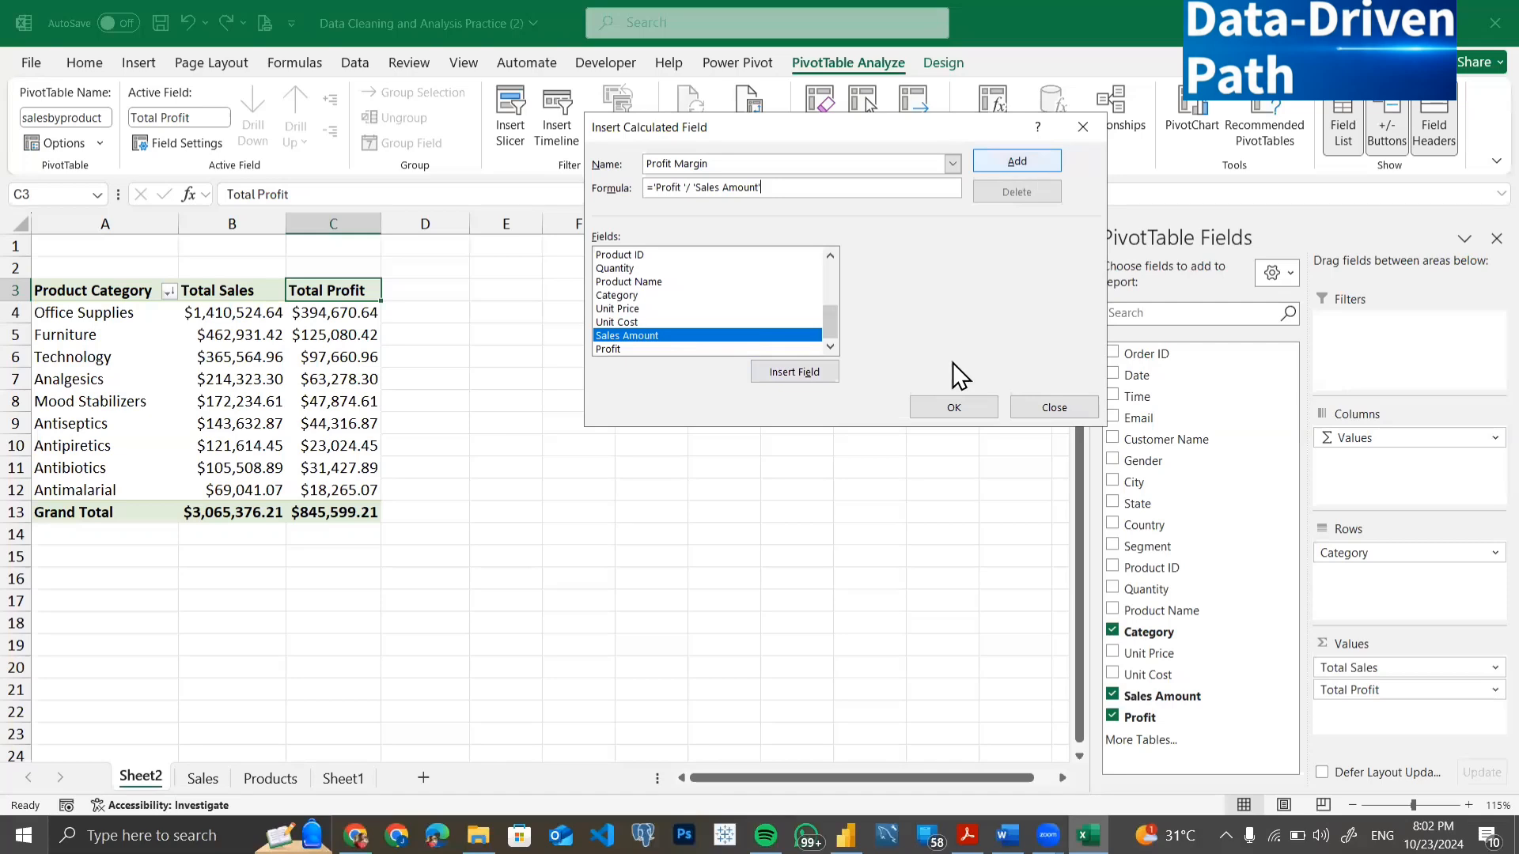
click(955, 408)
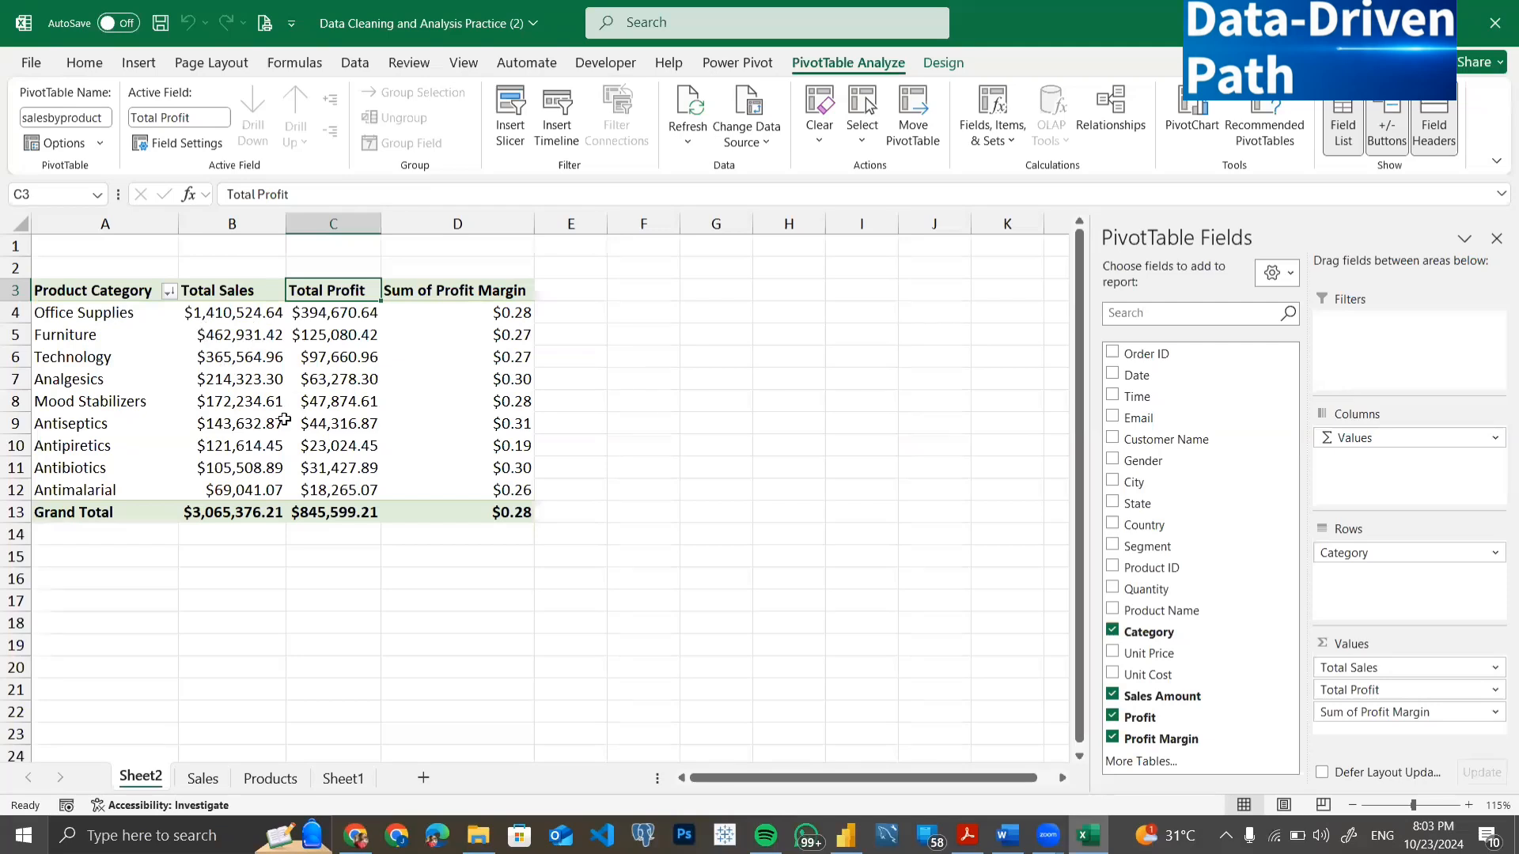
Rename the profit margin value field as Profit_Margin and format it as Percentage with two decimal places.
click(475, 426)
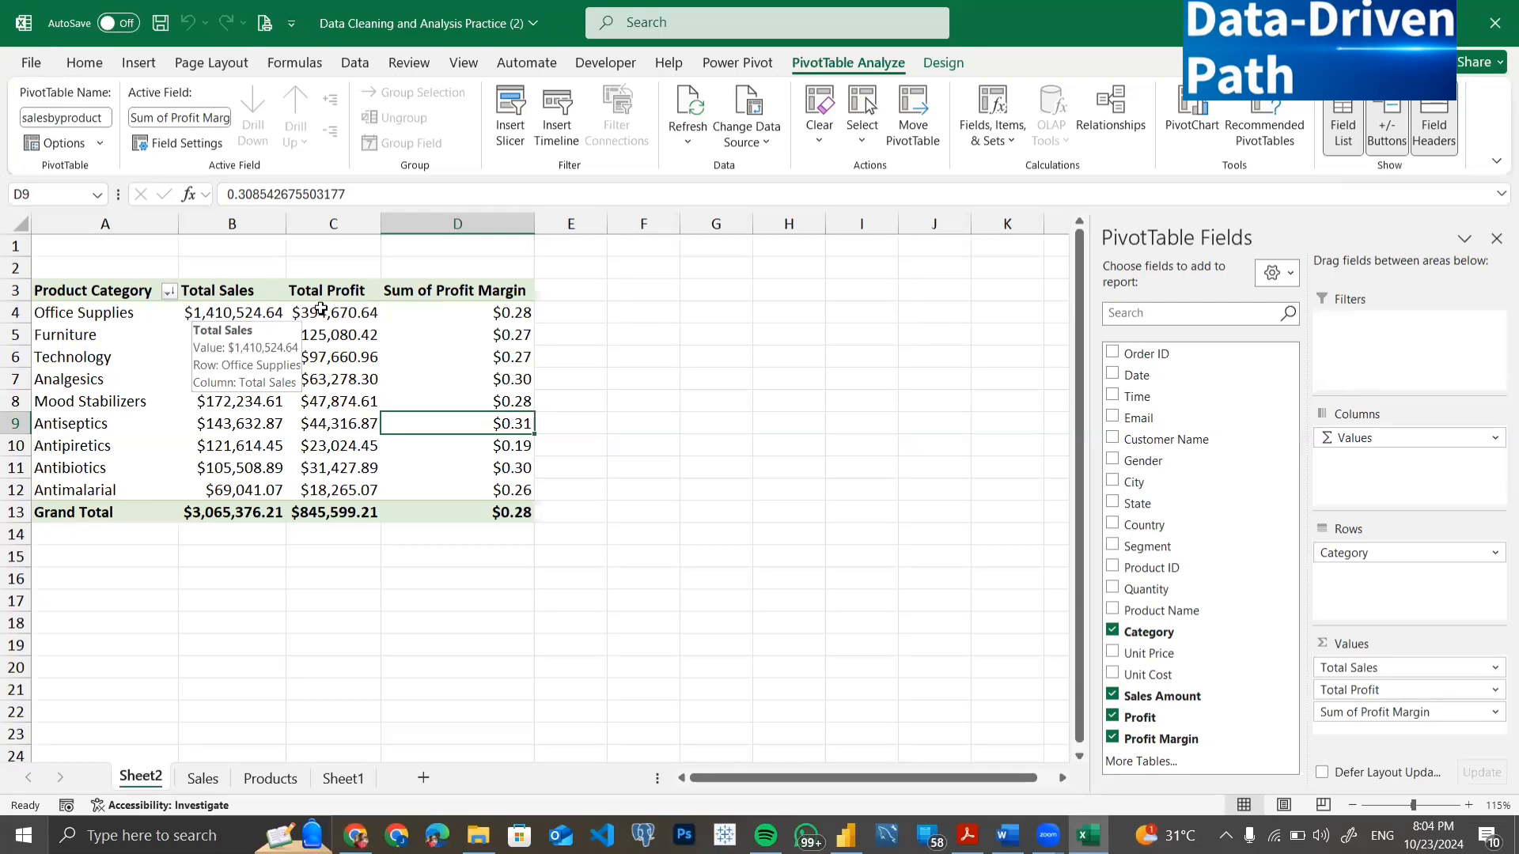
click(470, 310)
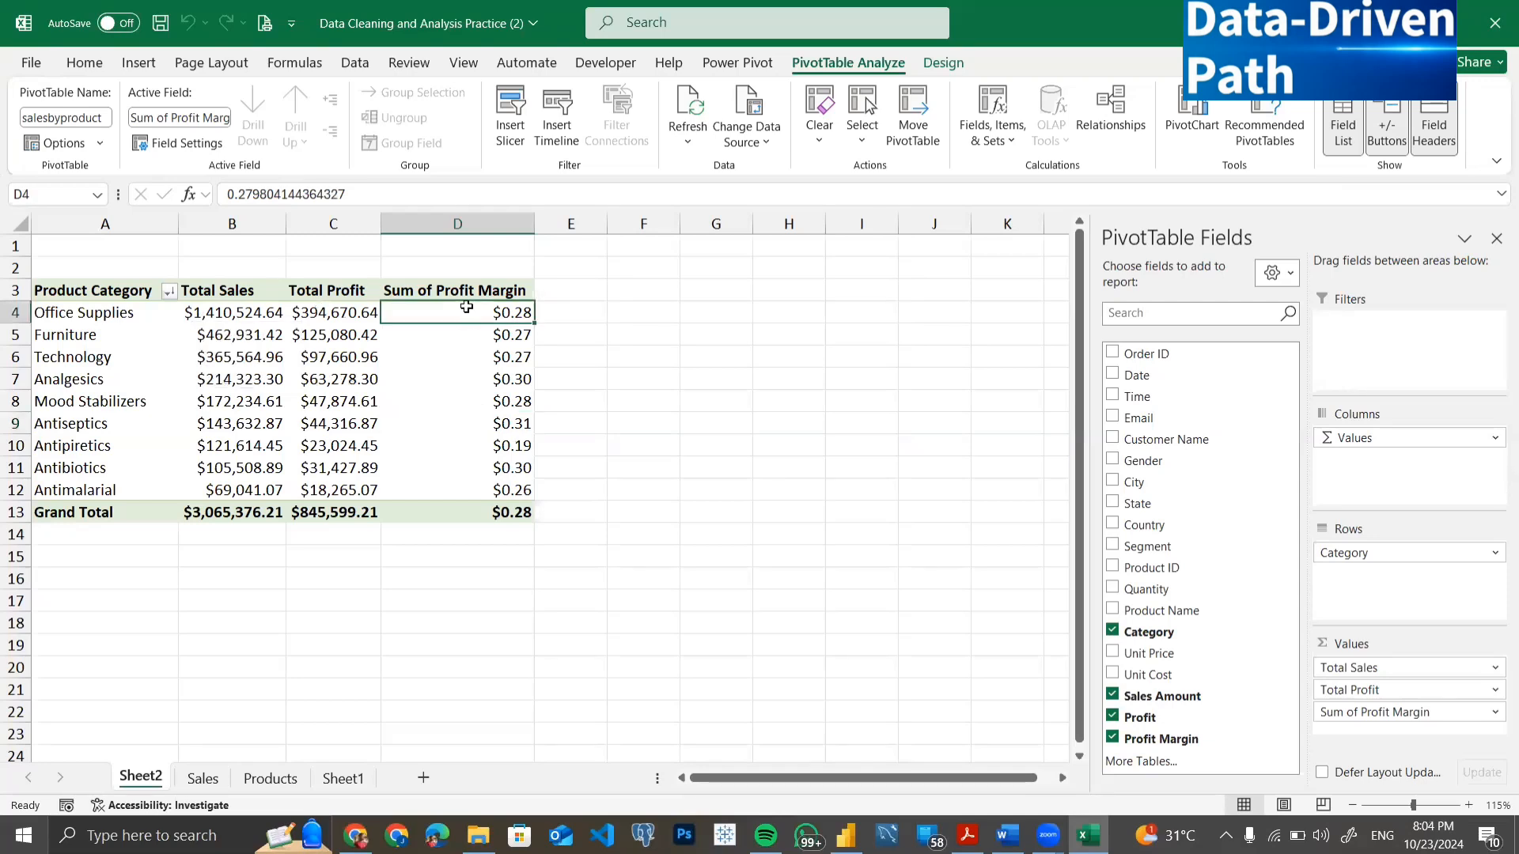
drag(473, 312, 474, 379)
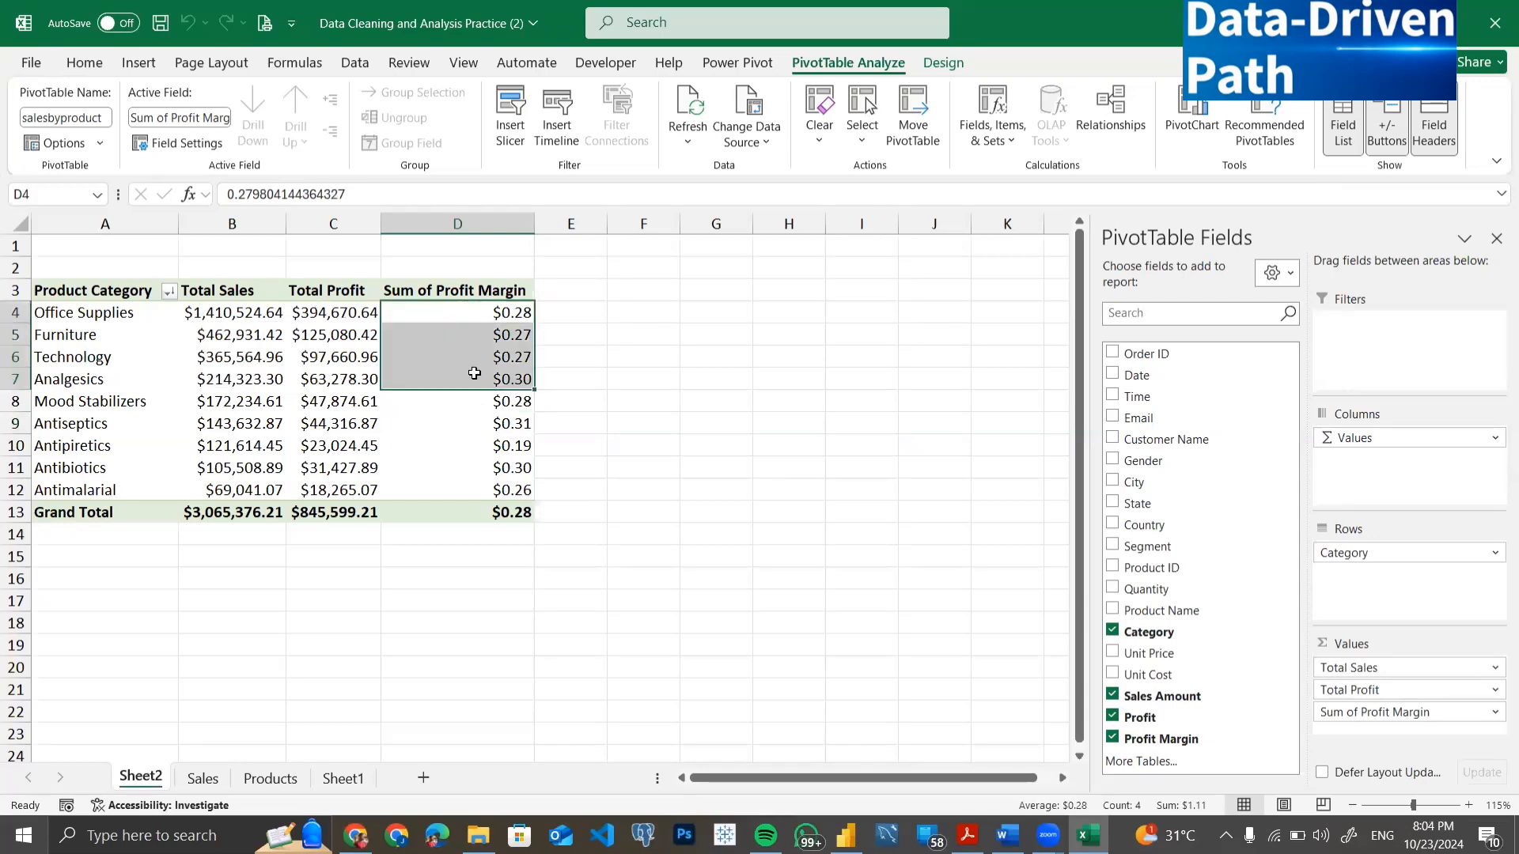
click(457, 288)
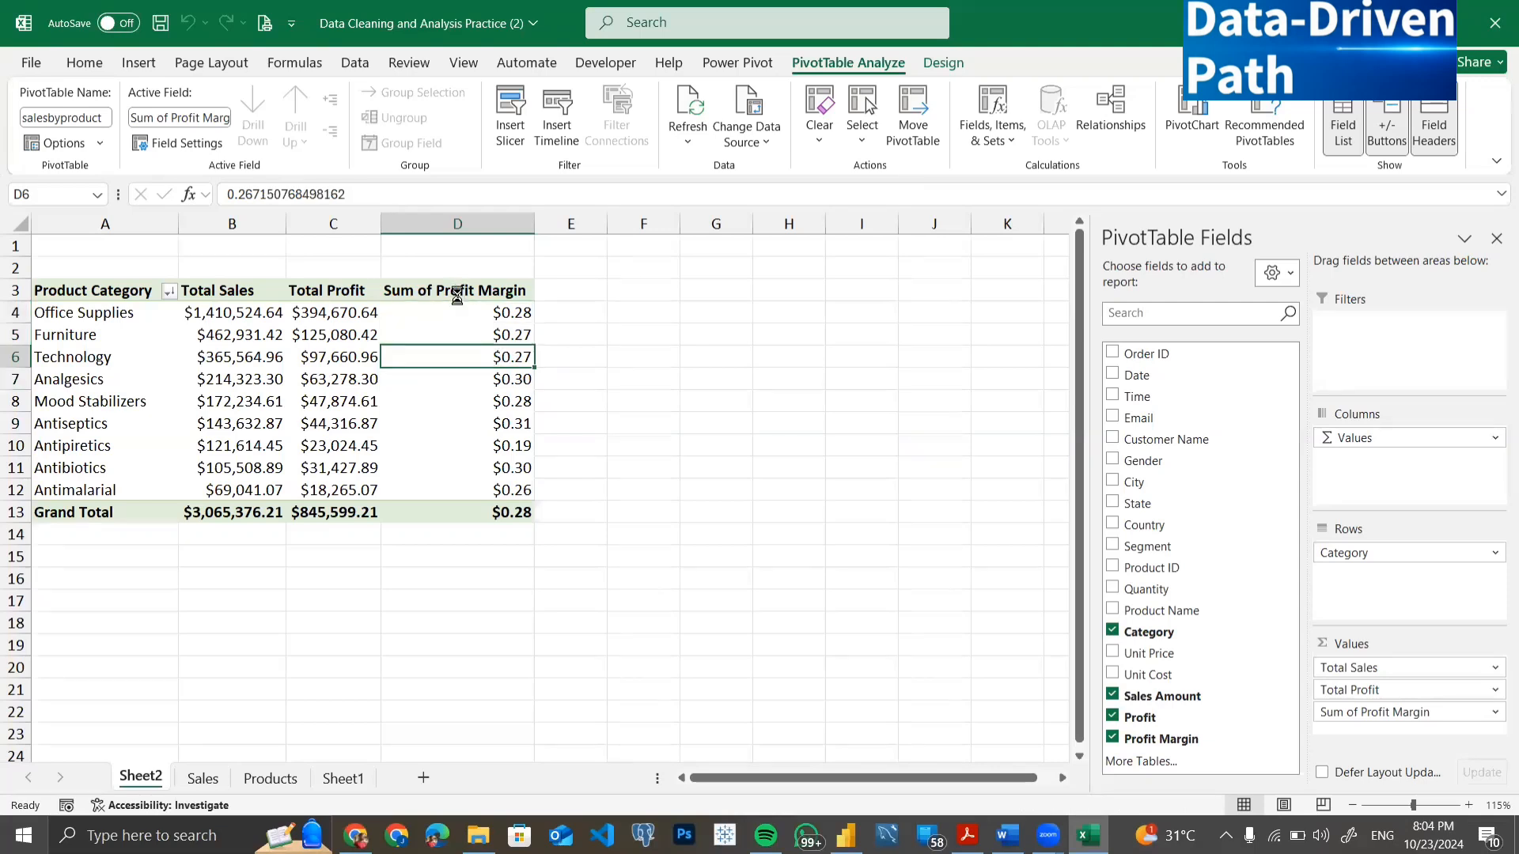
double_click(458, 298)
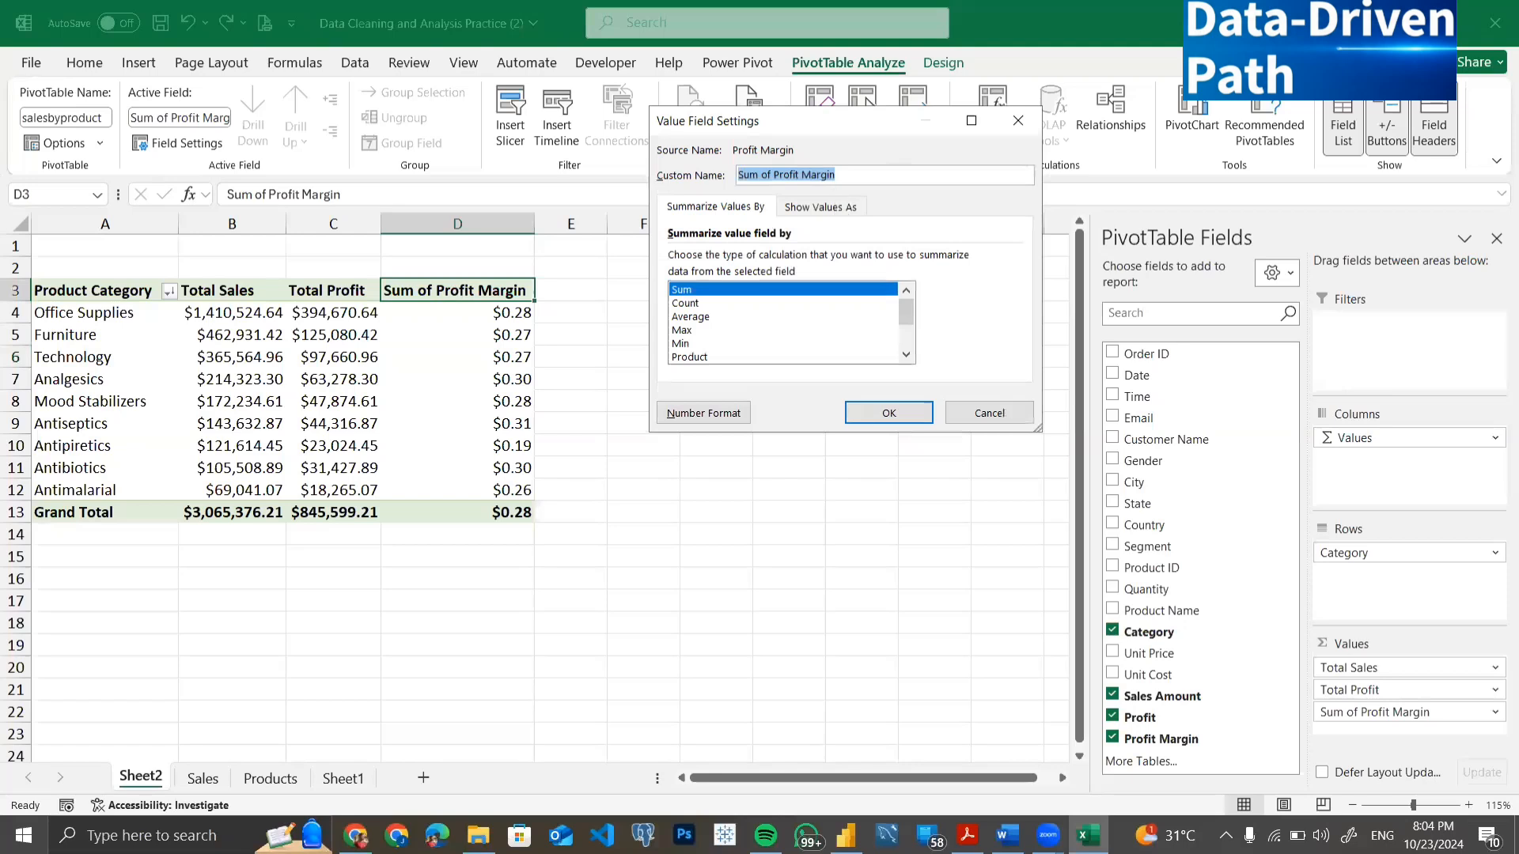
text(Profit)
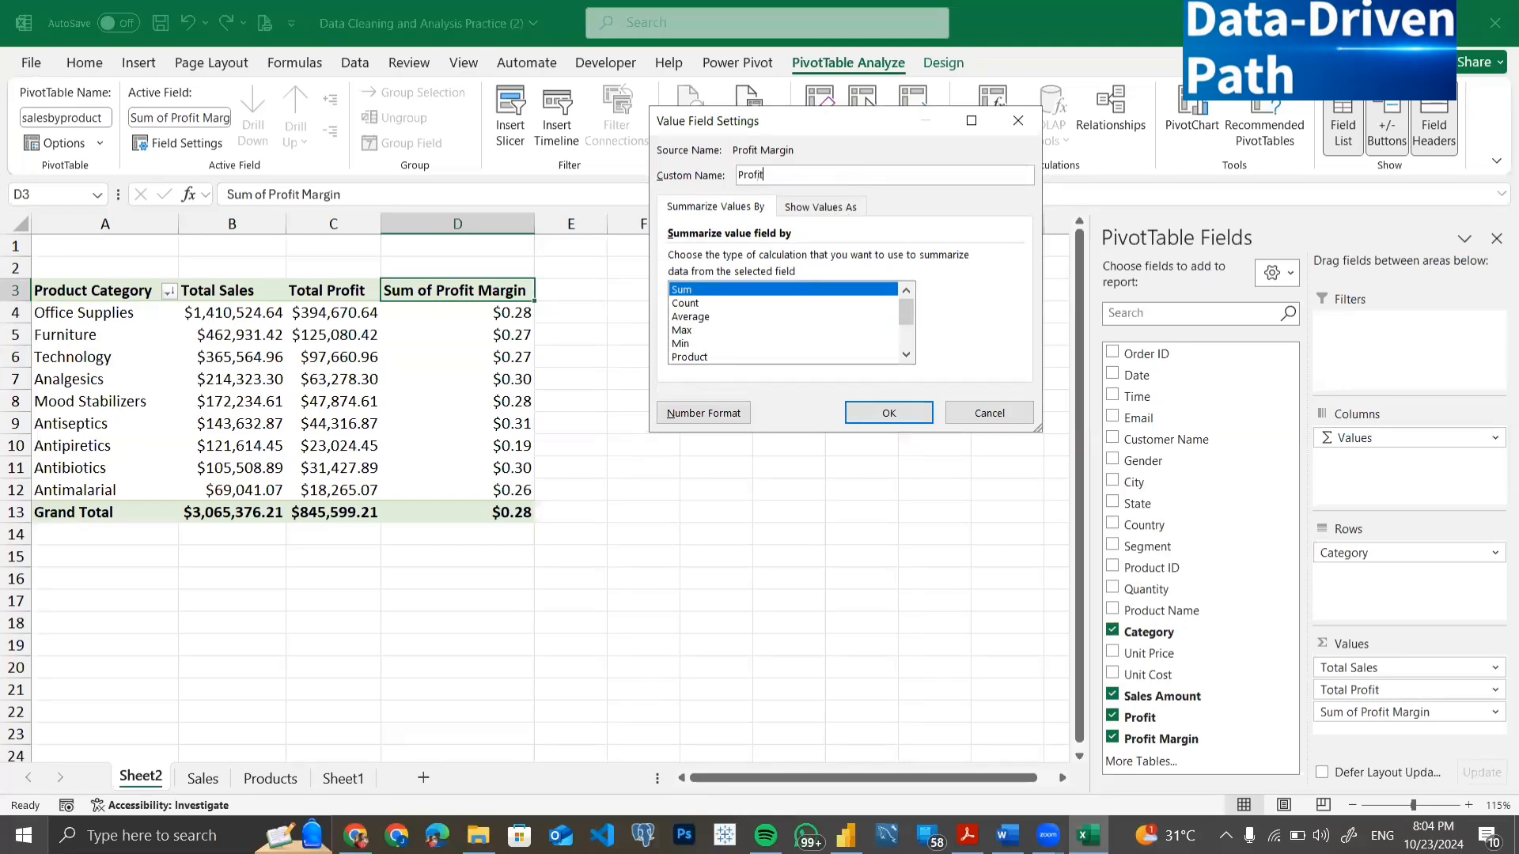
text(_Margin)
click(708, 416)
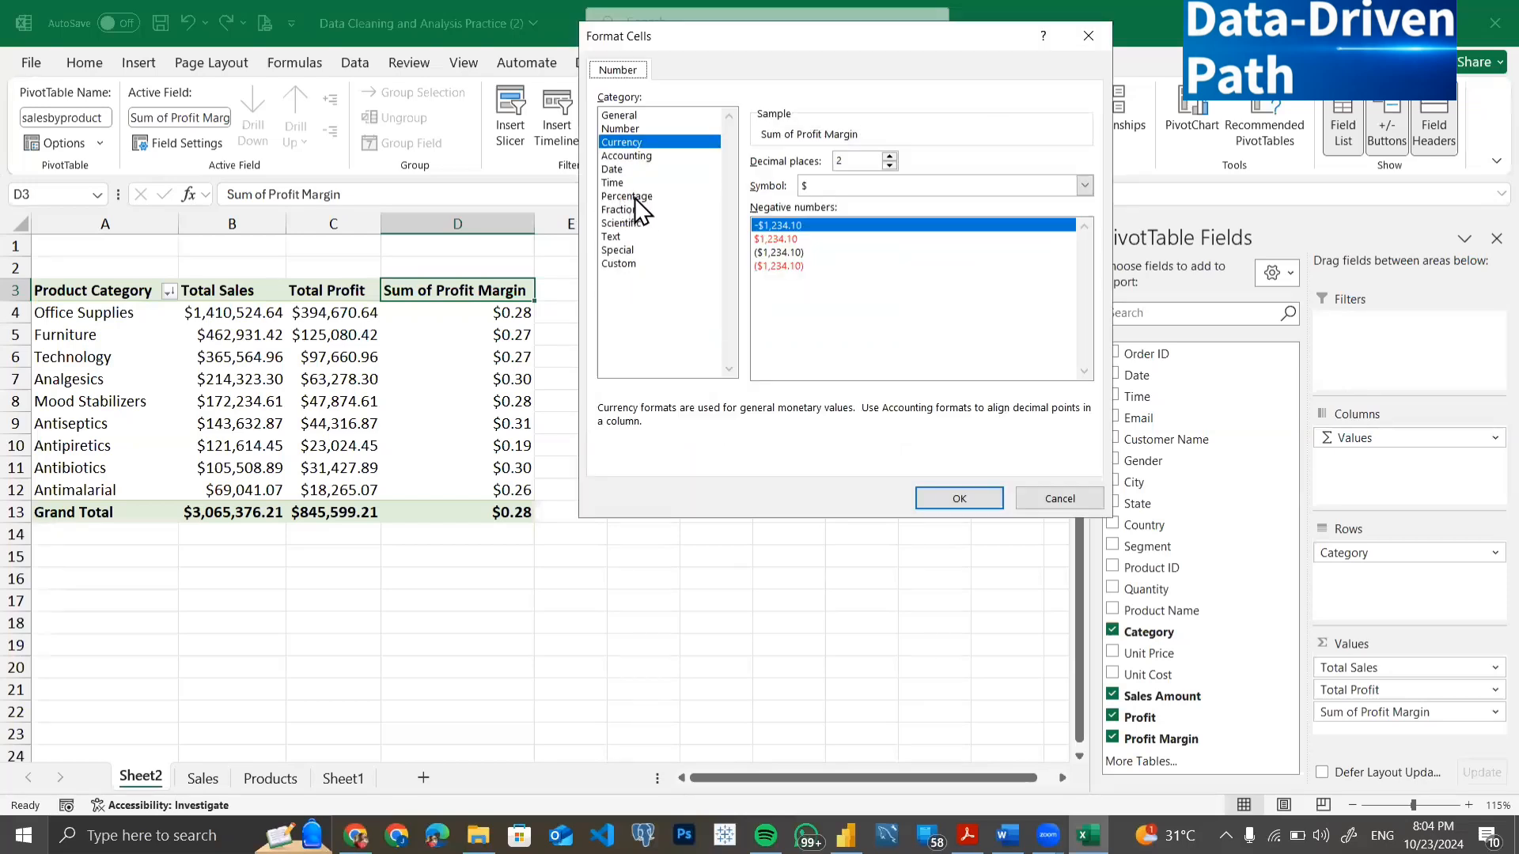
click(629, 196)
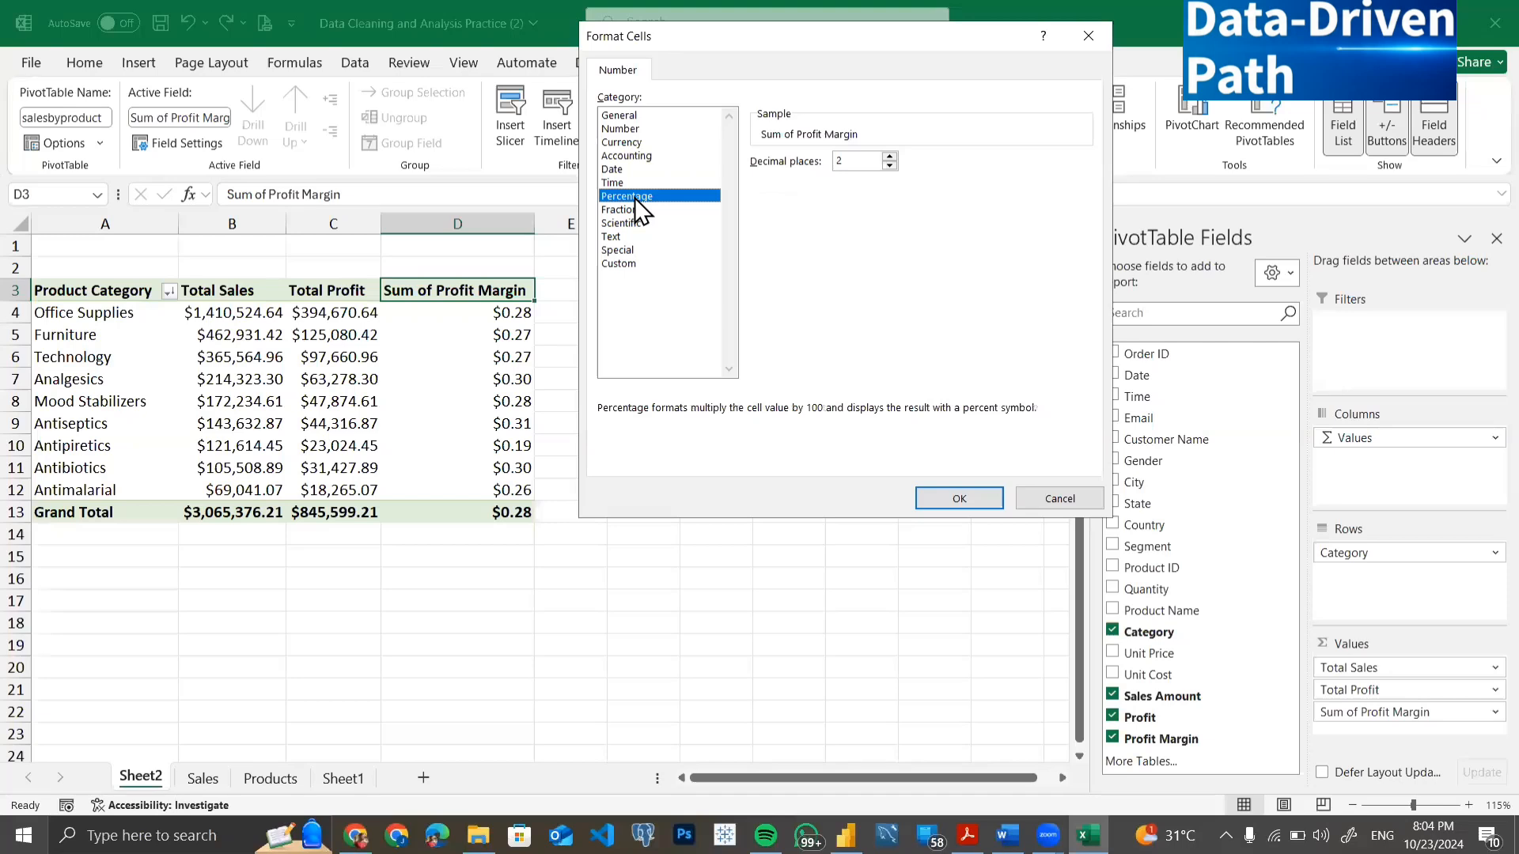
click(946, 498)
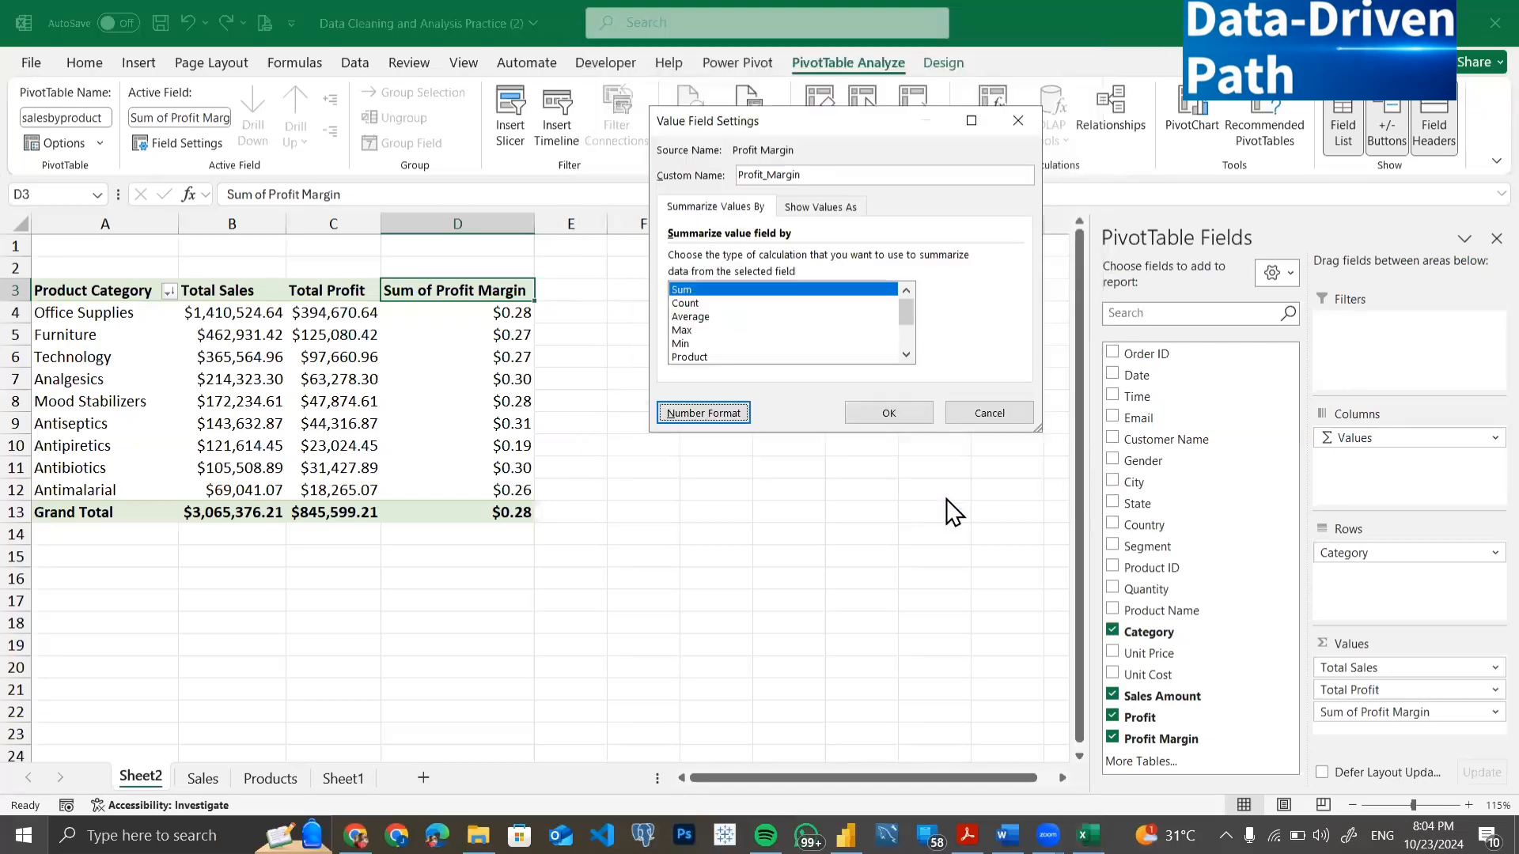
click(897, 413)
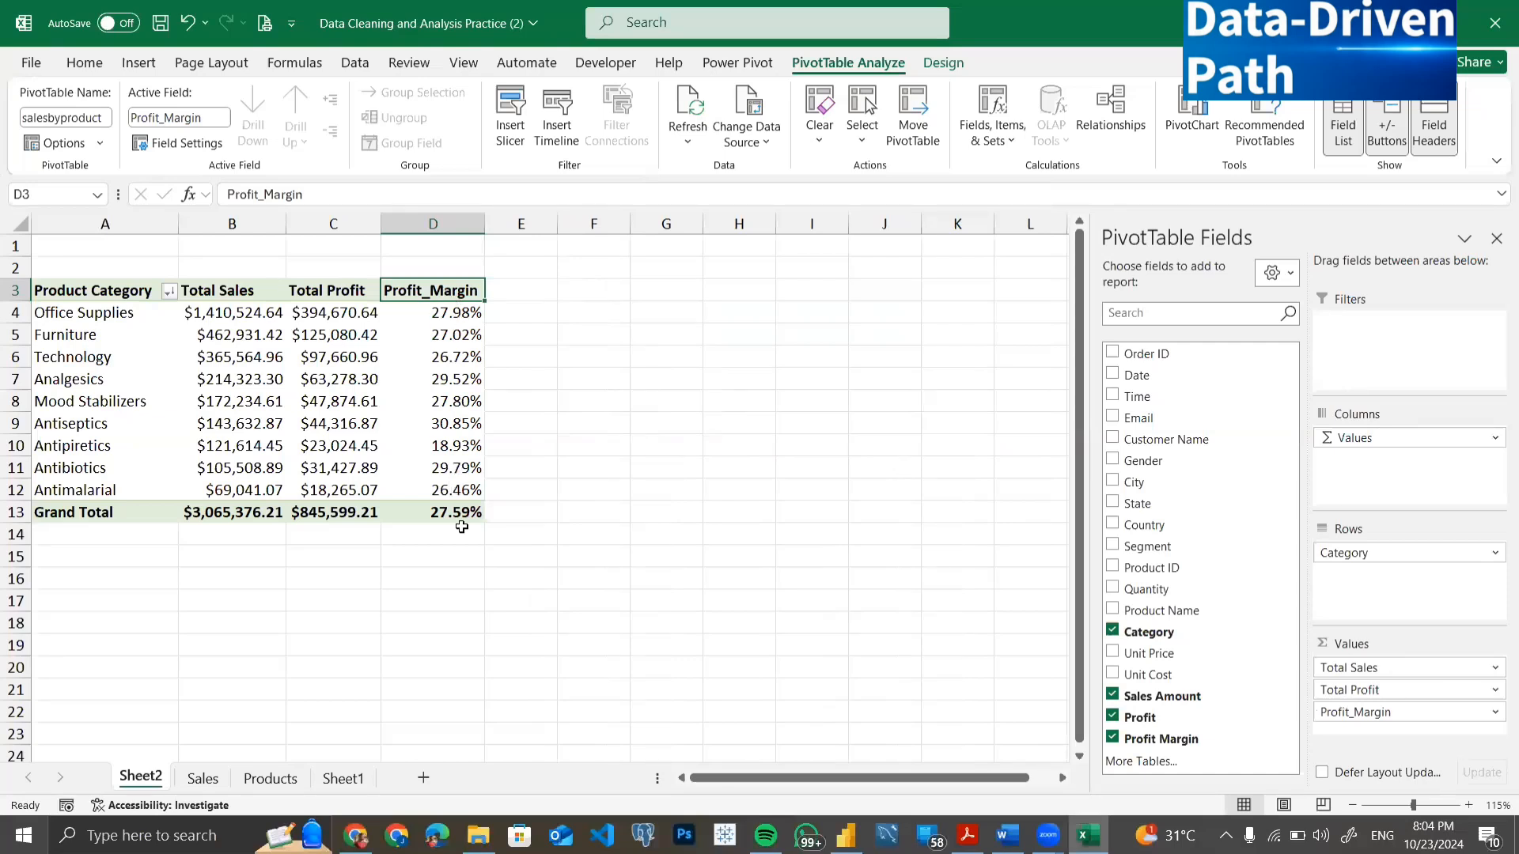
Compare total sales, total profit and profit margin across the product categories, especially Antiseptics and Office Supplies.
click(423, 431)
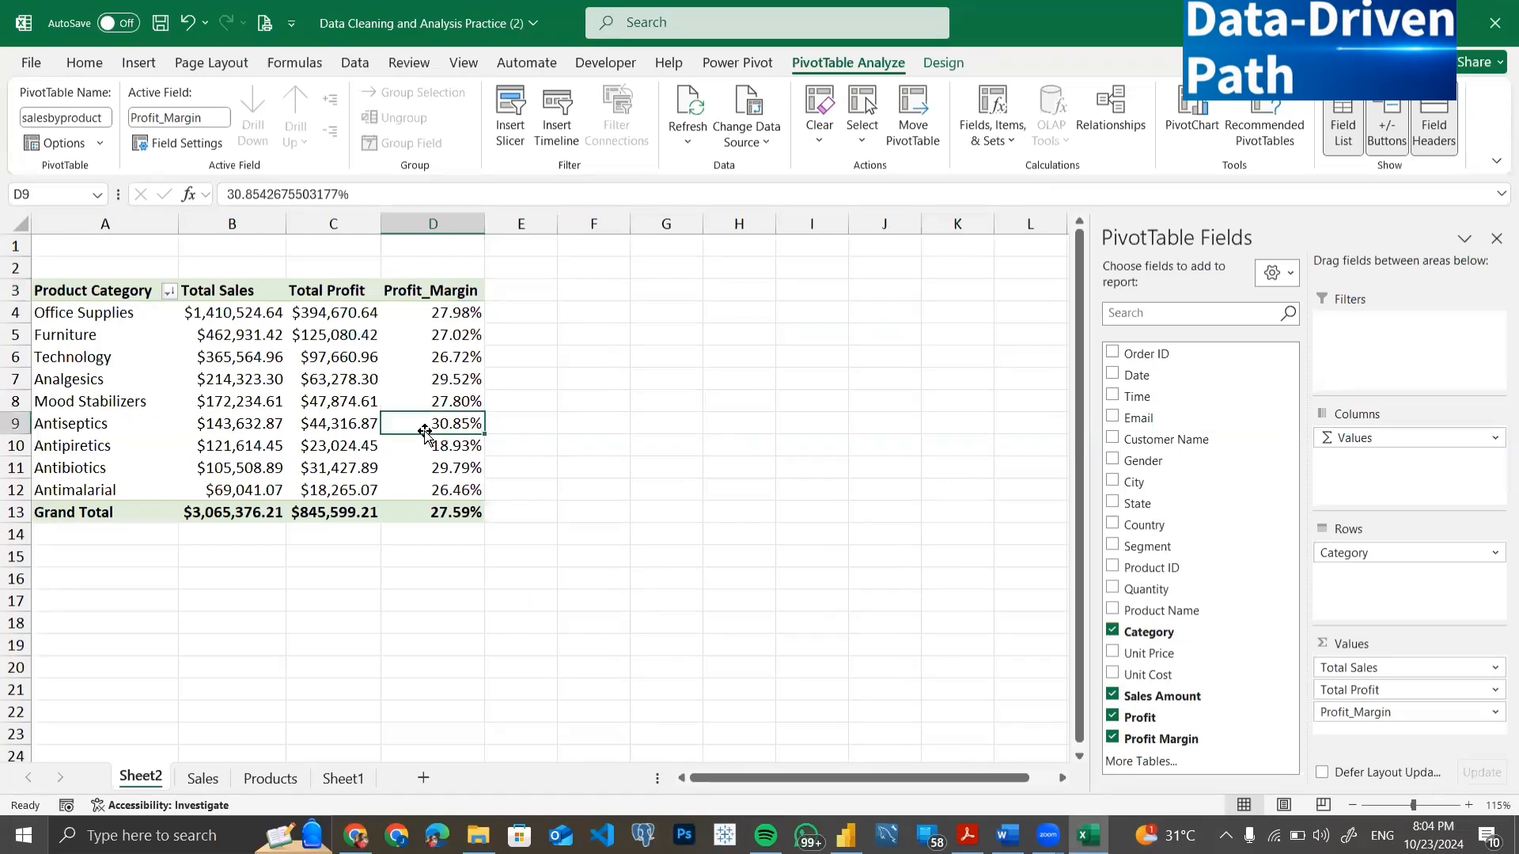
click(247, 424)
click(431, 423)
click(255, 428)
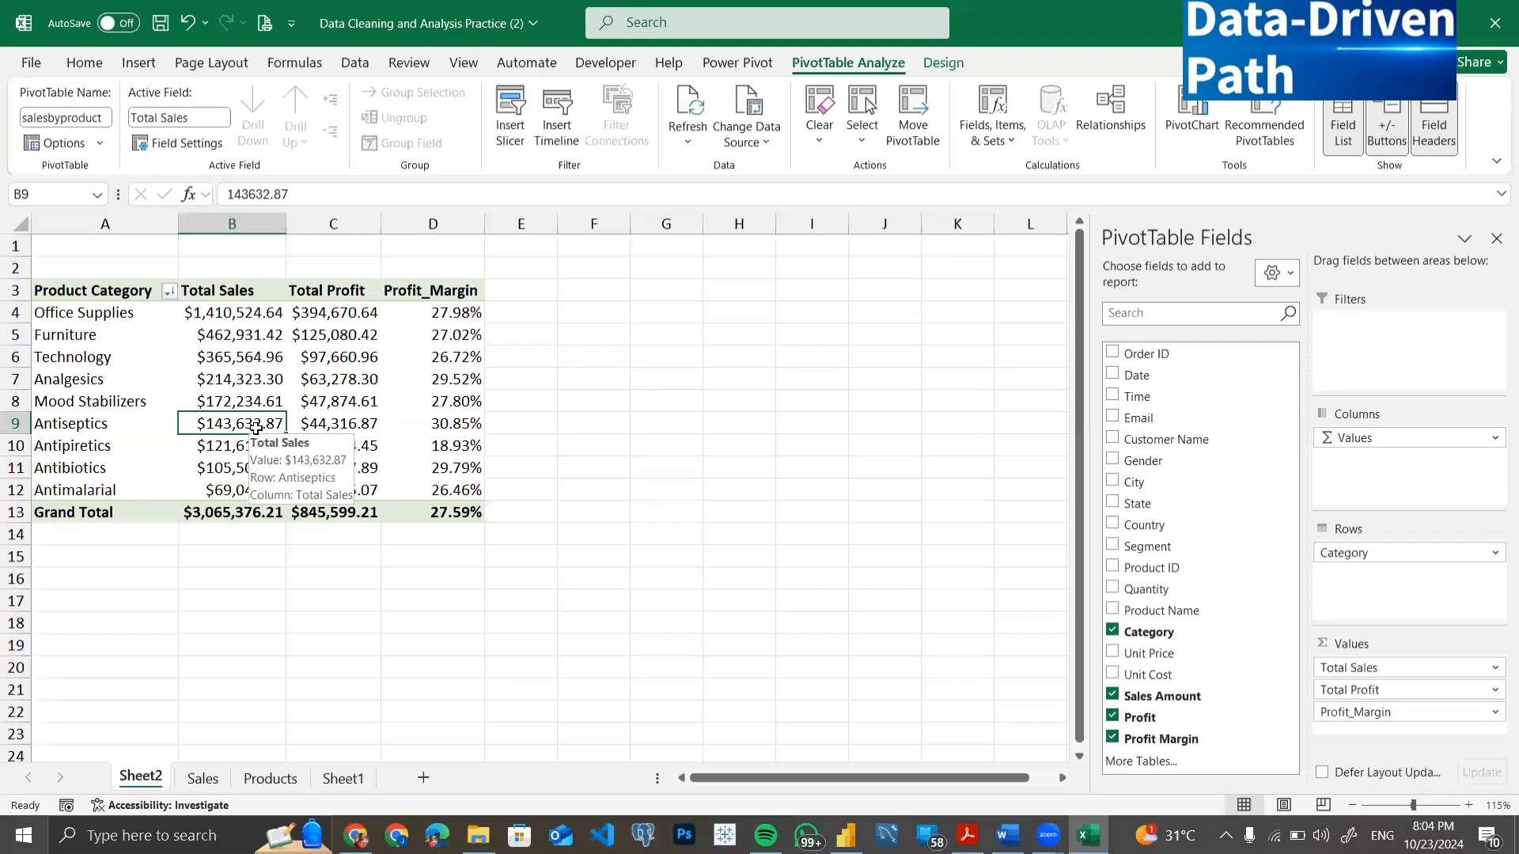
click(355, 426)
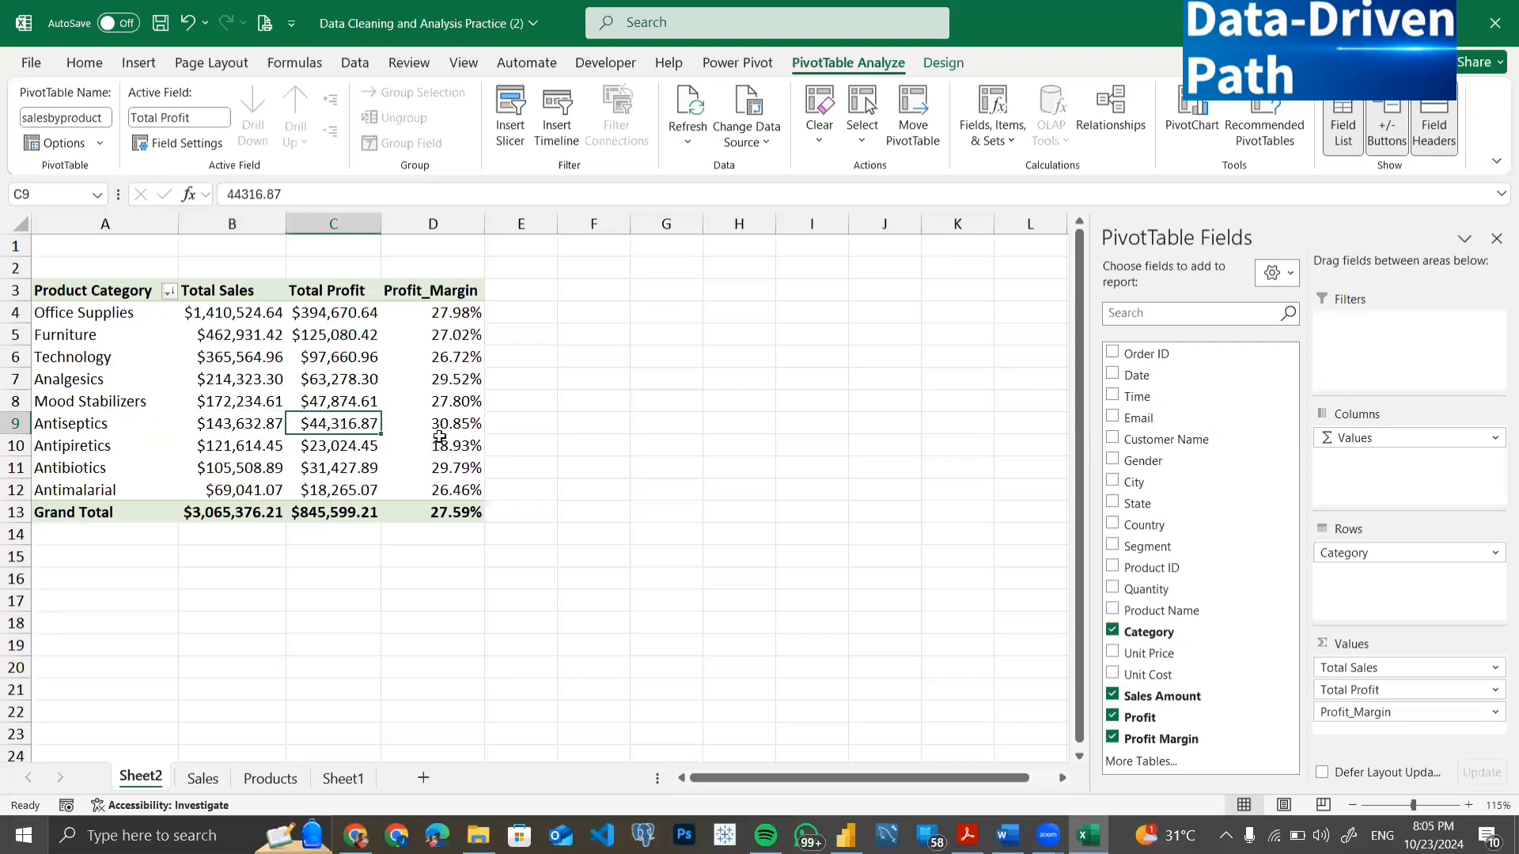
click(444, 433)
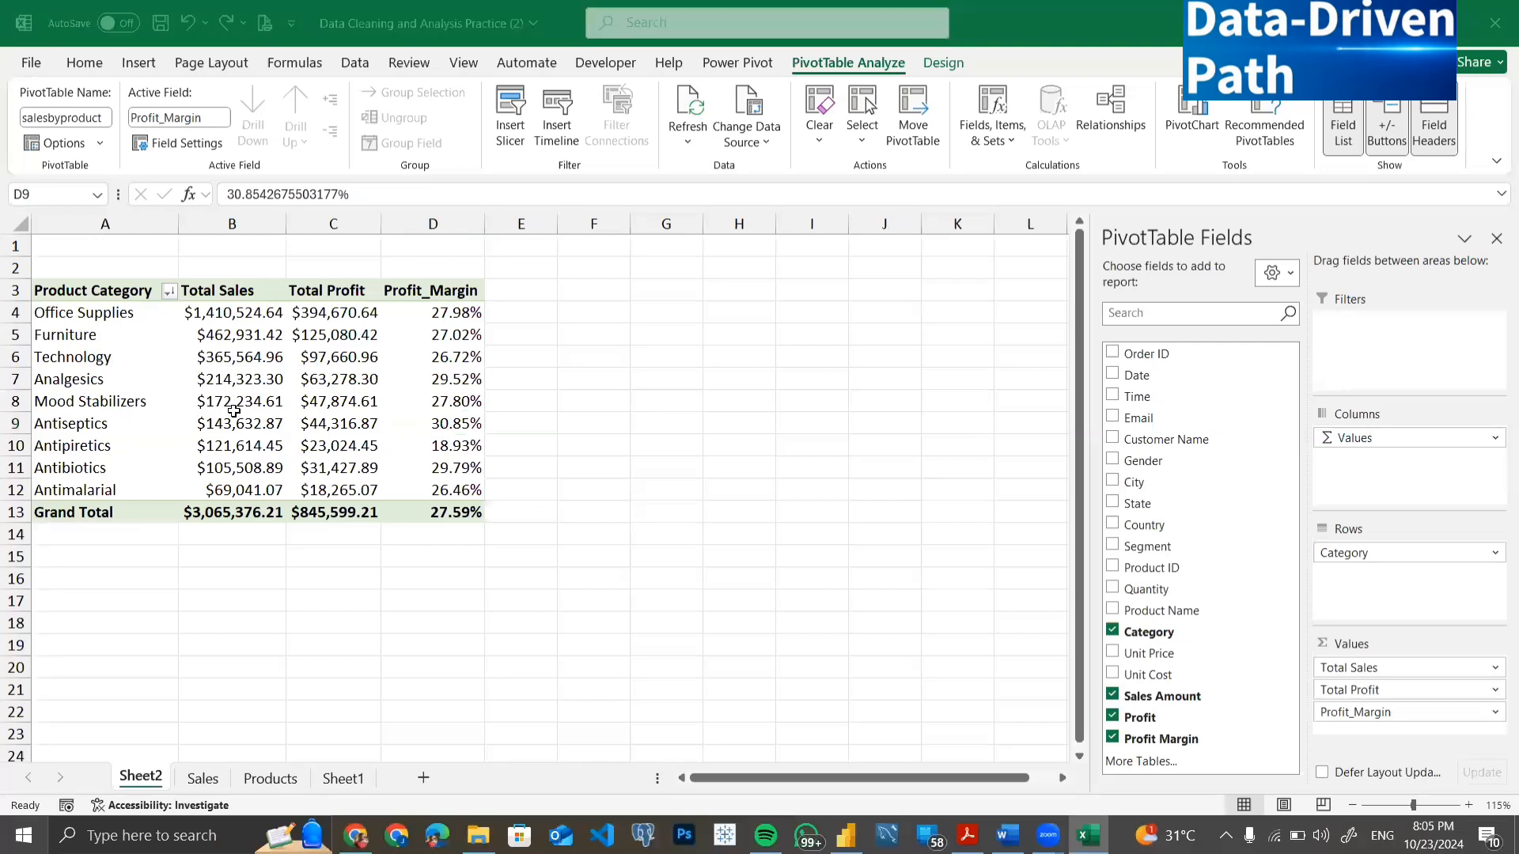
click(247, 313)
click(427, 311)
click(91, 313)
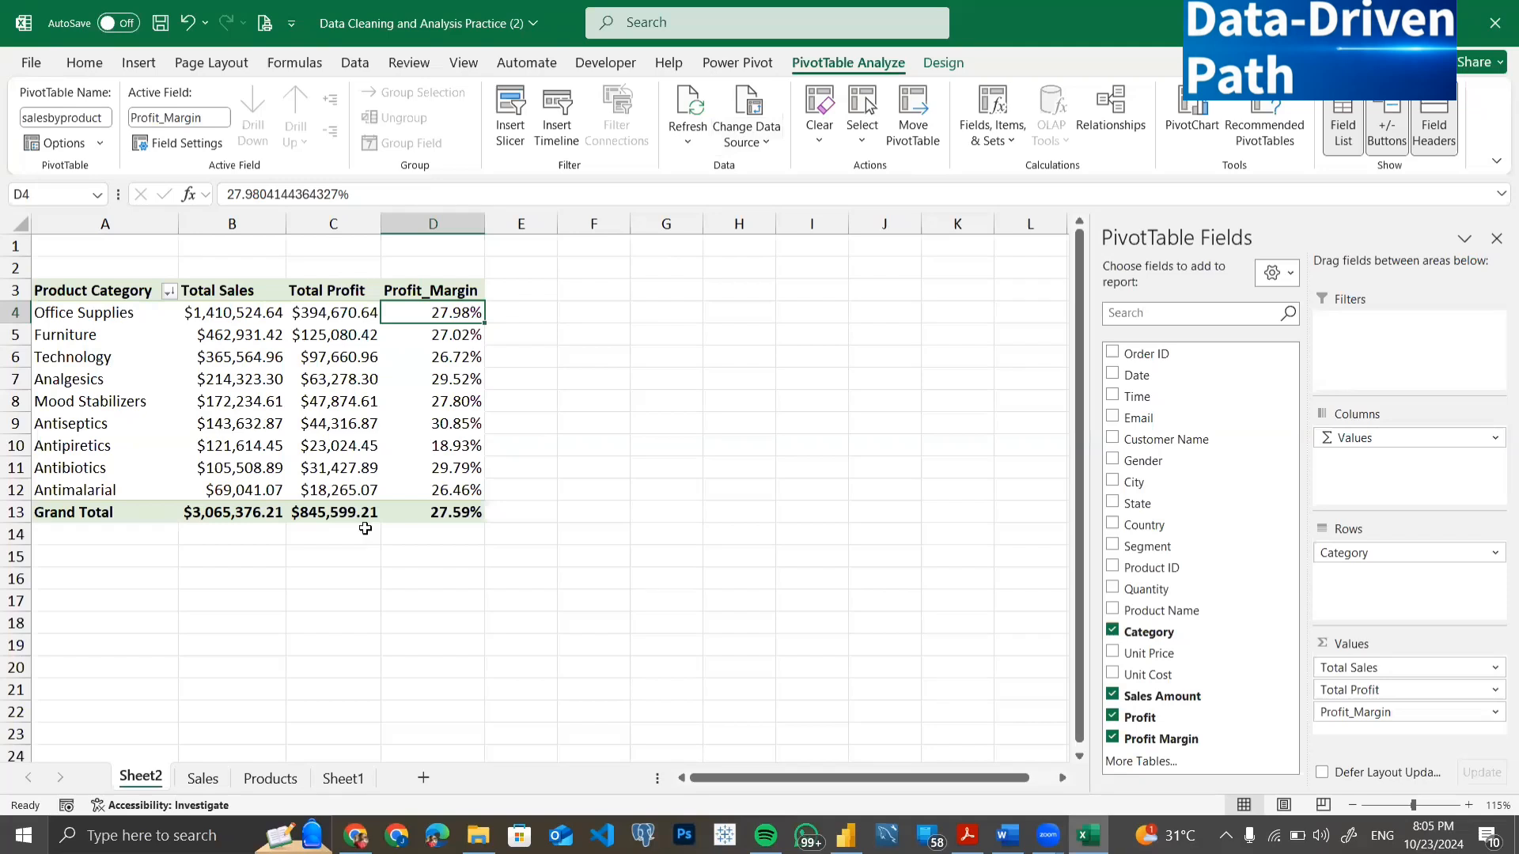
drag(417, 474, 427, 491)
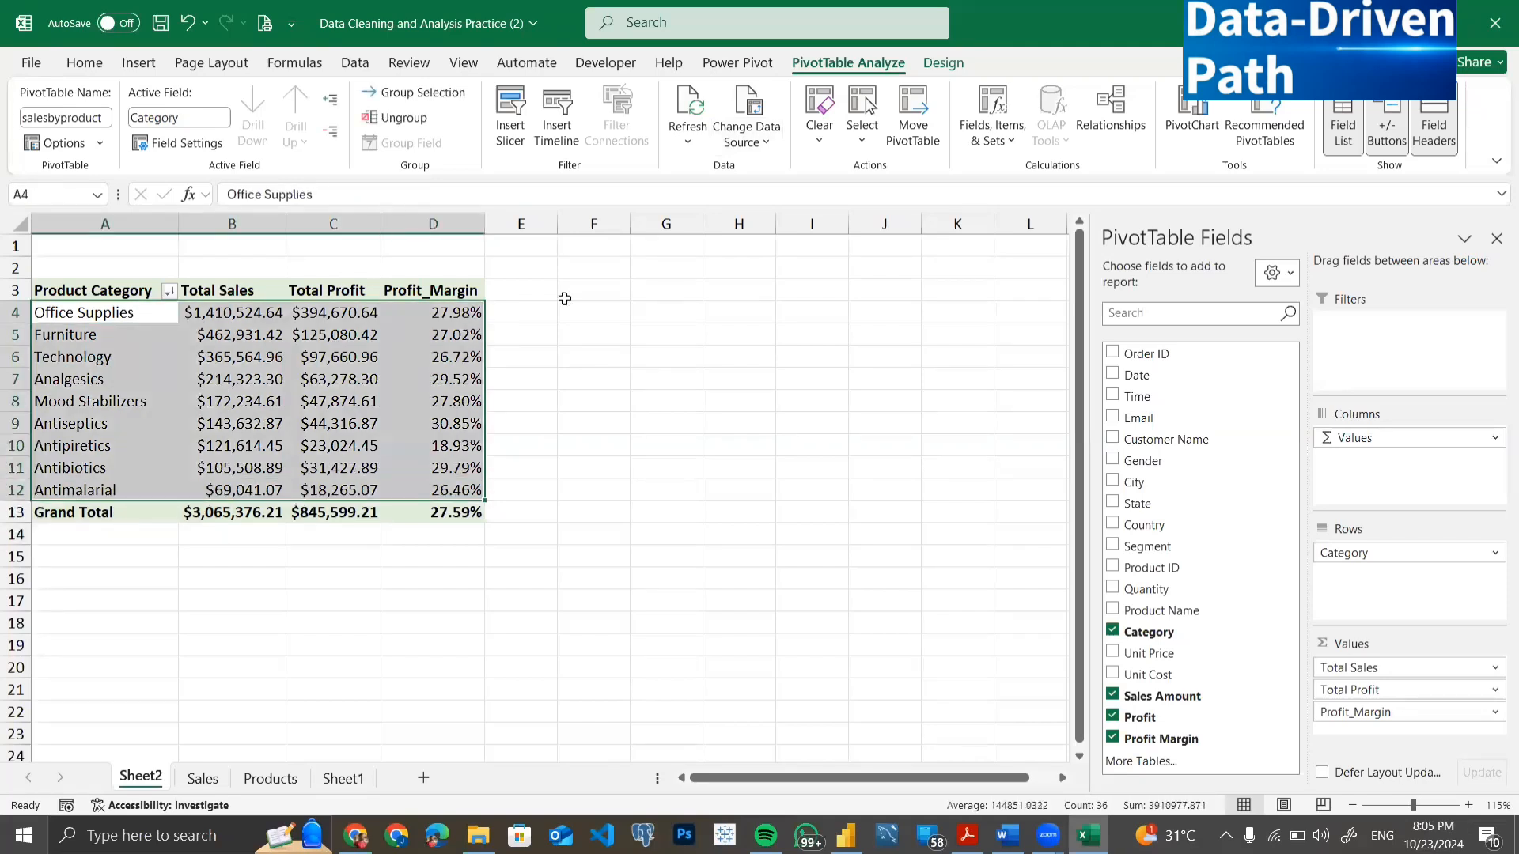
Insert a second PivotTable from sales_table at cell H3 of the existing Sheet2.
click(685, 291)
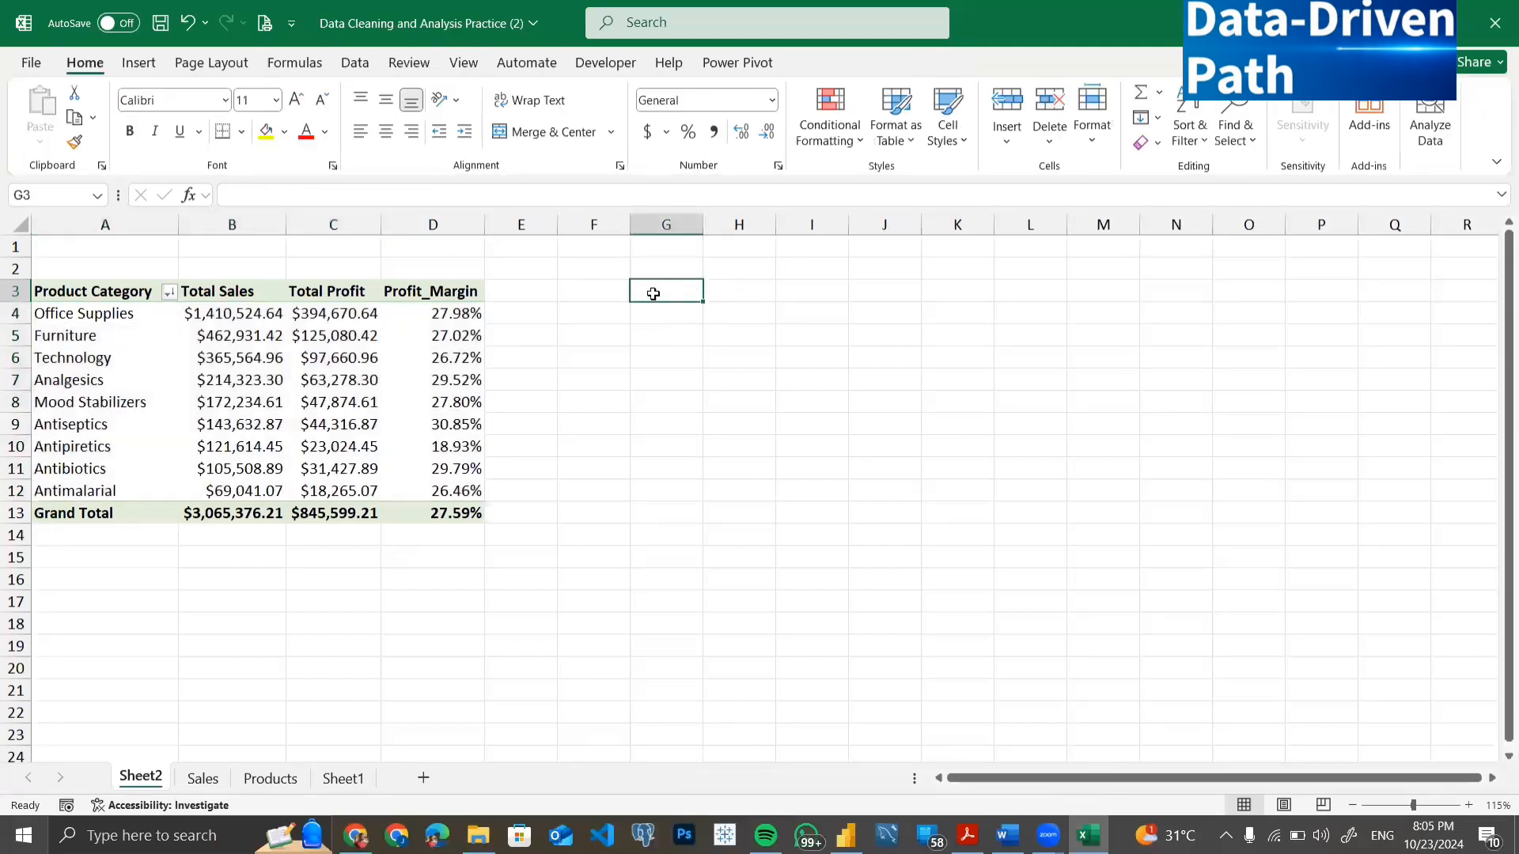
click(727, 290)
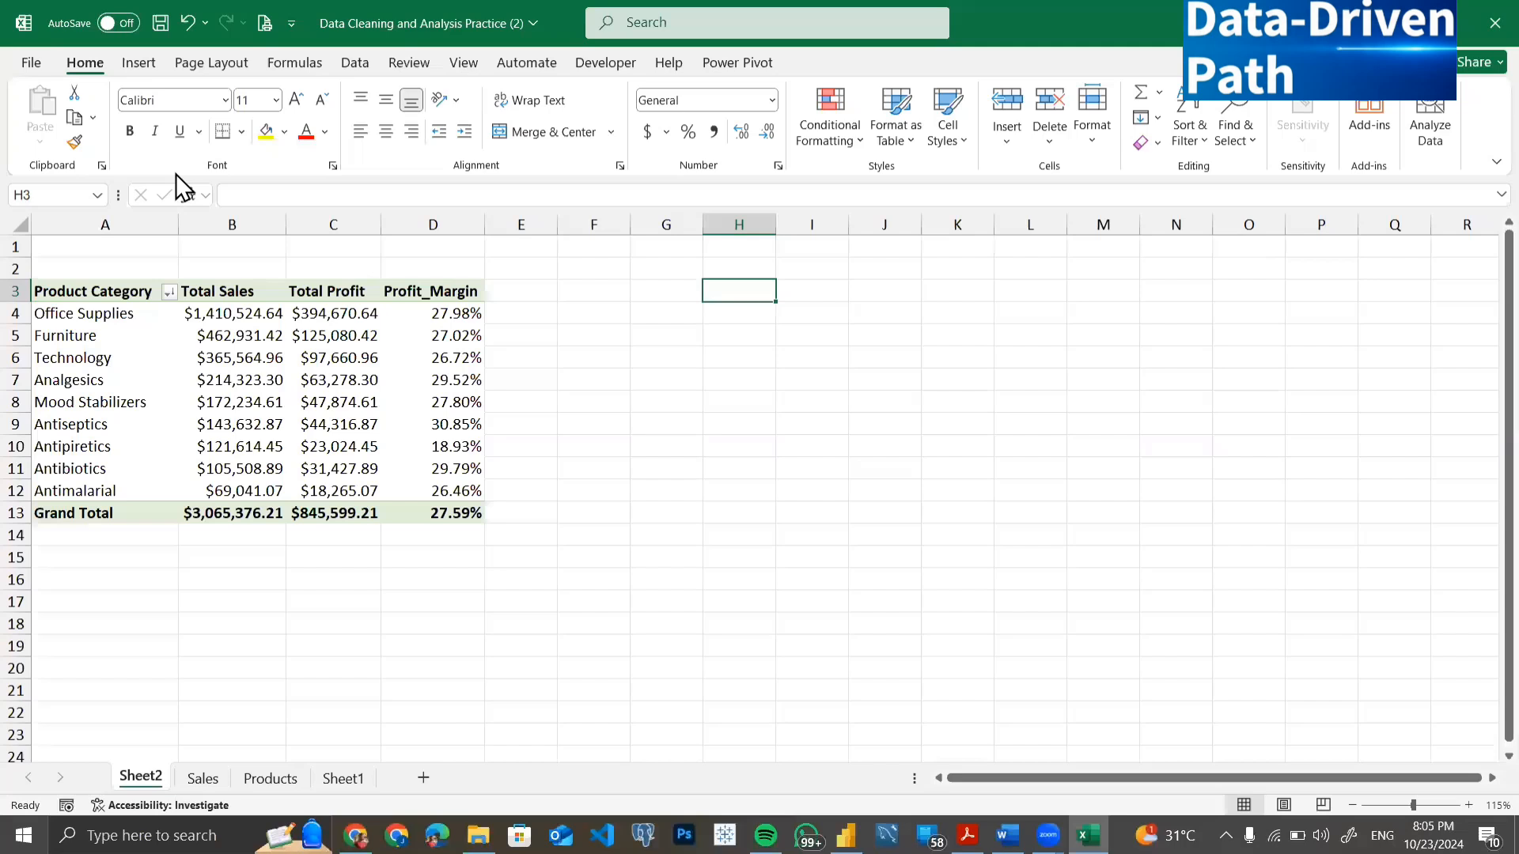
click(139, 63)
click(50, 98)
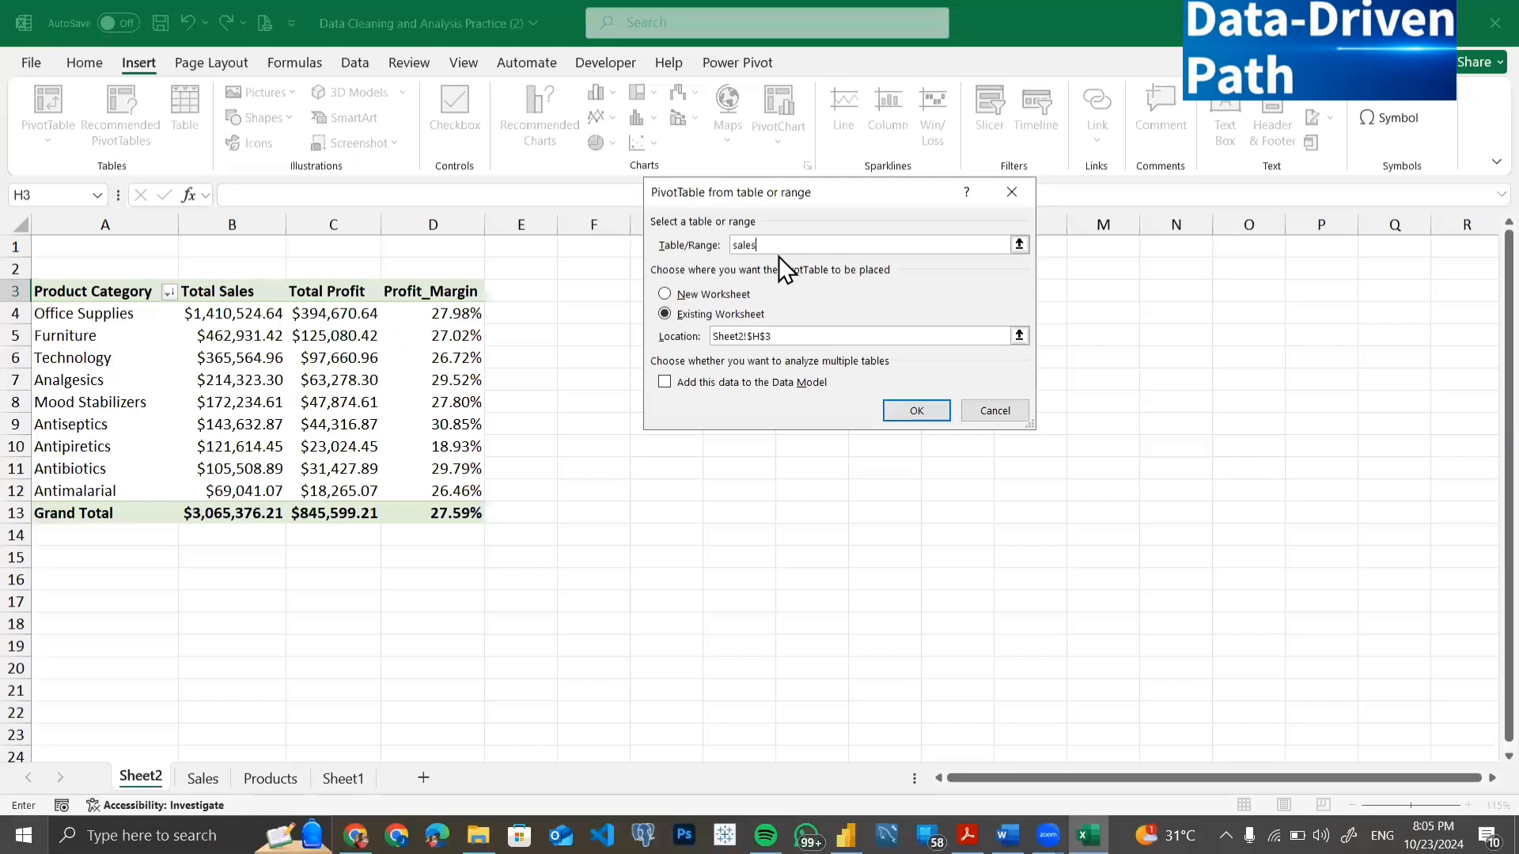
text(sales_table)
click(892, 410)
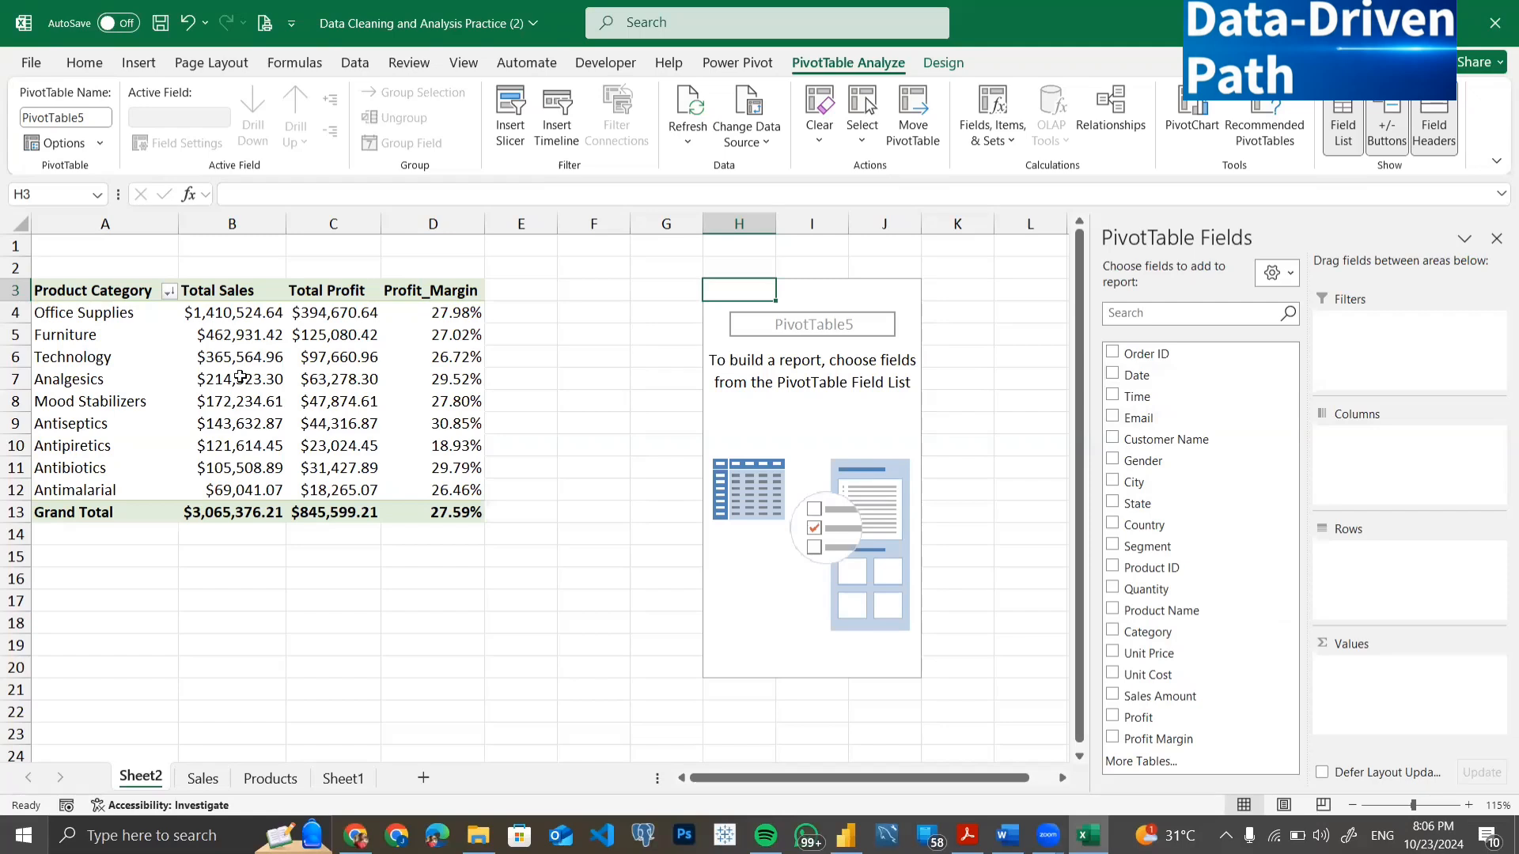
Review the profit margins of the individual categories against the Grand Total in the first PivotTable.
mouse_move(241, 376)
mouse_move(461, 472)
mouse_move(440, 313)
drag(440, 312, 439, 485)
click(419, 513)
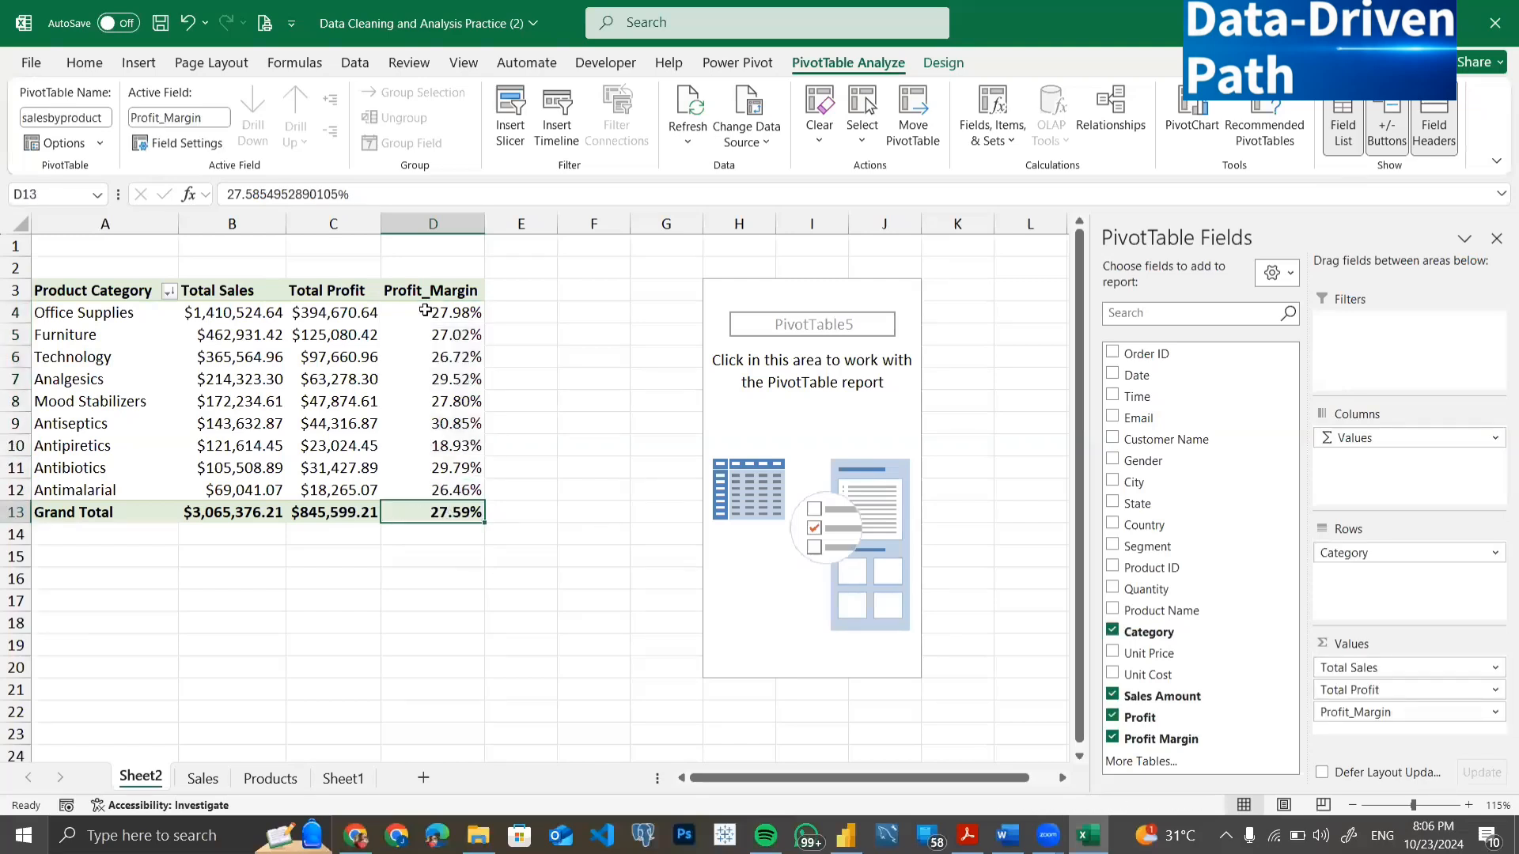
mouse_move(445, 511)
mouse_move(201, 518)
Add Category to the new PivotTable's rows and Sales Amount, Profit and Profit Margin to its values.
click(747, 295)
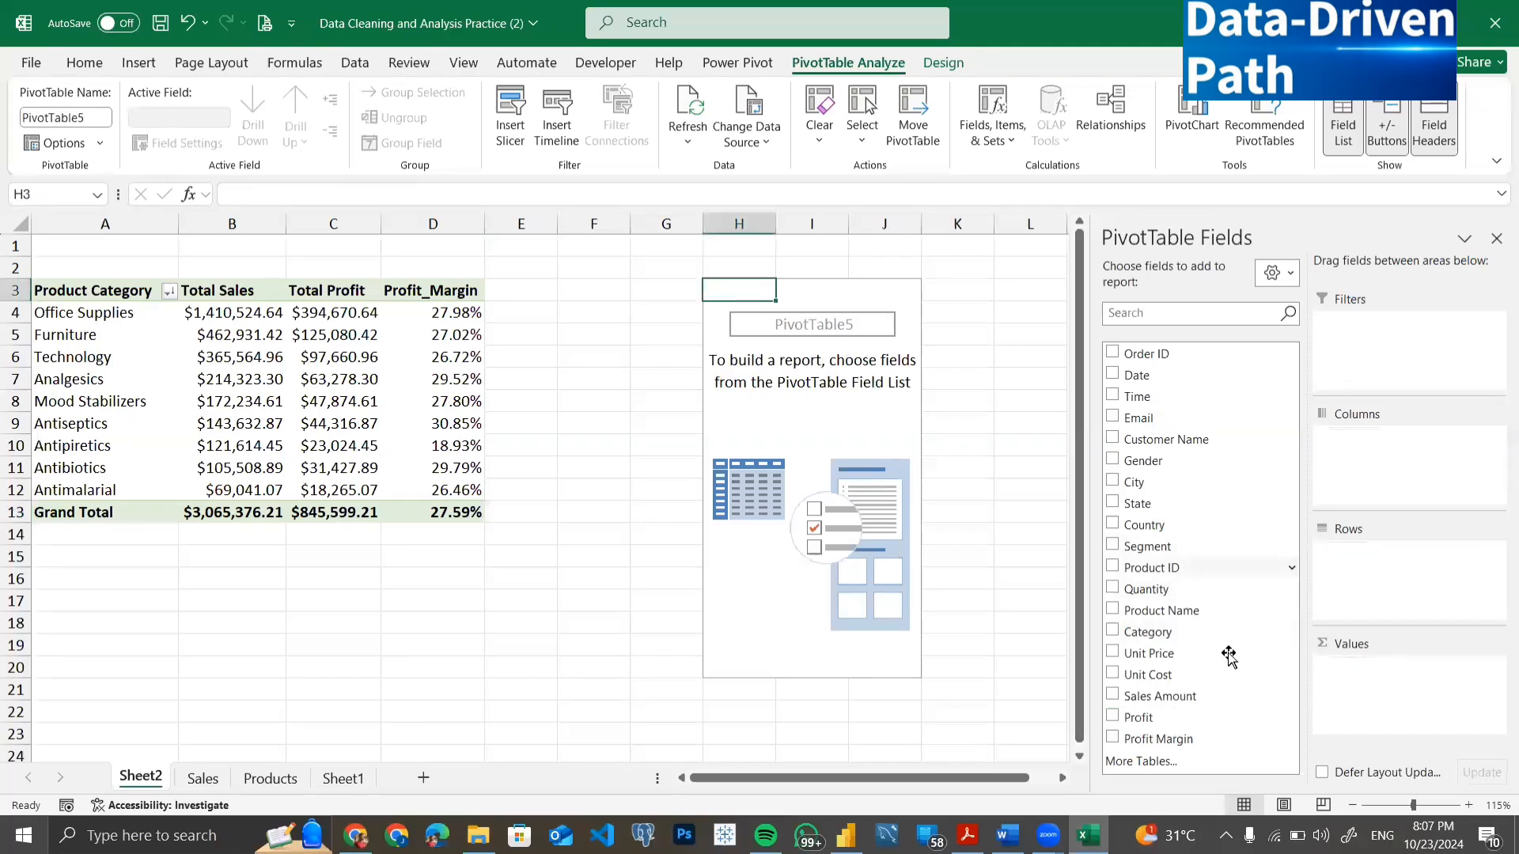
drag(1169, 630, 1471, 553)
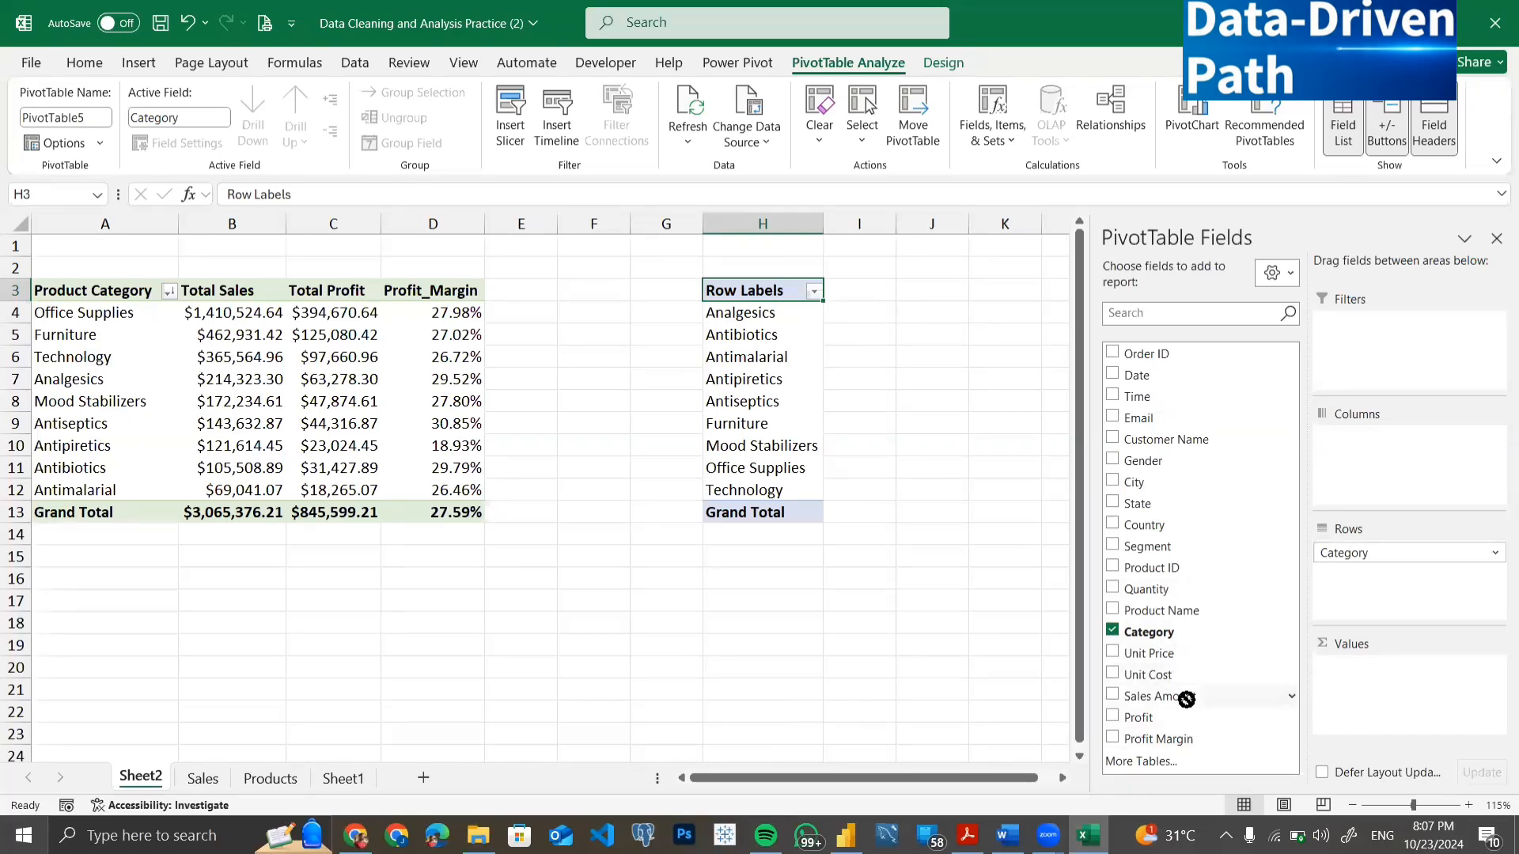
drag(1184, 696, 1424, 712)
drag(1181, 728, 1413, 726)
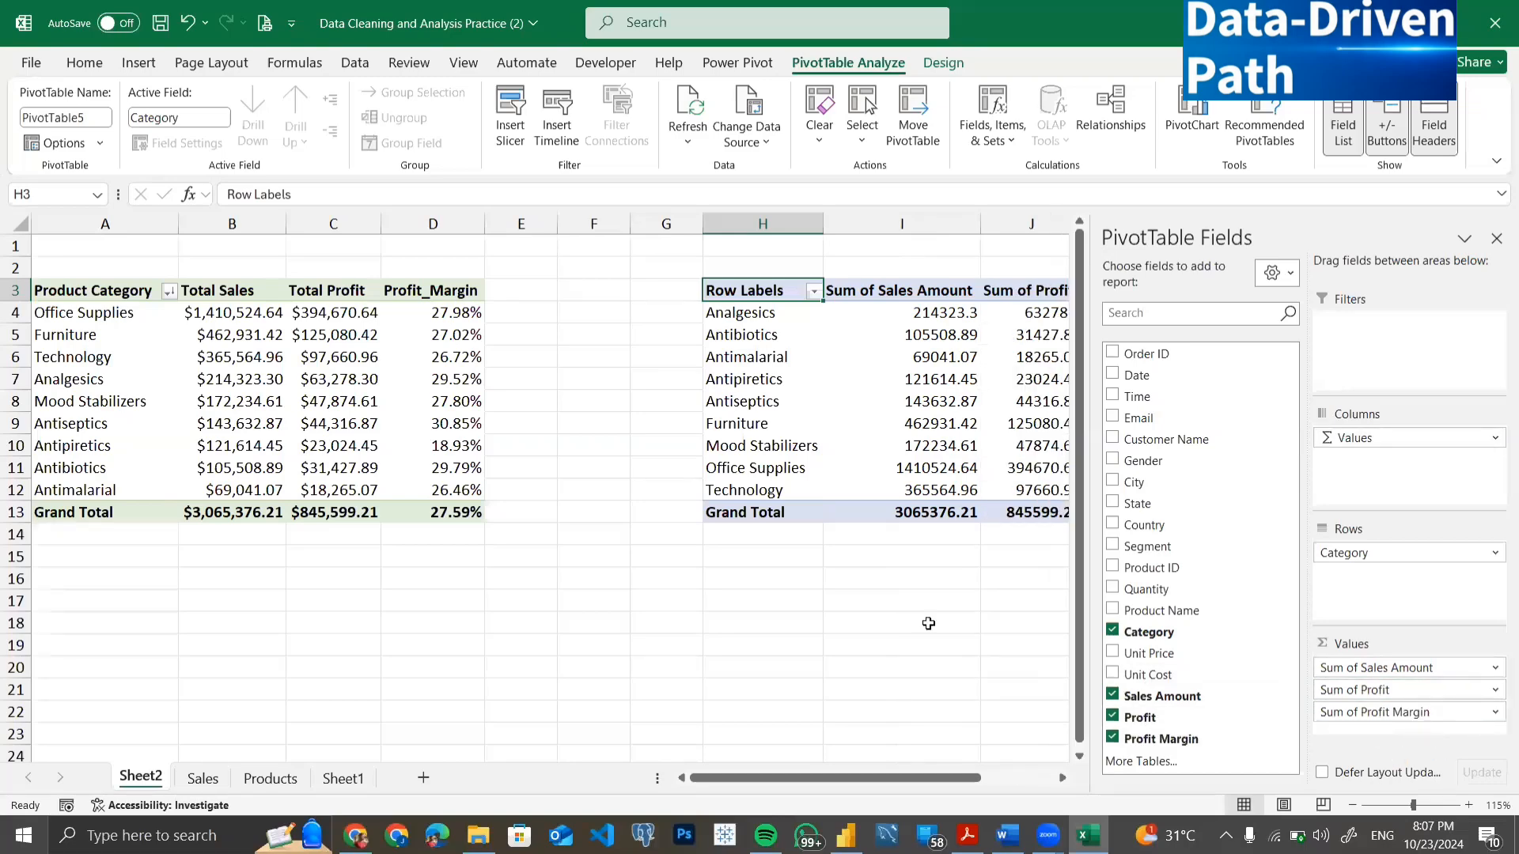
scroll(929, 623, right, 3)
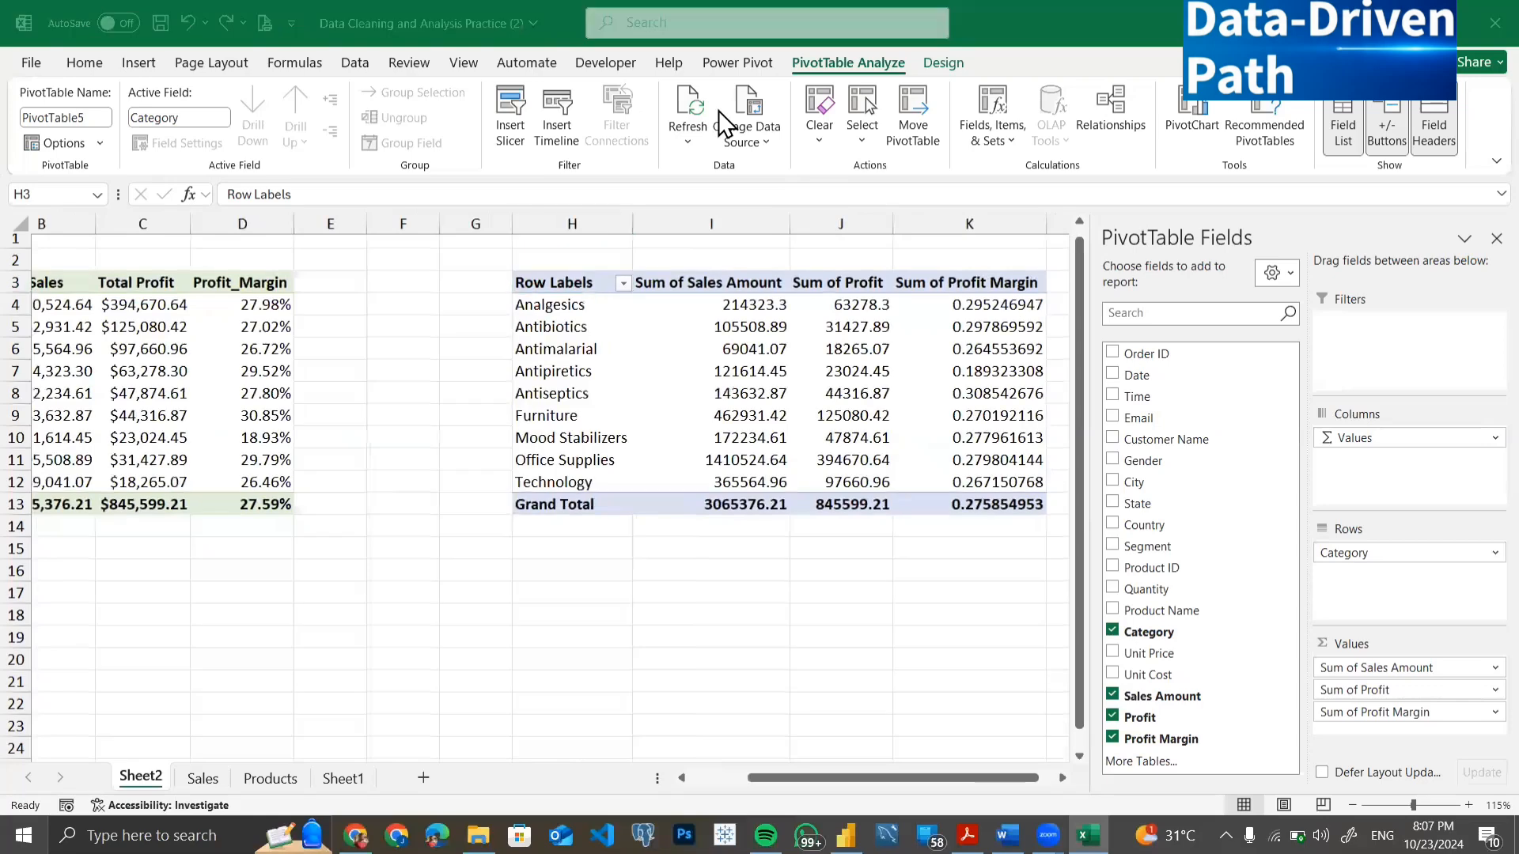
Apply a green PivotTable style with shaded header and total rows to the new PivotTable, matching the first one.
click(601, 334)
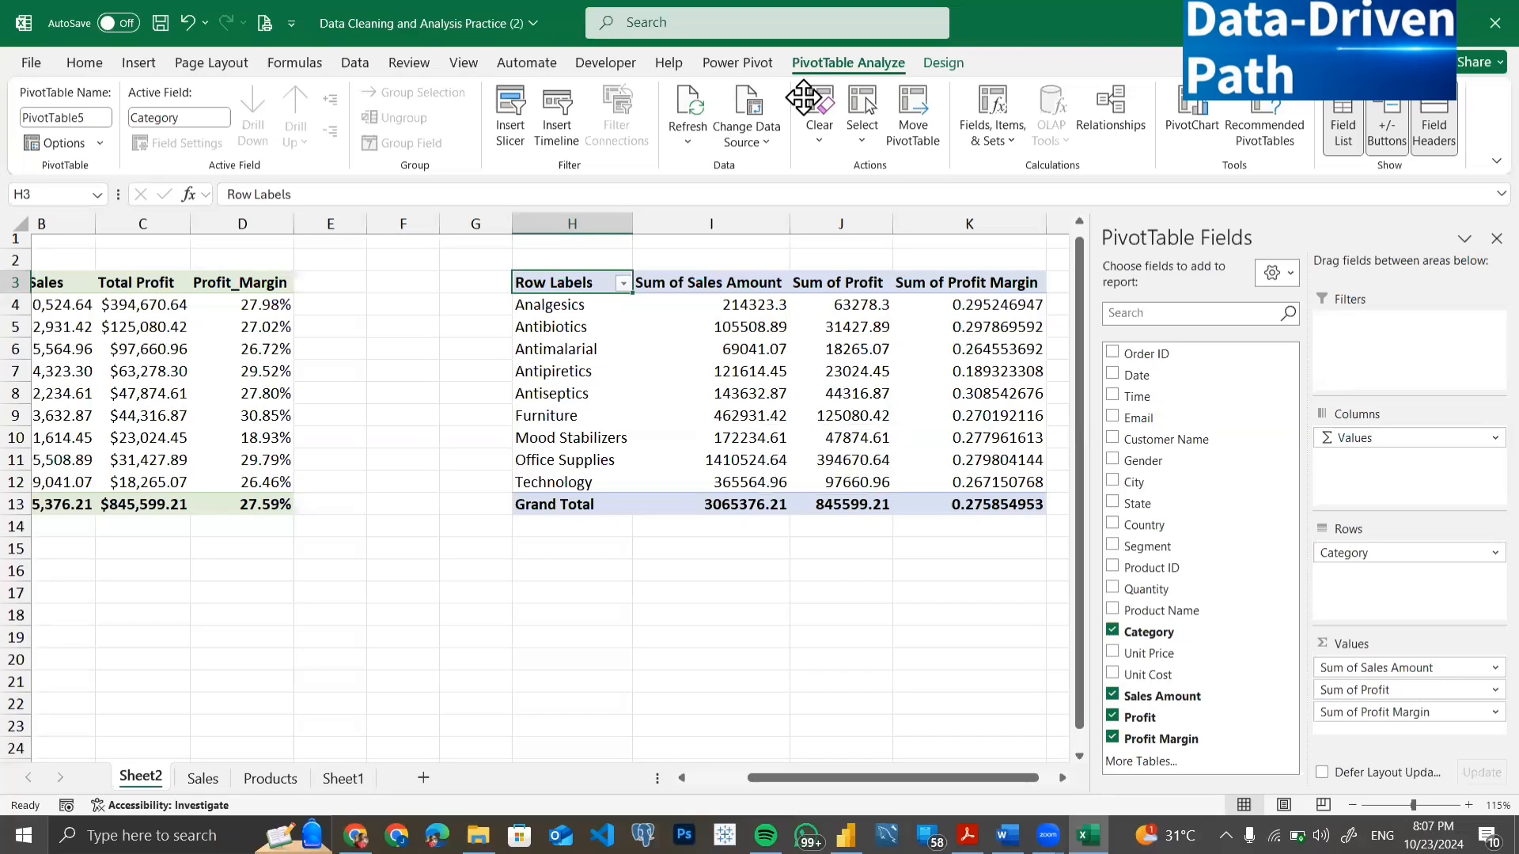
click(944, 63)
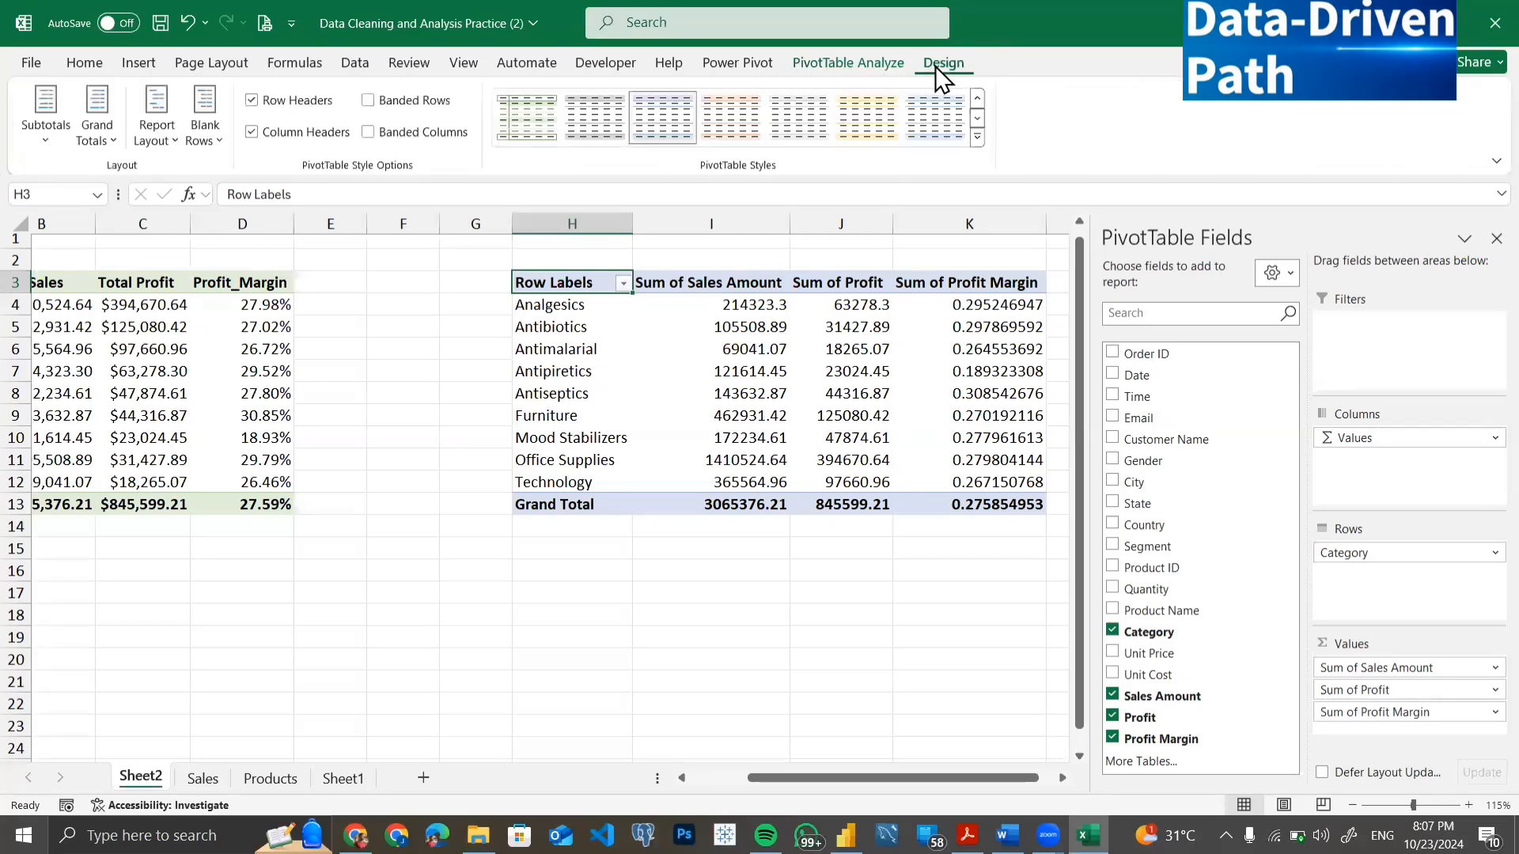
click(979, 119)
click(783, 117)
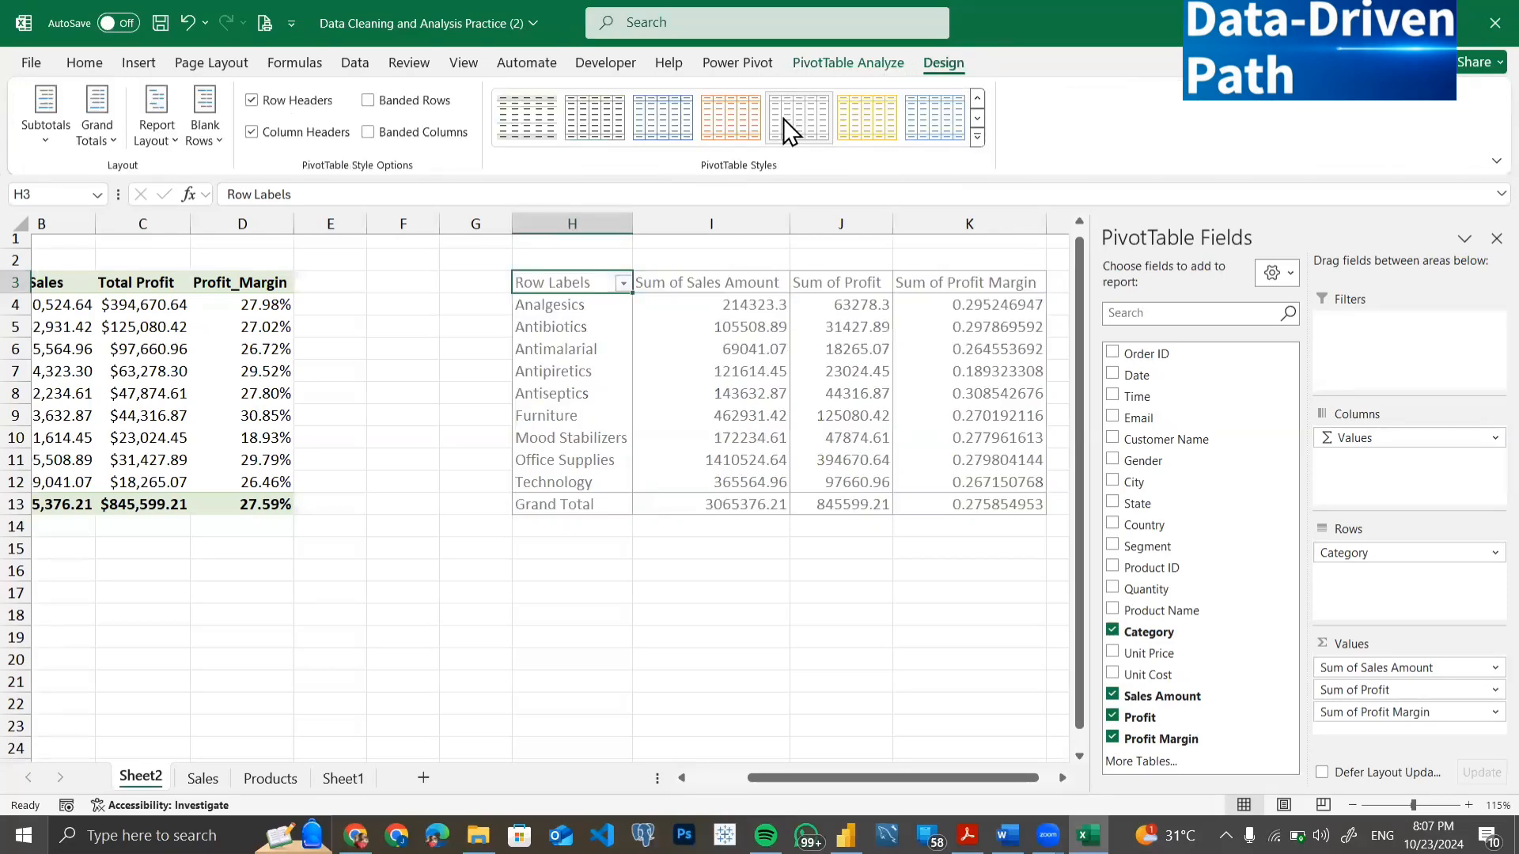
click(978, 97)
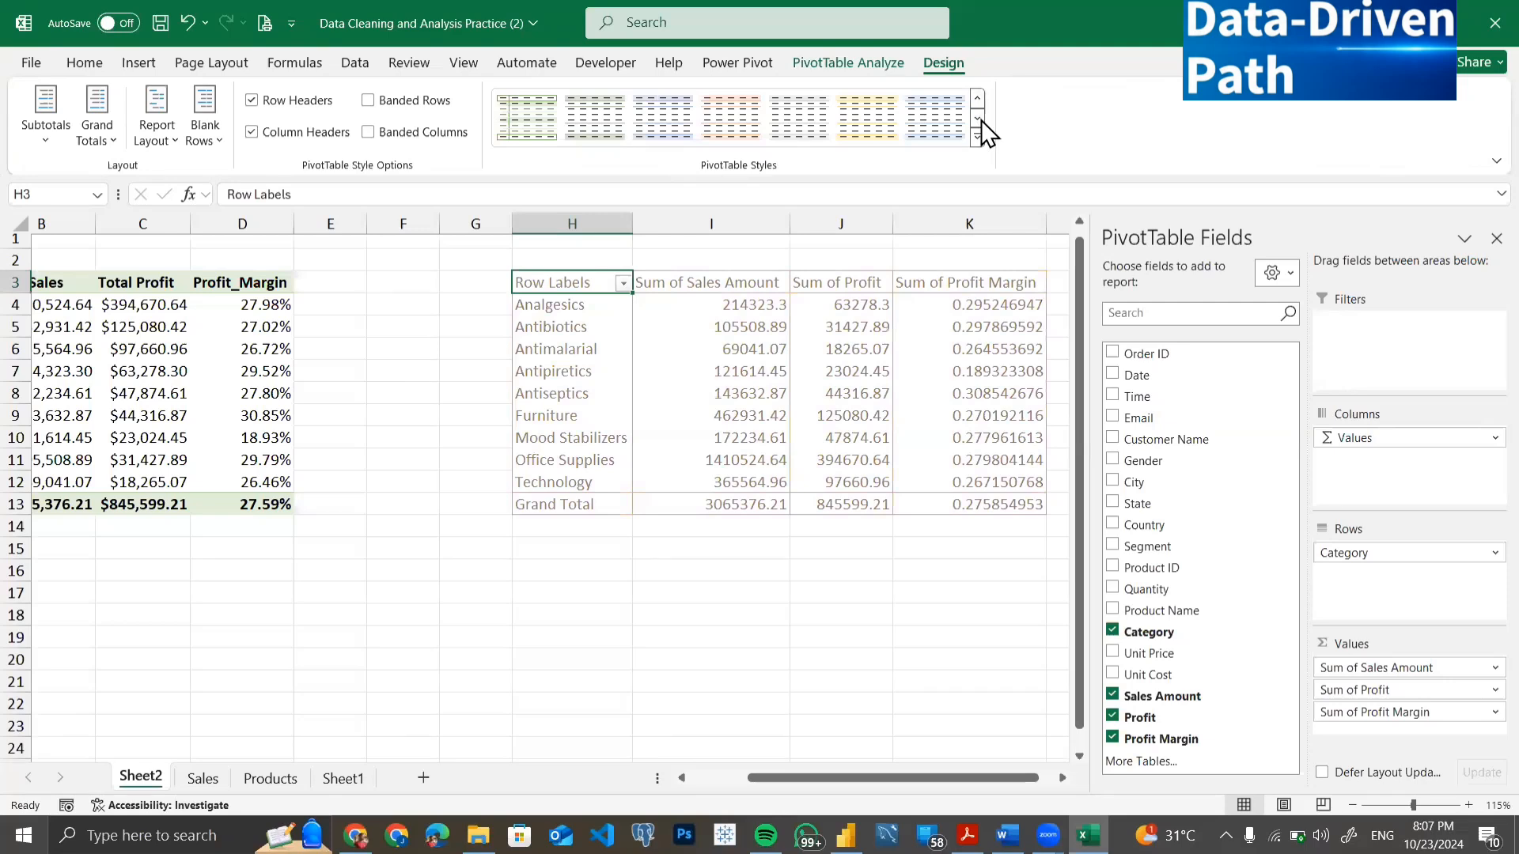
click(979, 118)
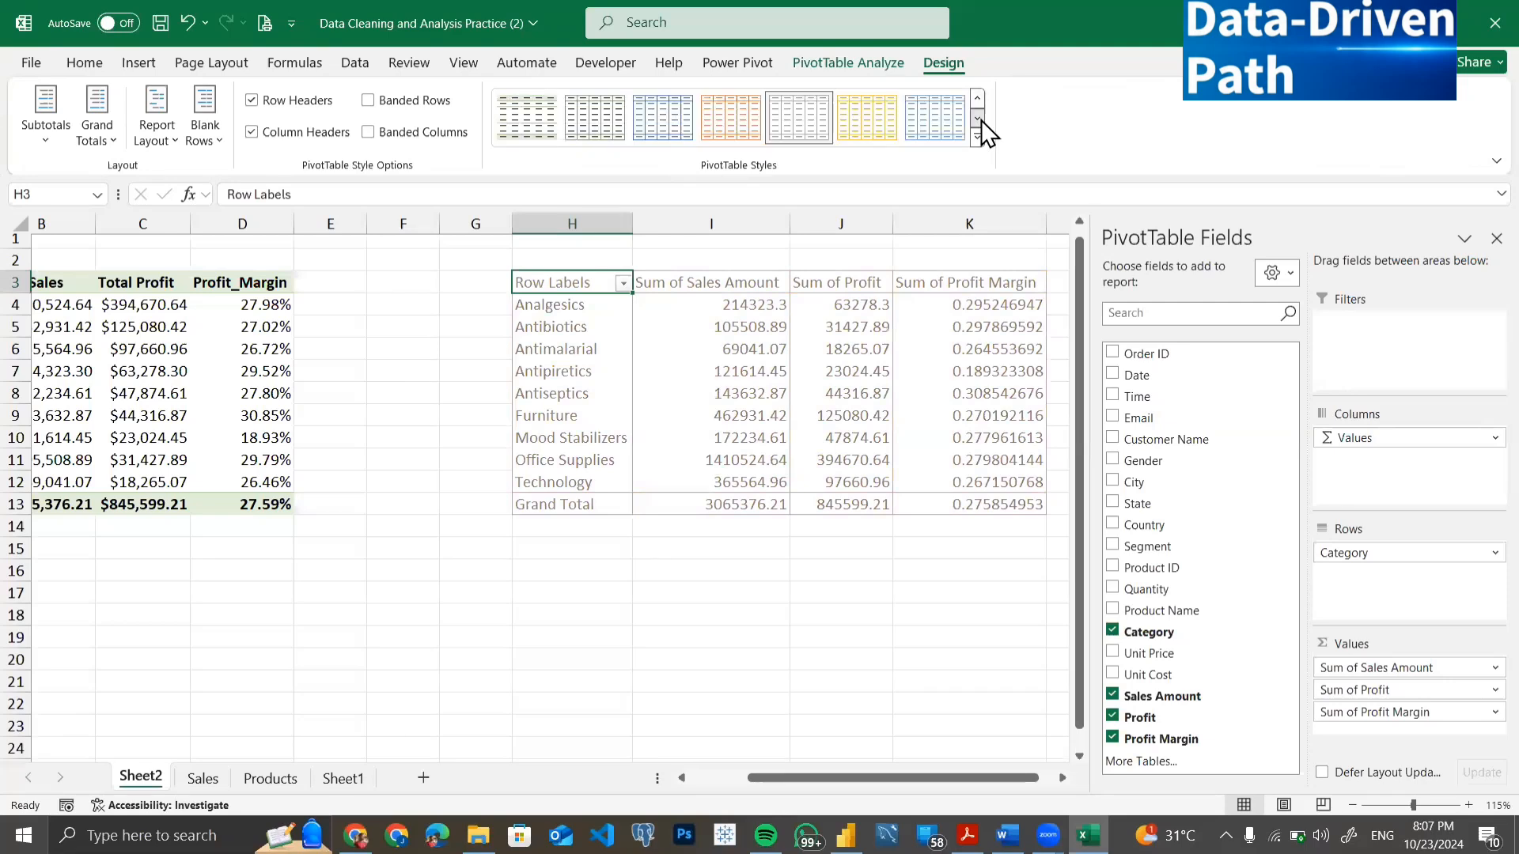
click(519, 114)
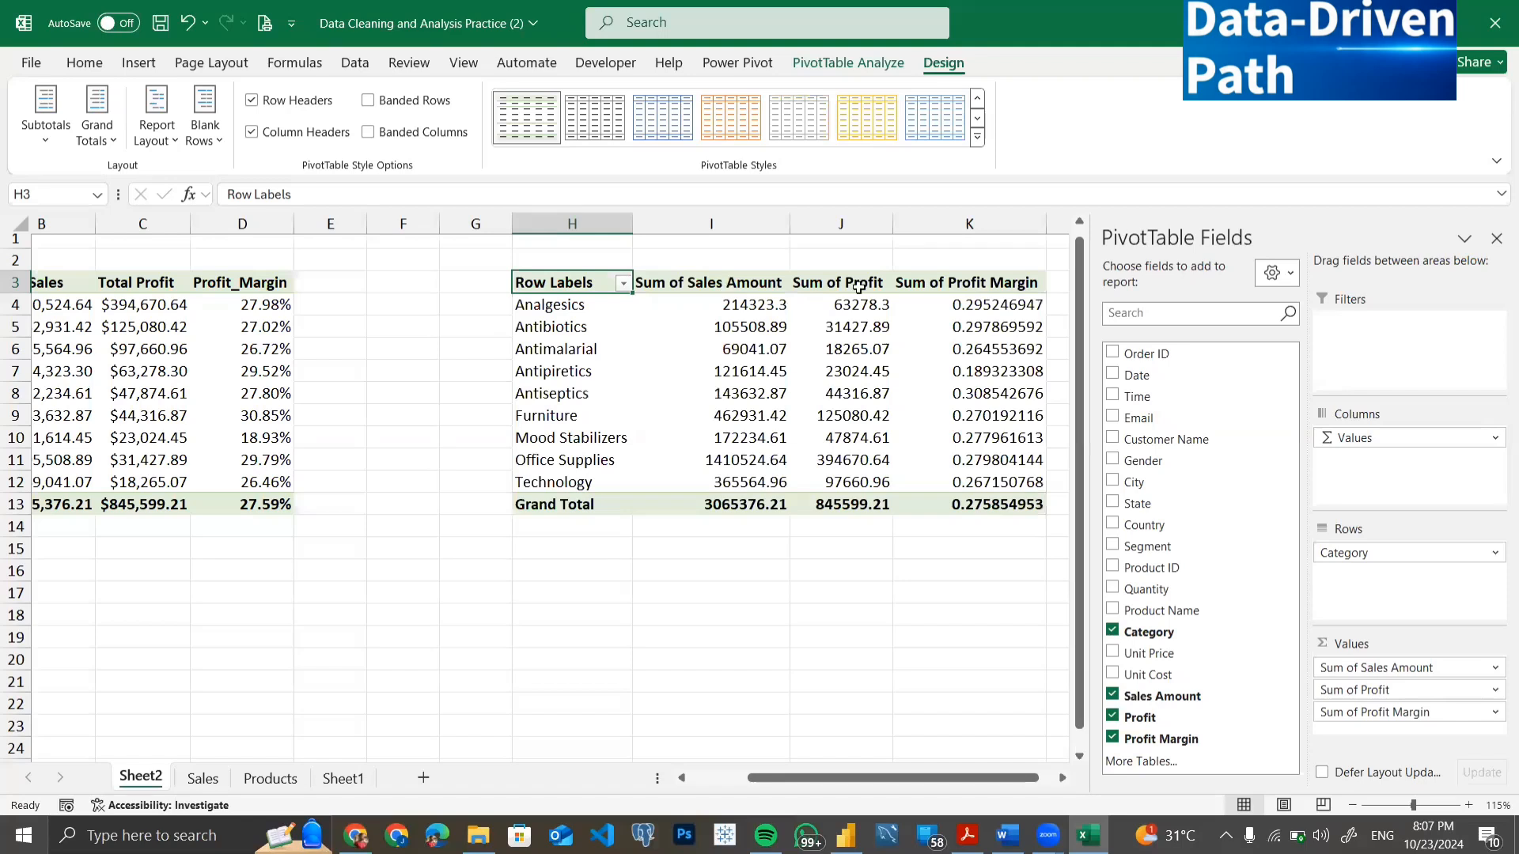
Show the Sales Amount values in the second PivotTable as % of Grand Total.
click(693, 285)
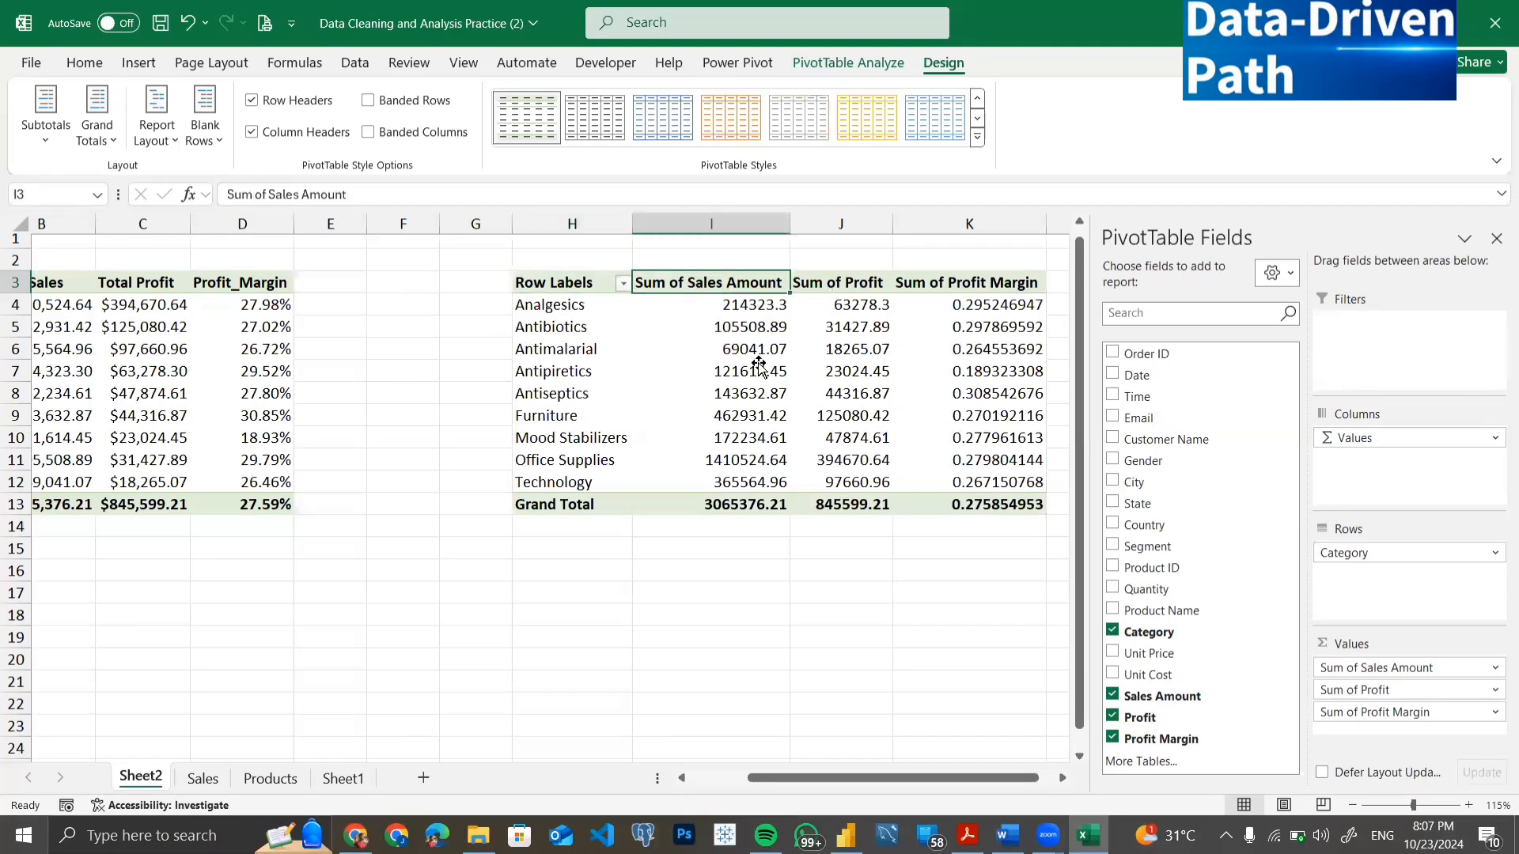
double_click(693, 285)
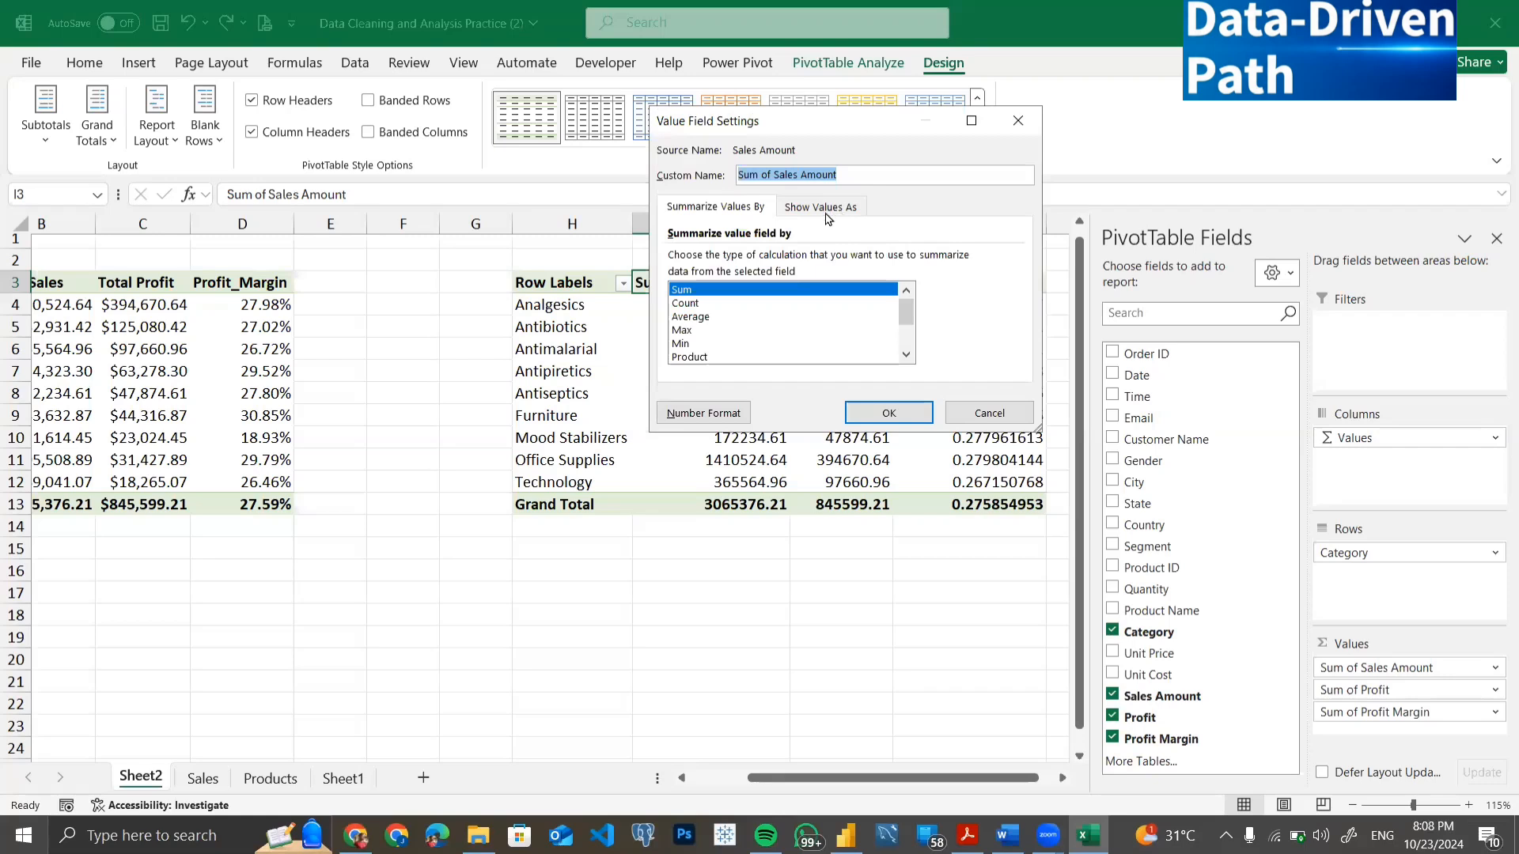
click(832, 212)
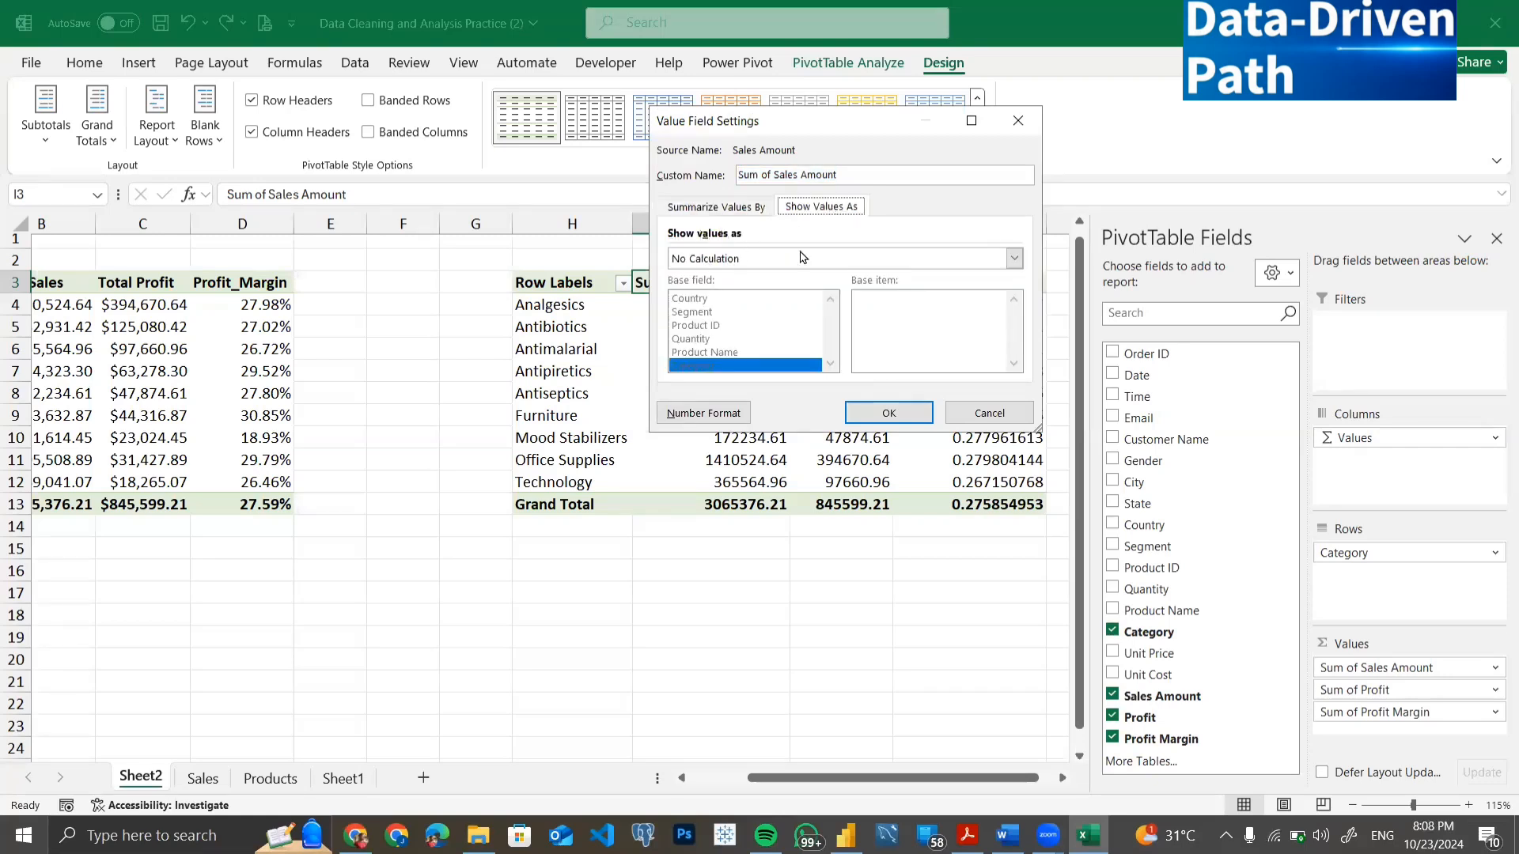
click(1014, 259)
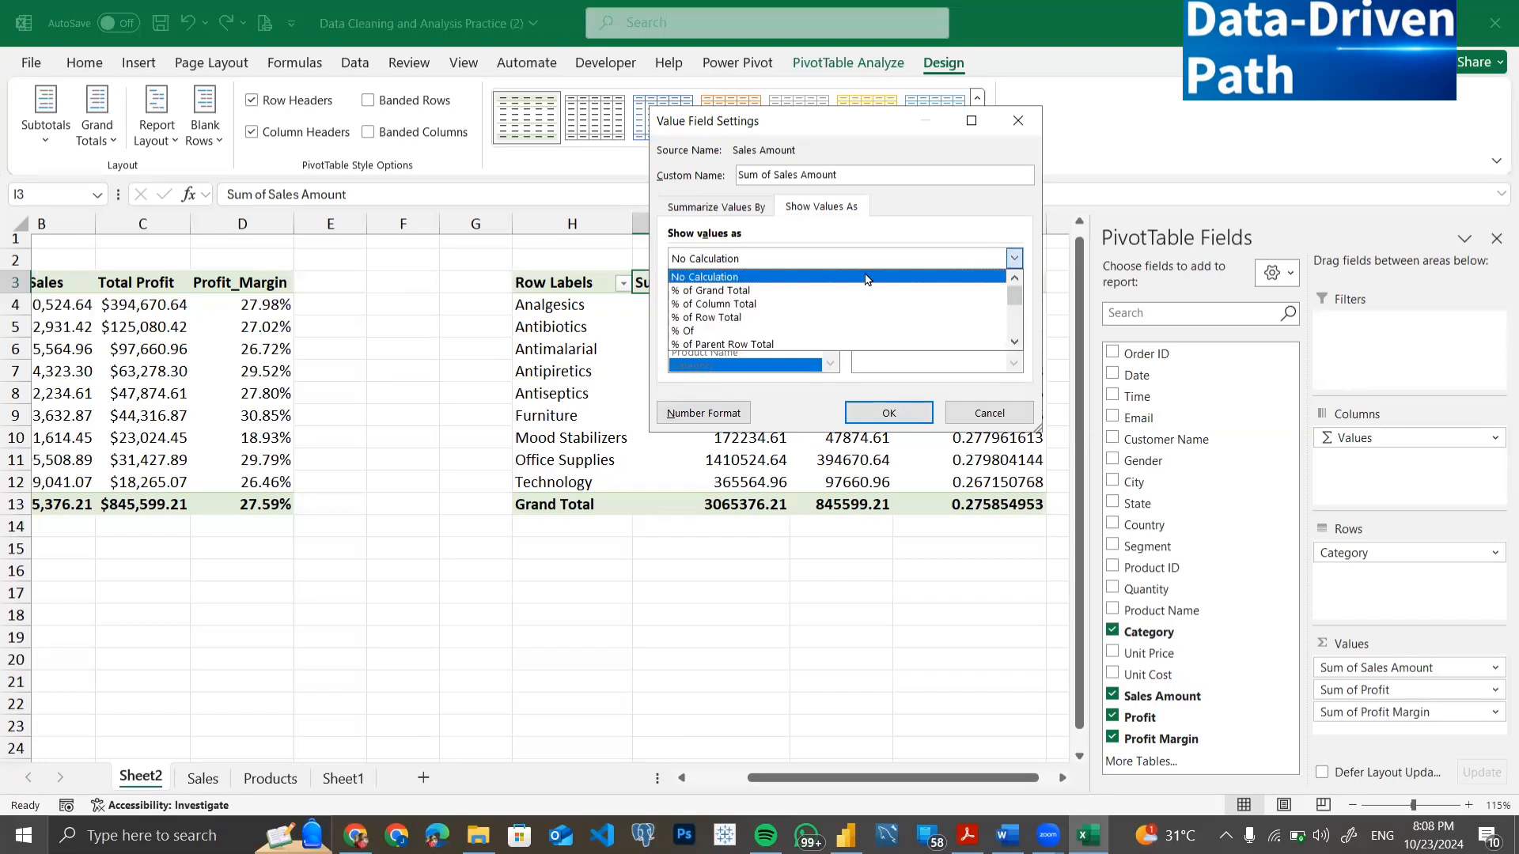
click(747, 291)
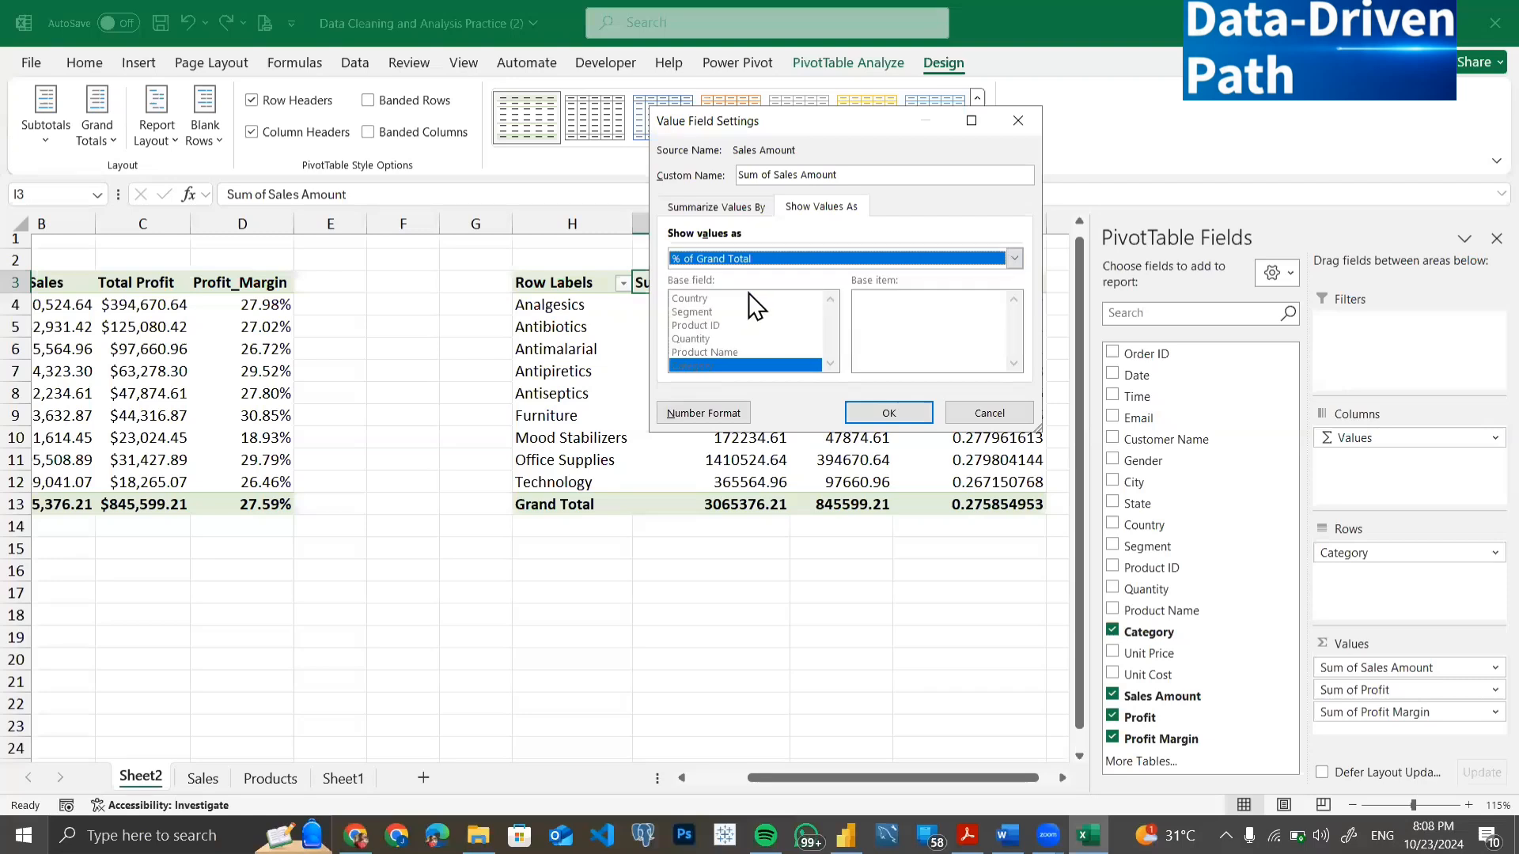
click(895, 416)
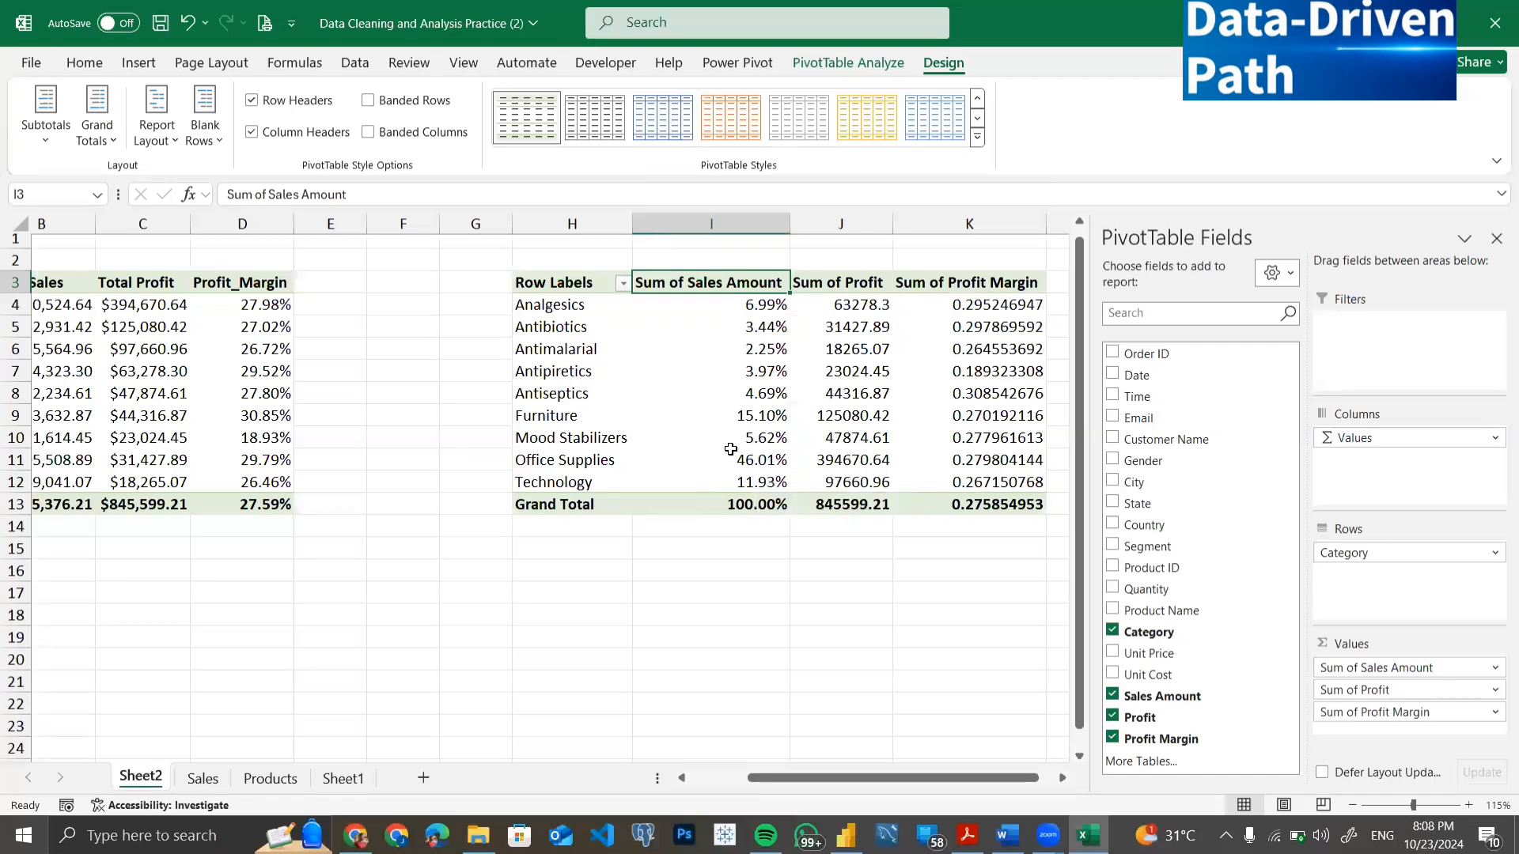
Sort the second PivotTable's categories by Sum of Sales Amount from largest to smallest.
scroll(355, 488, left, 2)
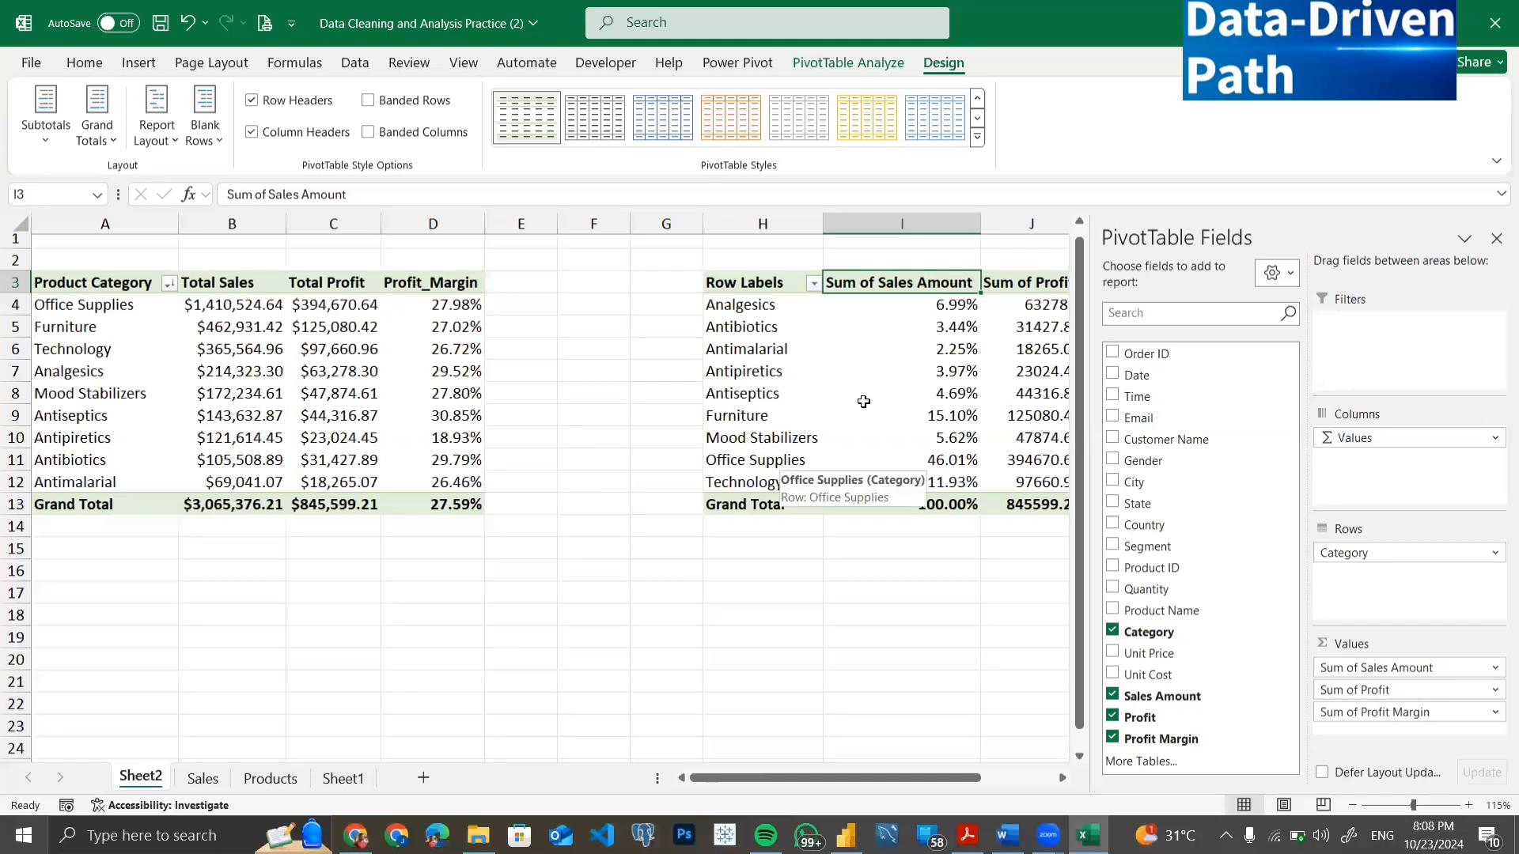
right_click(940, 413)
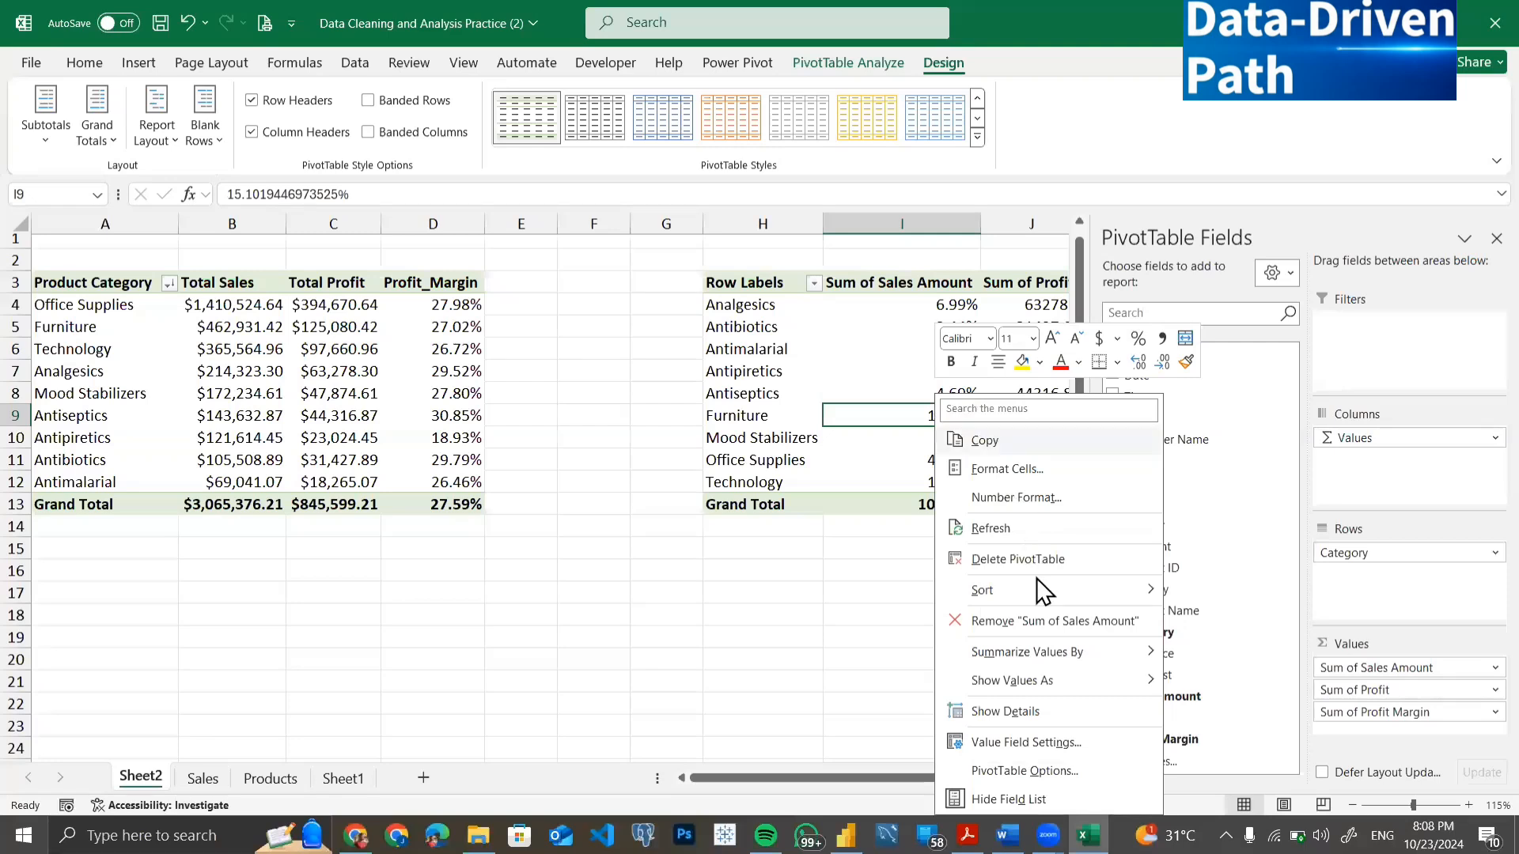
mouse_move(1068, 592)
click(1220, 621)
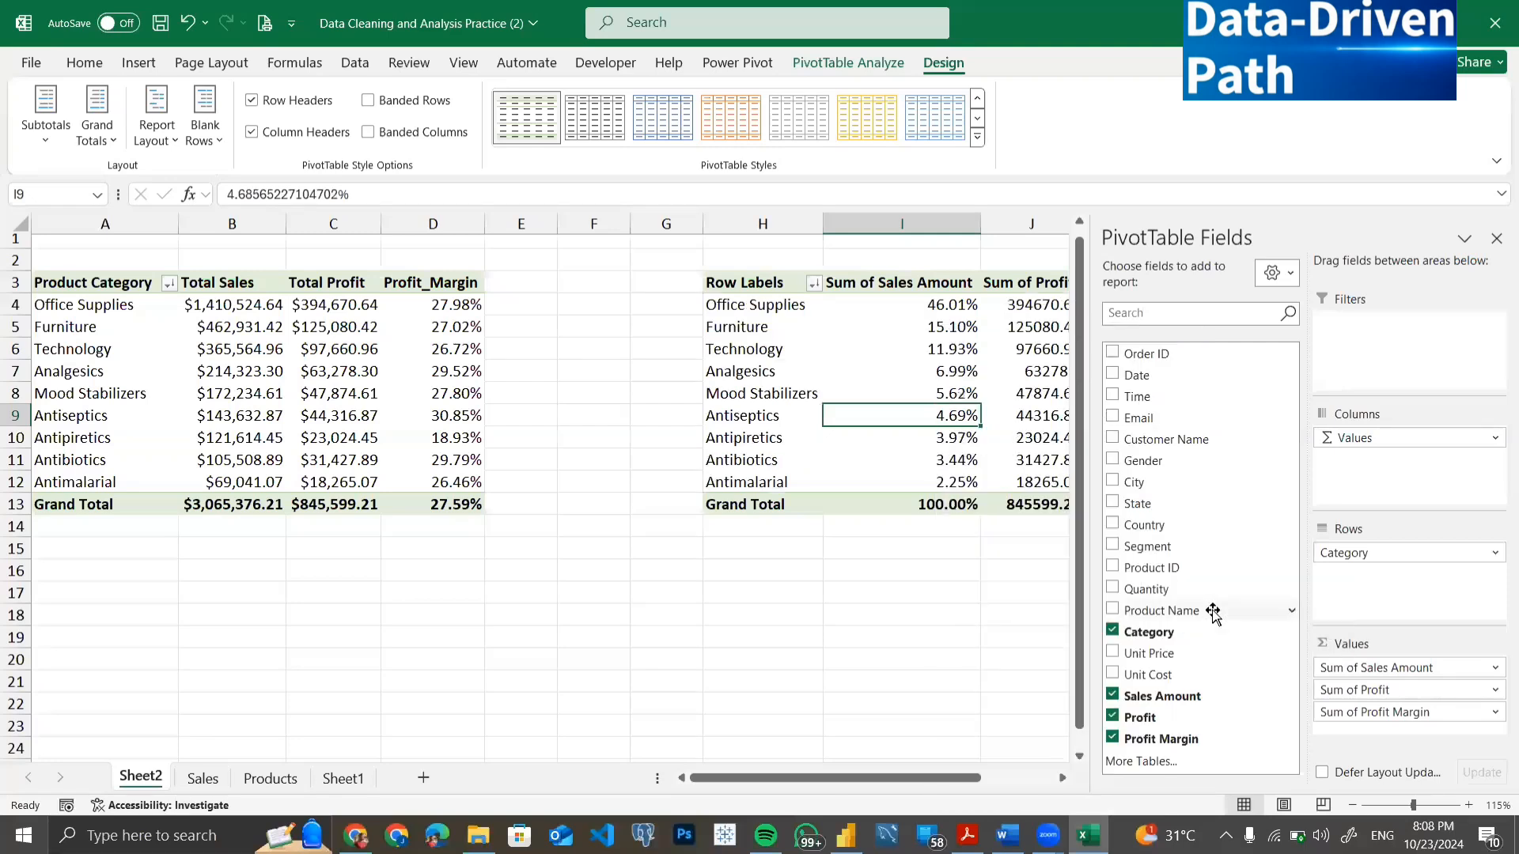
Compare each category's share of sales in the second PivotTable with its total sales in the first one.
click(903, 306)
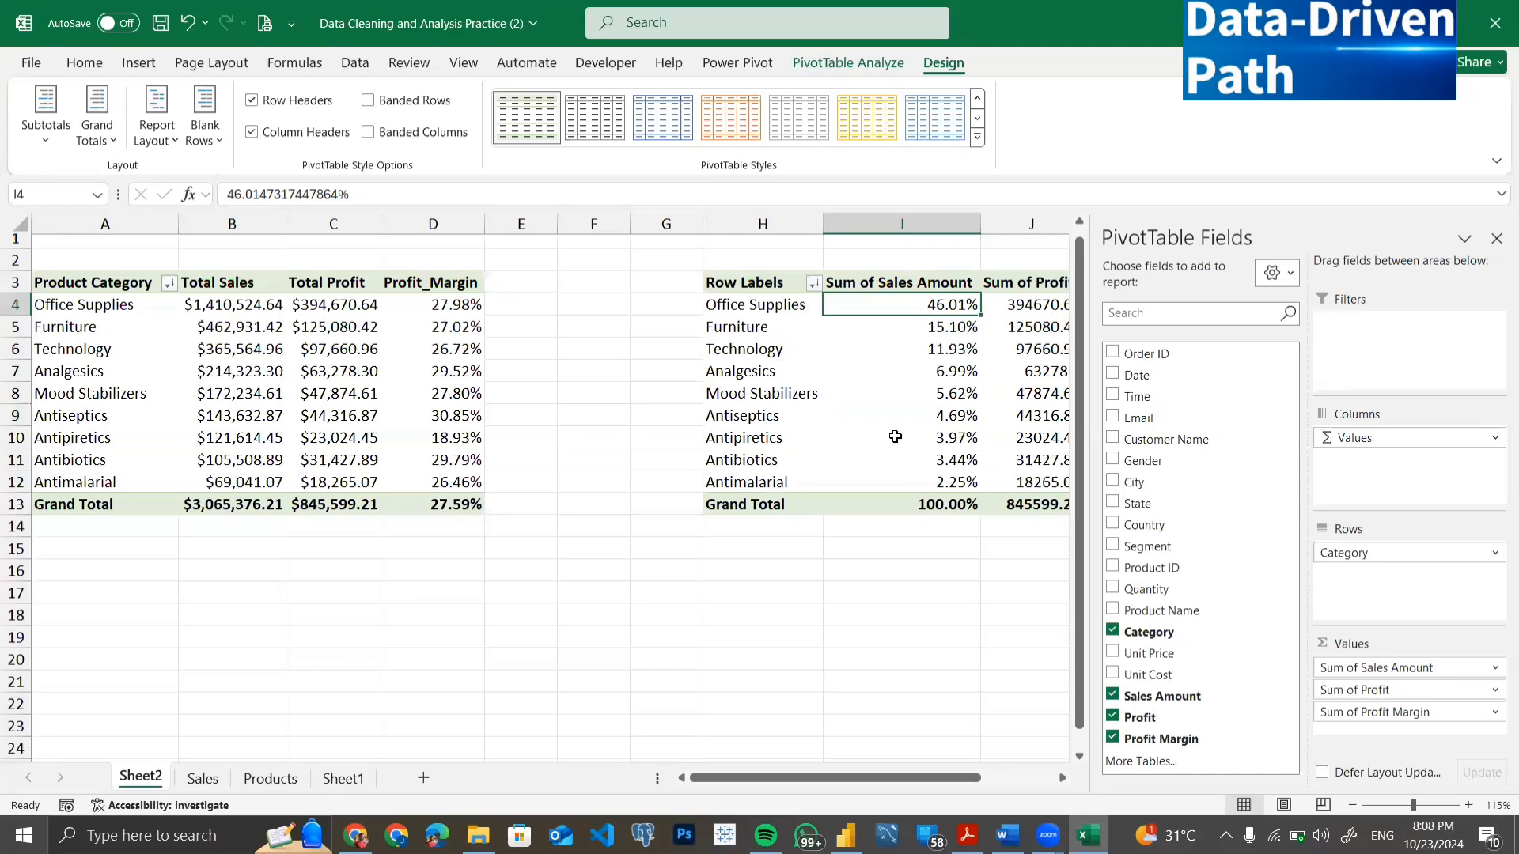
mouse_move(895, 436)
drag(242, 306, 237, 327)
drag(234, 478, 234, 478)
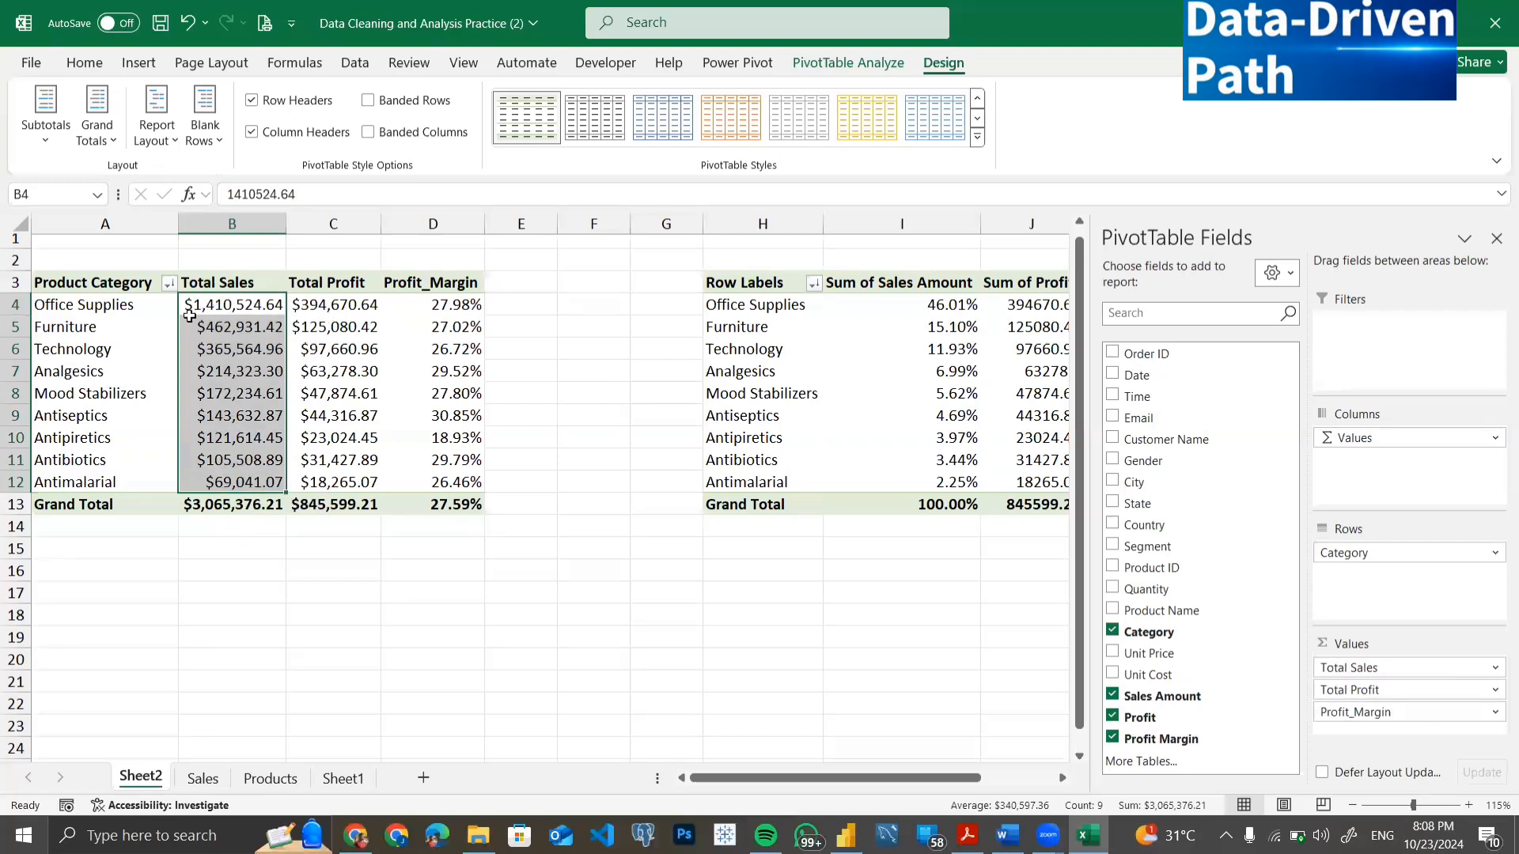
mouse_move(220, 307)
click(932, 313)
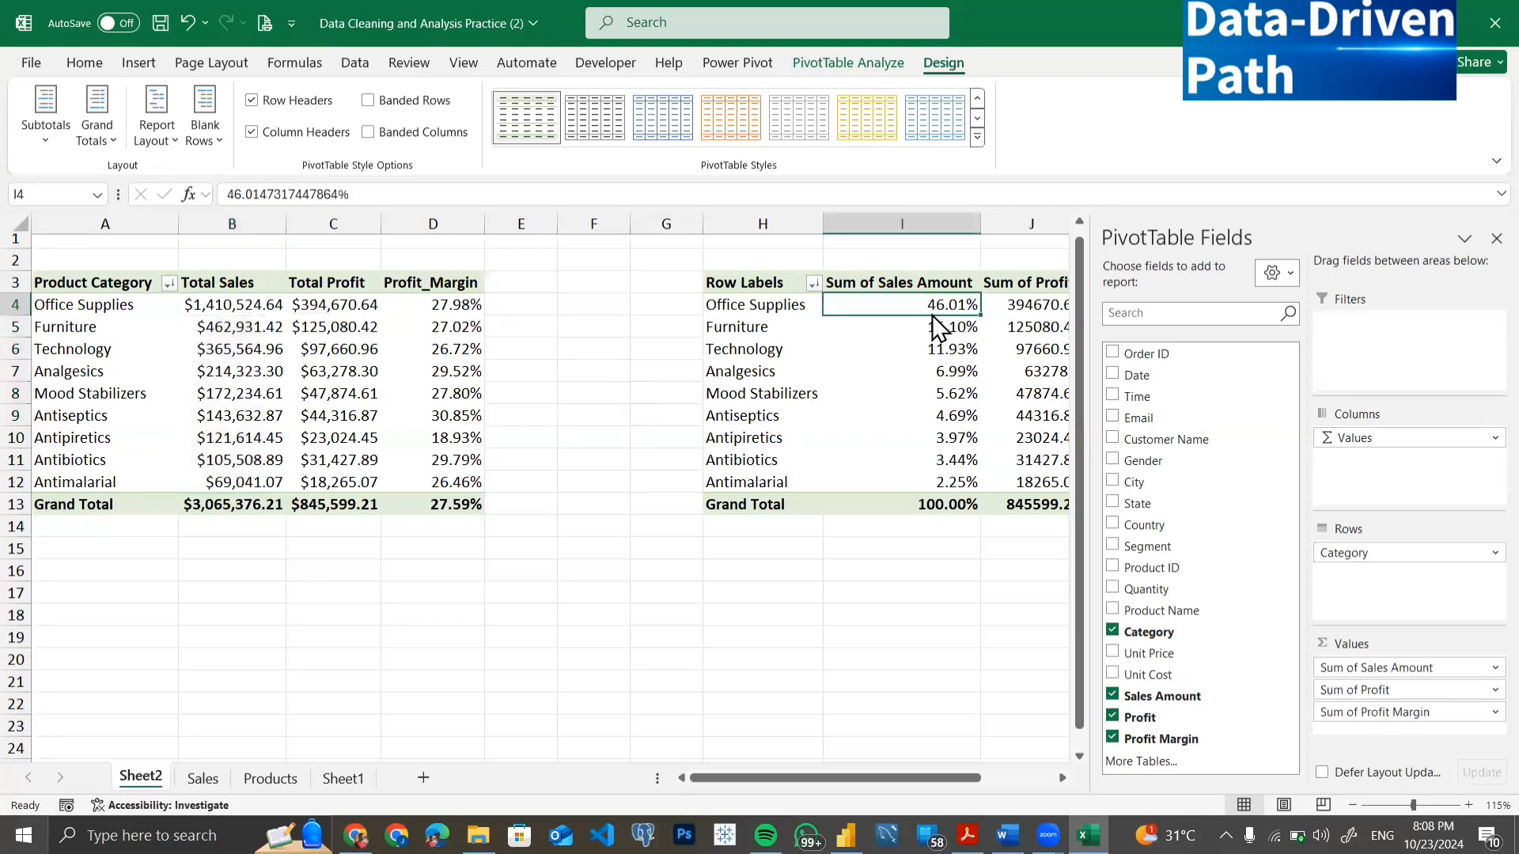
click(779, 304)
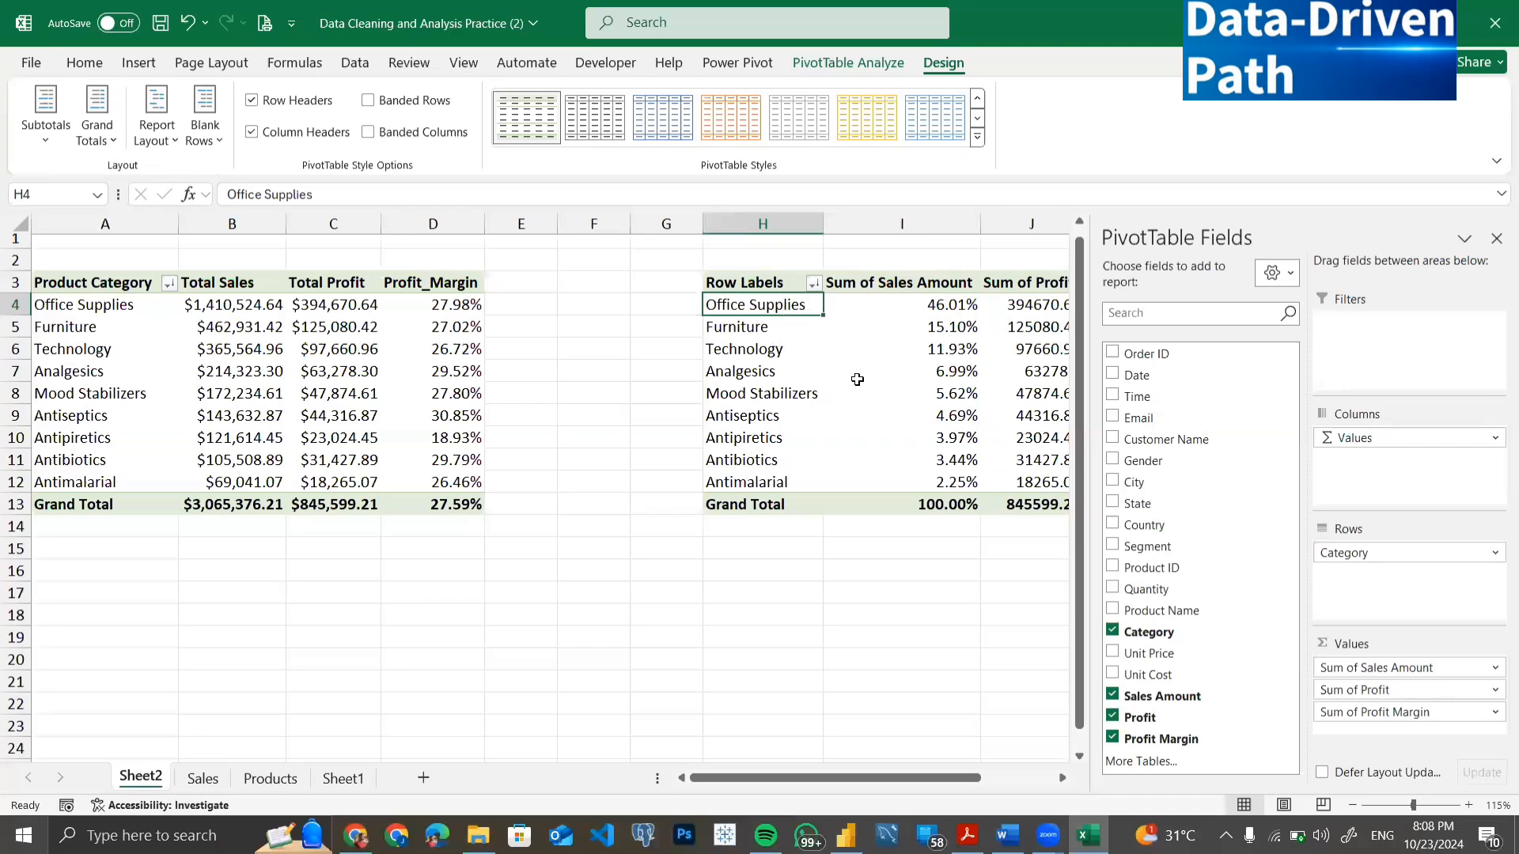
Rename the Sum of Sales Amount field in the second PivotTable as Sales Percentage.
scroll(870, 380, right, 3)
scroll(857, 380, right, 3)
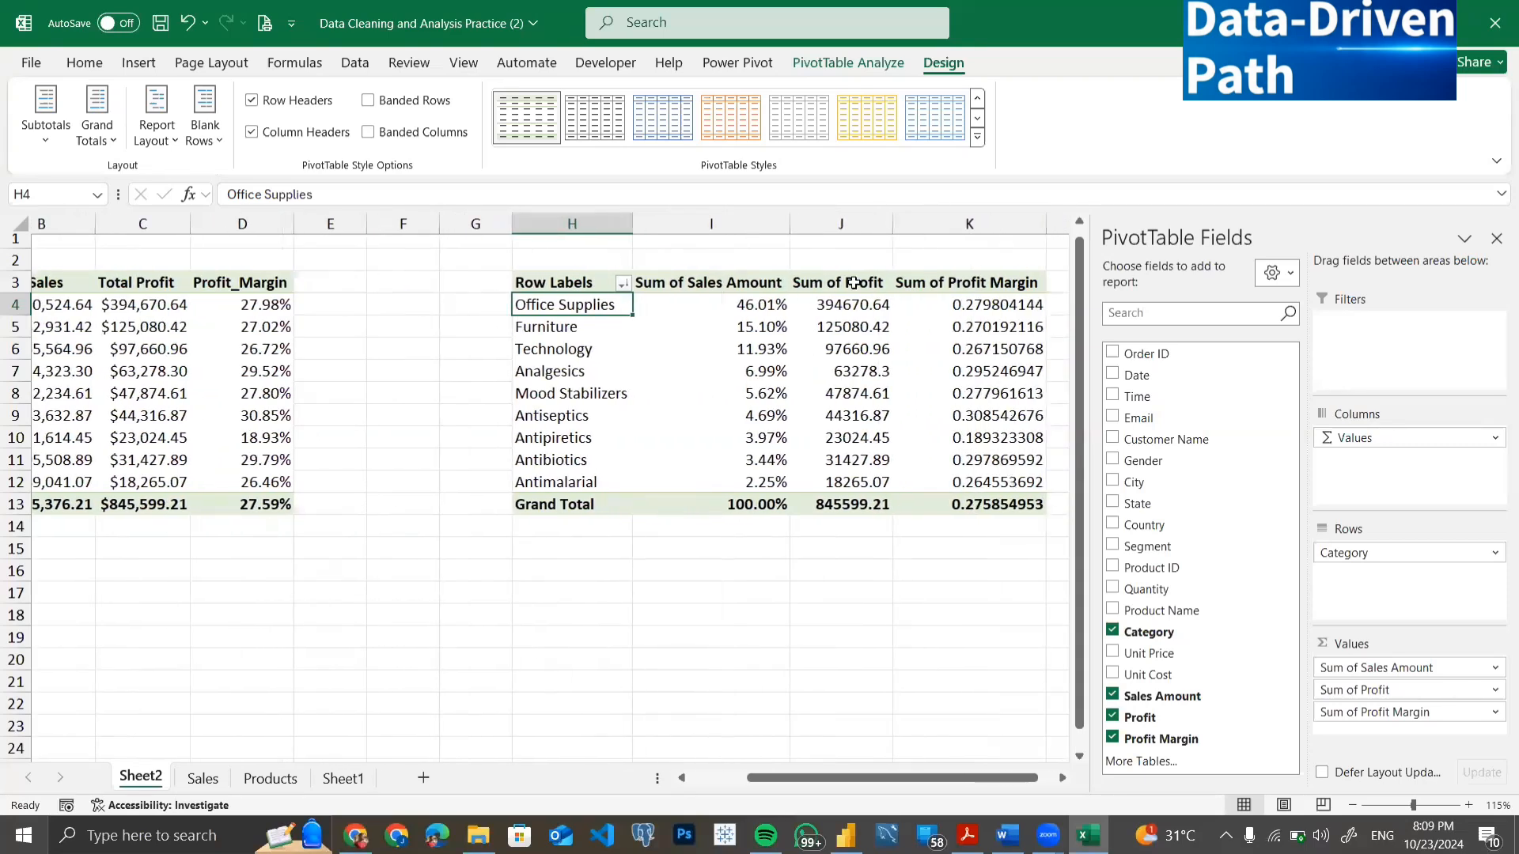
click(851, 327)
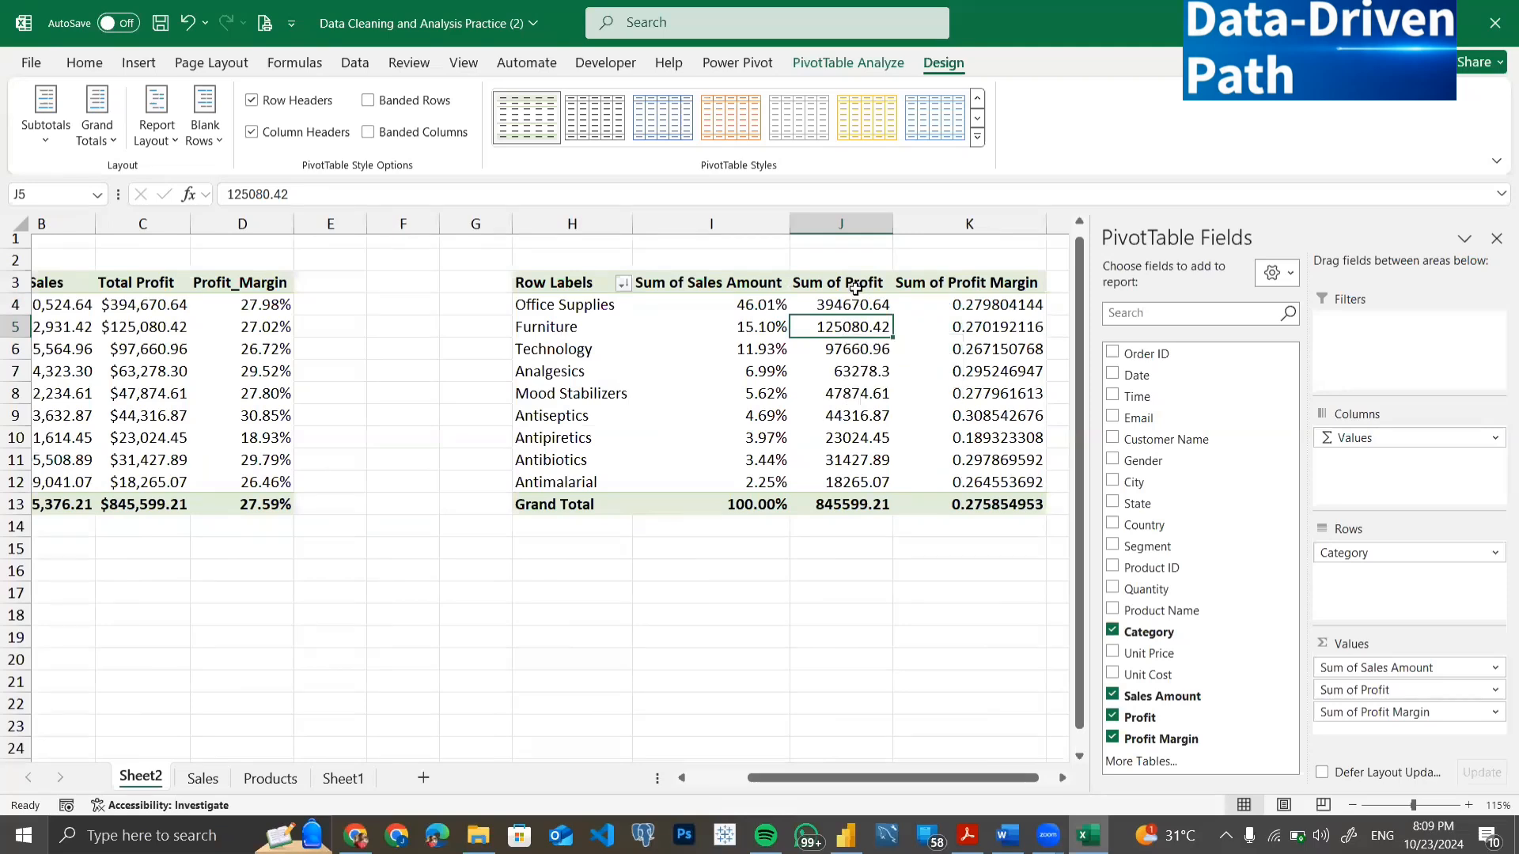
double_click(760, 282)
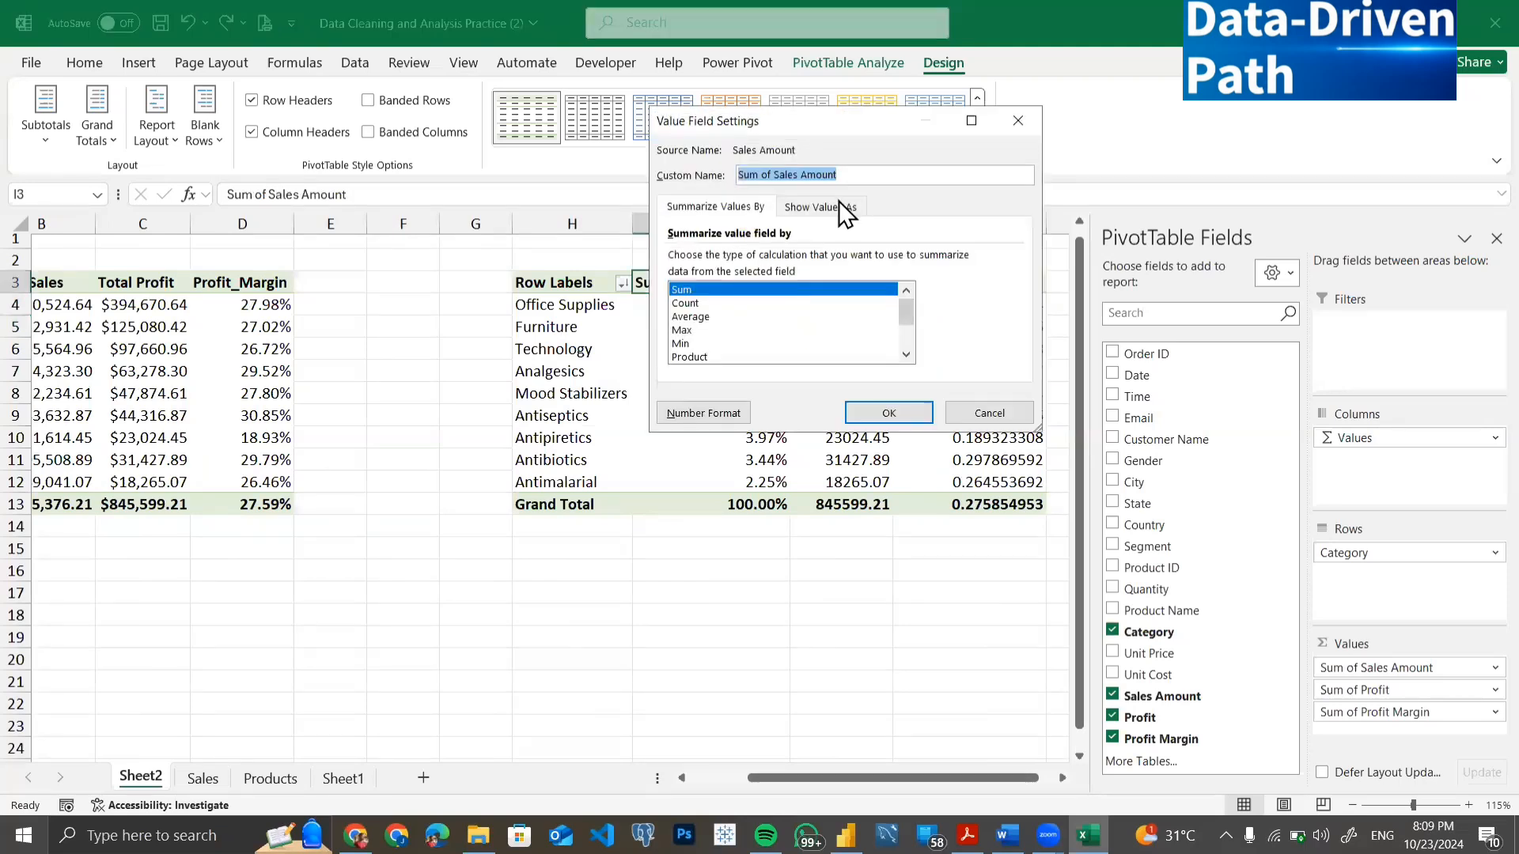
text(Sales)
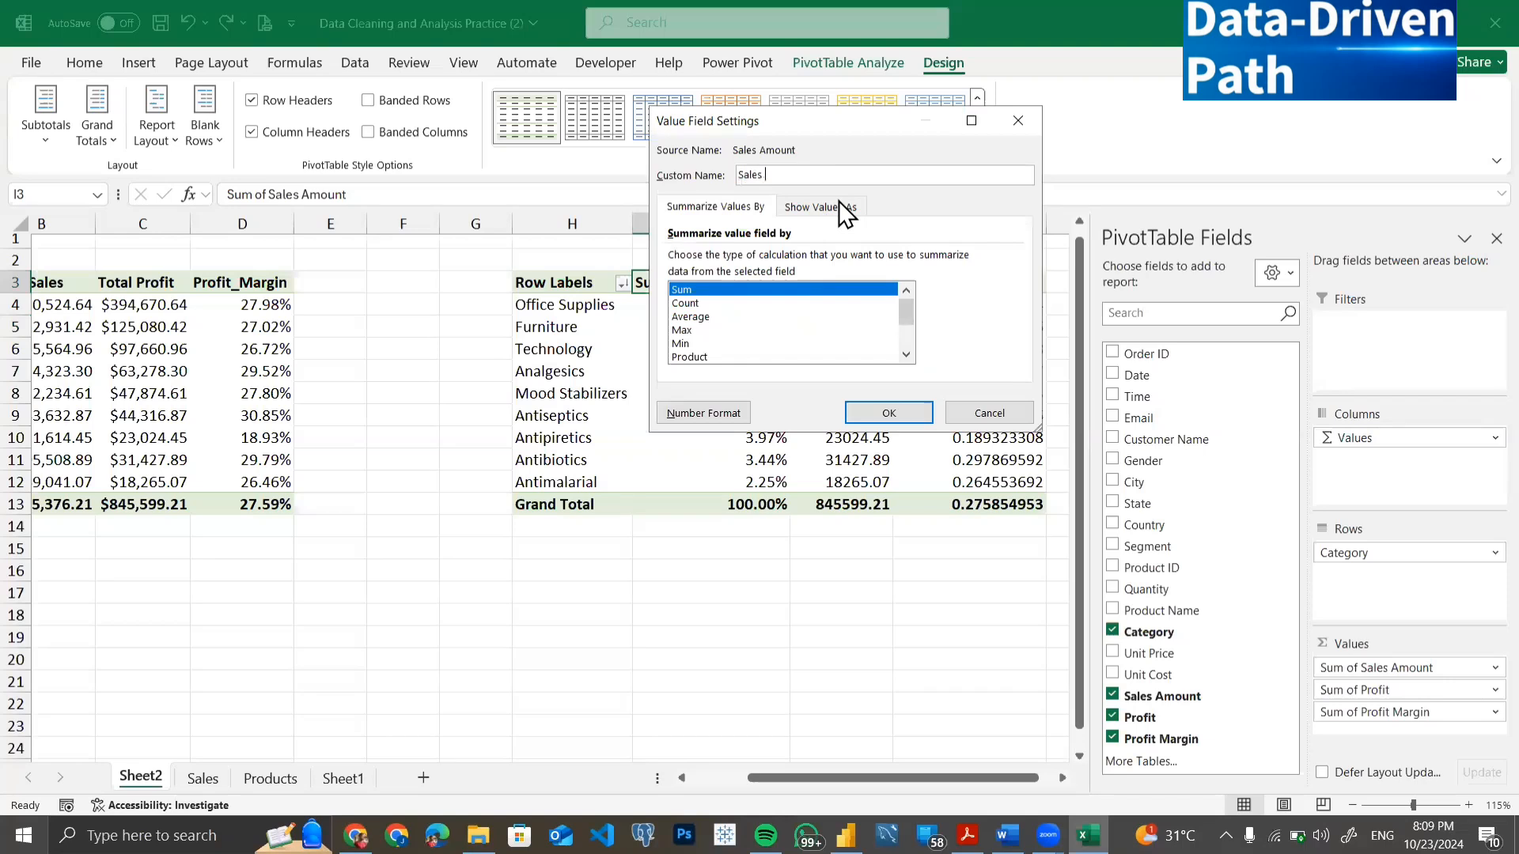
text( Percentage)
key(Return)
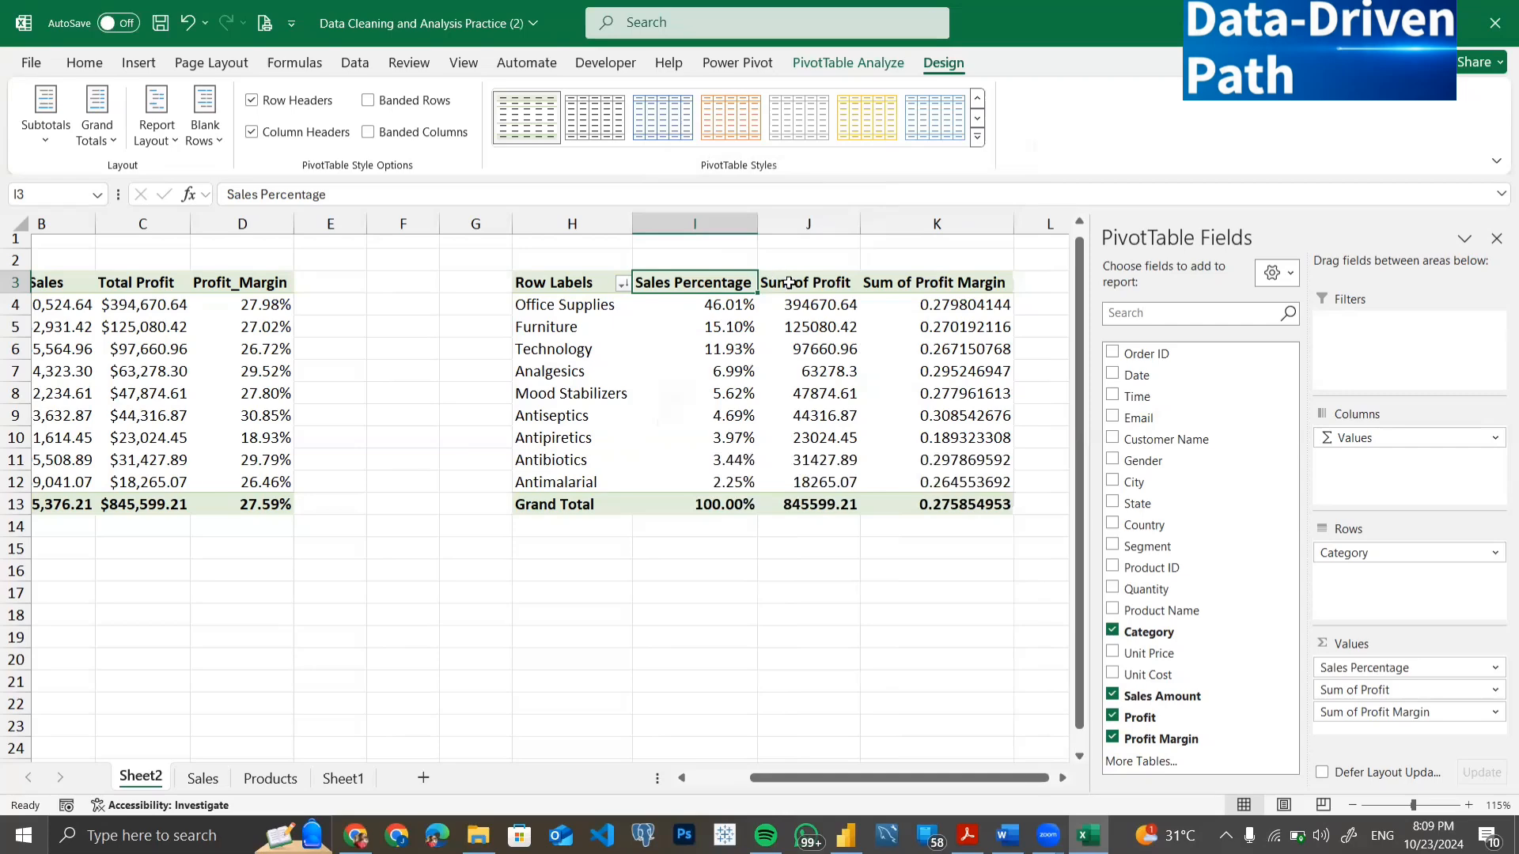
Rename the Sum of Profit field as Profit Percentage and show its values as % of Grand Total.
click(789, 283)
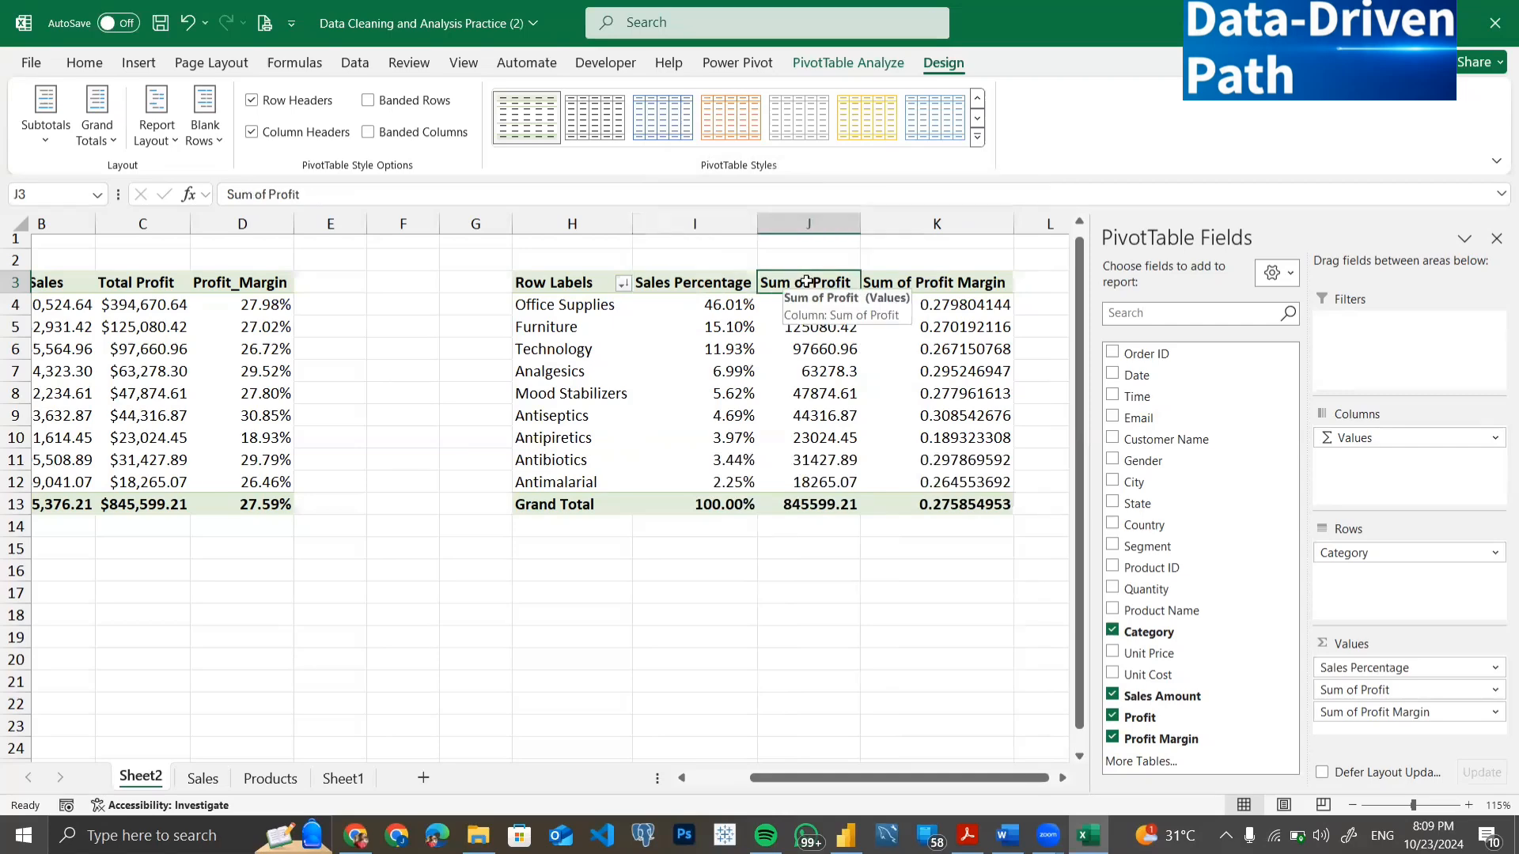
double_click(806, 281)
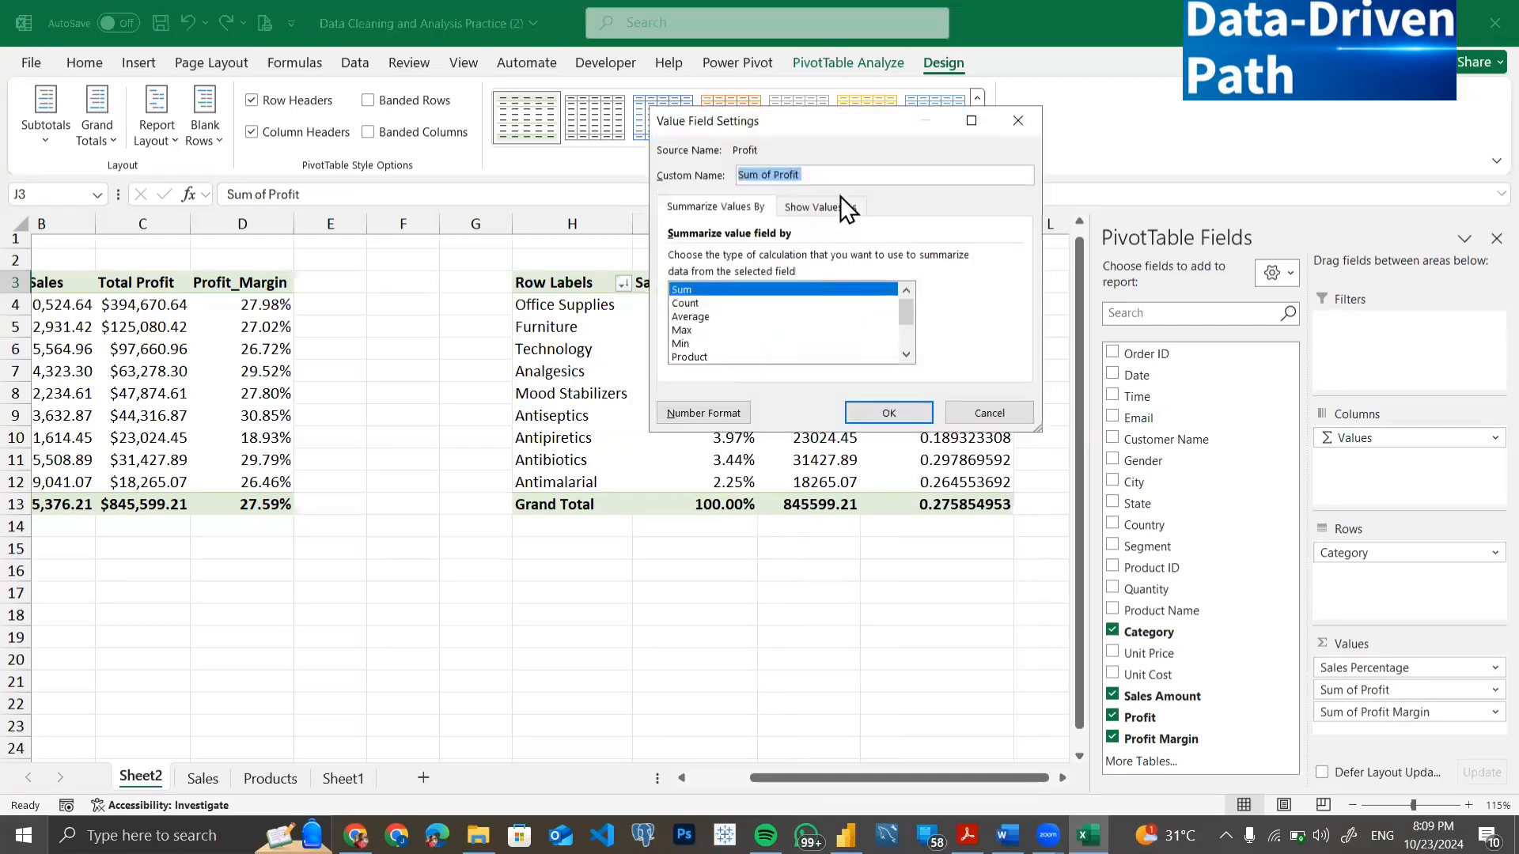
text(Profit Percentage)
click(815, 208)
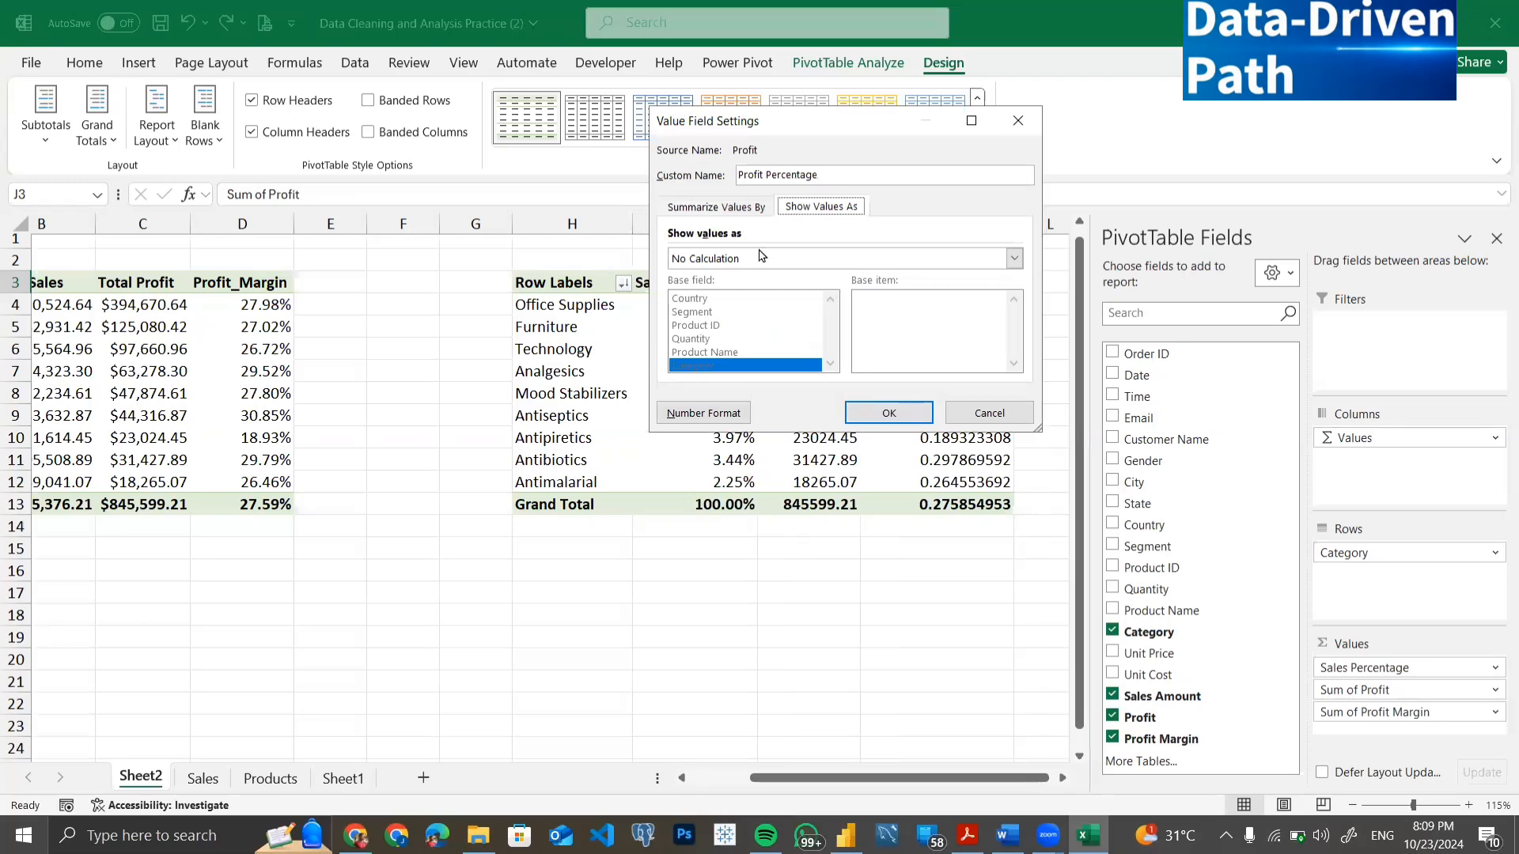
click(1013, 259)
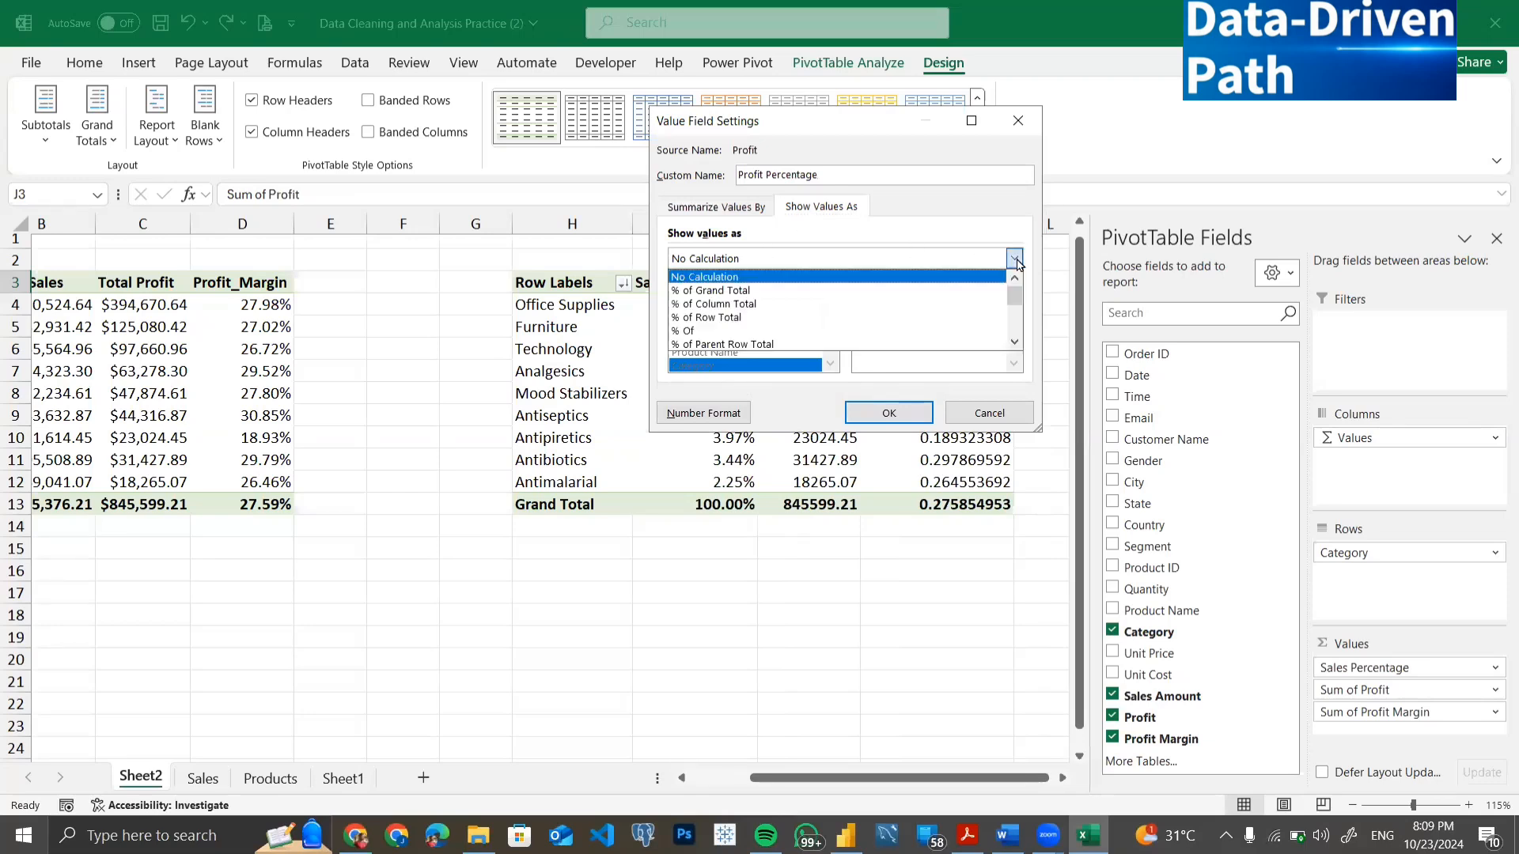
click(819, 291)
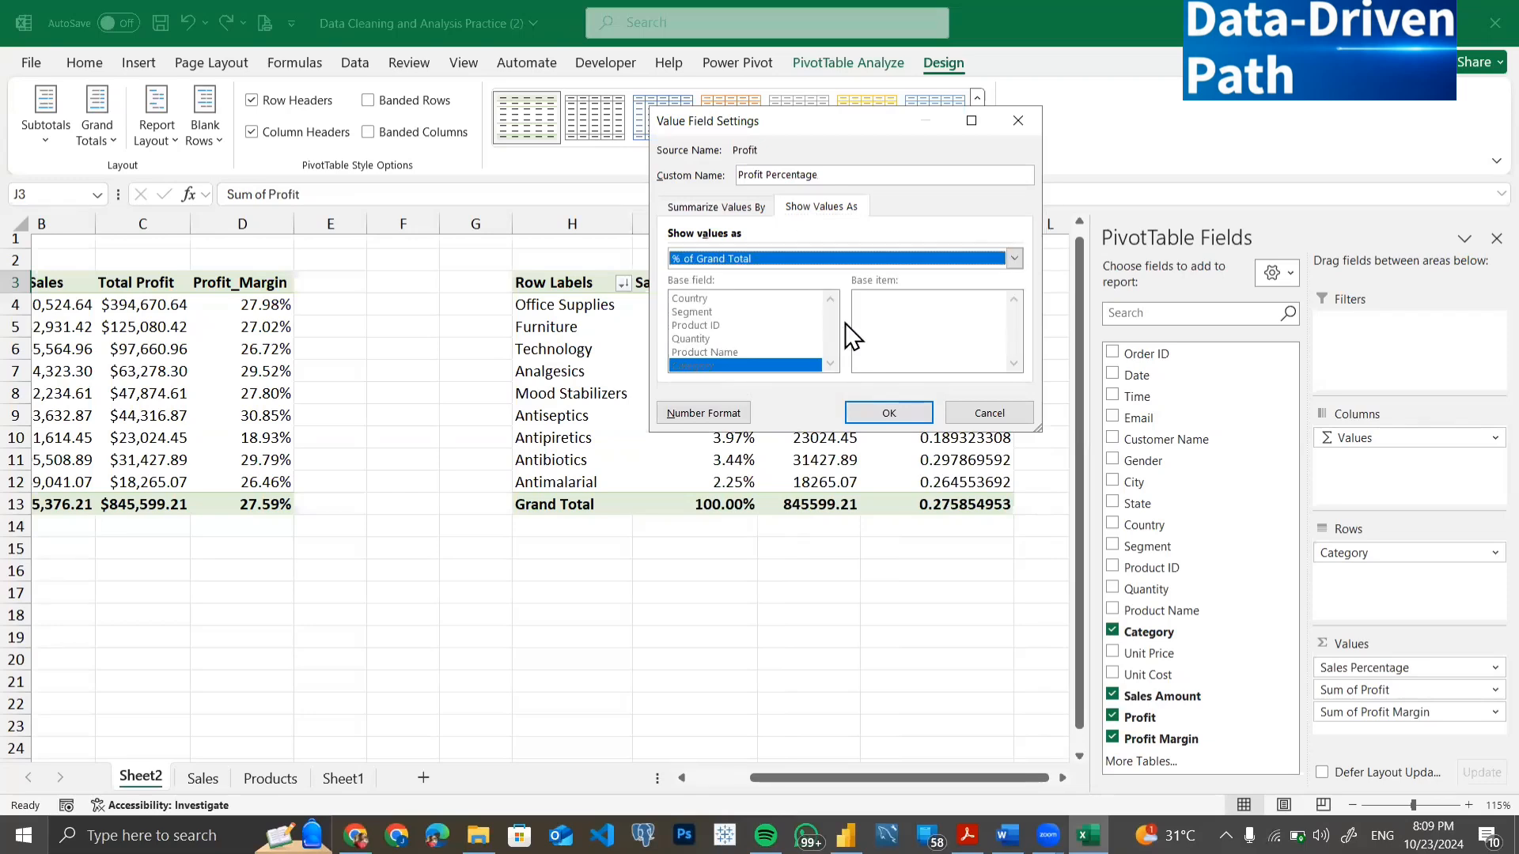
click(874, 407)
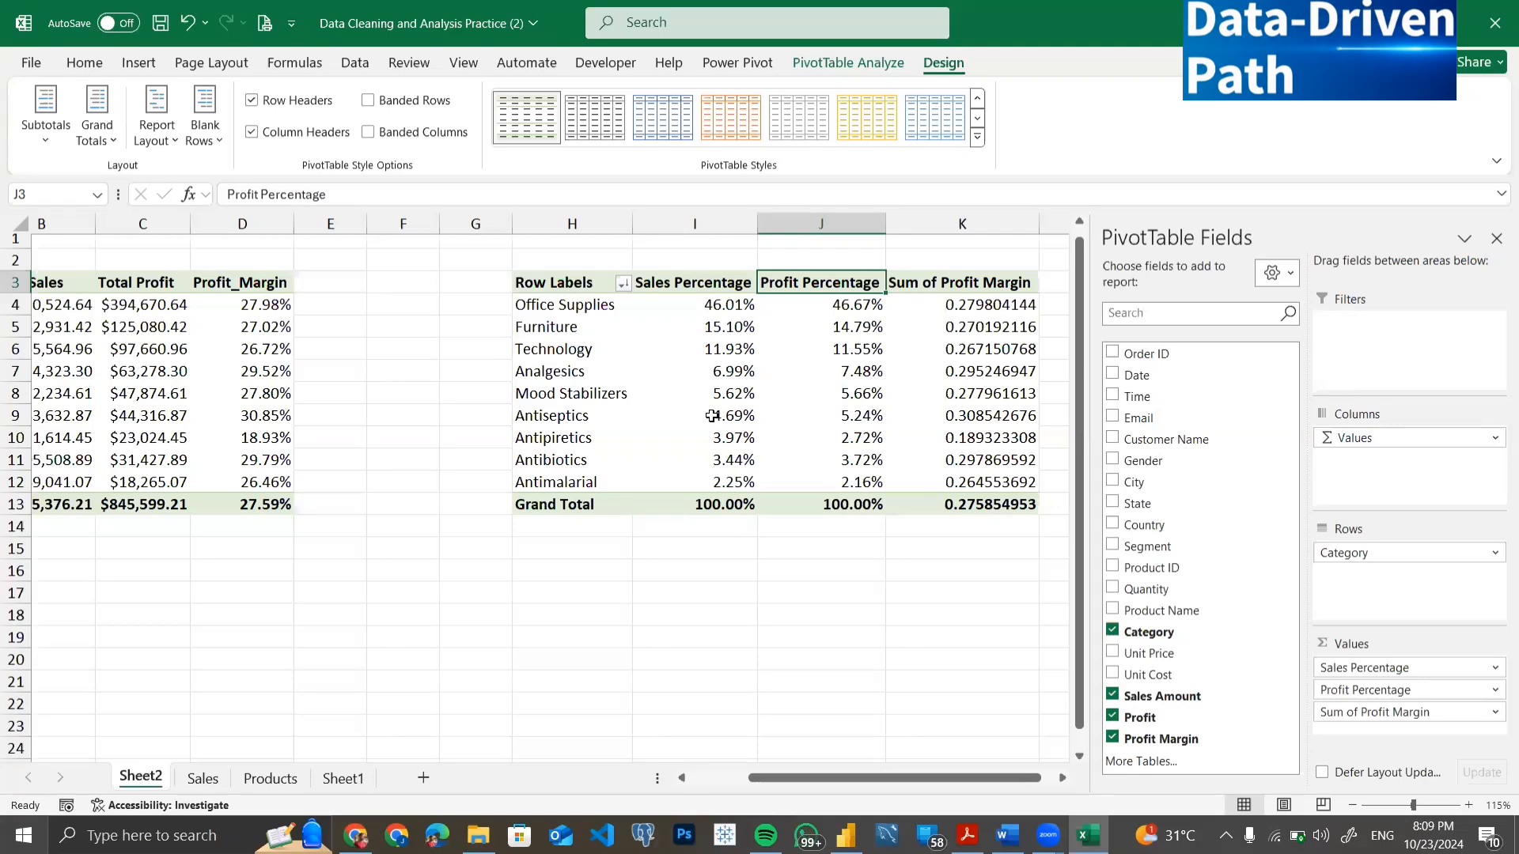
mouse_move(716, 415)
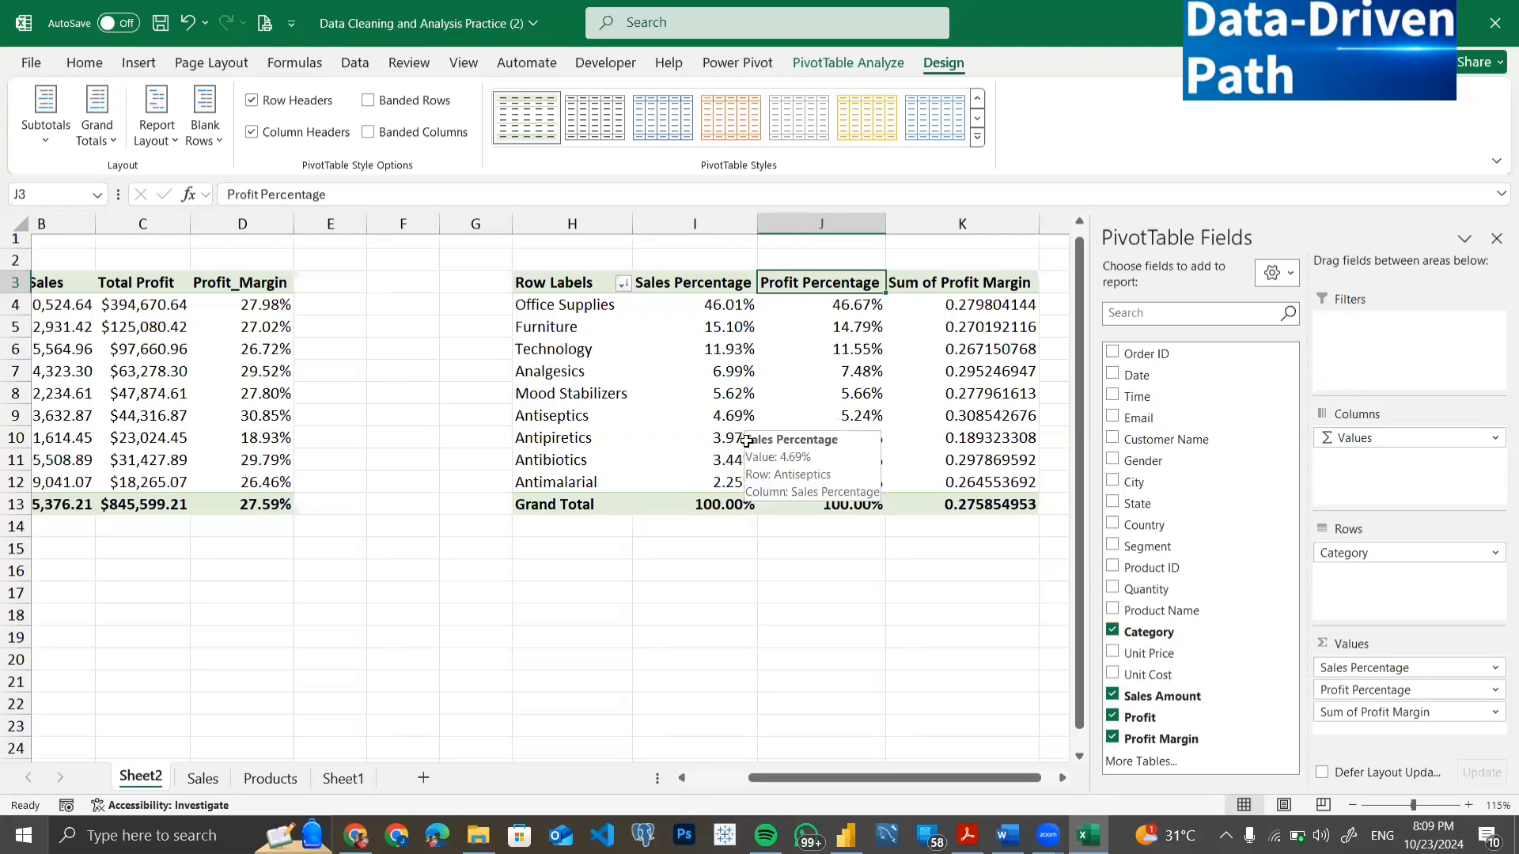
mouse_move(817, 424)
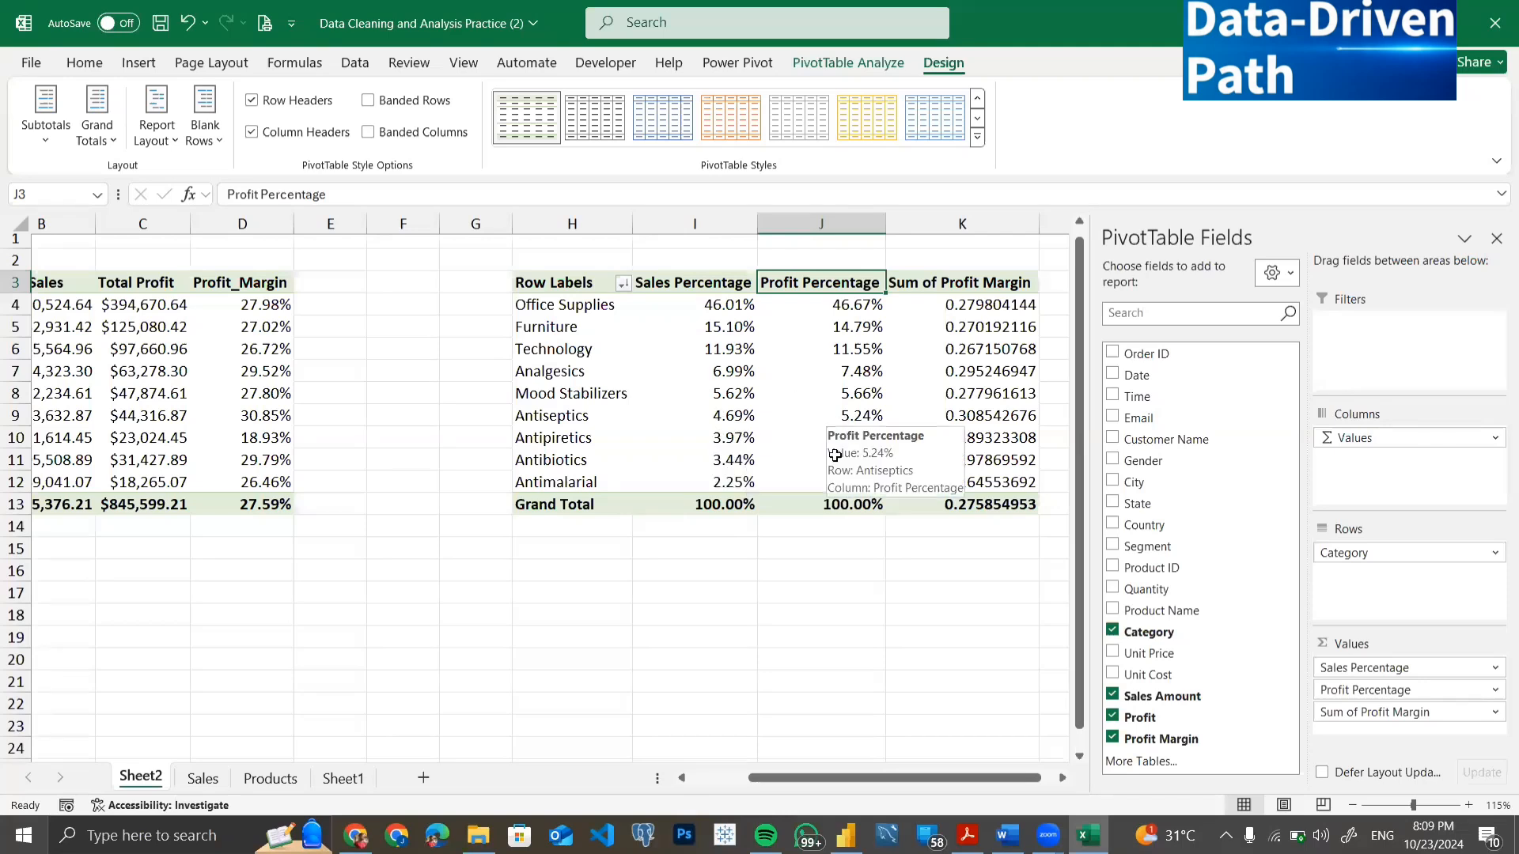
mouse_move(835, 456)
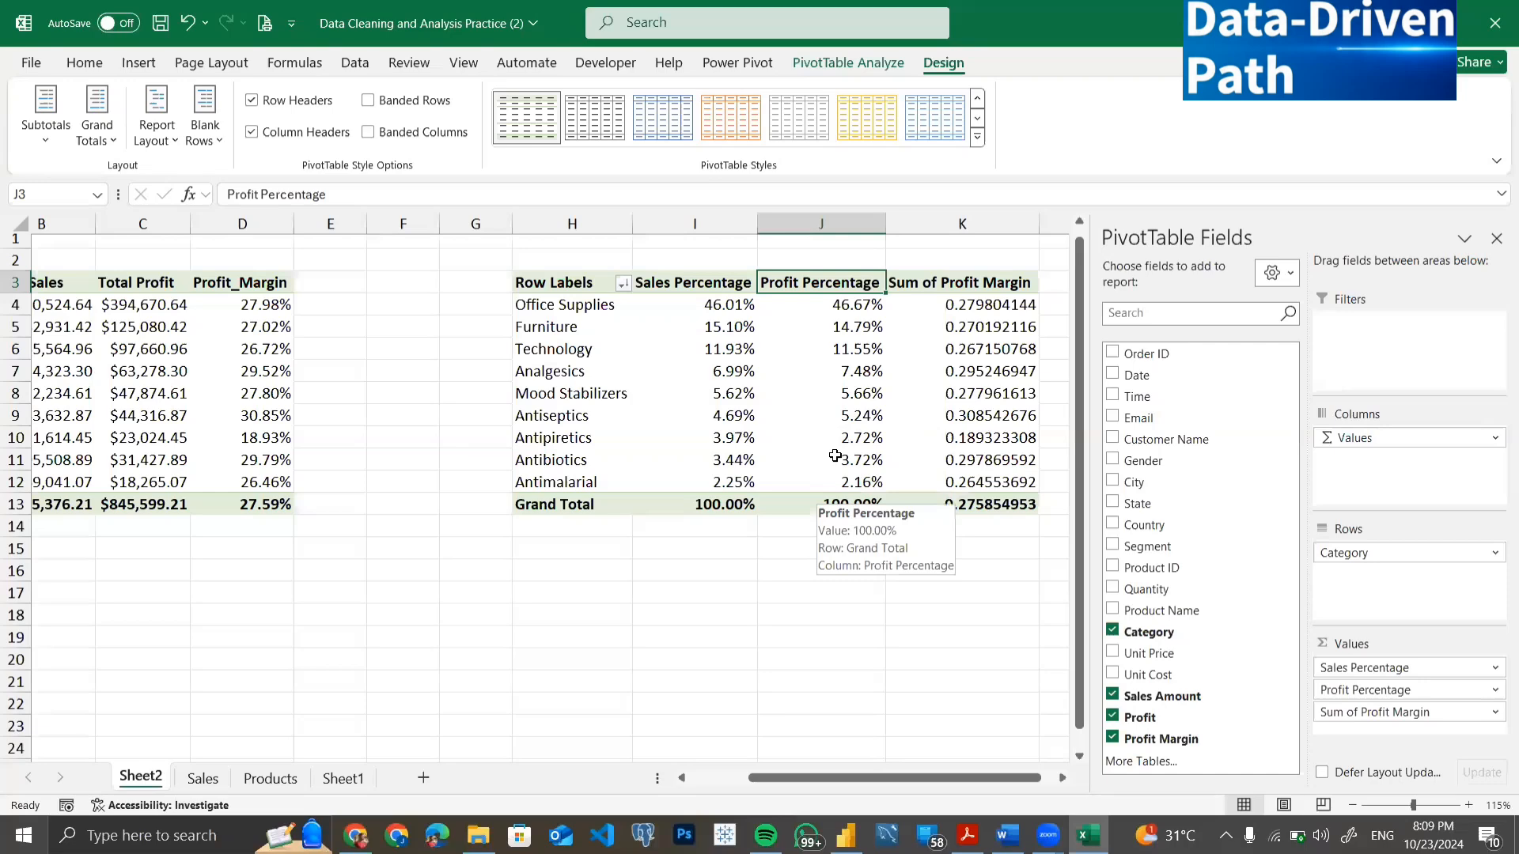
Rename the Sum of Profit Margin field as Profit_Margin and give it the Percentage number format.
click(981, 287)
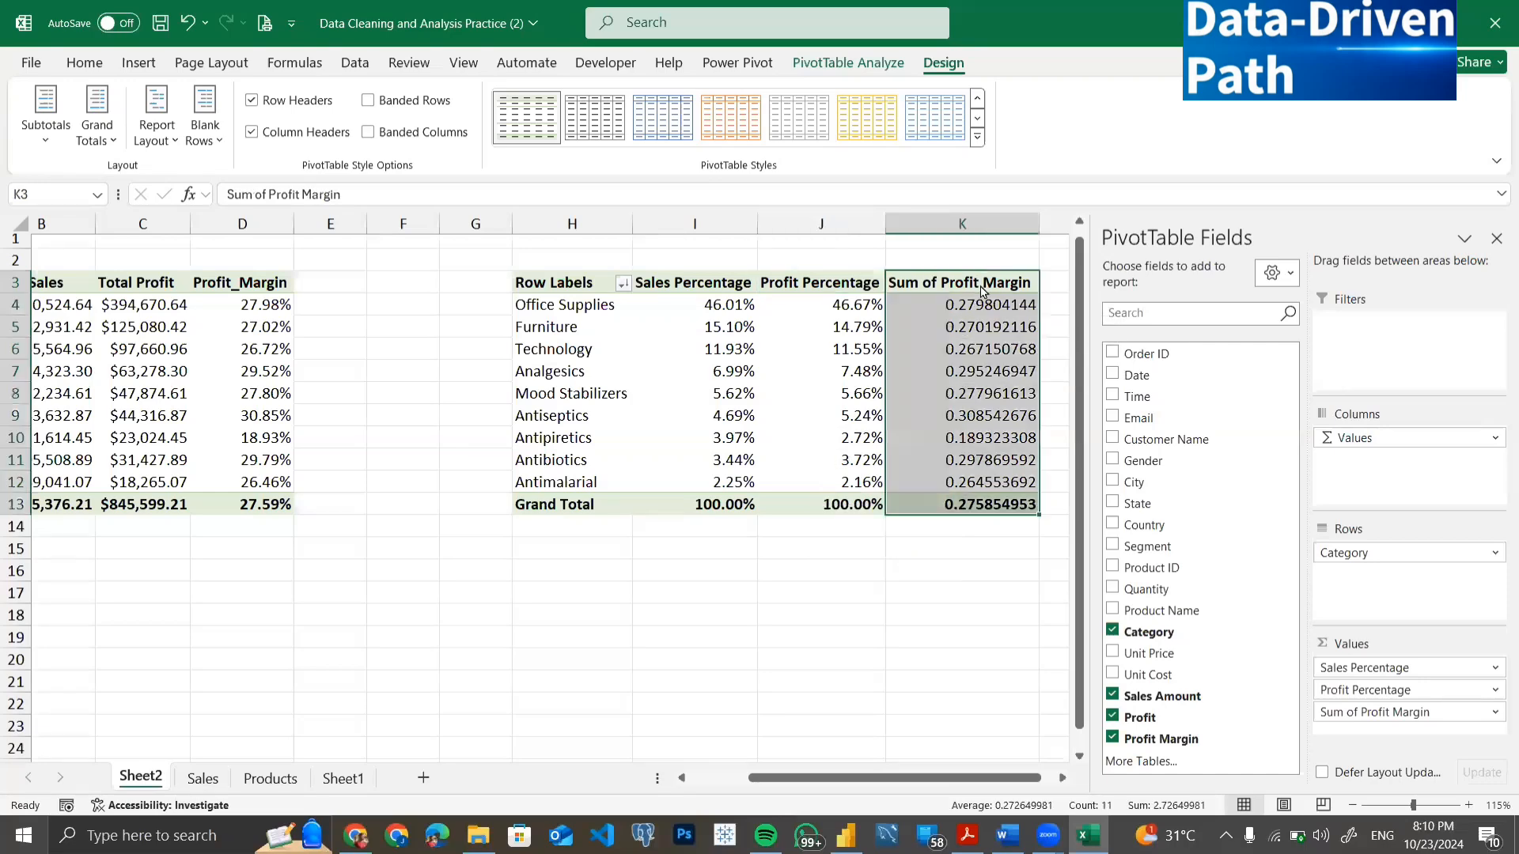
double_click(981, 286)
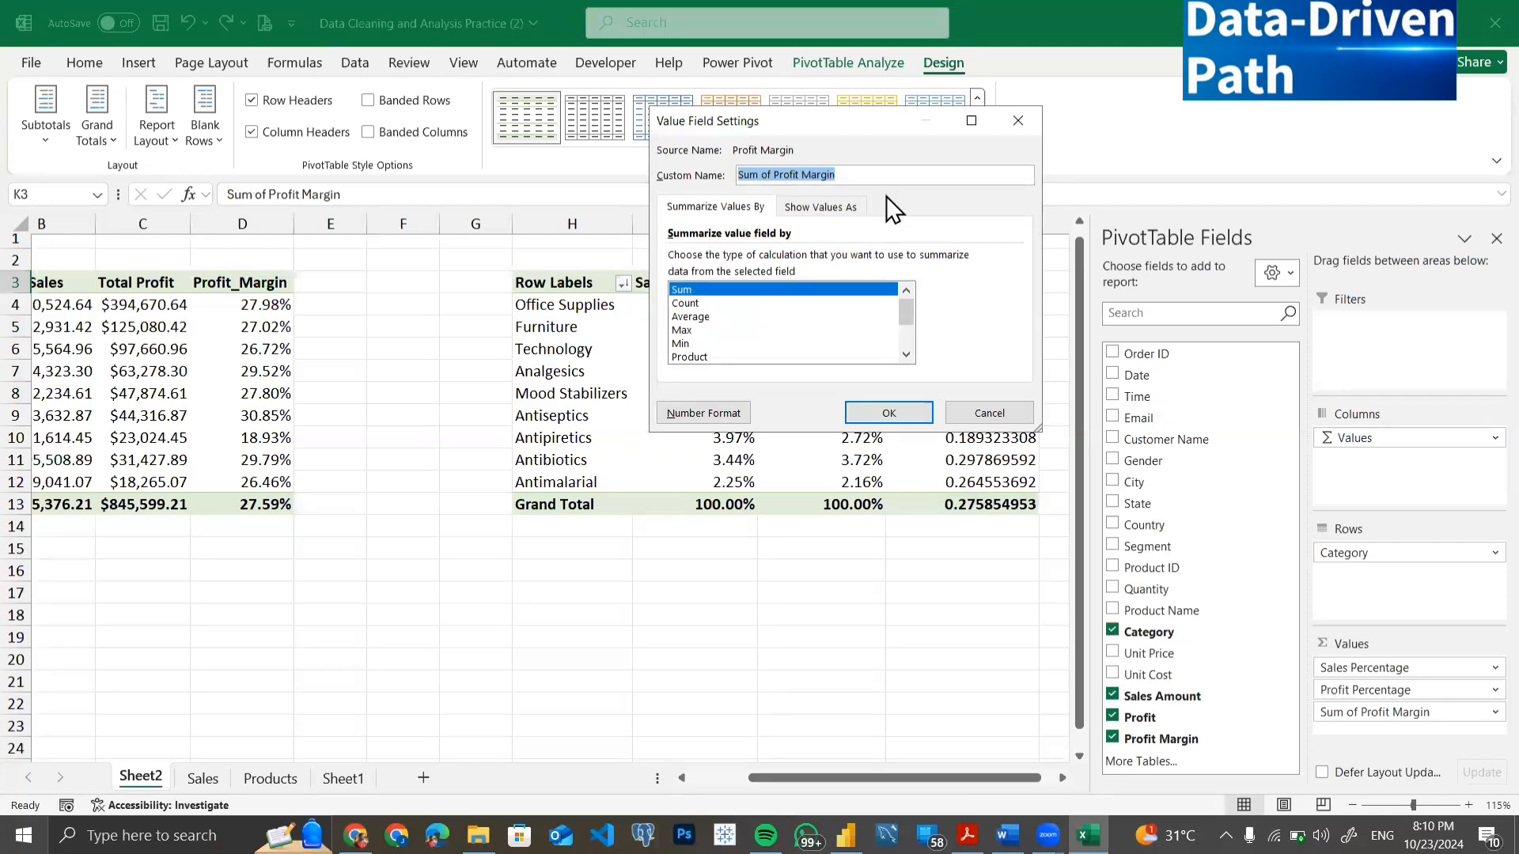
text(Profit)
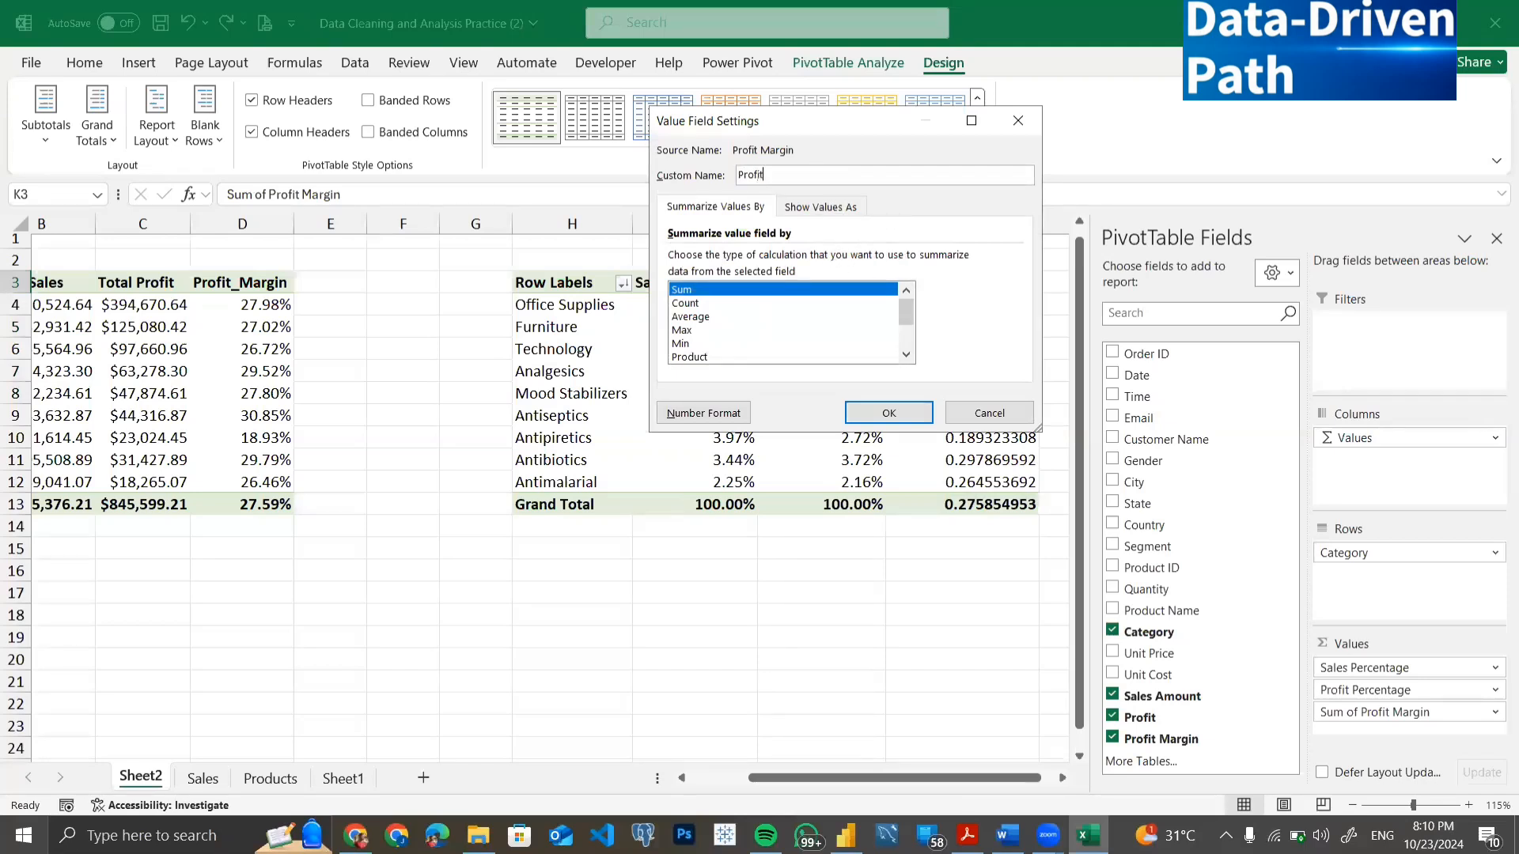
text(_Margin)
click(708, 411)
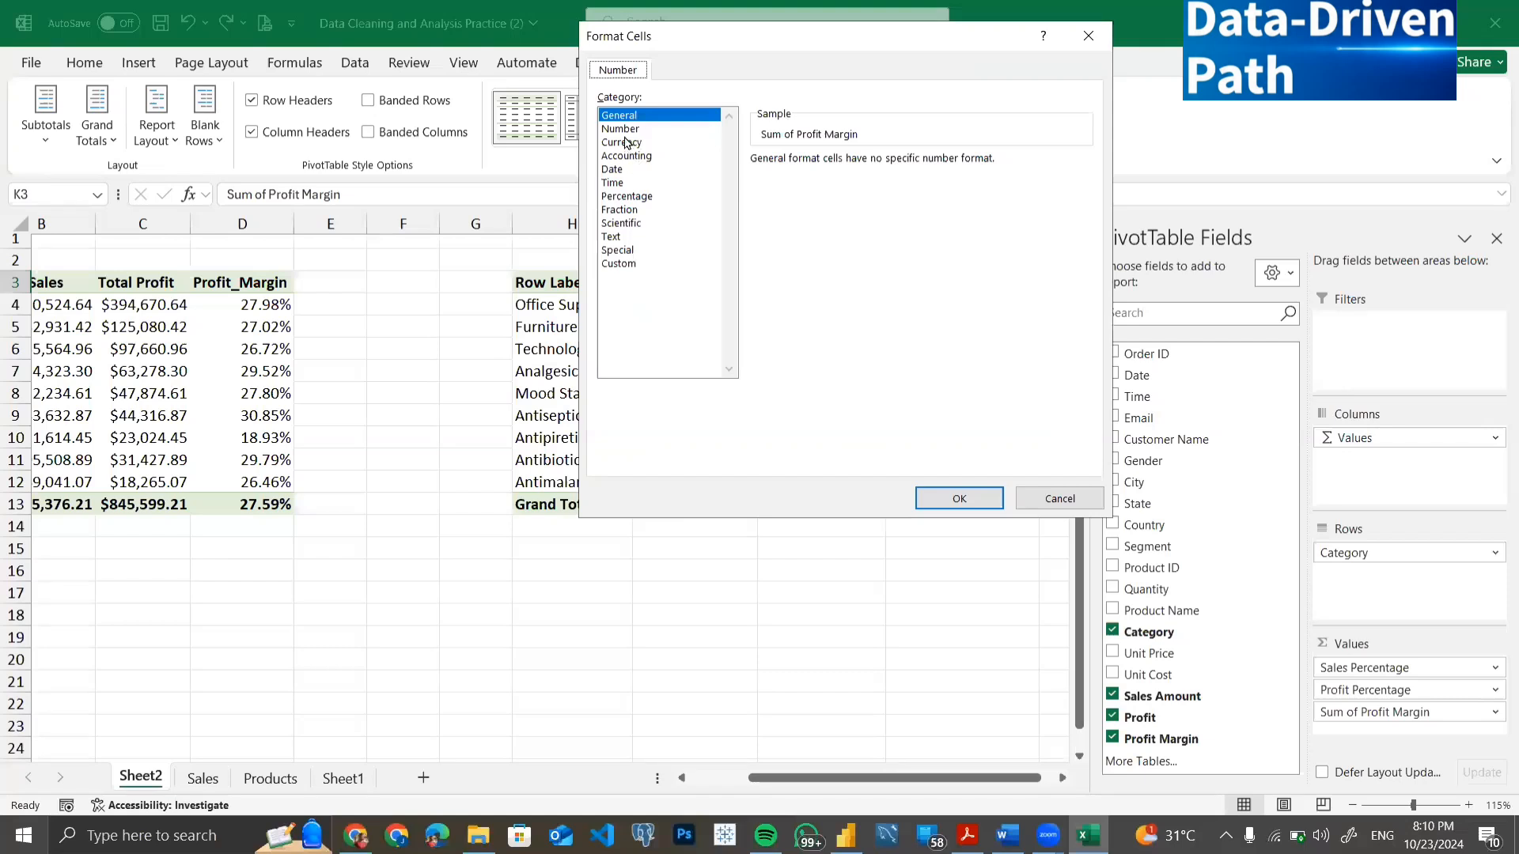
click(626, 197)
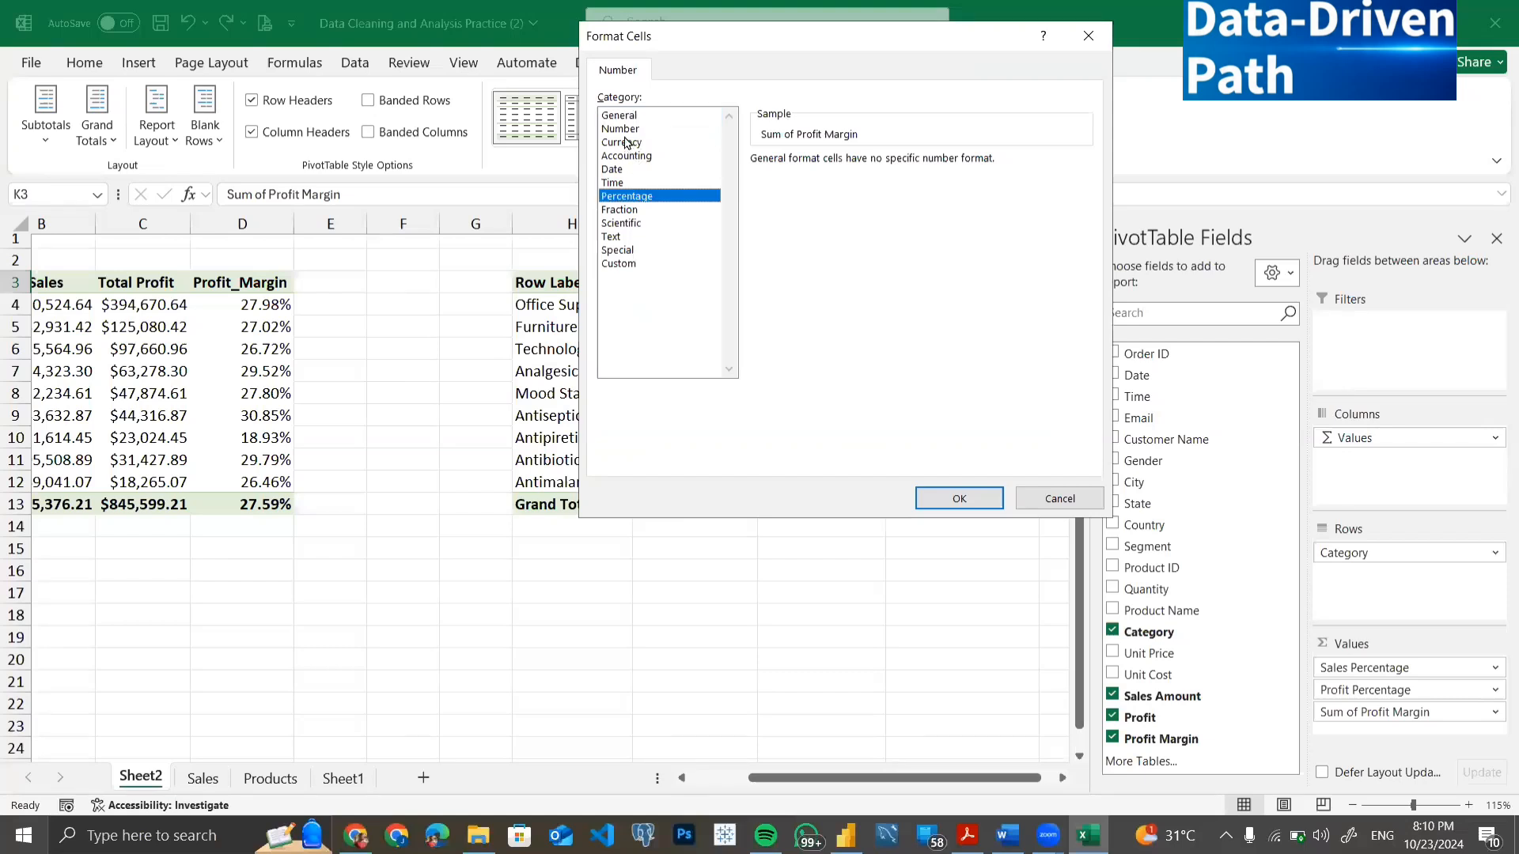
click(932, 502)
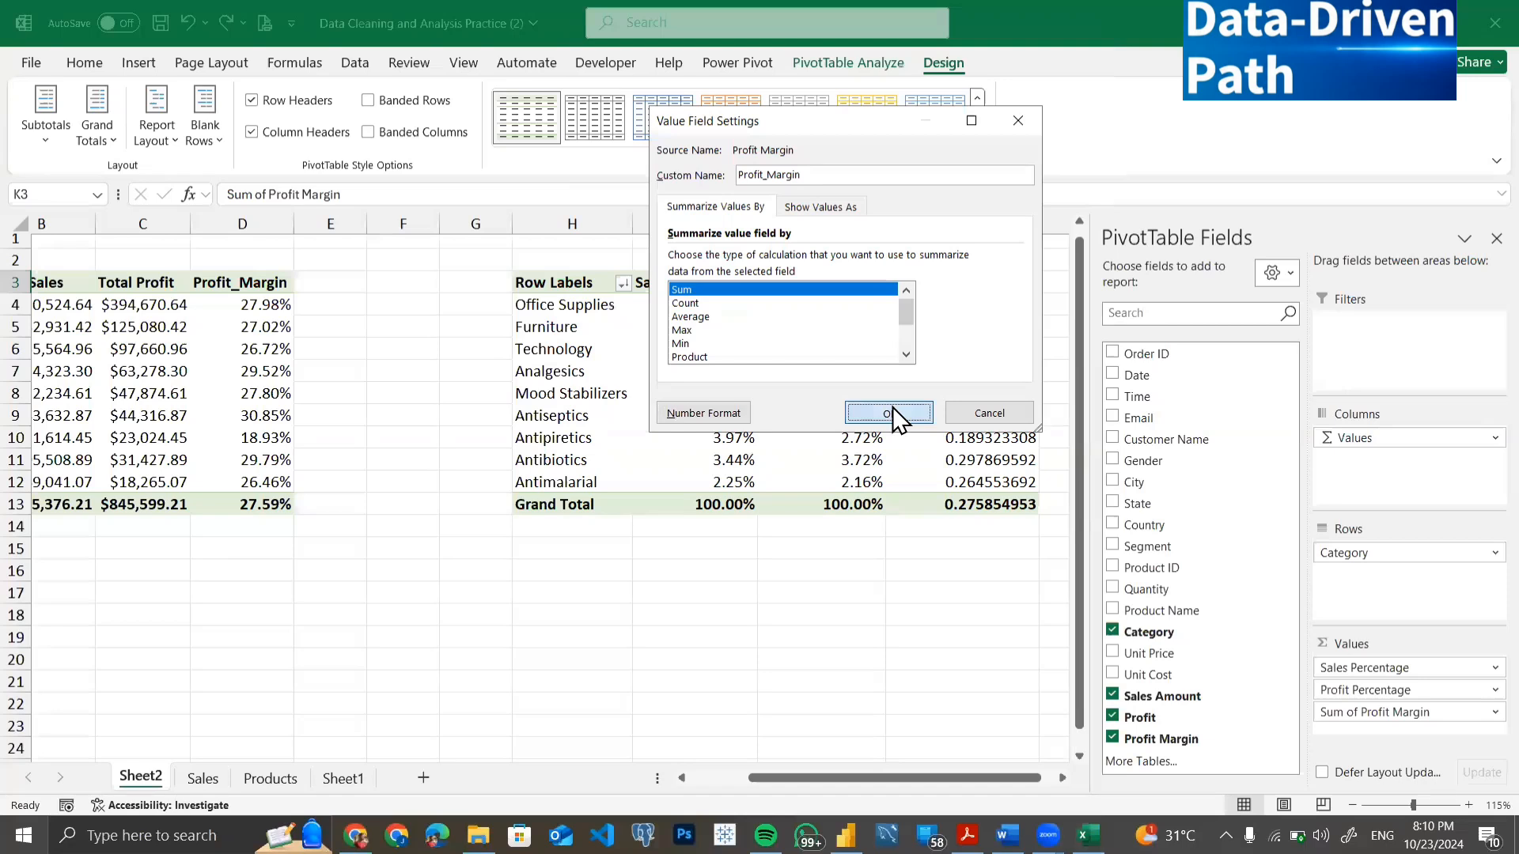
click(889, 412)
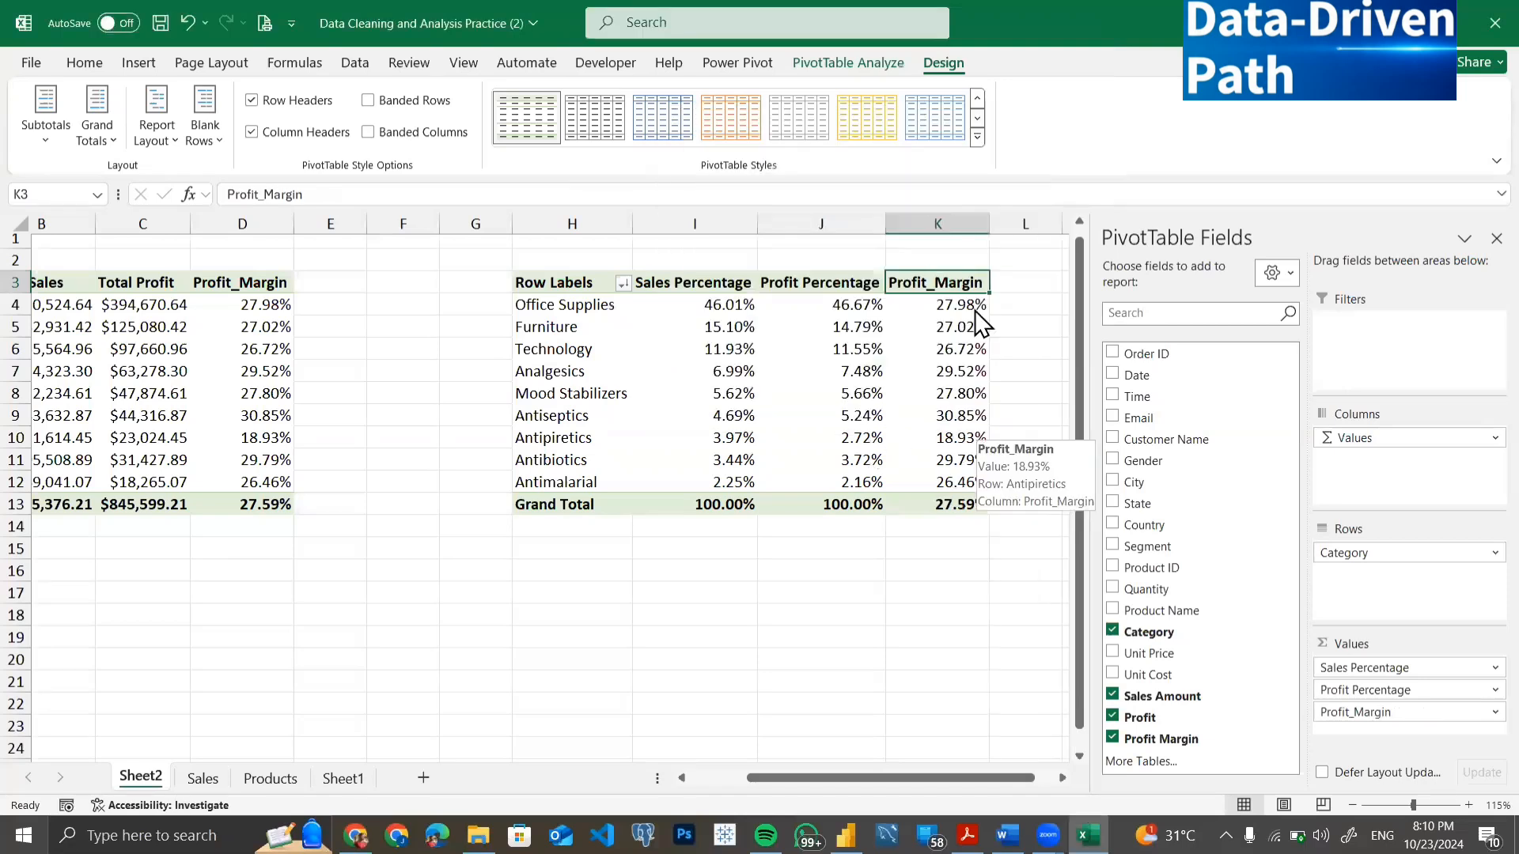